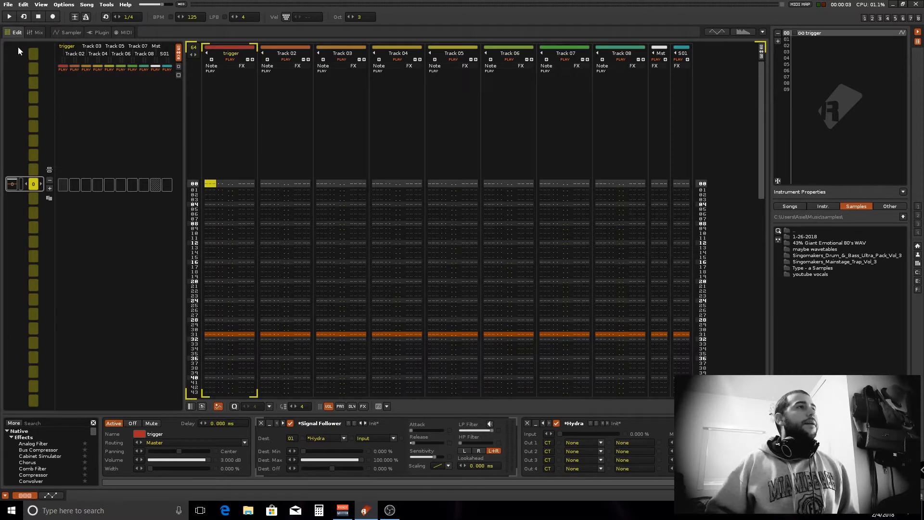
Load the Serum_x64 plugin into empty instrument slot 03 and reposition its window so the whole interface fits on screen
click(70, 32)
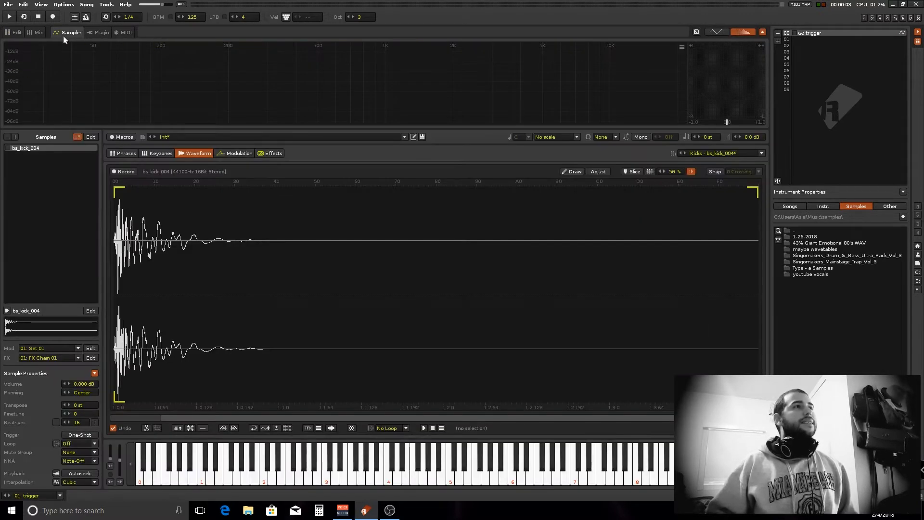
click(808, 52)
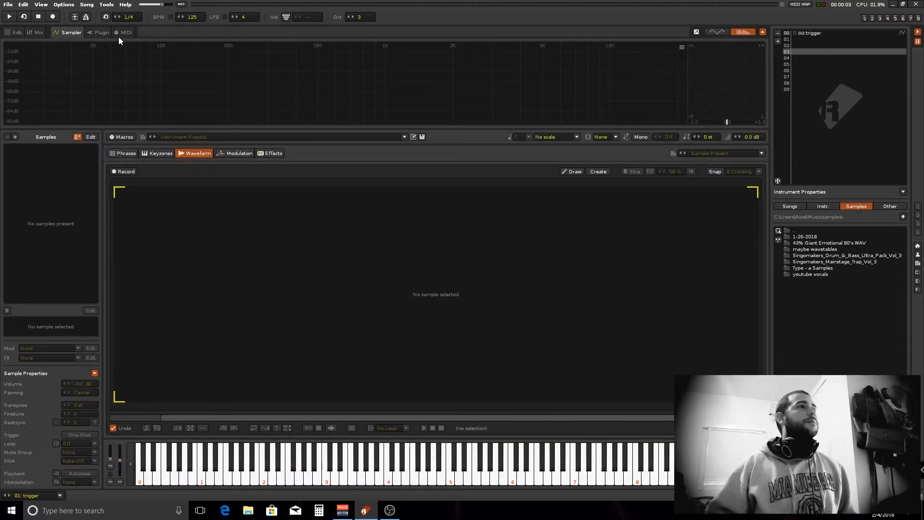
click(102, 33)
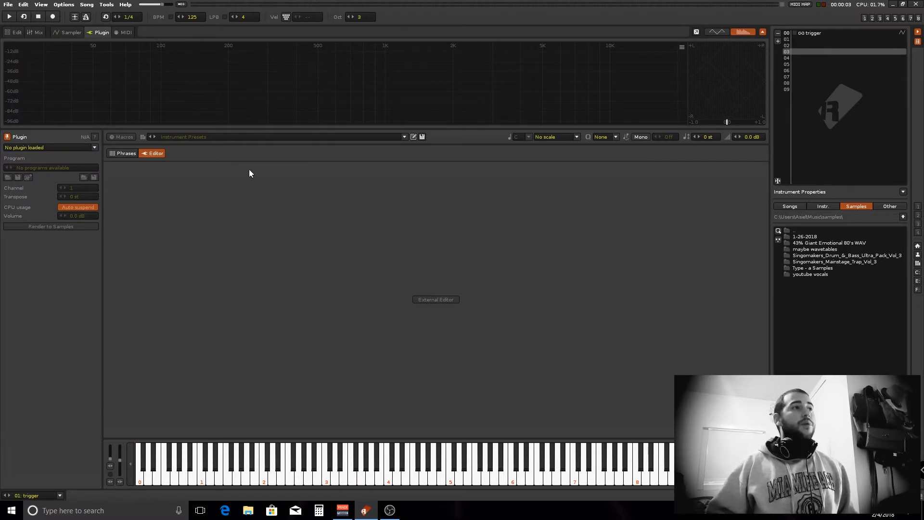
click(74, 147)
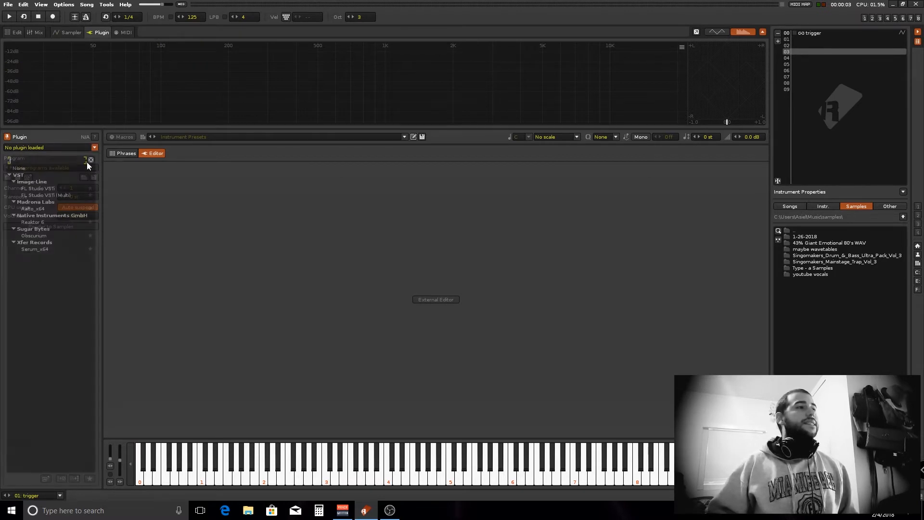
click(36, 248)
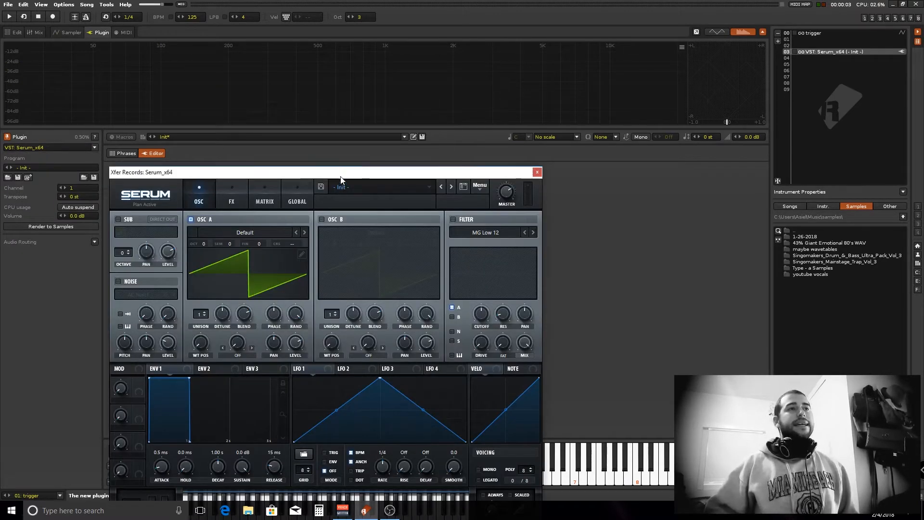
drag(340, 174, 444, 78)
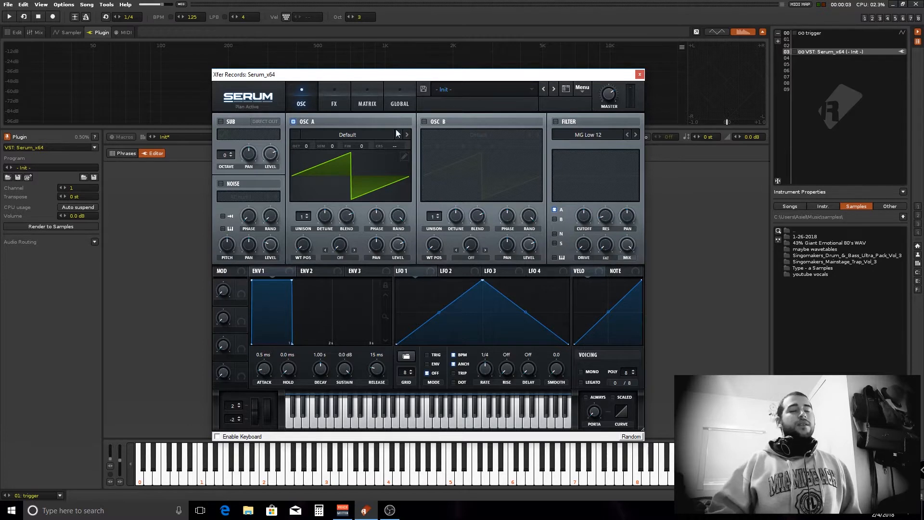
drag(382, 75, 389, 50)
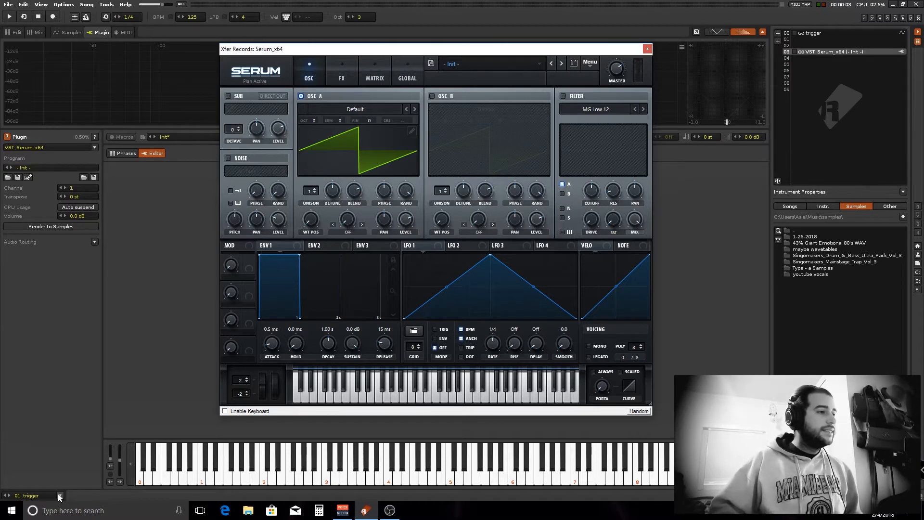
Set the current track to Track 03 and open the Plugin Grabber to render Serum to samples
click(41, 495)
click(29, 433)
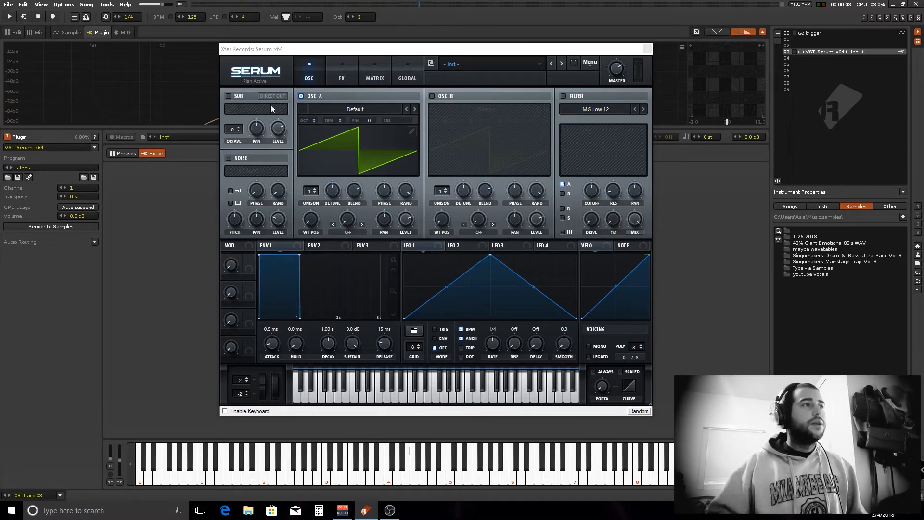
click(69, 226)
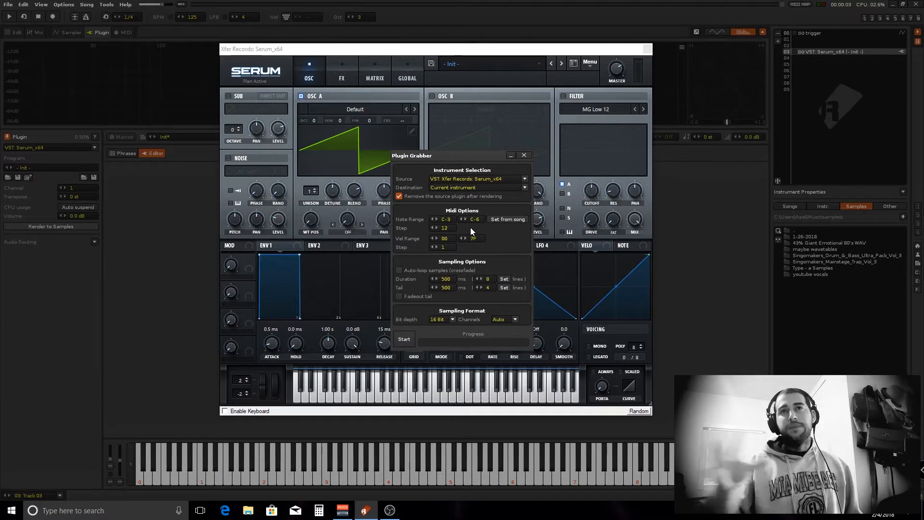
Set the Plugin Grabber's note step to 3 and its sampling duration to 24 lines
double_click(437, 228)
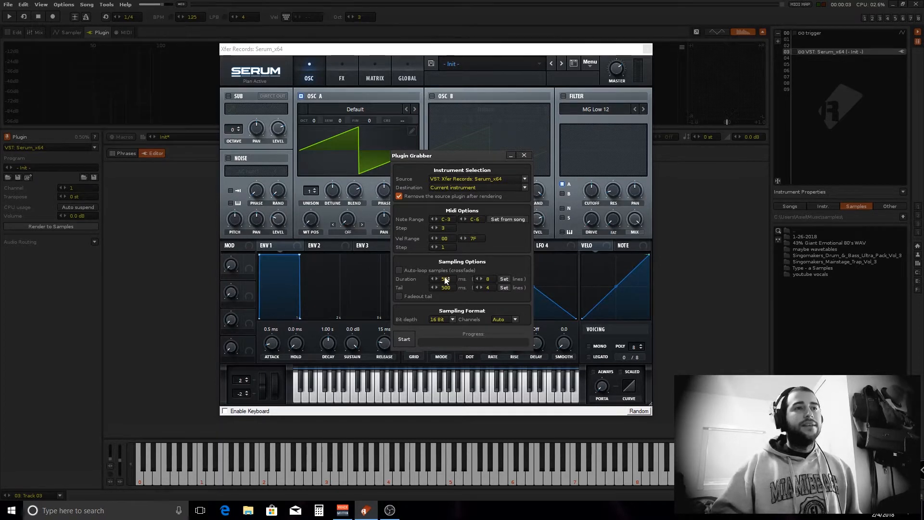
double_click(491, 279)
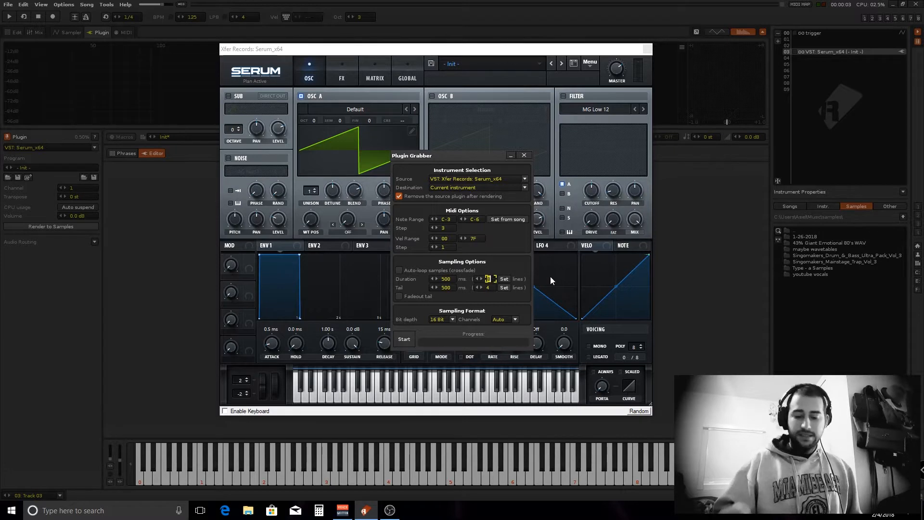
text(24)
key(Return)
click(504, 279)
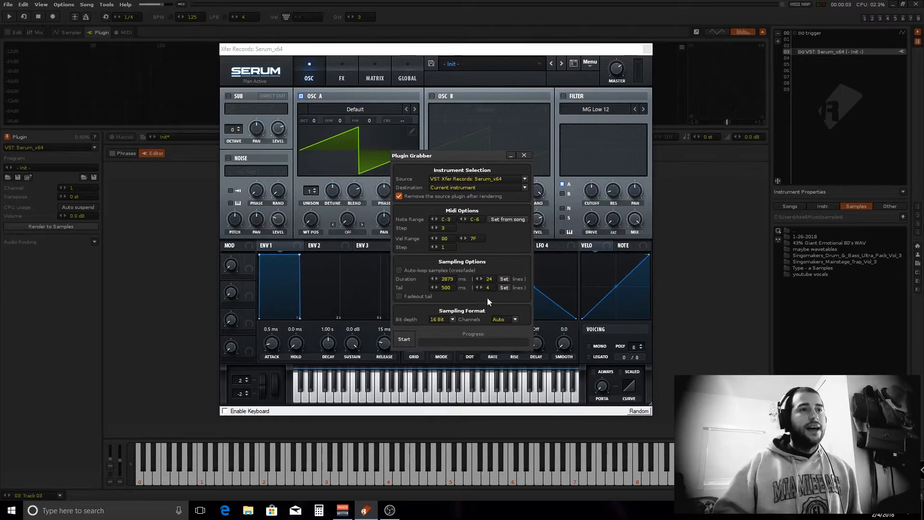
Enable auto-looped samples with crossfade, set the bit depth to 24 Bit and turn off removal of the source plugin
click(400, 270)
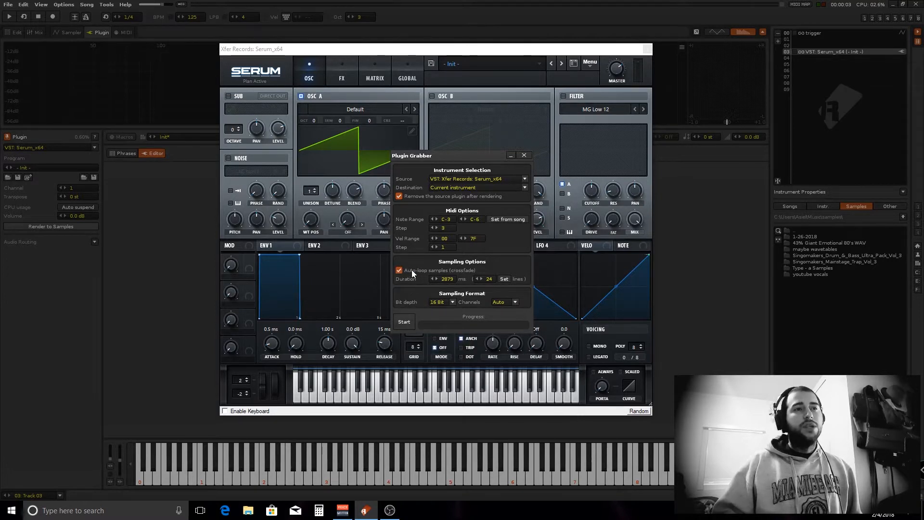
click(440, 302)
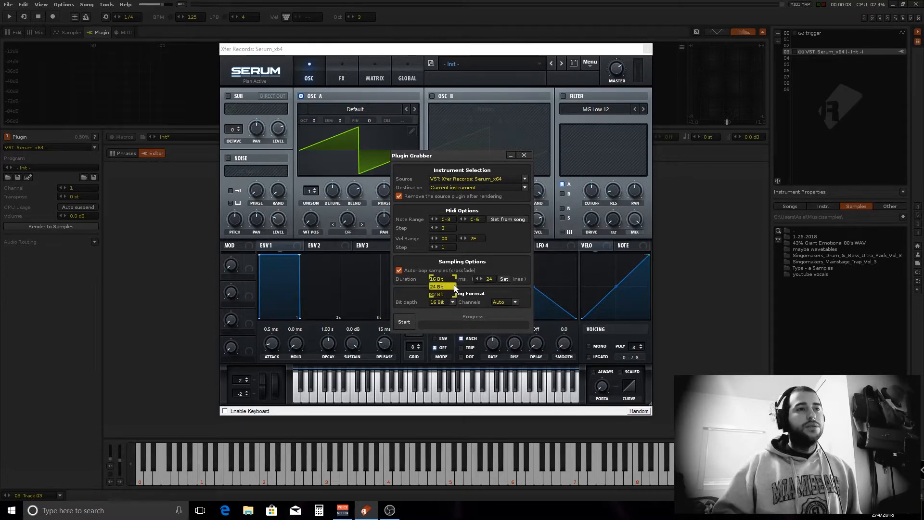
click(443, 287)
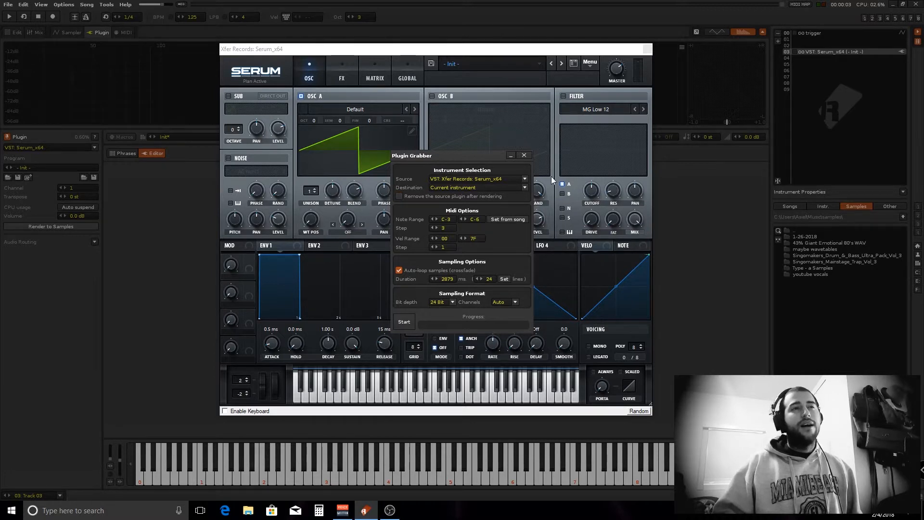
Render Serum to samples with Instrument 04 as the destination, and close the Plugin Grabber and Serum windows
click(526, 187)
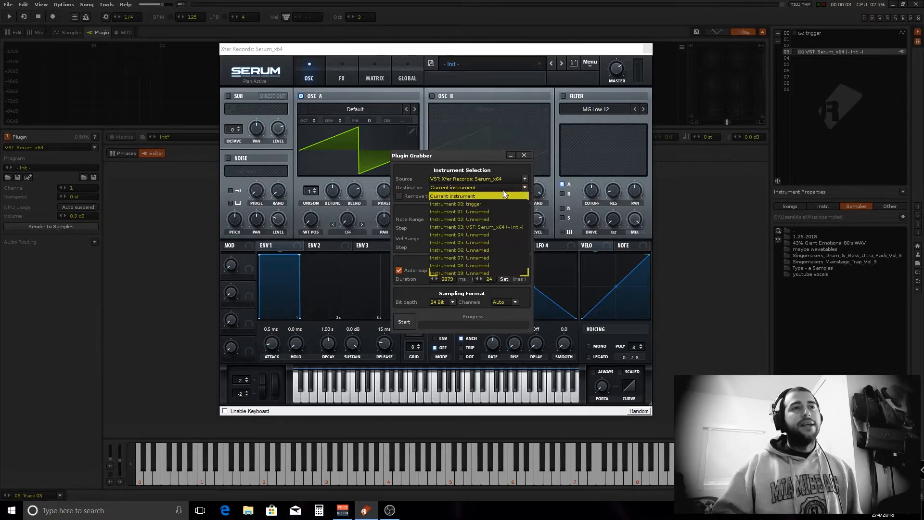
click(486, 235)
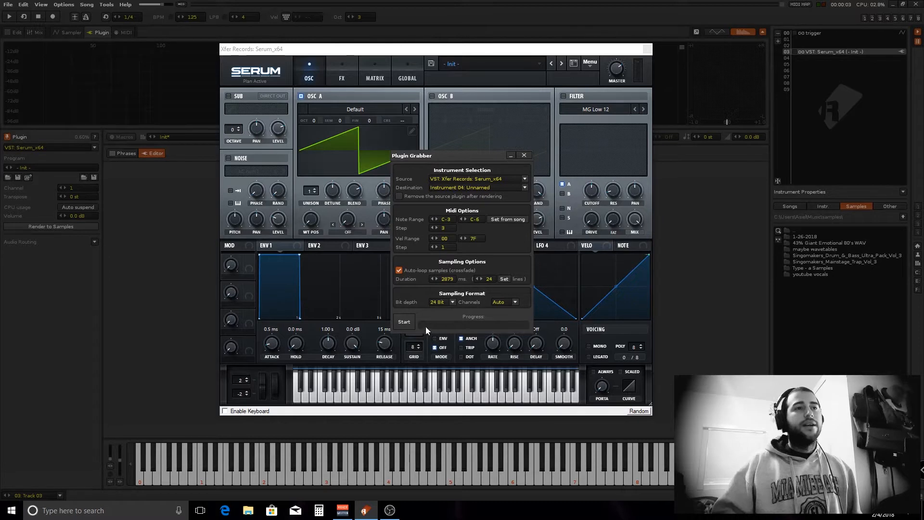
click(405, 321)
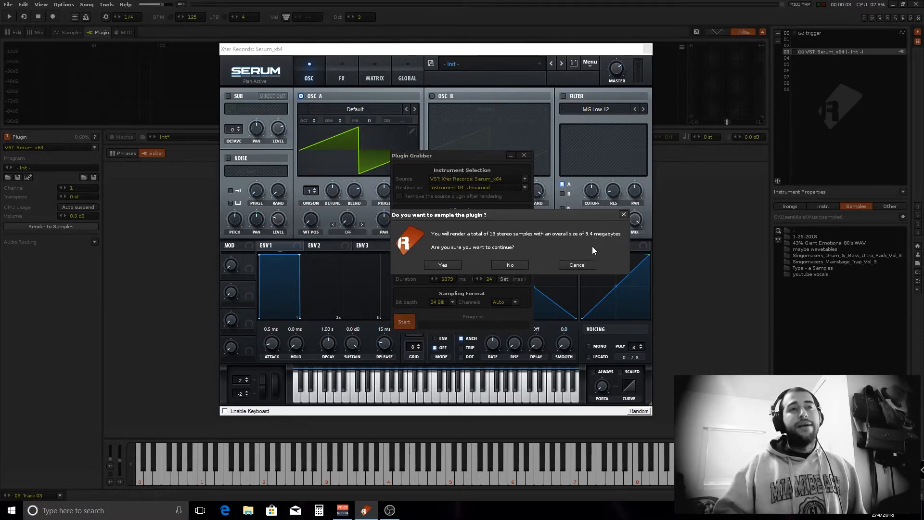
click(432, 262)
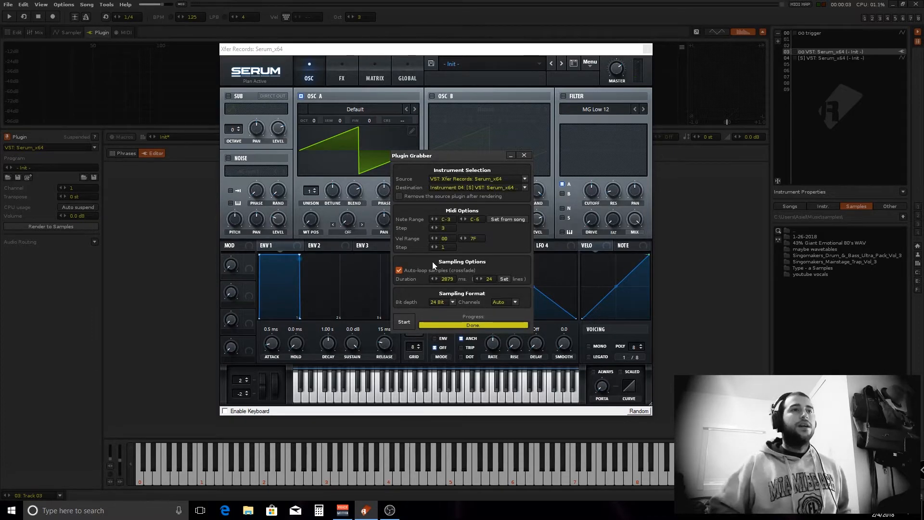
click(523, 155)
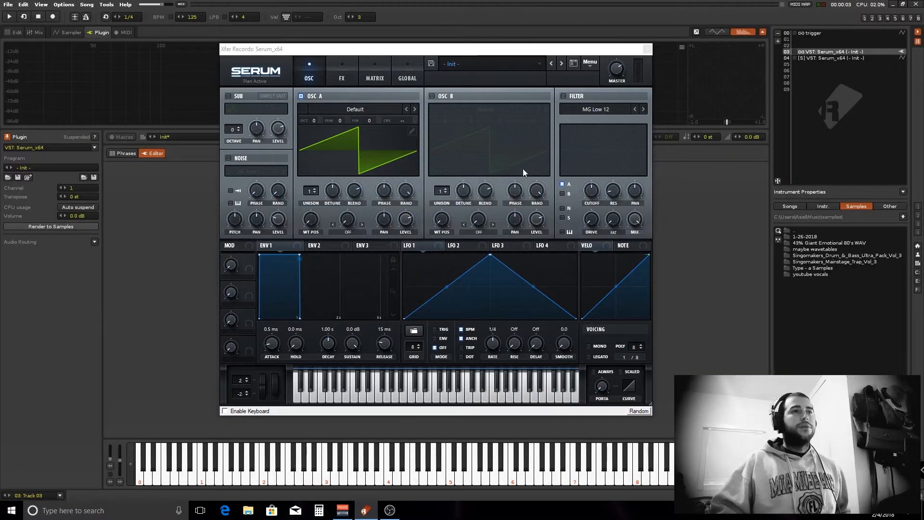
click(648, 48)
Select the sampled Serum instrument in slot 04 and audition it by playing several notes across its key range
click(807, 57)
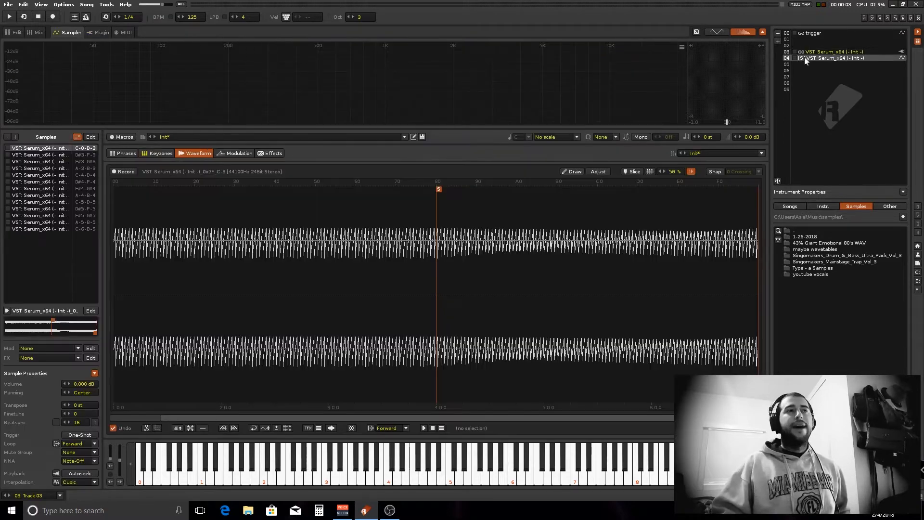
key(c)
key(x)
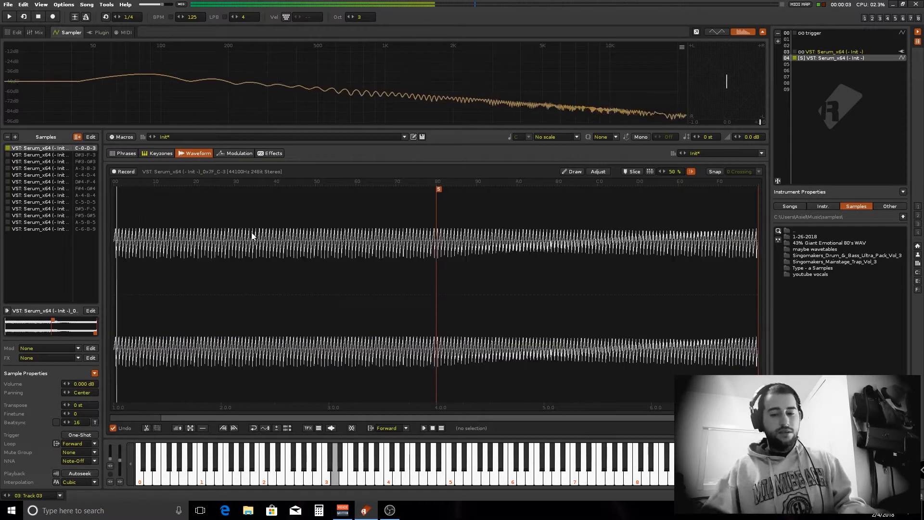
key(y)
key(e)
key(y)
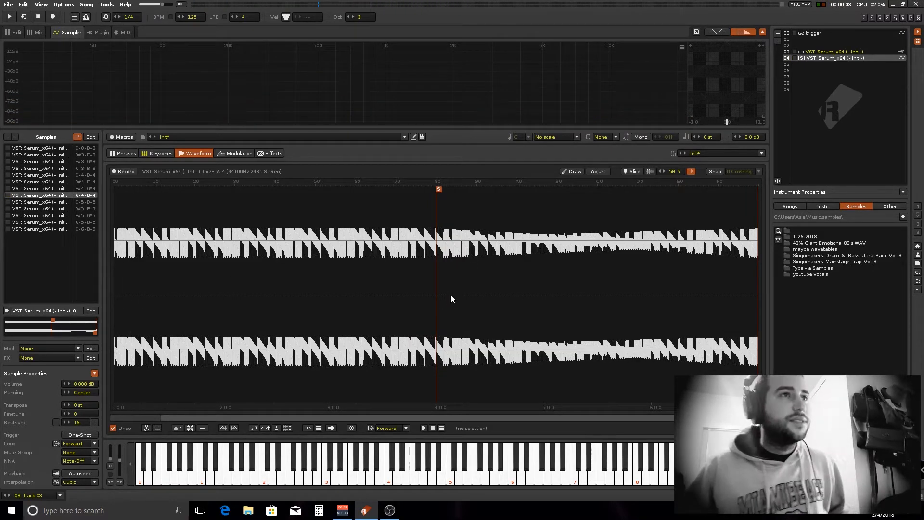
key(q)
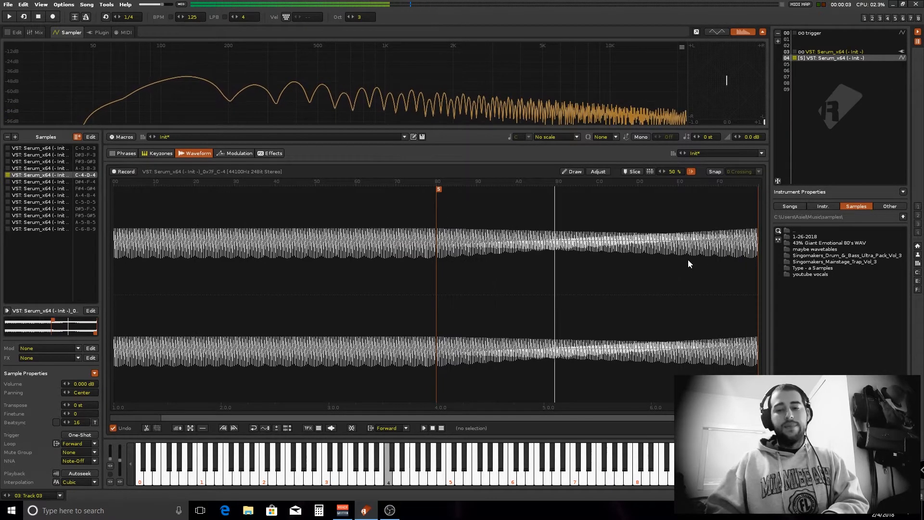
key(i)
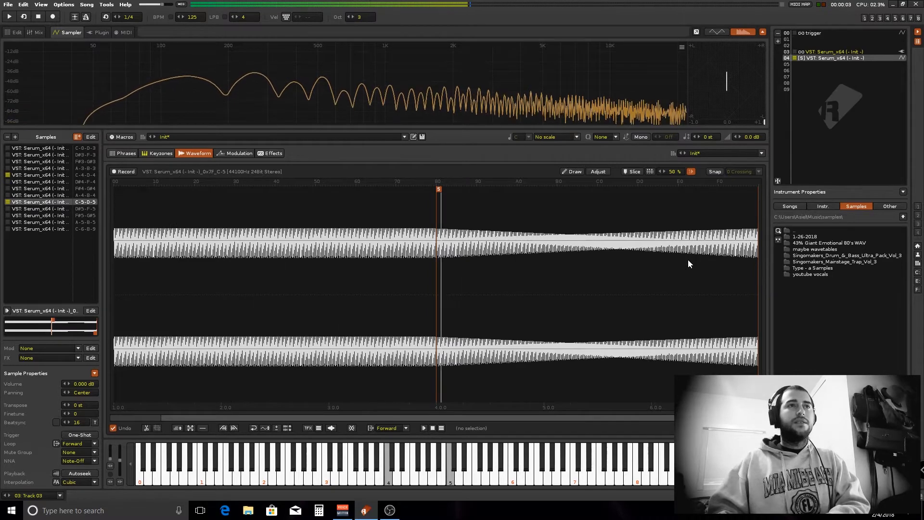
key(y)
key(u)
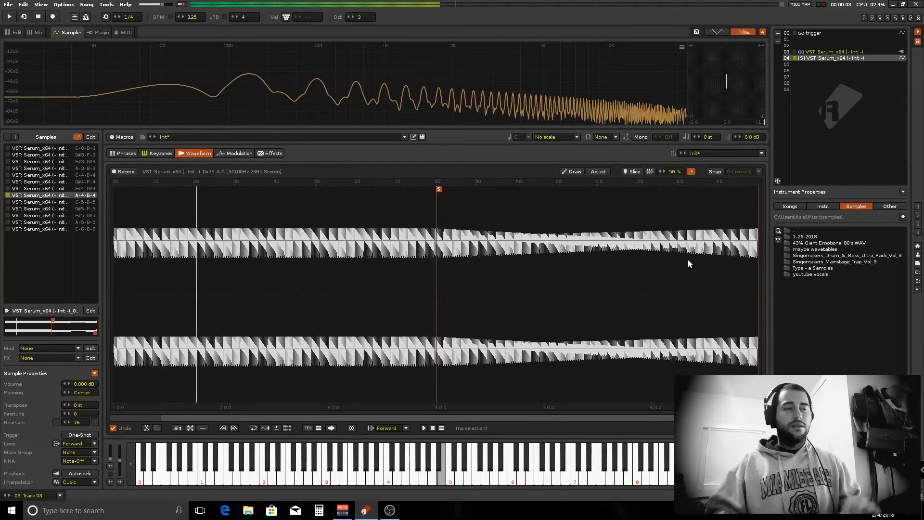
Move the sampled Serum instrument to slot 05 and paste a copy of it into slot 07
drag(818, 58, 813, 76)
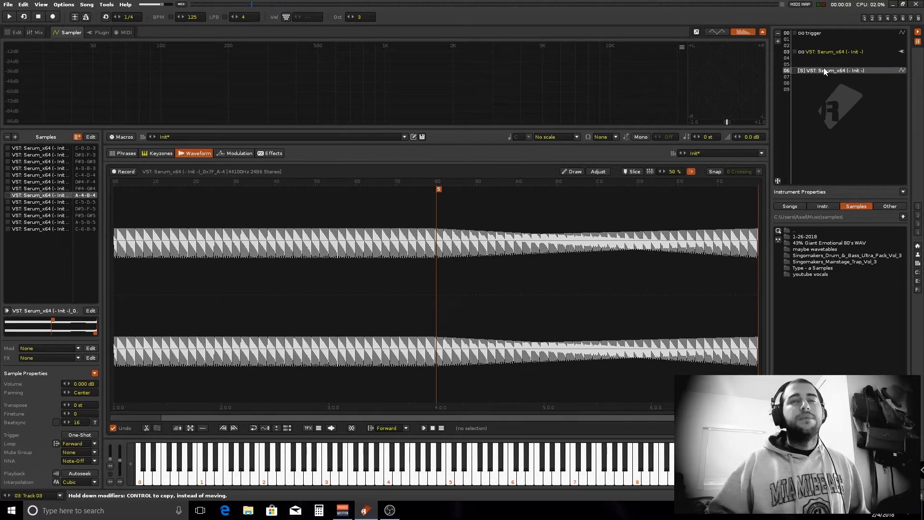
mouse_move(827, 73)
mouse_down()
mouse_move(820, 63)
mouse_move(816, 77)
mouse_move(814, 63)
mouse_up()
right_click(814, 63)
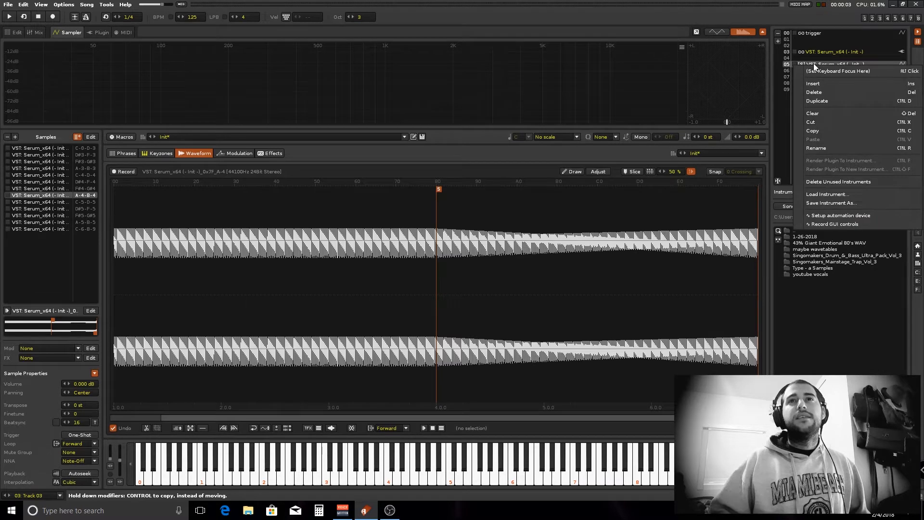
click(826, 131)
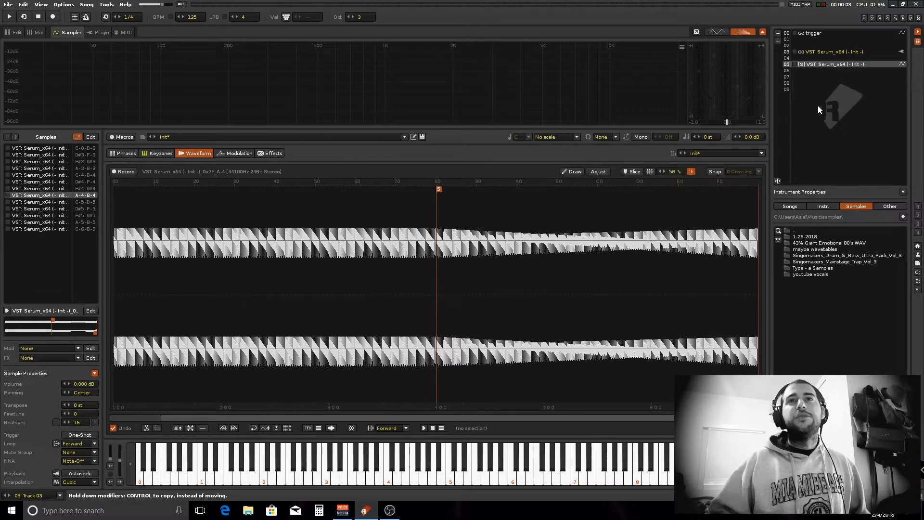
click(799, 76)
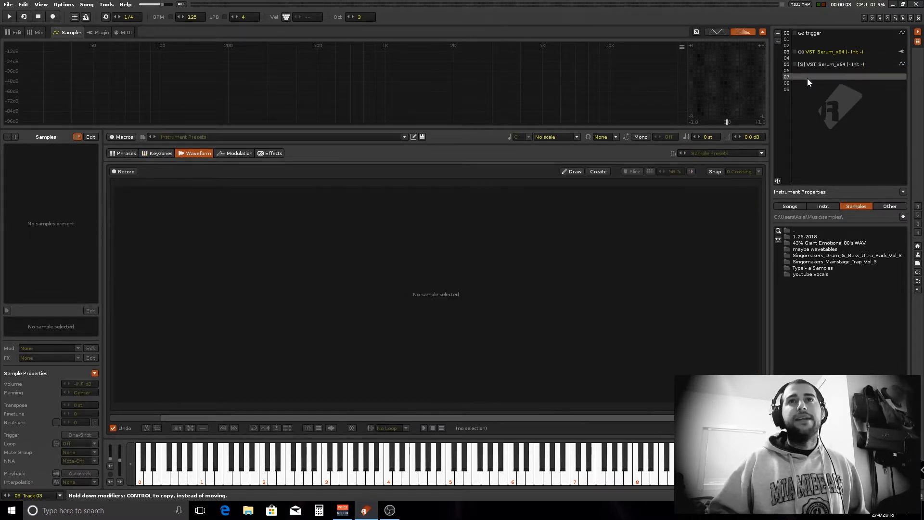
right_click(807, 77)
click(830, 154)
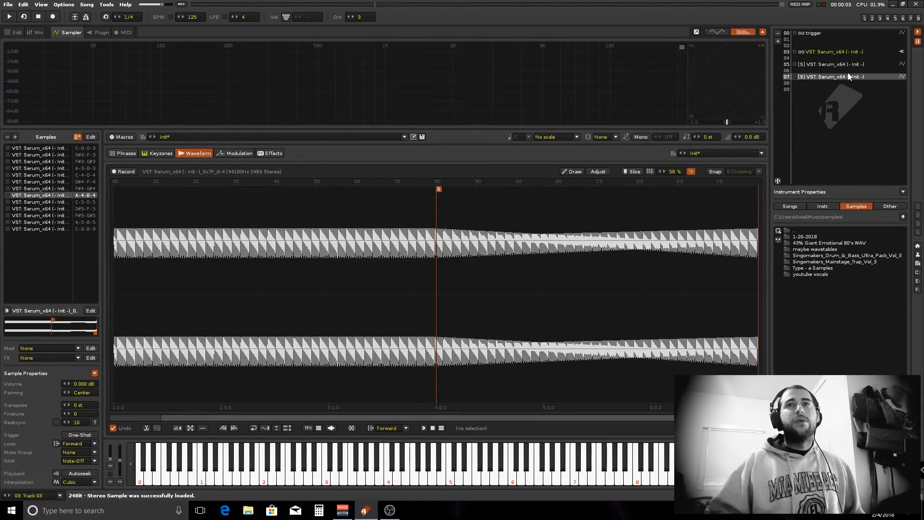
Rename the copied instrument in slot 07 to "pluck synth"
right_click(833, 75)
click(840, 159)
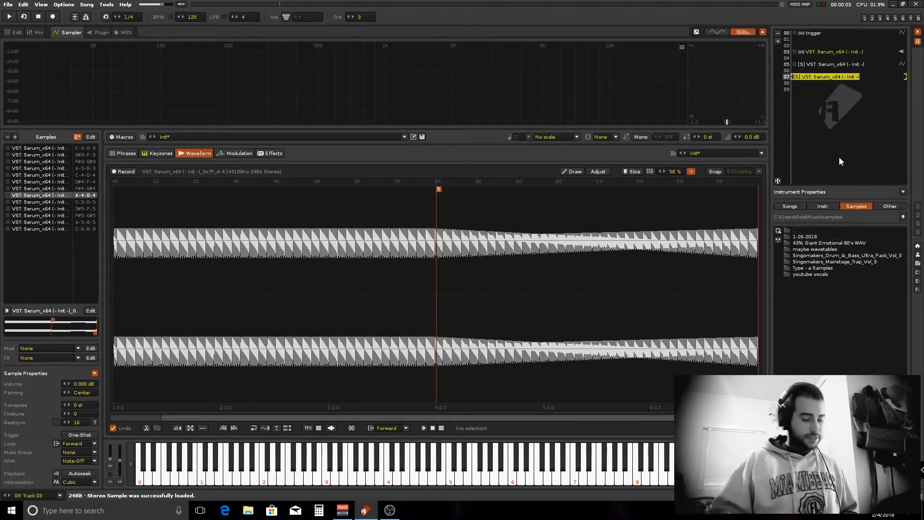
text(pluc)
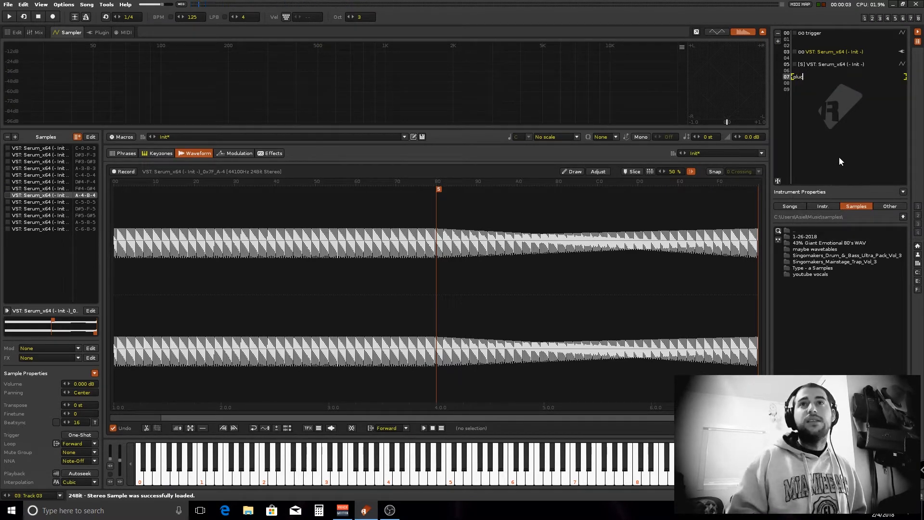
text(k synth)
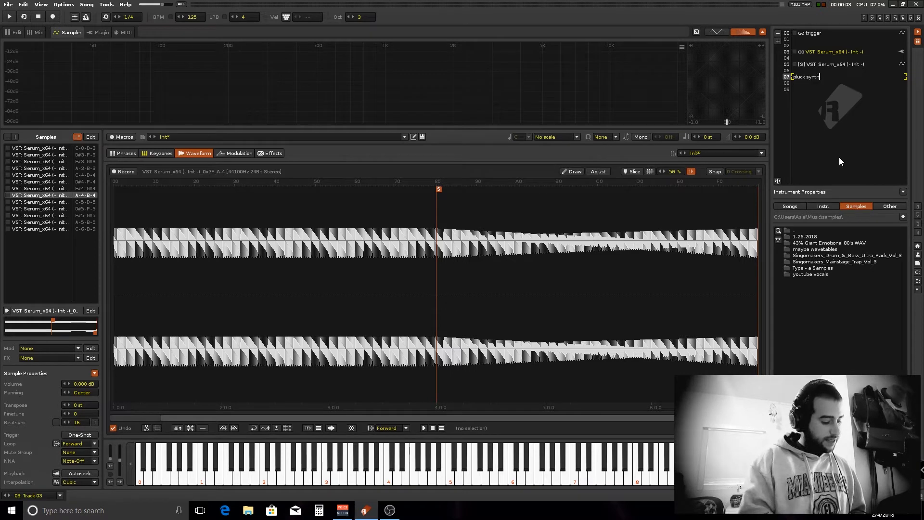
key(Return)
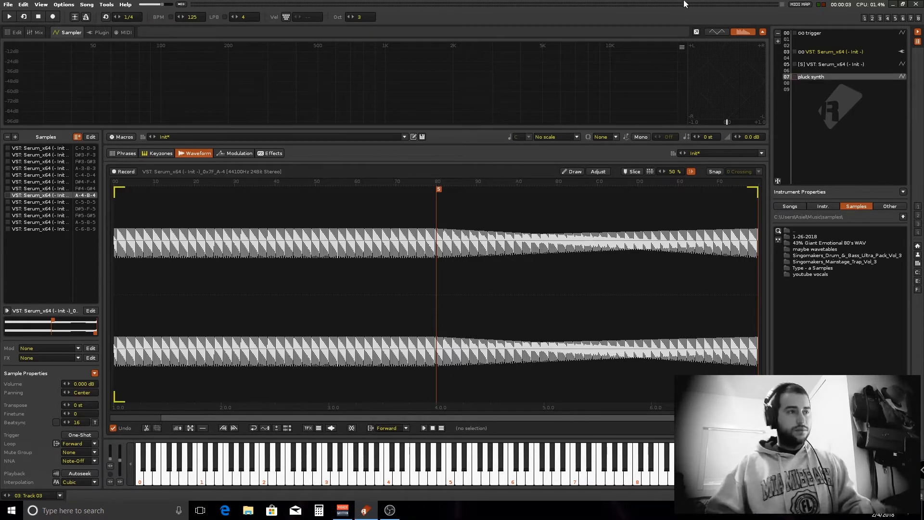
Assign all samples of the pluck synth instrument to modulation set "01: Set 01"
click(233, 153)
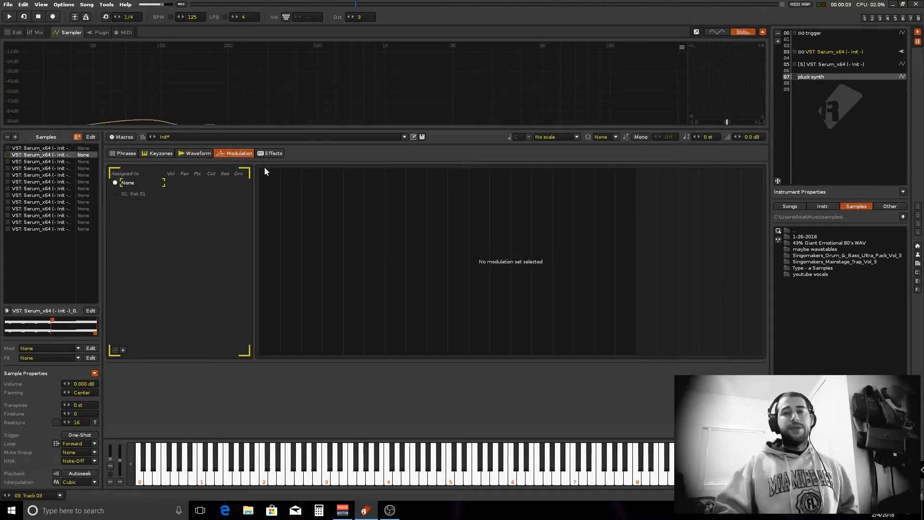
click(29, 149)
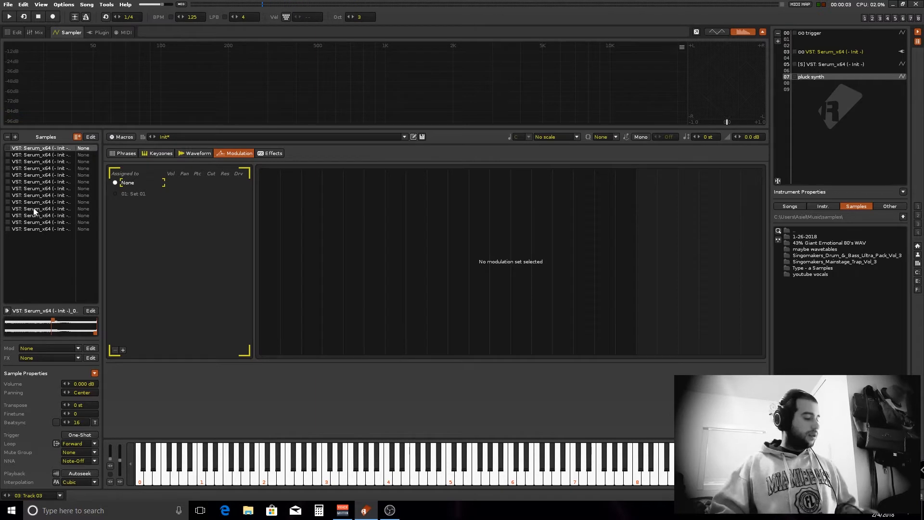
shift+click(48, 229)
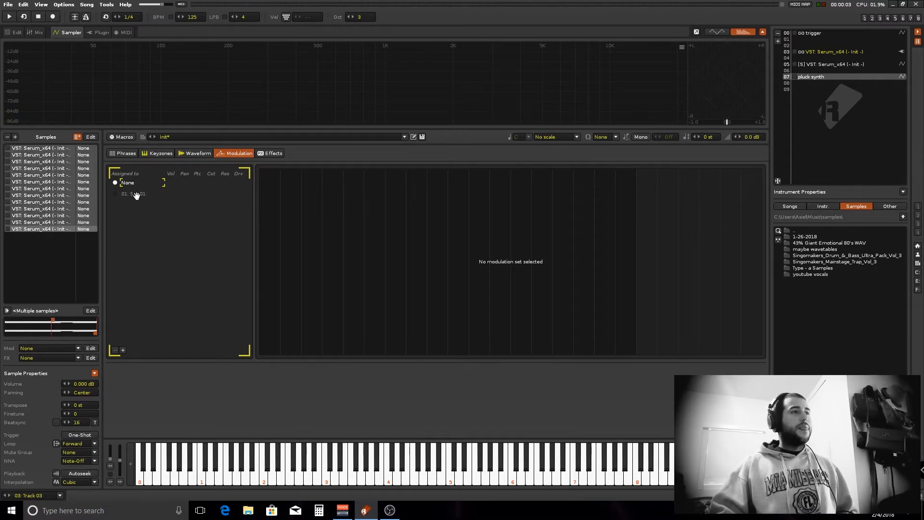
click(118, 195)
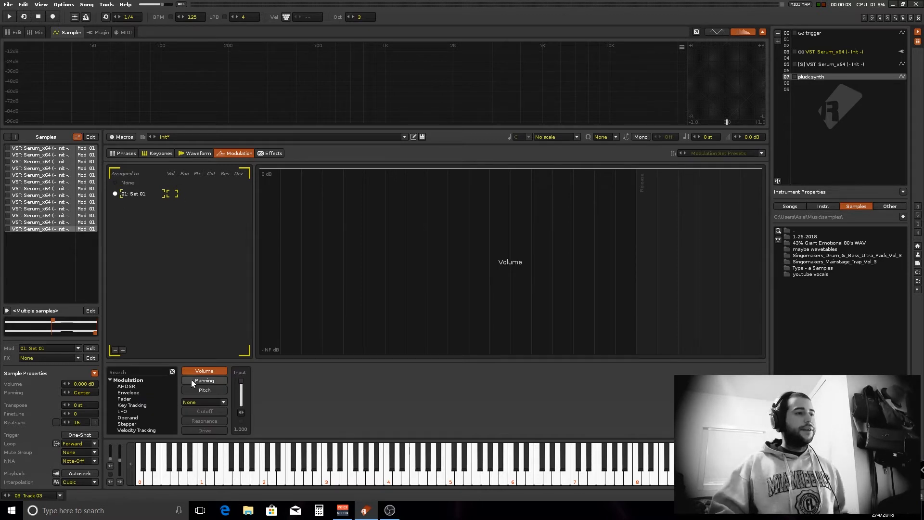
Add a volume Envelope to the set with sustain off and shape a short decay reaching zero at about 225 ms
double_click(139, 391)
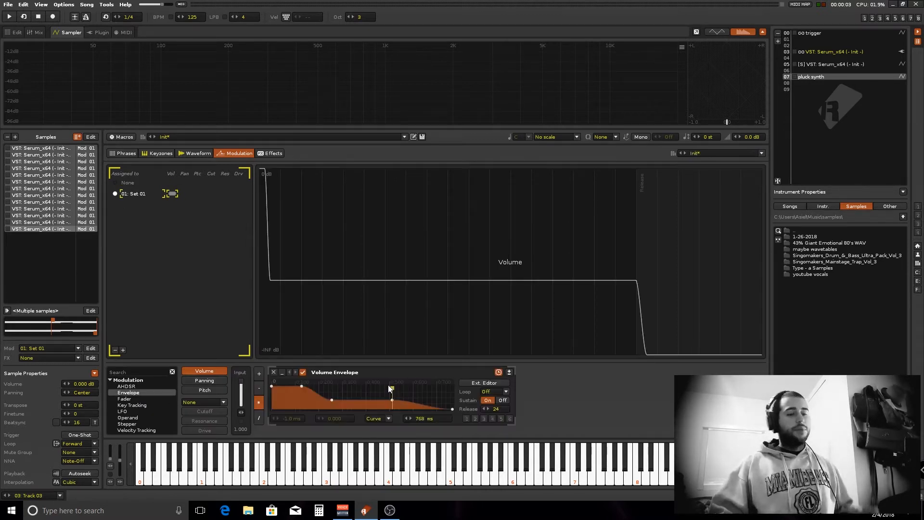
double_click(301, 386)
click(503, 401)
drag(392, 400, 369, 409)
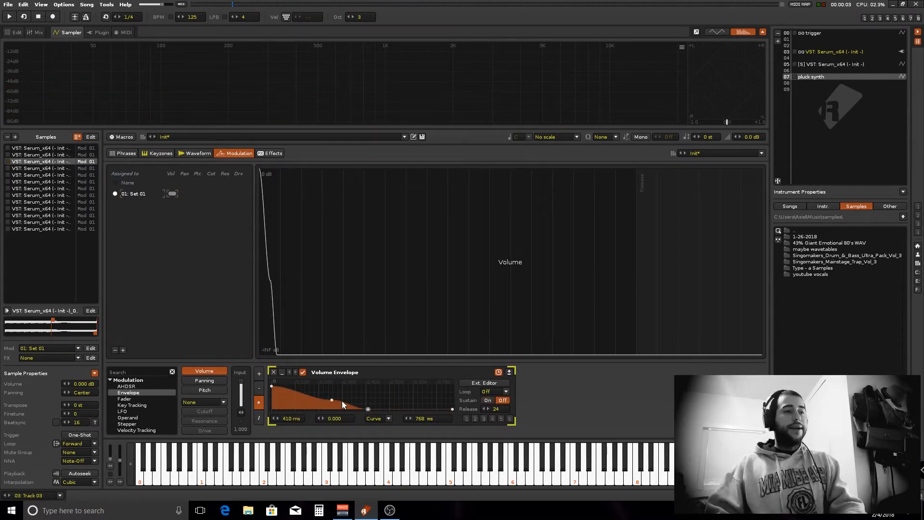
drag(332, 401, 293, 405)
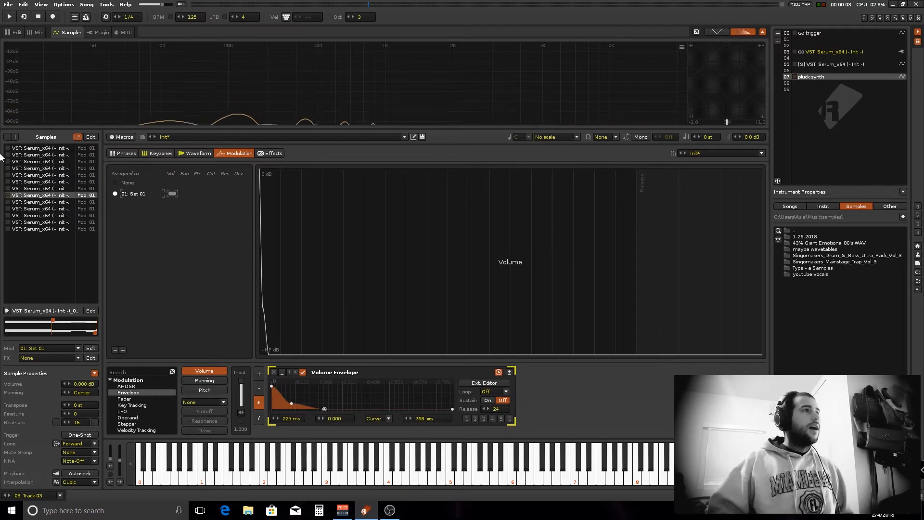
Set the song tempo to 107 BPM, and enable pattern editing with an edit step of 1
click(17, 33)
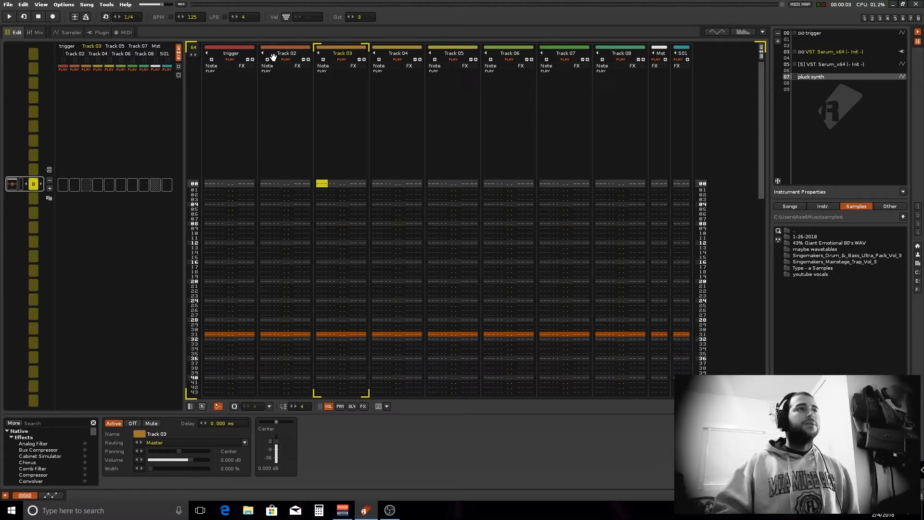
click(187, 16)
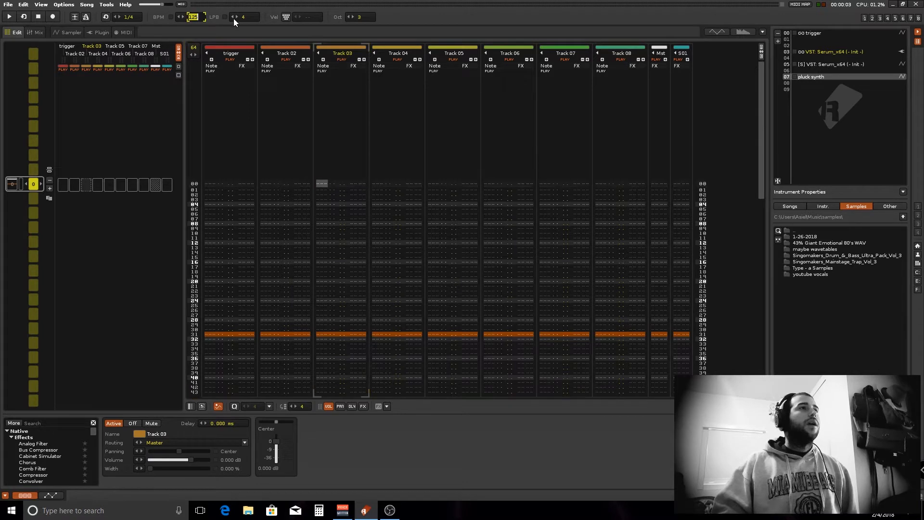
text(107)
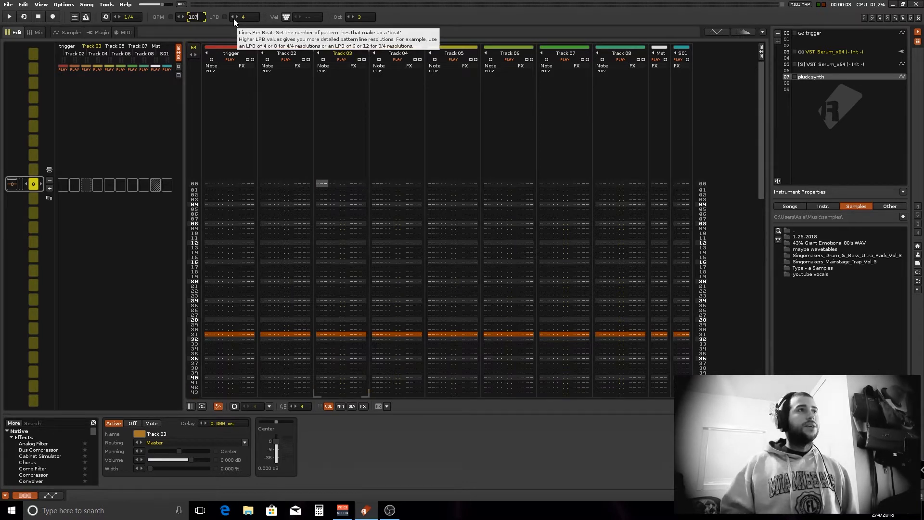
key(Return)
key(Escape)
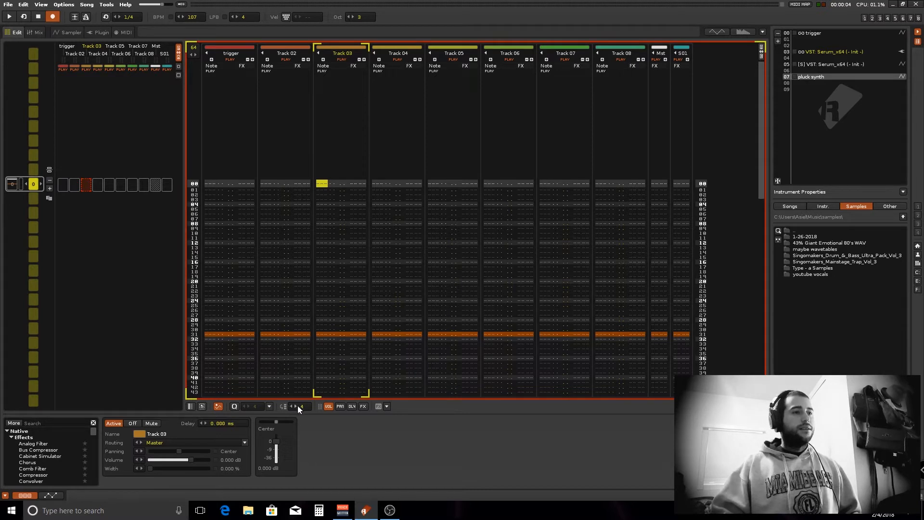
drag(296, 406, 296, 407)
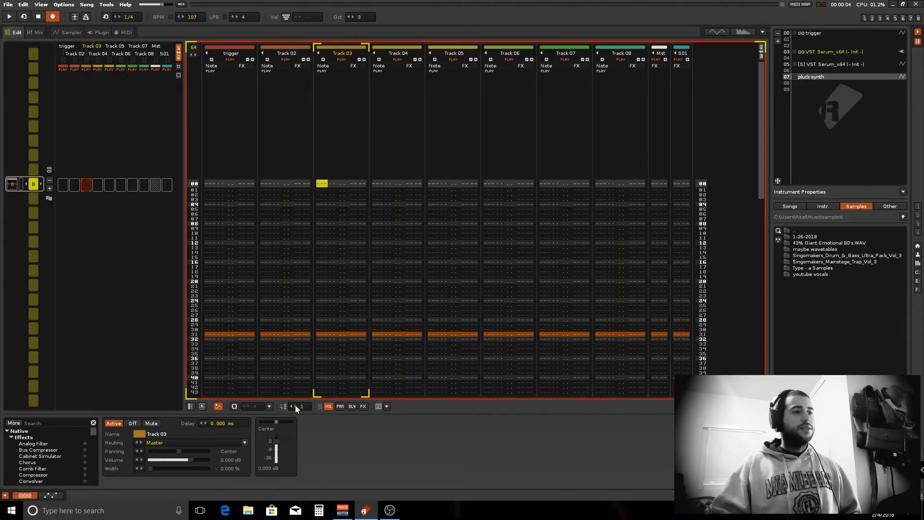
Enter a 16-note phrase in Track 03, lines 00–15: A-3, C-4, E-4, followed by A-3 alternating with C-5, B-4 and A-4, and play it
key(n)
key(q)
key(e)
key(n)
key(i)
key(n)
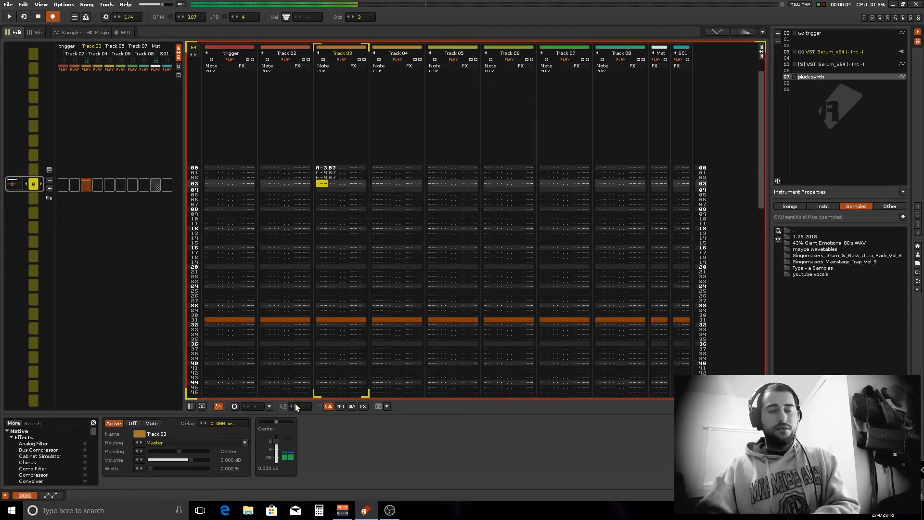
key(u)
key(n)
key(y)
key(n)
key(u)
key(n)
key(i)
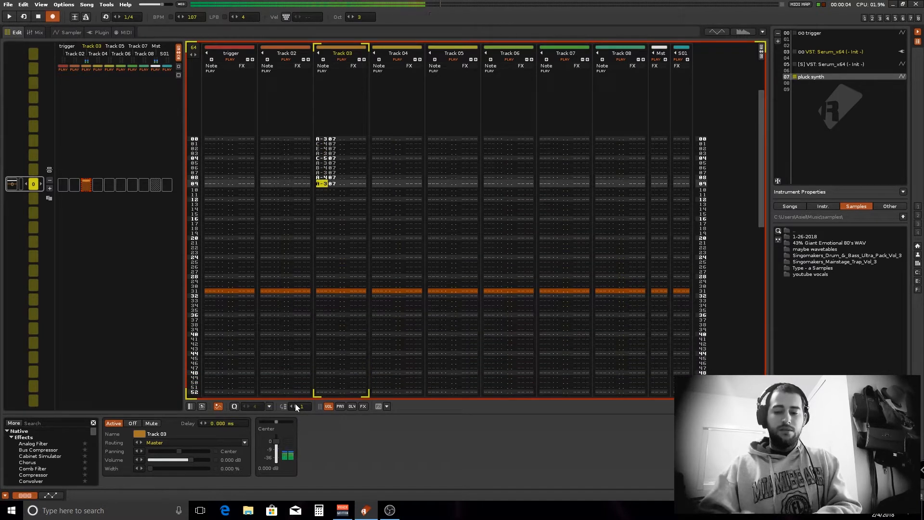
key(n)
key(u)
key(y)
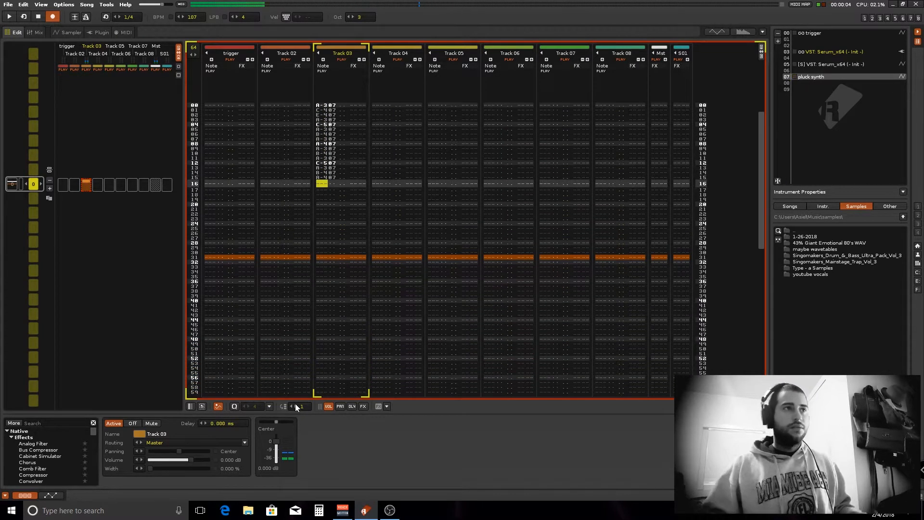
key(space)
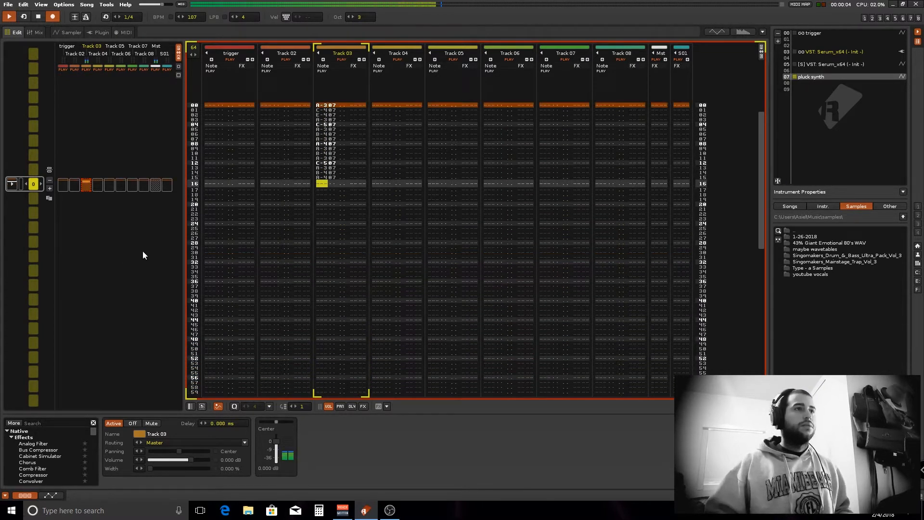
key(space)
Duplicate the phrase in lines 00–15 of Track 03 into lines 16–31
click(364, 148)
mouse_move(363, 148)
mouse_down()
mouse_move(330, 150)
mouse_move(325, 141)
mouse_move(356, 206)
mouse_up()
drag(321, 140, 326, 221)
click(342, 204)
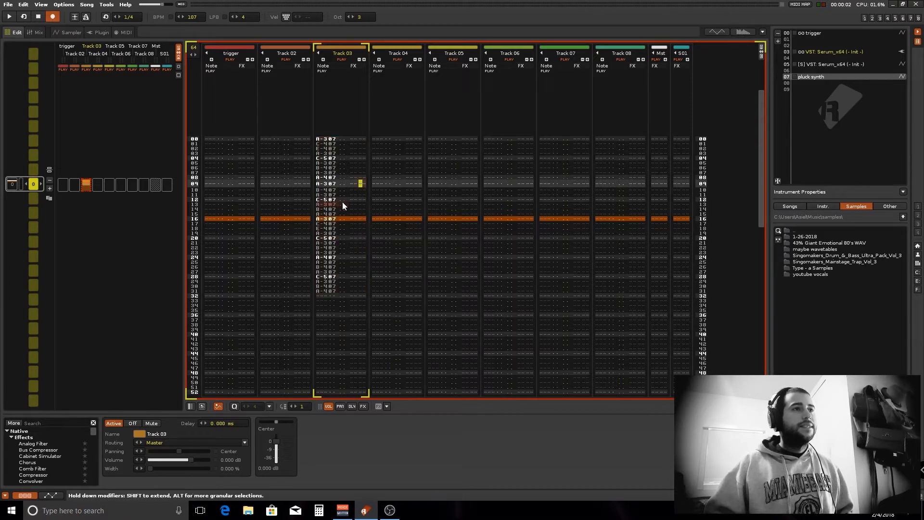
Duplicate lines 00–31 of Track 03 into lines 32–63
mouse_move(318, 122)
mouse_down()
mouse_move(341, 241)
mouse_move(364, 276)
mouse_up()
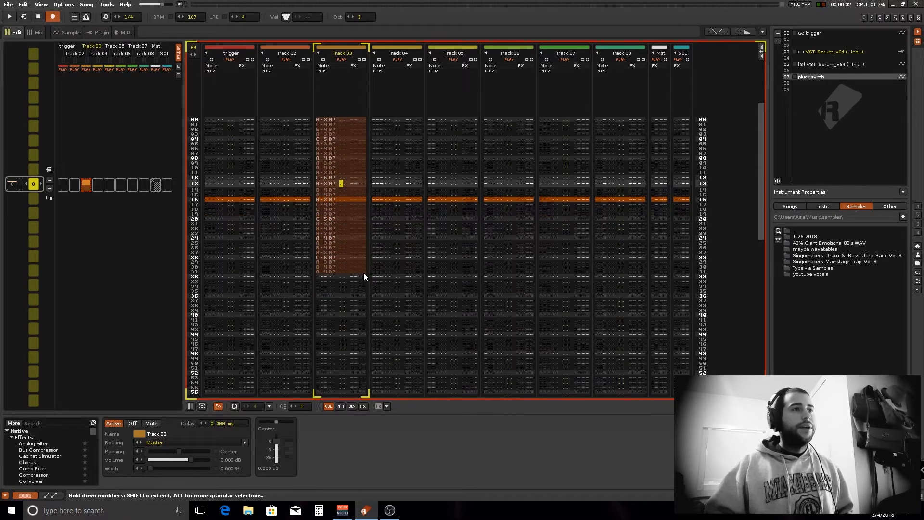
drag(321, 119, 326, 277)
click(348, 252)
scroll(349, 249, down, 2)
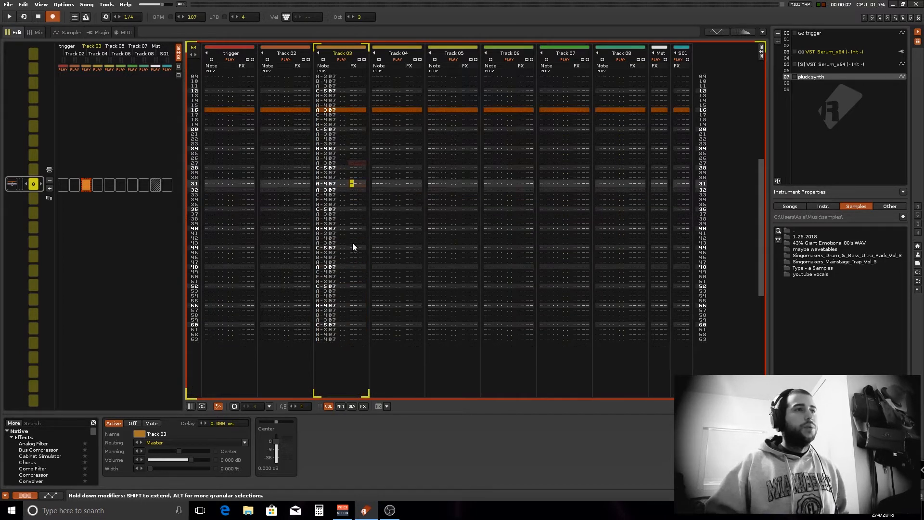
Try overwriting the phrase from line 32 of Track 03 with a variation starting F-3, C-4, E-4, F-3, C-5, and play it back
click(326, 191)
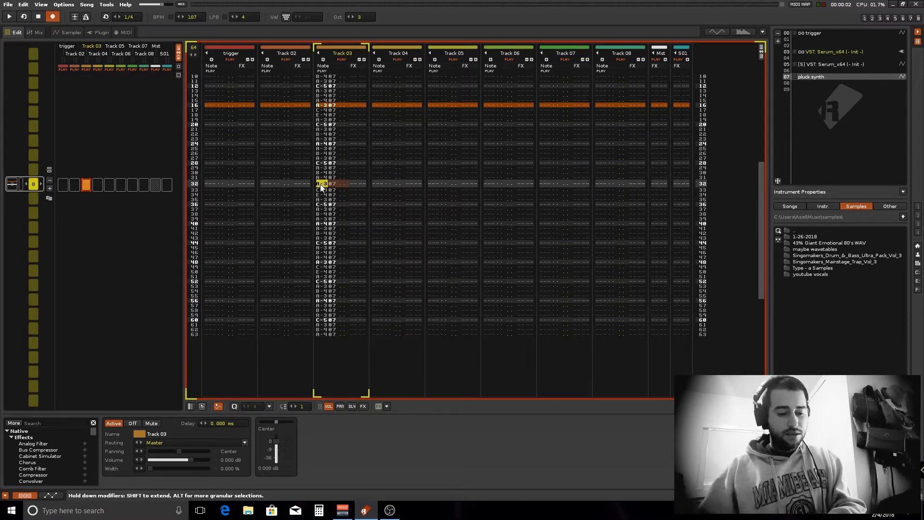
key(v)
key(q)
key(e)
key(v)
key(i)
key(v)
key(u)
key(v)
key(y)
key(v)
key(u)
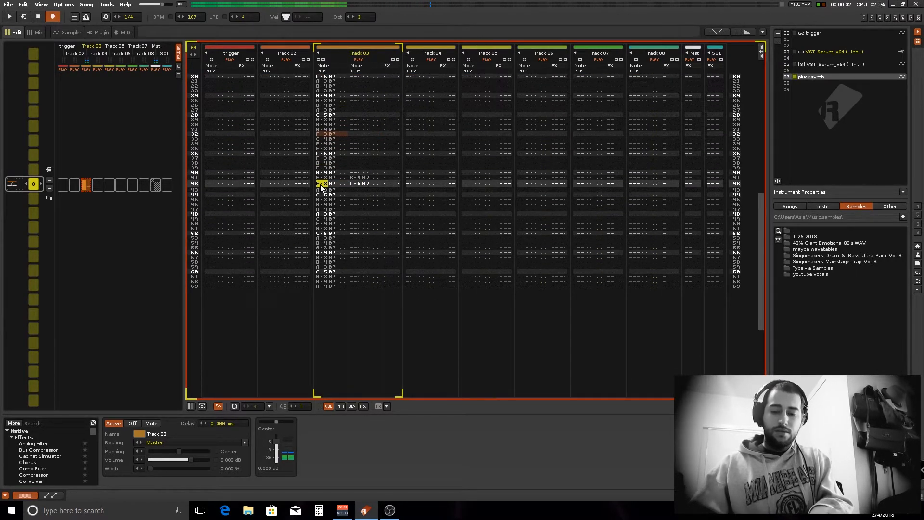
key(v)
key(v)
key(u)
key(u)
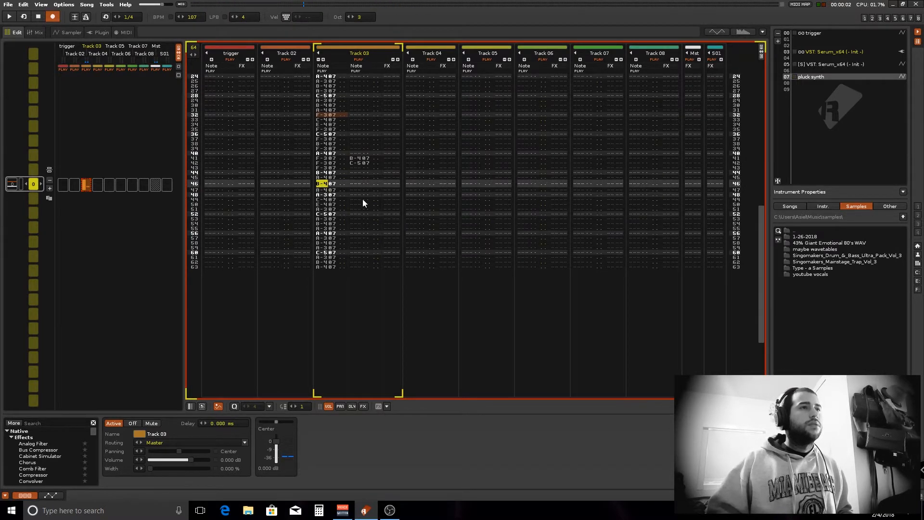
key(space)
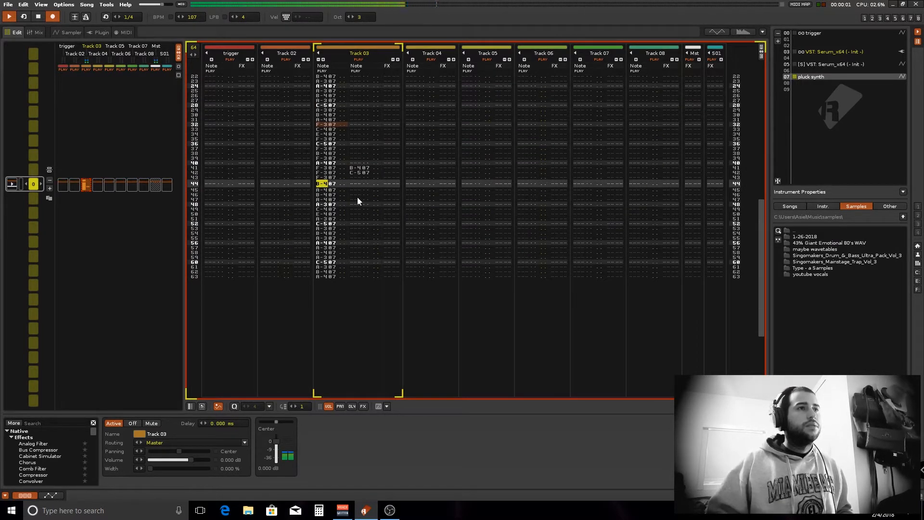
key(space)
Undo the last recorded notes and clear lines 32–63 of Track 03
key(ctrl+z)
key(ctrl+z)
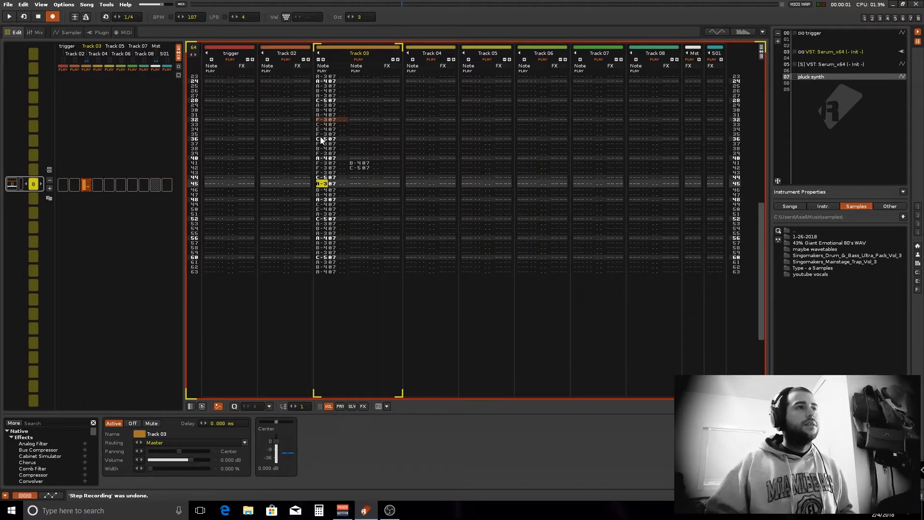
click(339, 144)
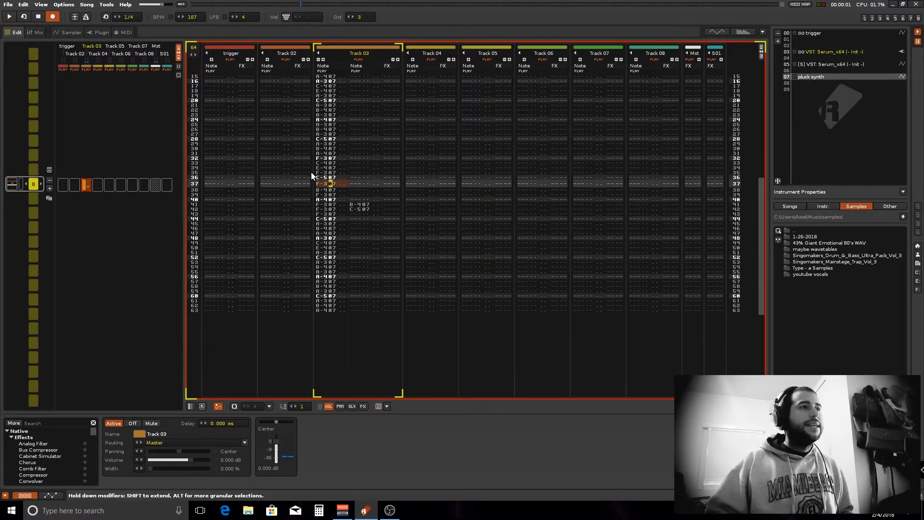
drag(349, 220, 385, 324)
key(Delete)
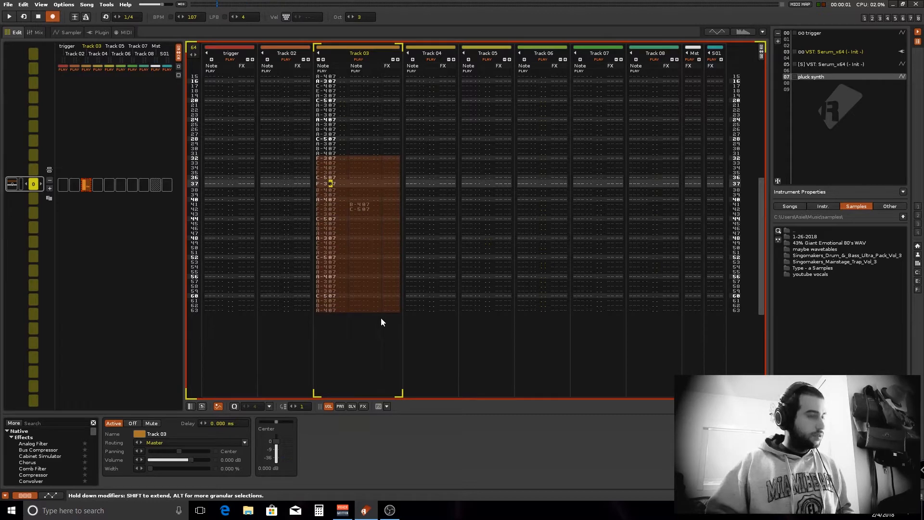
Enter a second phrase in Track 03, lines 32–47: F-3, A-3, C-4, followed by F-3 alternating with C-5, B-4 and A-4
click(323, 159)
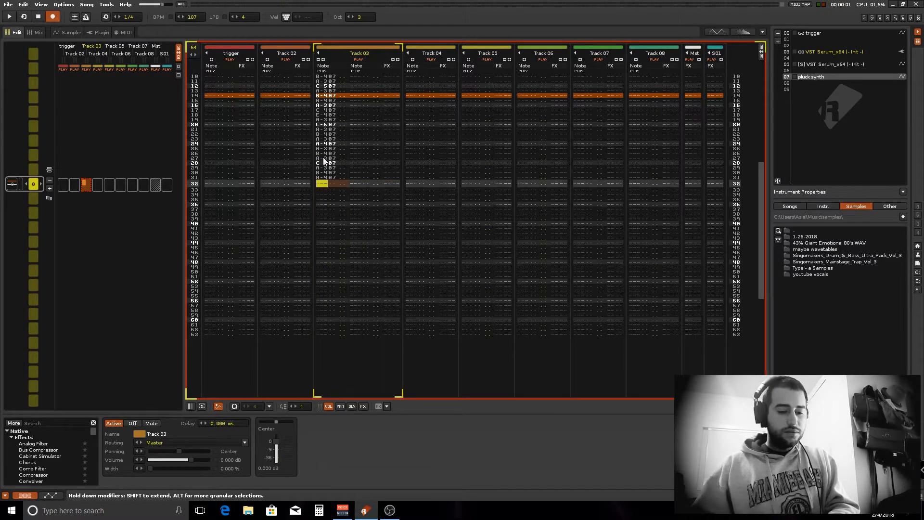
key(v)
key(n)
key(q)
key(v)
key(i)
key(v)
key(u)
key(v)
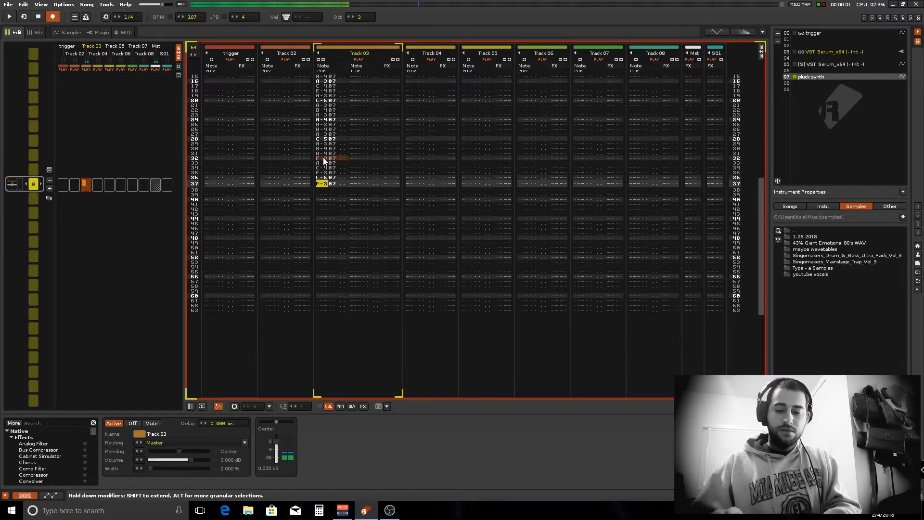
key(y)
key(v)
key(u)
key(v)
key(i)
key(v)
key(u)
key(y)
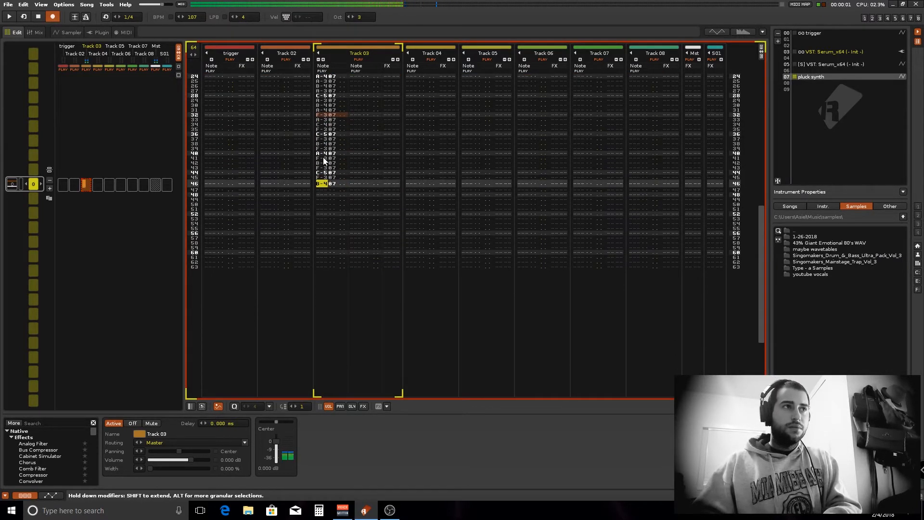
Duplicate lines 32–47 of Track 03 into lines 48–63, turn pattern editing off, and play the pattern
click(364, 147)
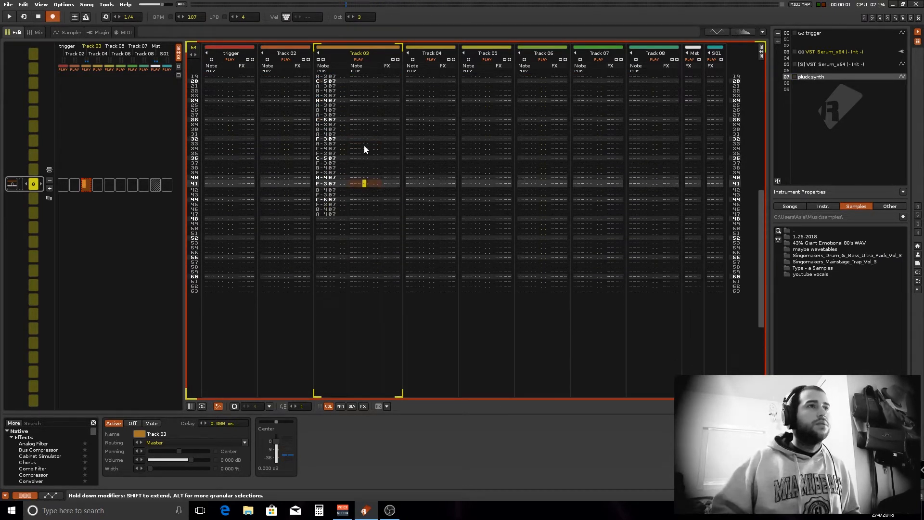
drag(320, 141, 349, 212)
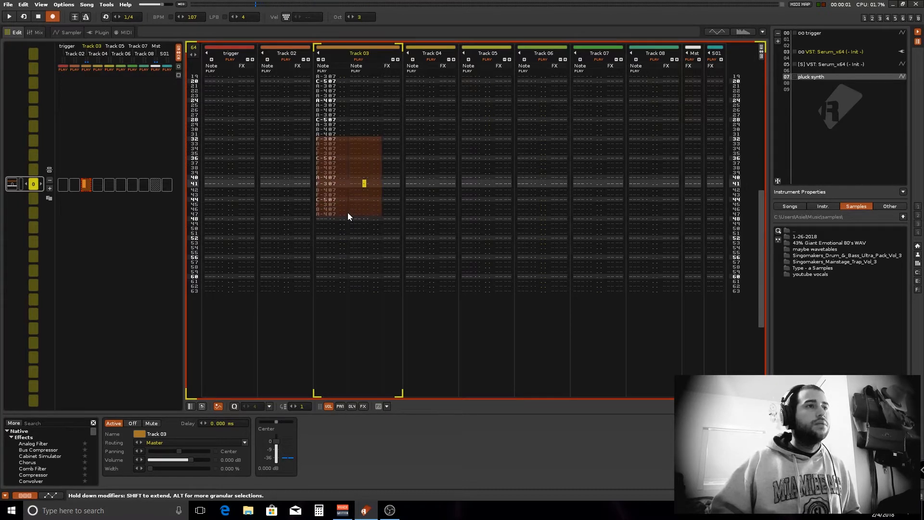
drag(327, 141, 326, 224)
key(Escape)
key(space)
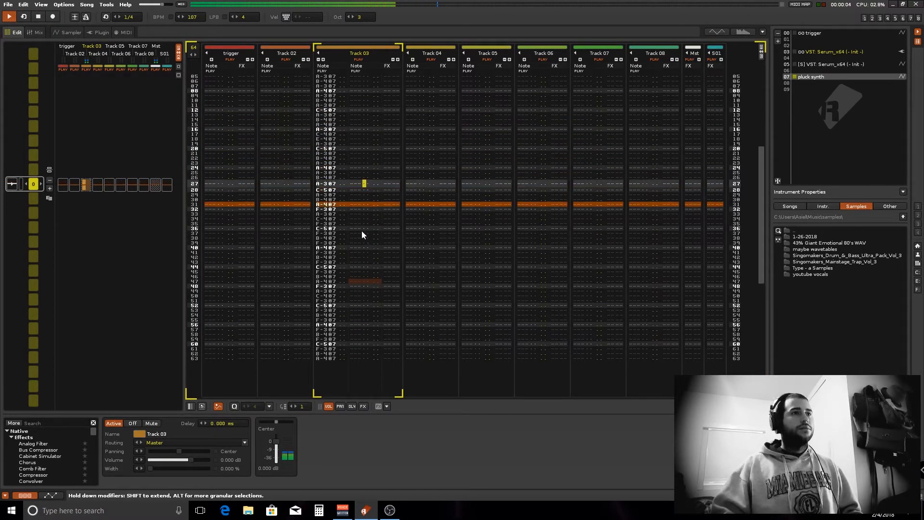
Tighten the pluck synth's volume decay by moving the envelope's middle point to about 20 ms at 0.125 while auditioning the pattern
click(74, 33)
key(space)
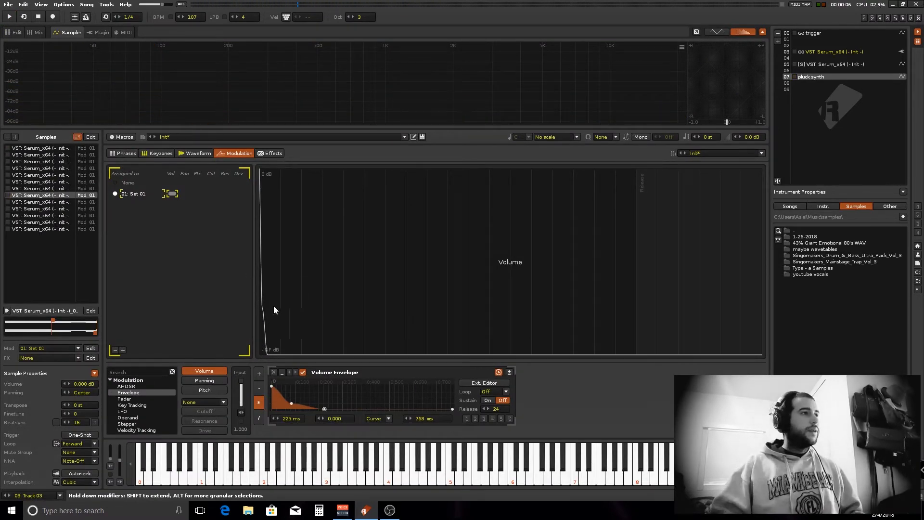
drag(291, 403, 282, 406)
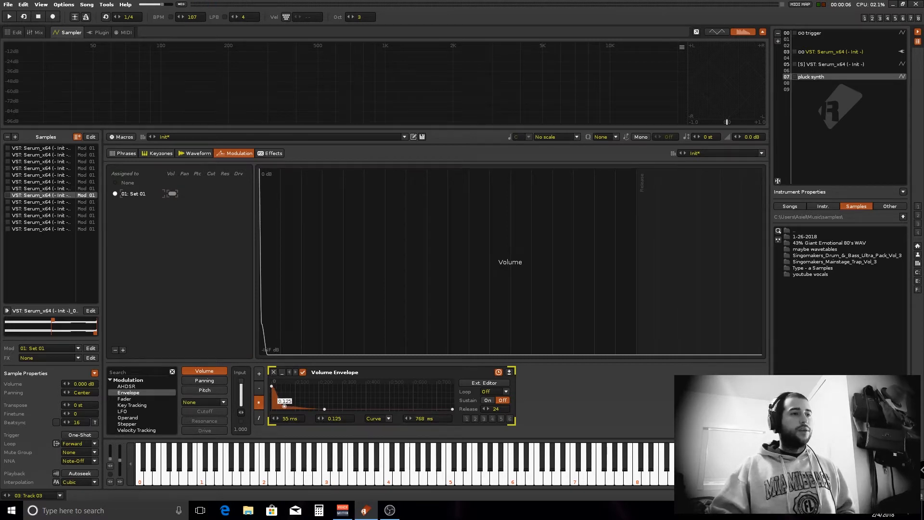
key(space)
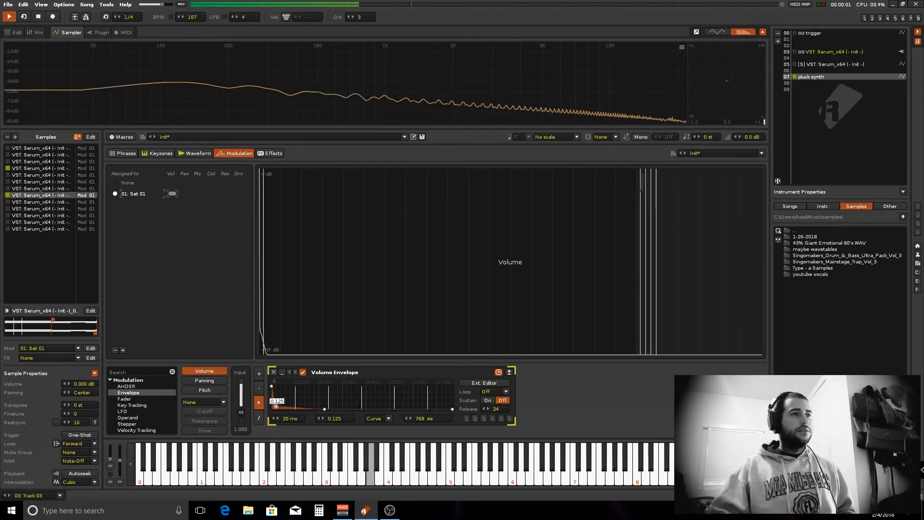
Reshape the pluck's volume envelope with its second point at 50 ms and 0.375, set its length to 656 ms, and stop playback
drag(282, 405, 367, 409)
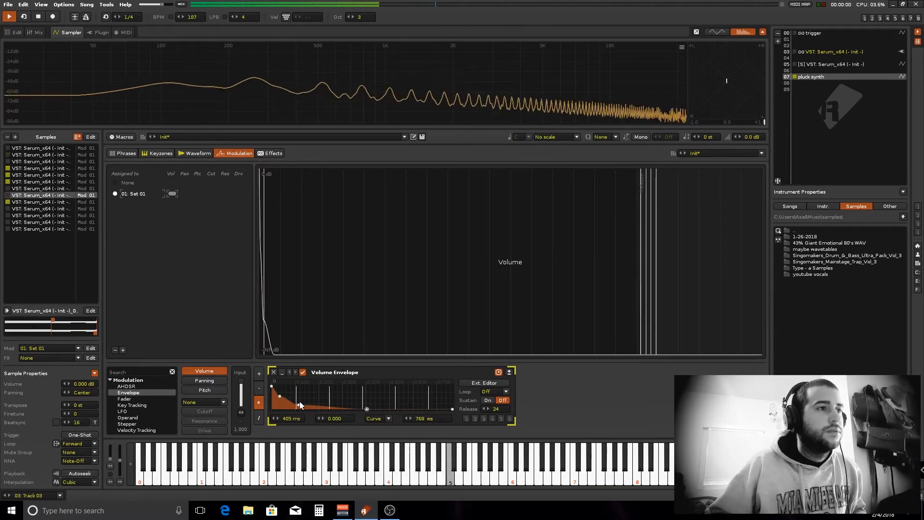
mouse_move(298, 406)
mouse_down()
mouse_move(318, 408)
mouse_move(288, 398)
mouse_move(294, 402)
mouse_up()
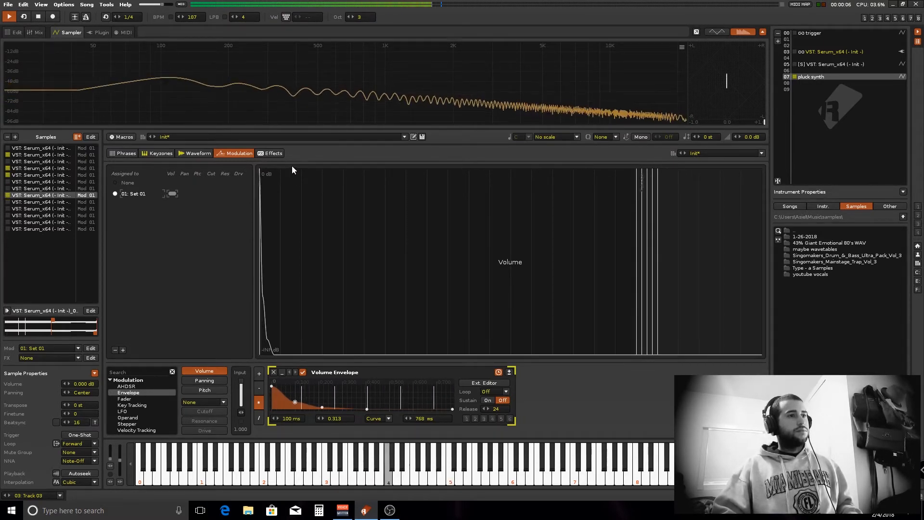
drag(422, 418, 285, 401)
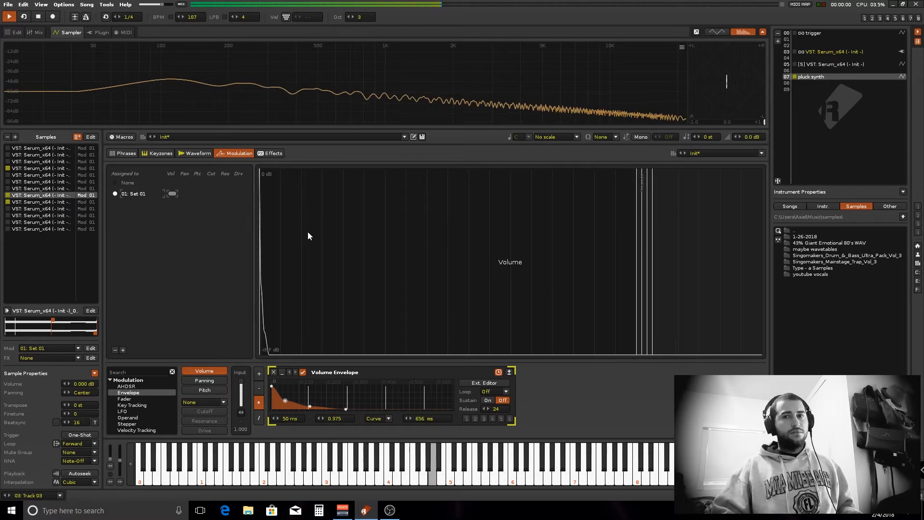
key(space)
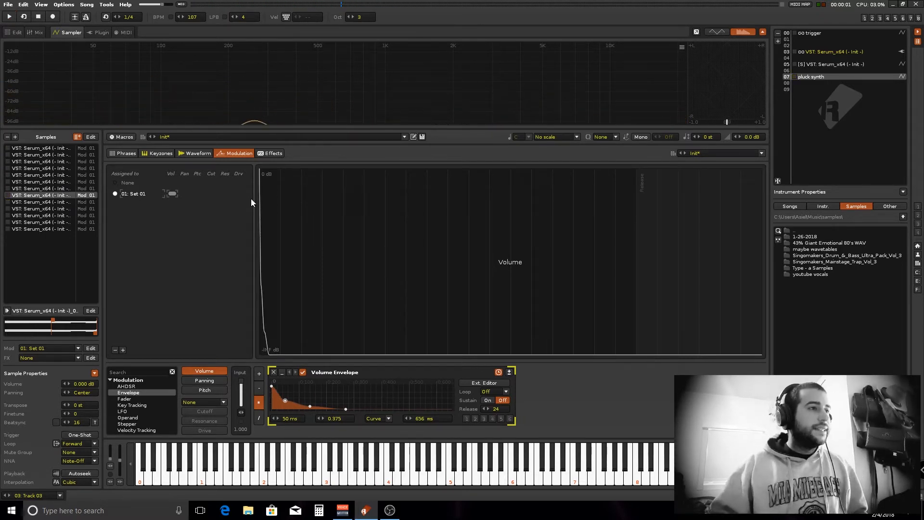
Create two sample FX chains for the pluck synth instrument
click(270, 153)
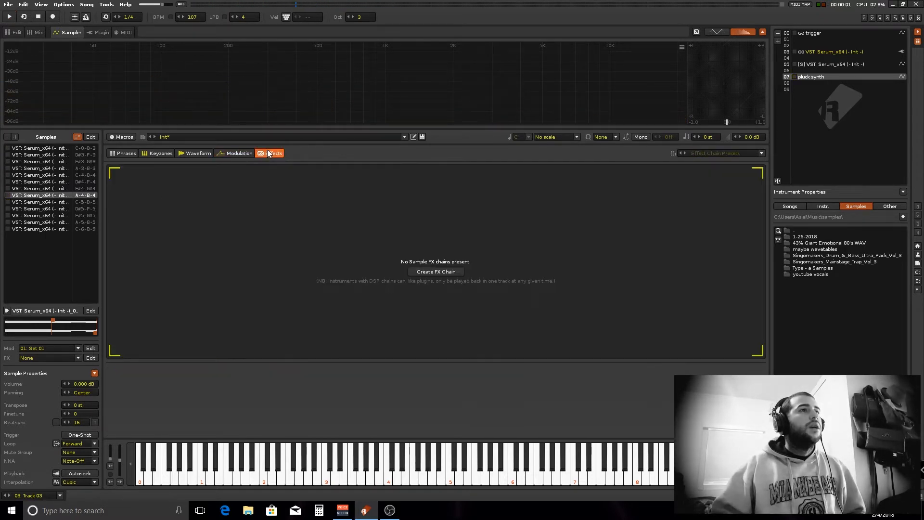
click(421, 274)
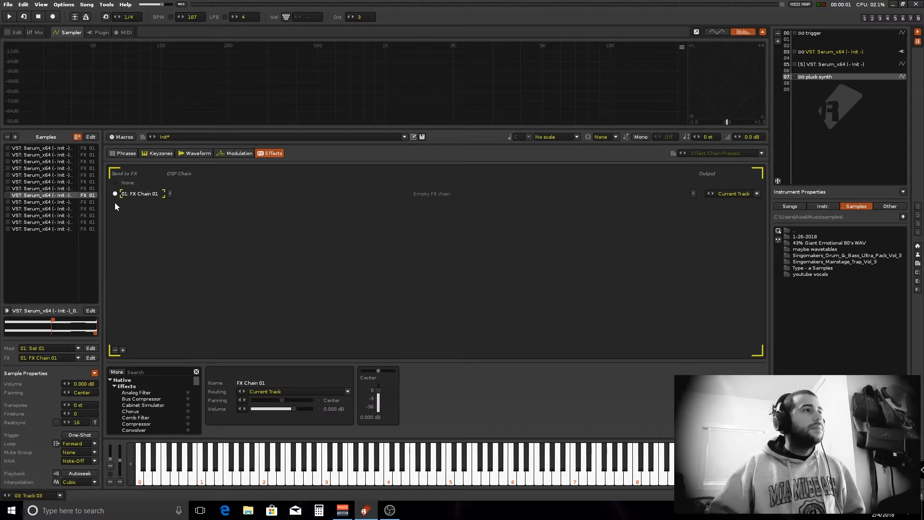
click(123, 350)
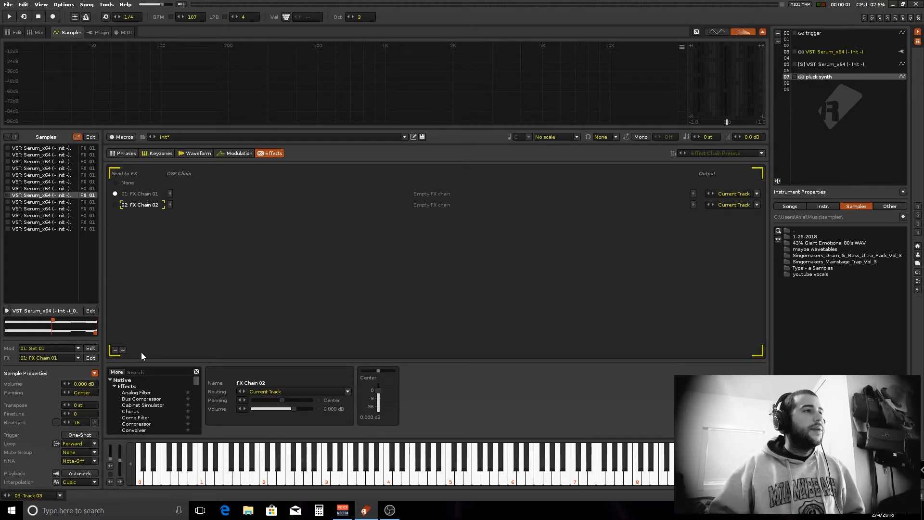
Rename the first FX chain as modulation and the second as fx 1, with the Serum samples sent to the second chain
drag(145, 207, 149, 190)
double_click(145, 194)
text(modulation)
key(Return)
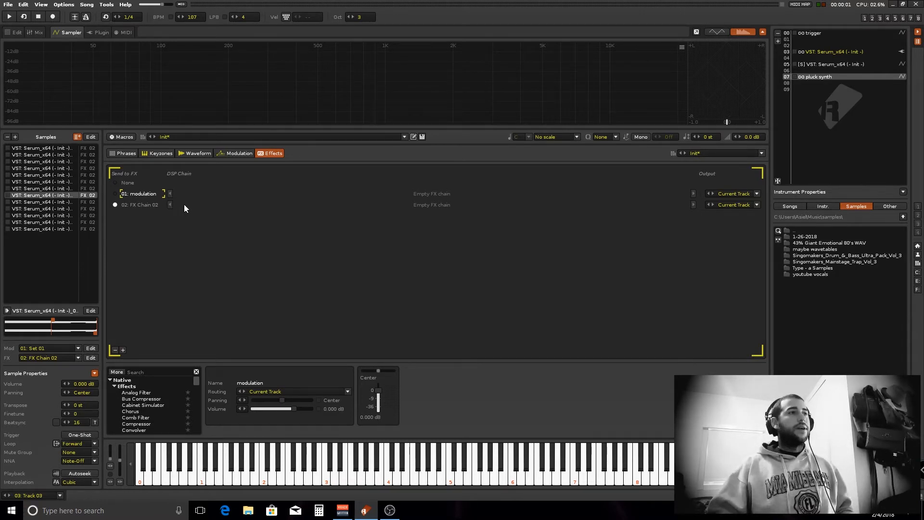
double_click(139, 205)
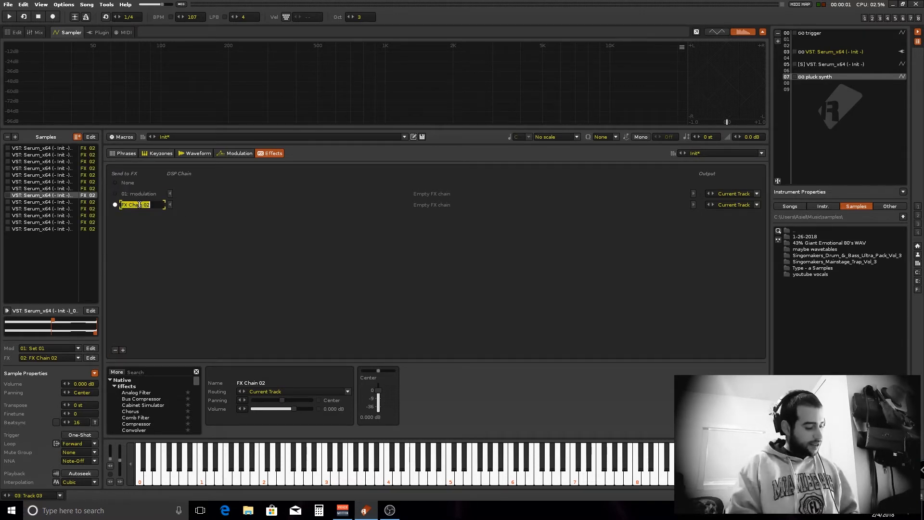
text(fx 1)
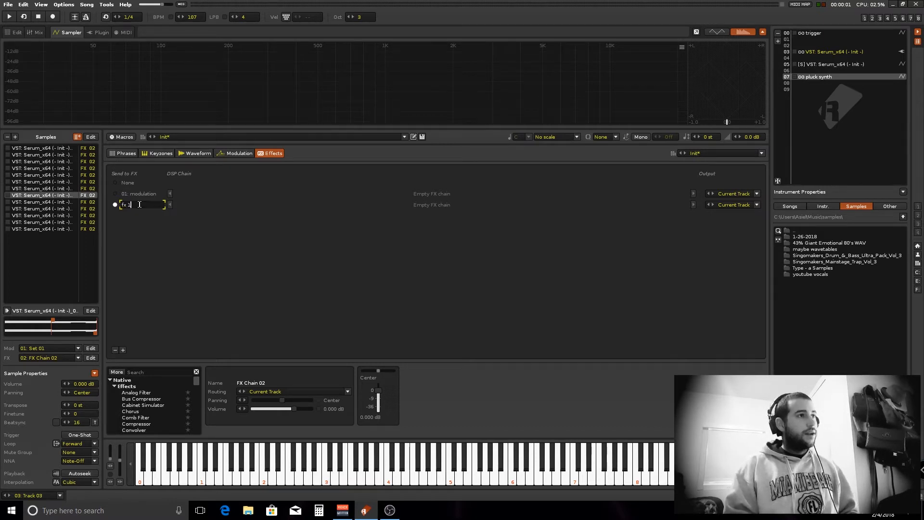
key(Return)
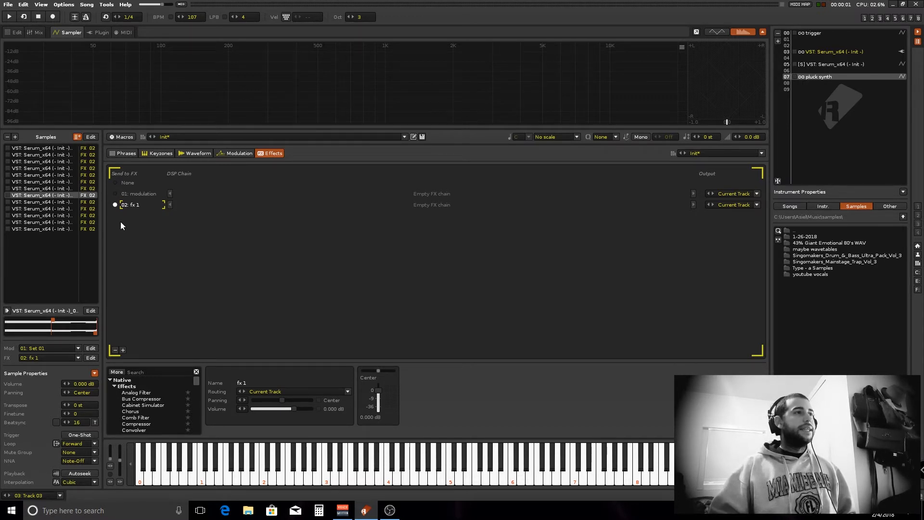
Add a Signal Follower followed by a Hydra device to the modulation chain
click(162, 374)
text(s)
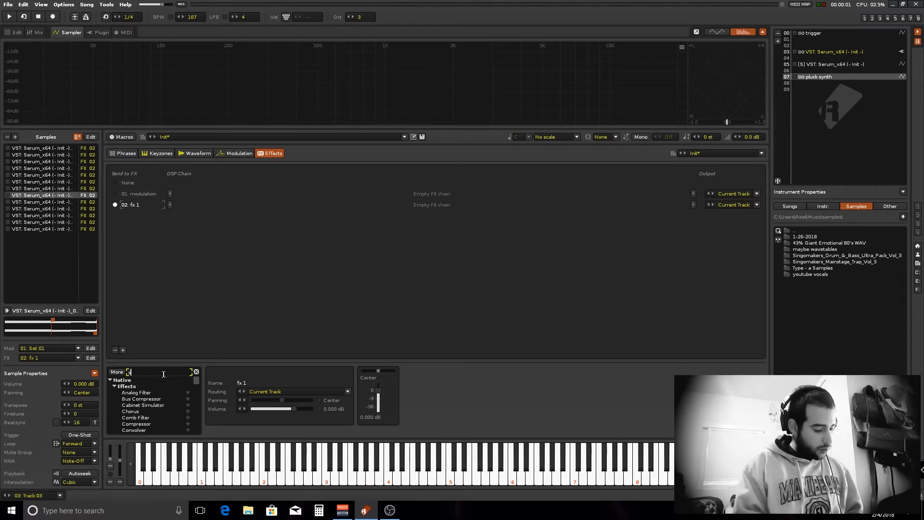
text(ig)
drag(135, 392, 198, 195)
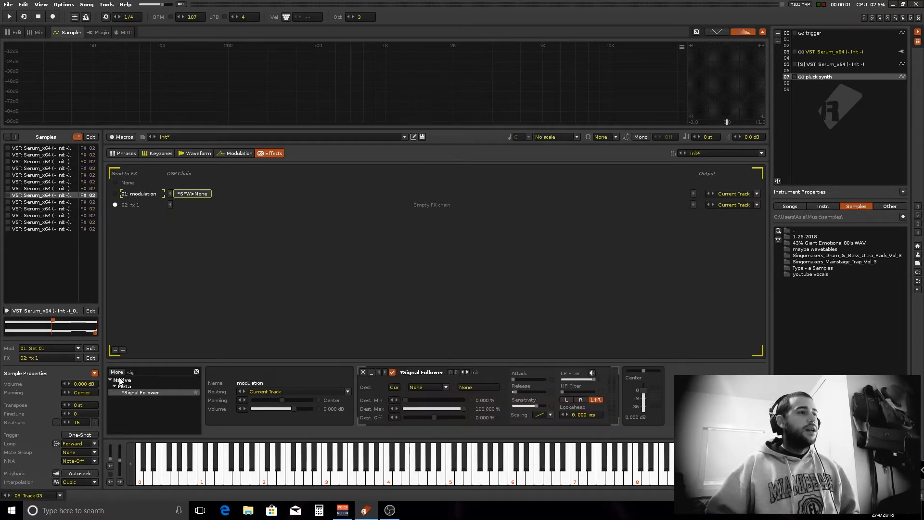
double_click(133, 373)
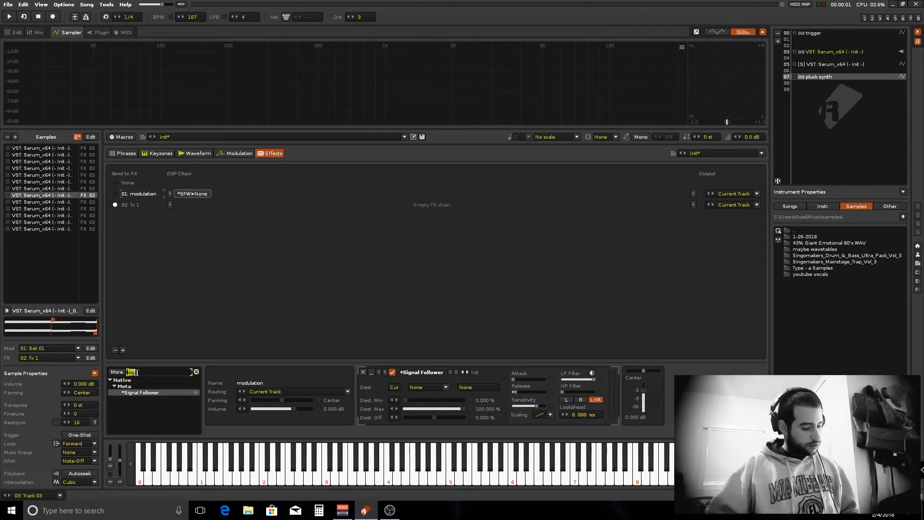
text(hy)
drag(133, 393, 238, 195)
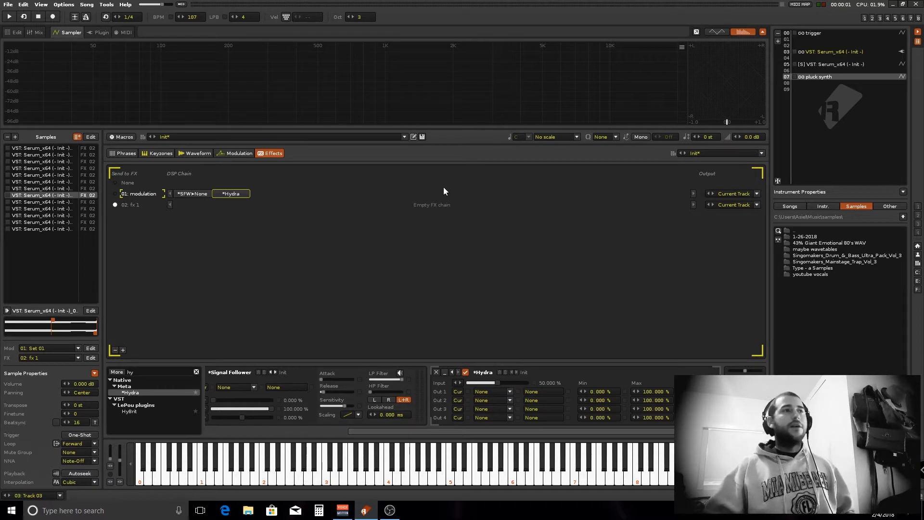
Copy the entire bs_kick_004 waveform from the trigger instrument
click(824, 32)
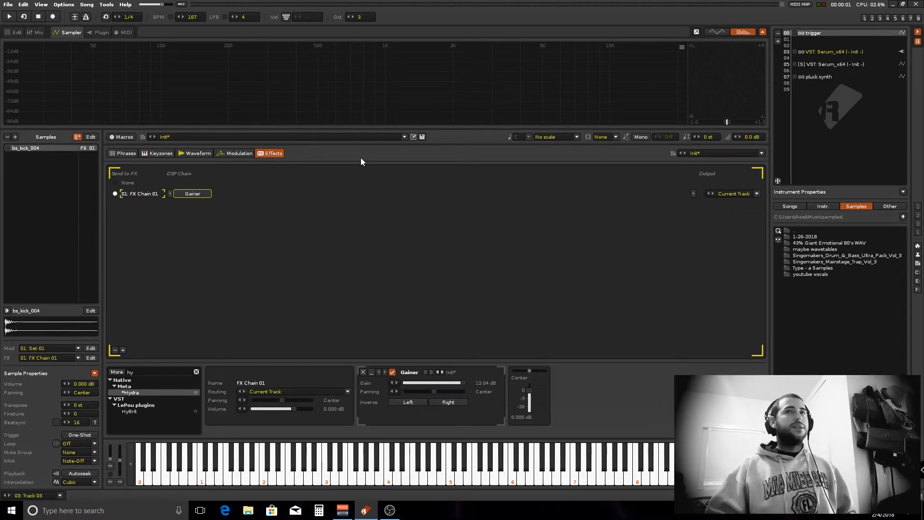
click(188, 153)
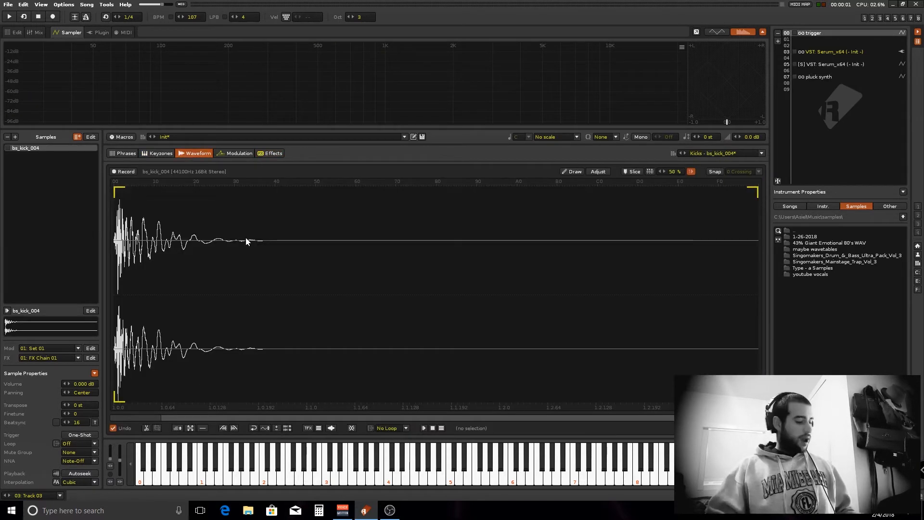
key(ctrl+a)
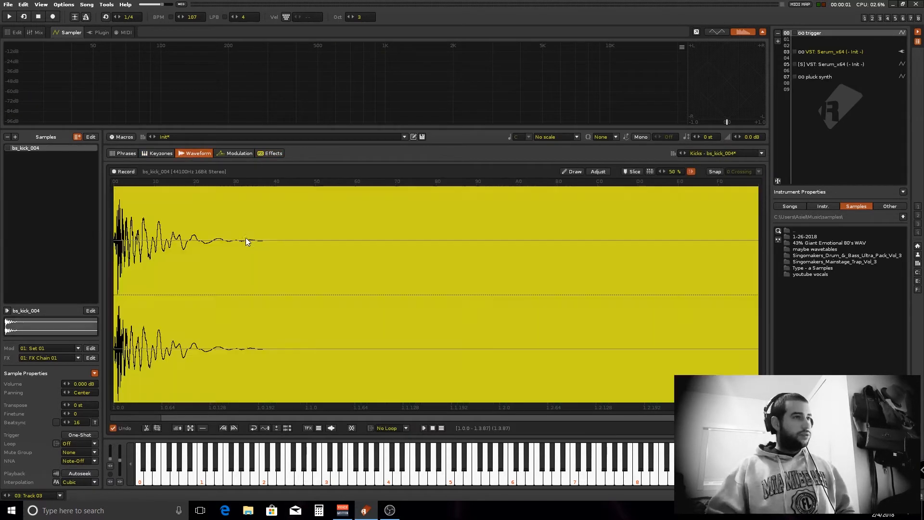
Add a new sample slot to the pluck synth instrument, paste the kick waveform into it, and audition the result
click(821, 77)
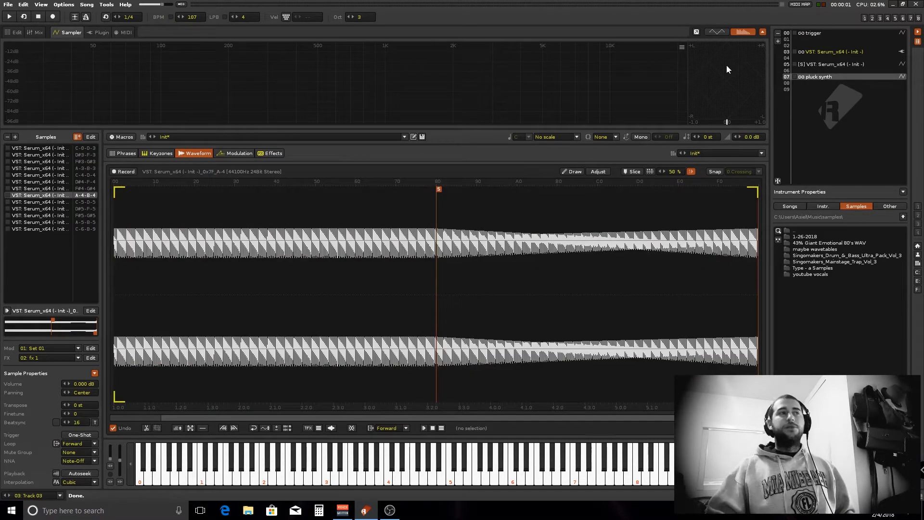
click(11, 230)
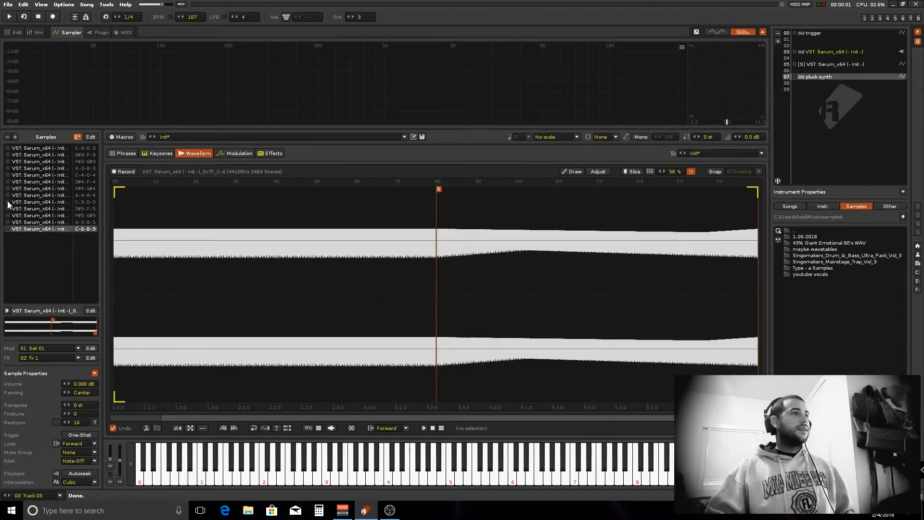
click(15, 136)
key(ctrl+v)
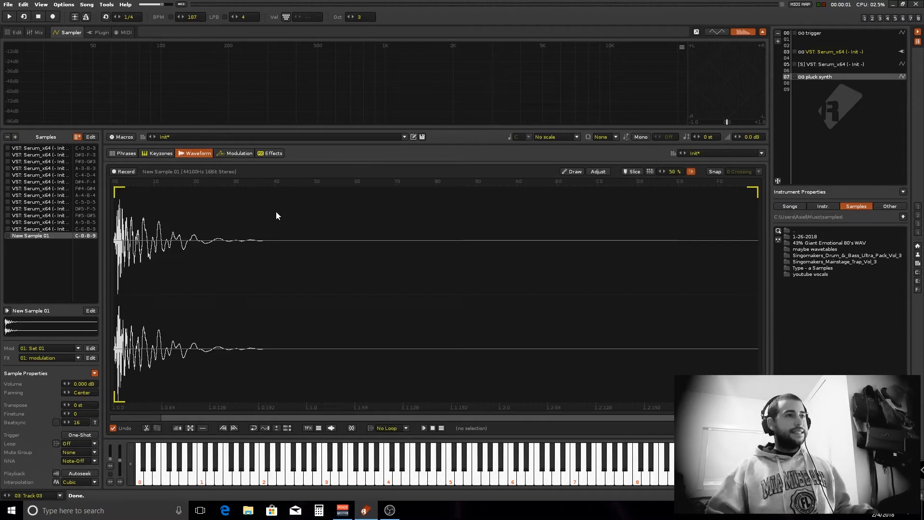
key(q)
key(q)
key(q)
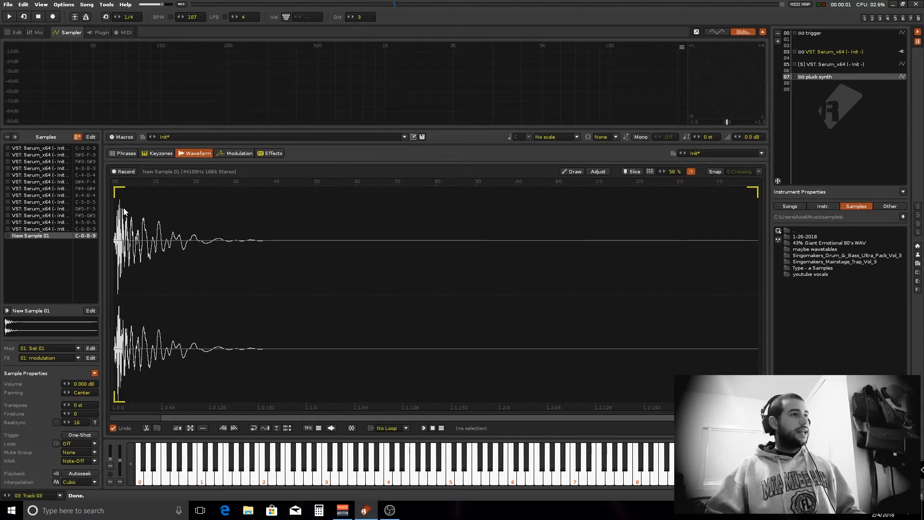
Create a second modulation set named trigger and assign the pasted kick sample to it
click(250, 154)
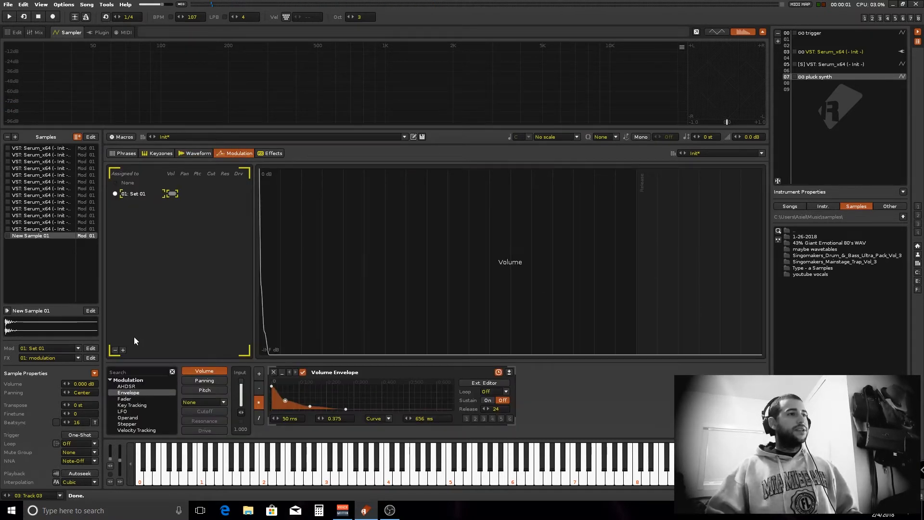
click(123, 350)
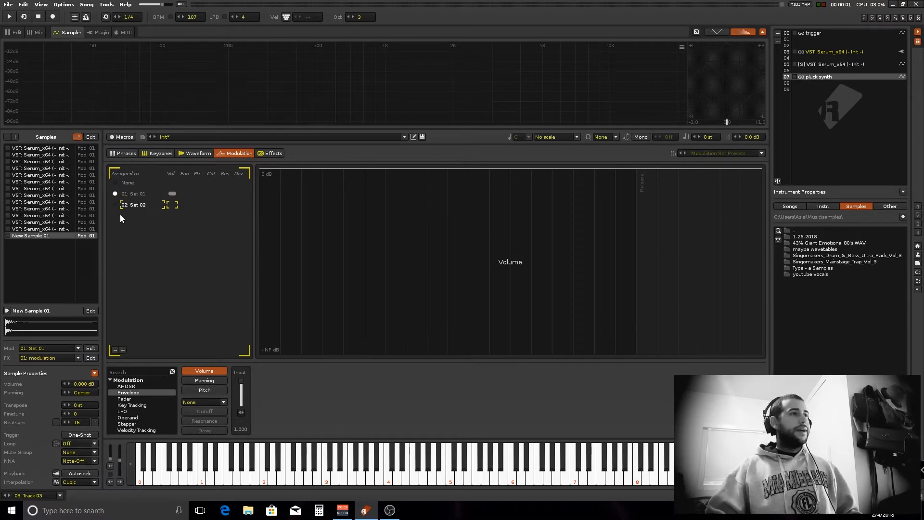
double_click(136, 205)
text(trigger)
key(Return)
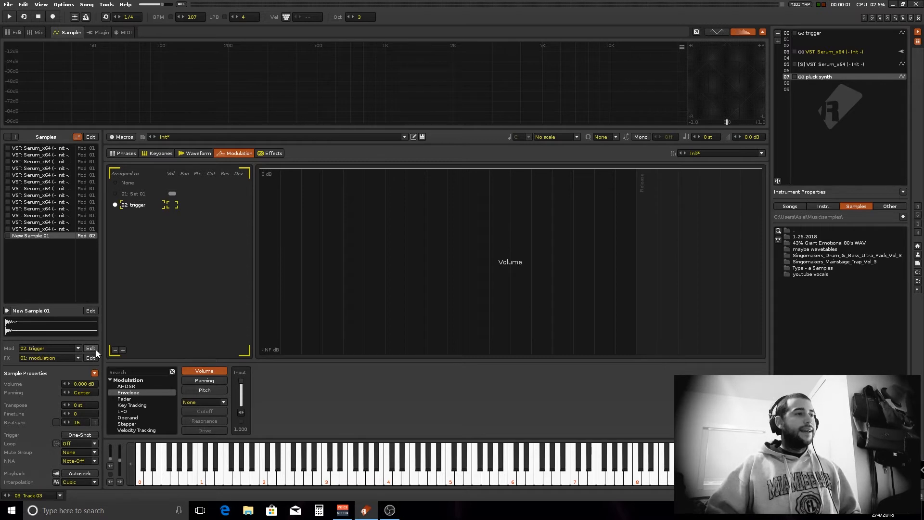
Add a volume AHDSR to the trigger set with zero attack, hold, sustain and release and a decay under 300 ms
click(134, 387)
drag(134, 387, 271, 386)
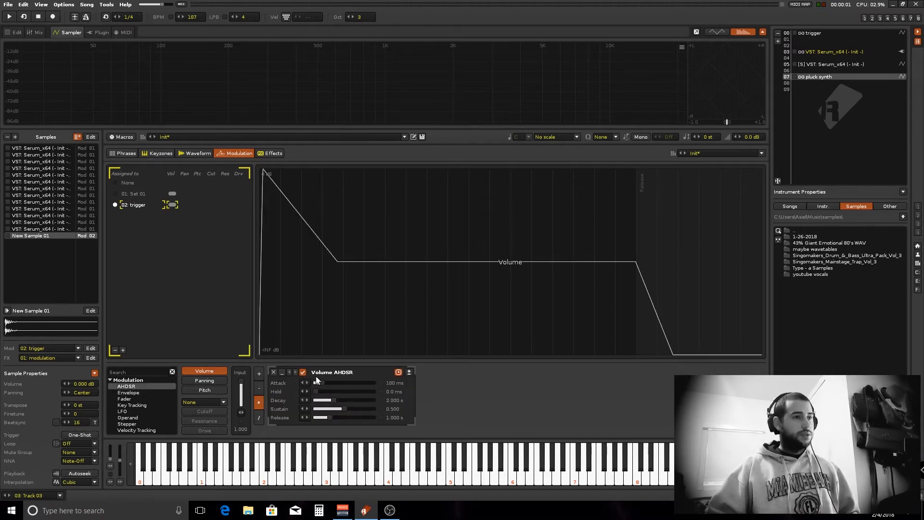
drag(344, 409, 323, 400)
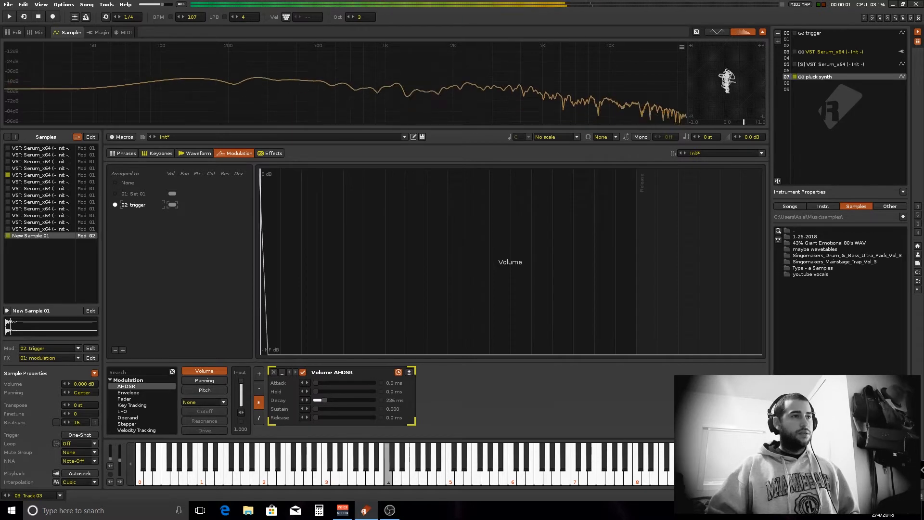
Play test notes and examine how the kick sample drives the Signal Follower in the modulation chain
click(267, 154)
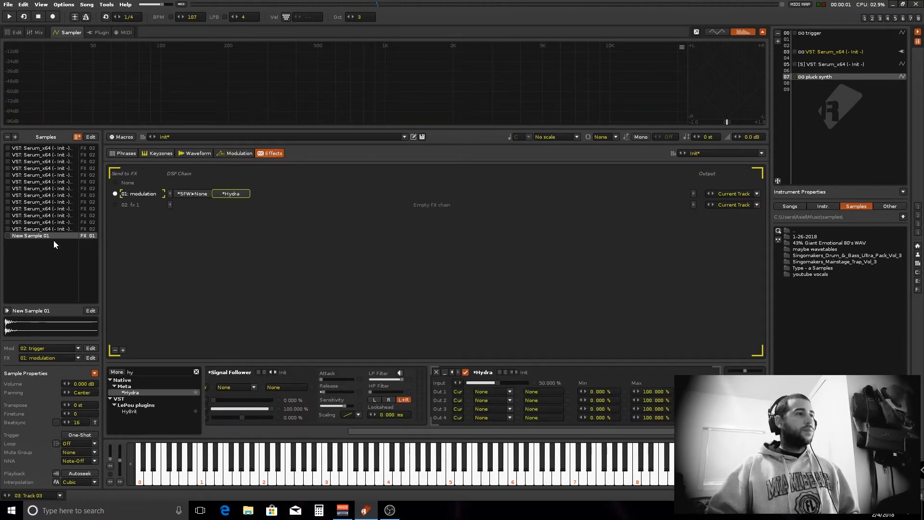
key(q)
key(q)
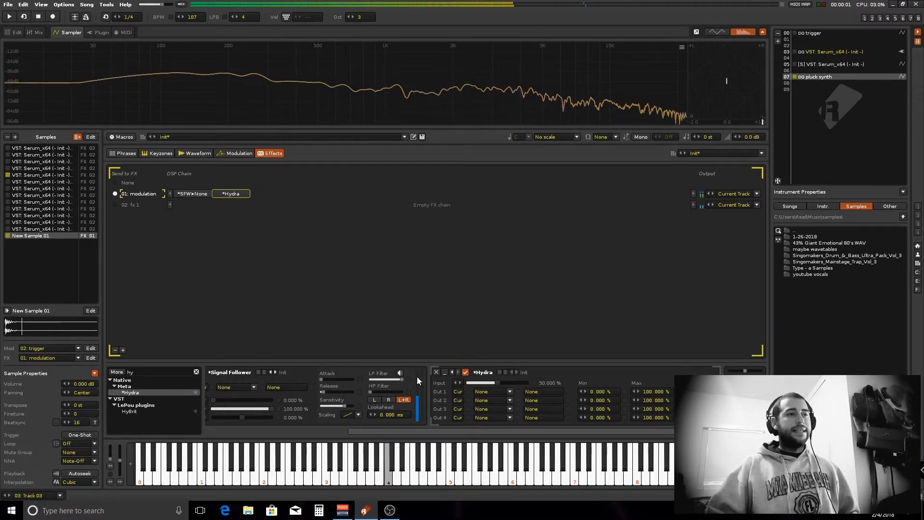
drag(367, 432, 259, 435)
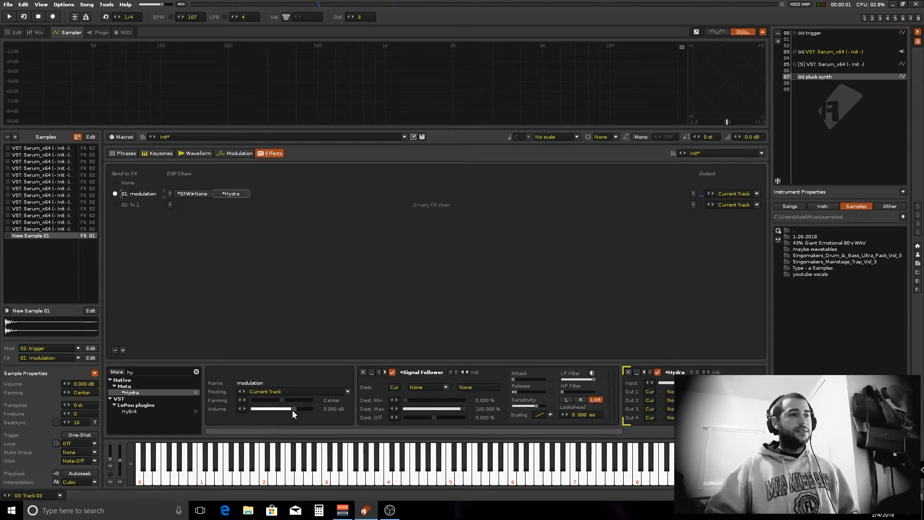
drag(324, 431, 592, 430)
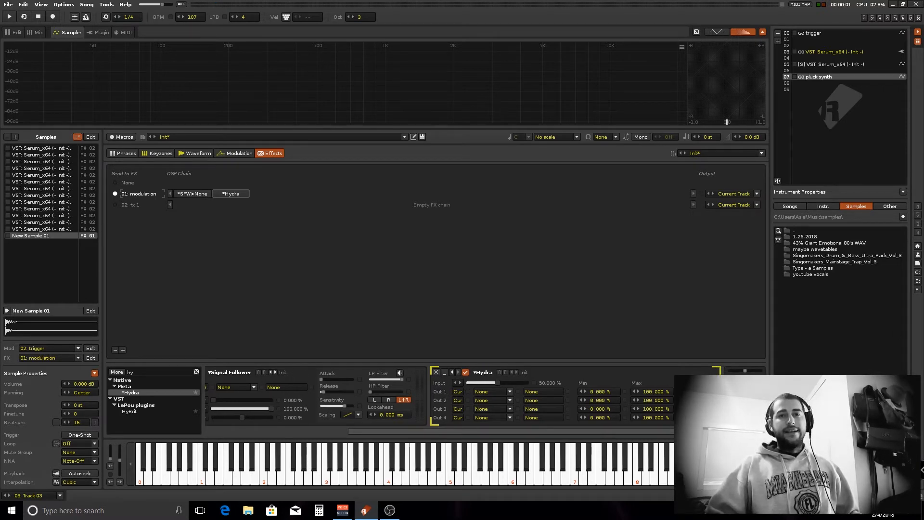
key(q)
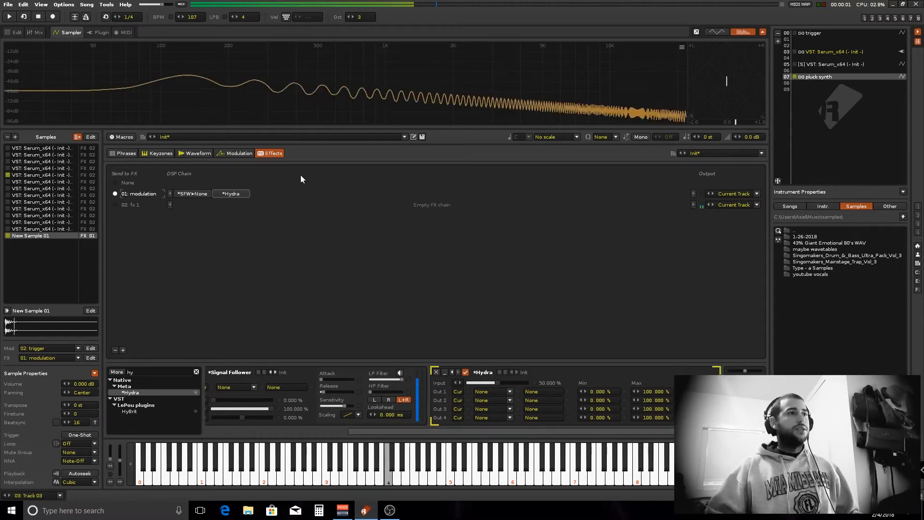
key(q)
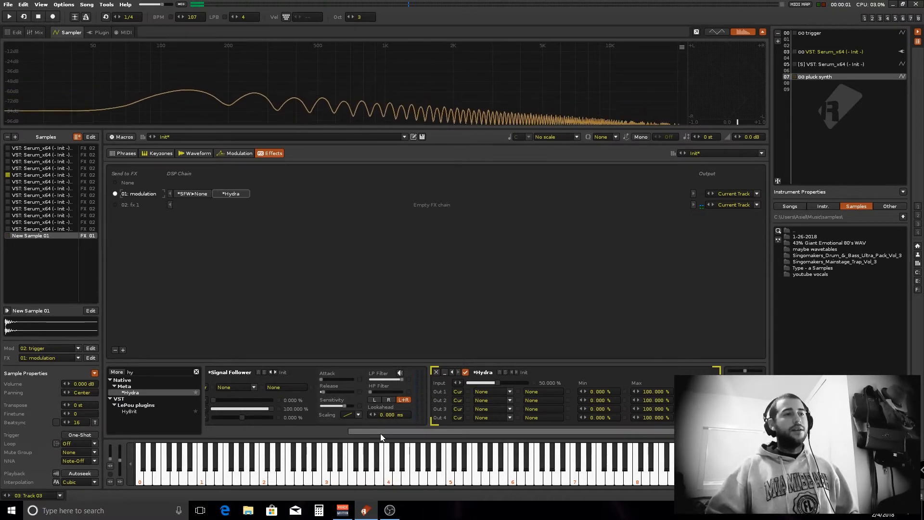
drag(381, 432, 279, 428)
click(335, 387)
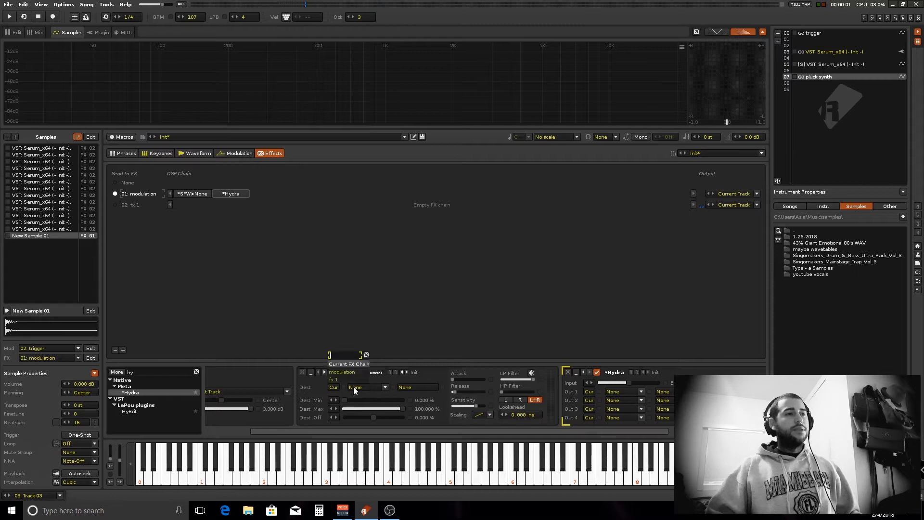
click(358, 380)
click(386, 388)
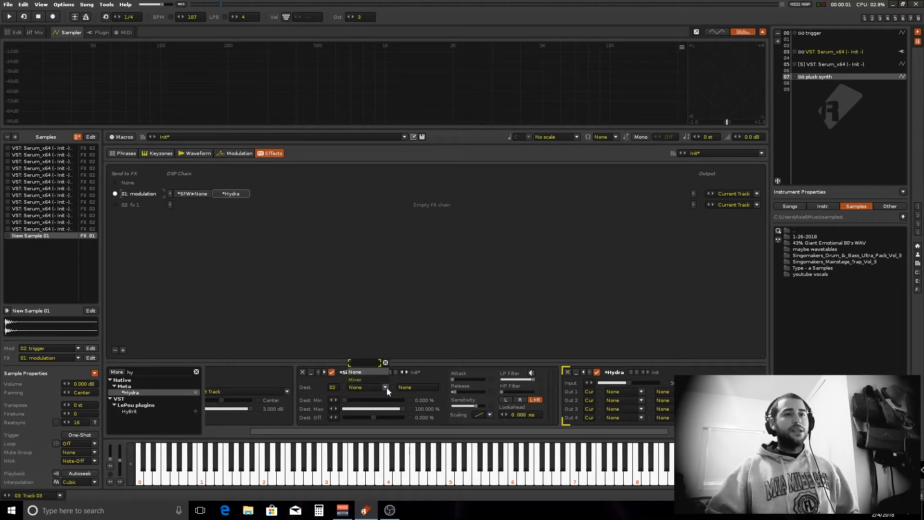
click(386, 388)
click(386, 389)
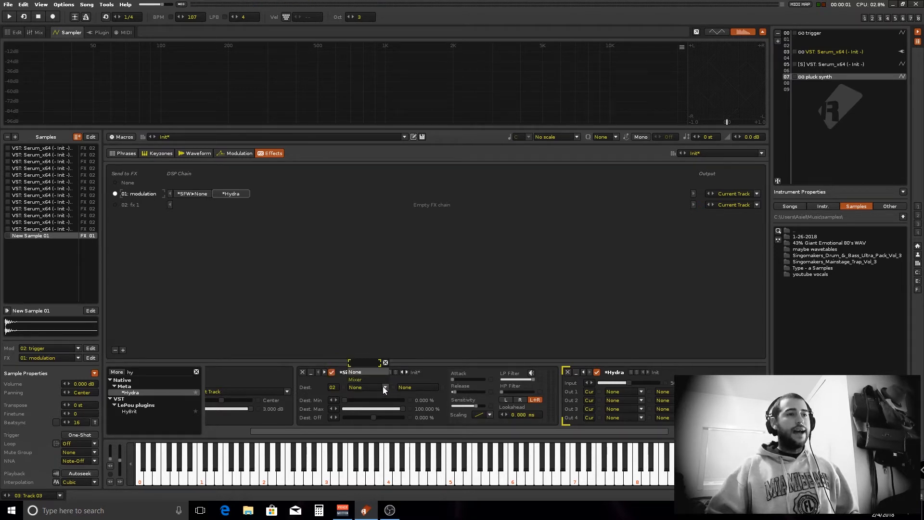
click(383, 387)
Set the Signal Follower's destination to the Input of Hydra in the modulation chain
click(335, 388)
click(350, 375)
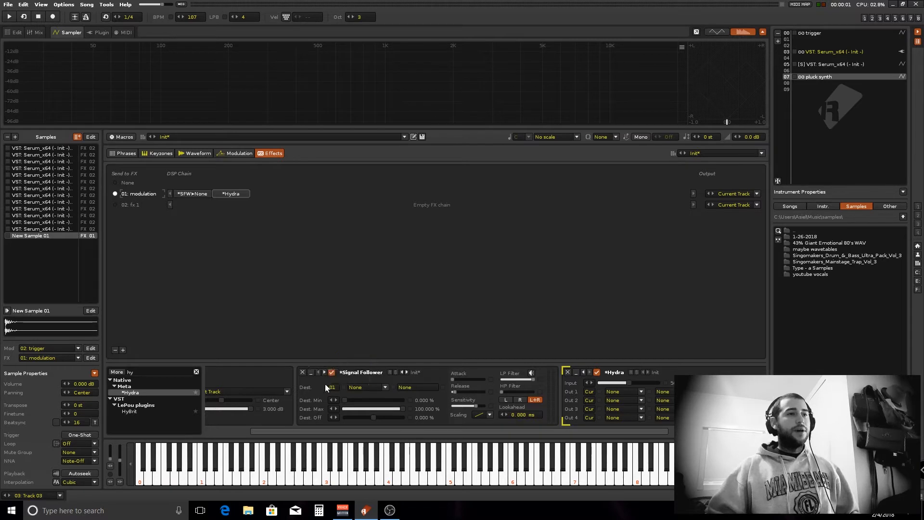
click(385, 391)
click(366, 380)
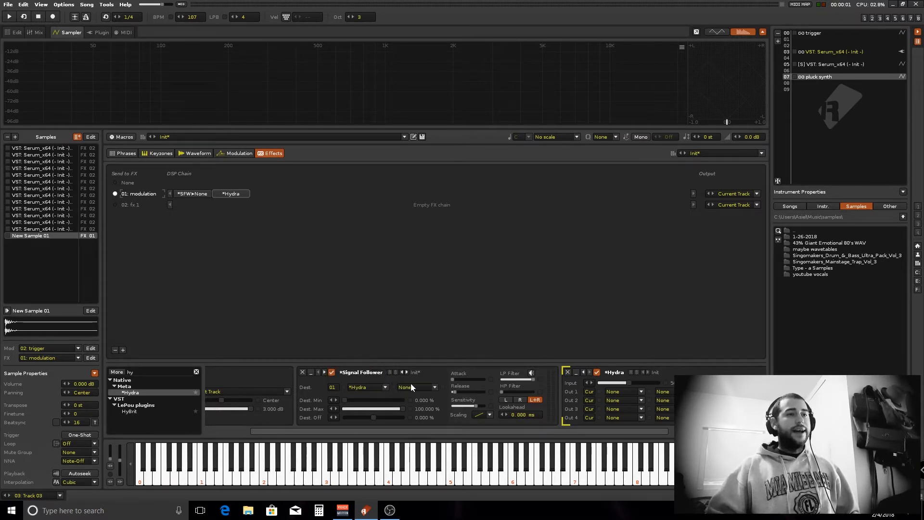
click(435, 388)
click(412, 38)
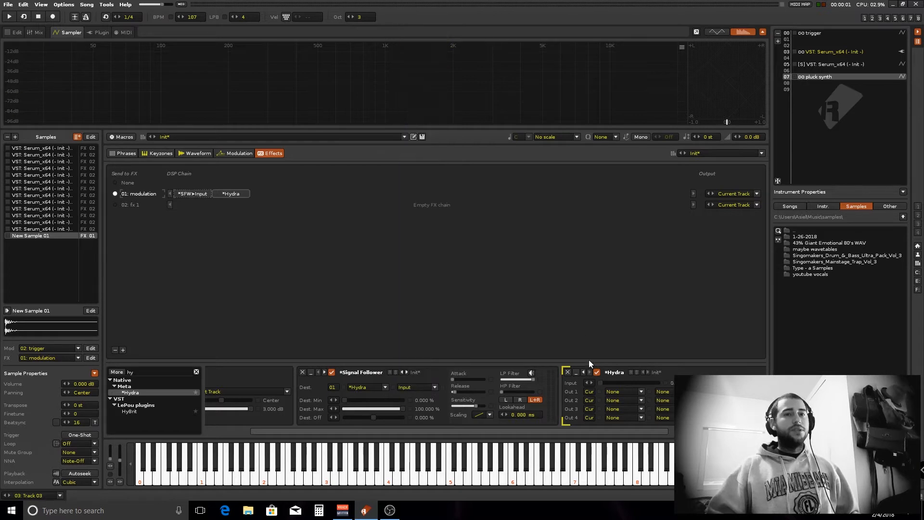
Clear the effect search and add an Analog Filter to the fx 1 chain
drag(571, 431, 626, 431)
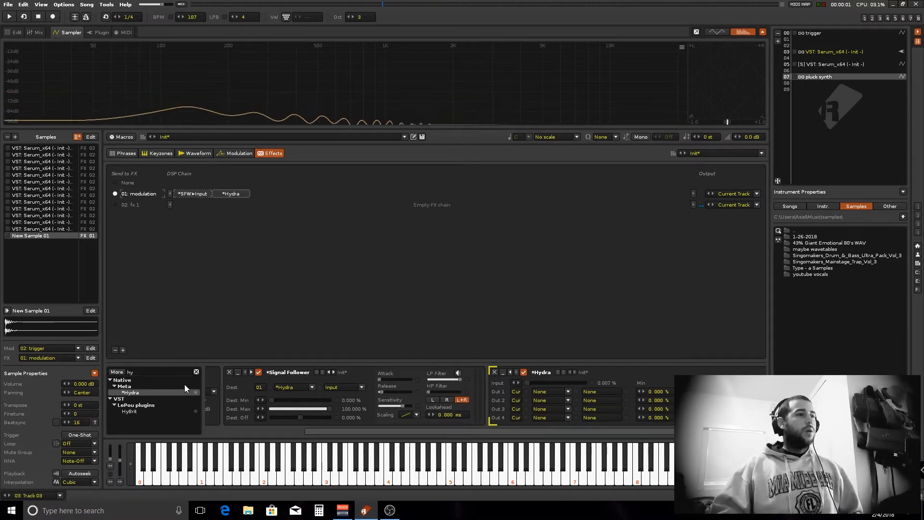
click(196, 372)
drag(139, 393, 187, 207)
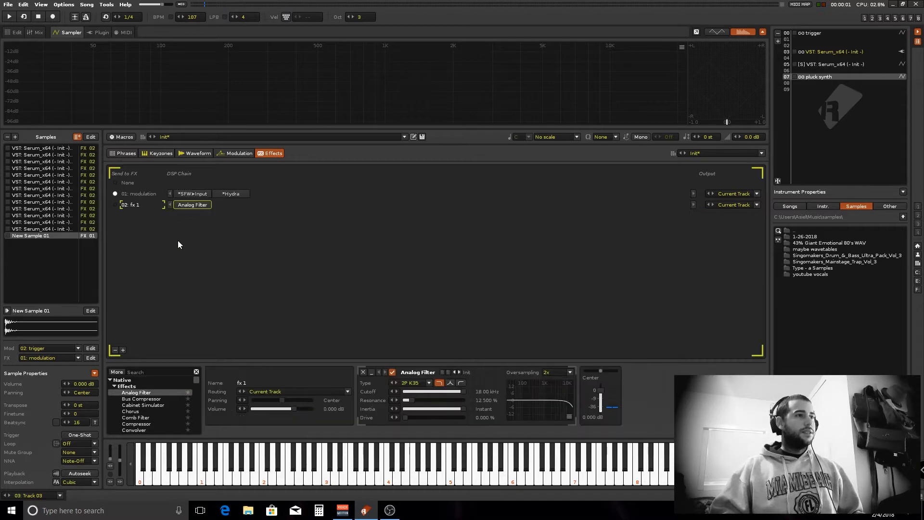
Route Hydra's Out 1 to the Cutoff of the Analog Filter in the fx 1 chain and audition the pattern
click(230, 194)
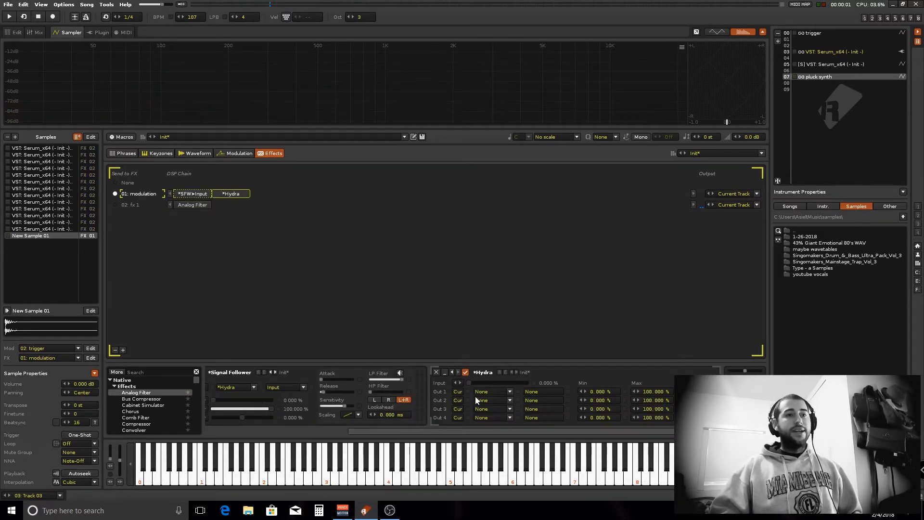
click(458, 393)
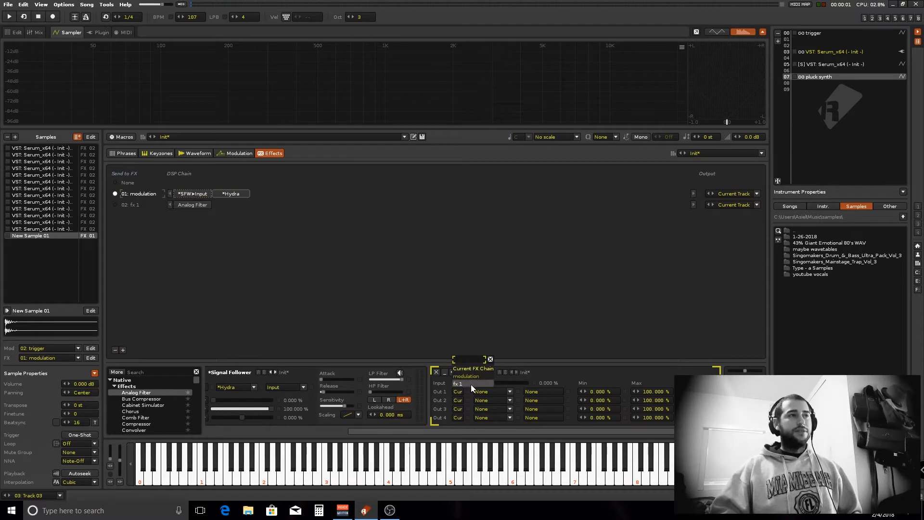
click(507, 391)
click(499, 383)
click(559, 388)
click(556, 360)
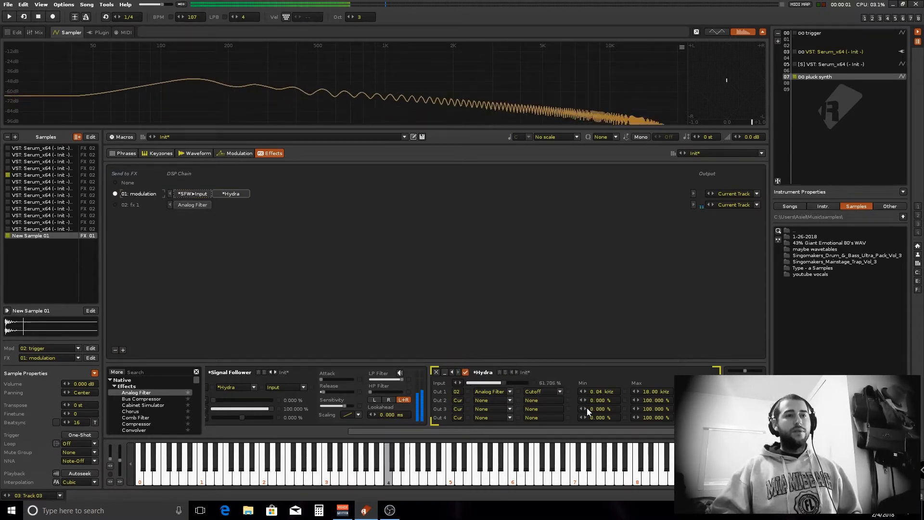
key(space)
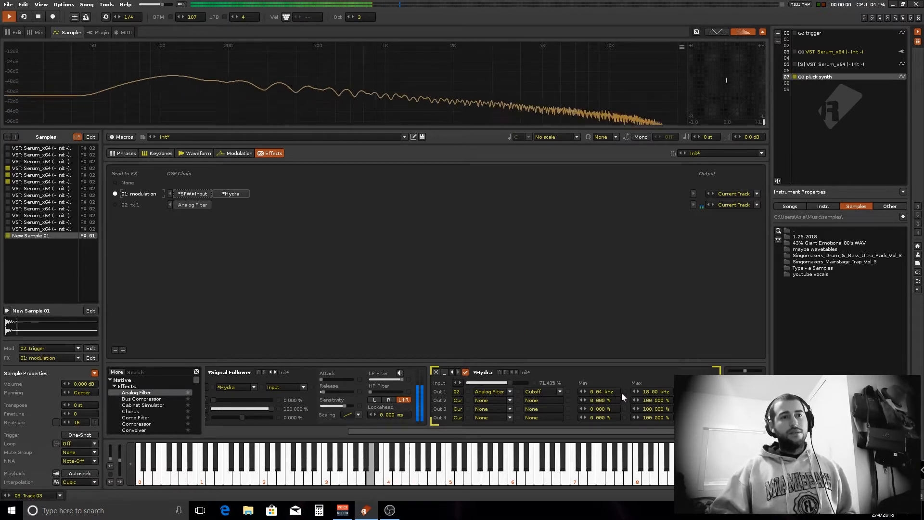
key(space)
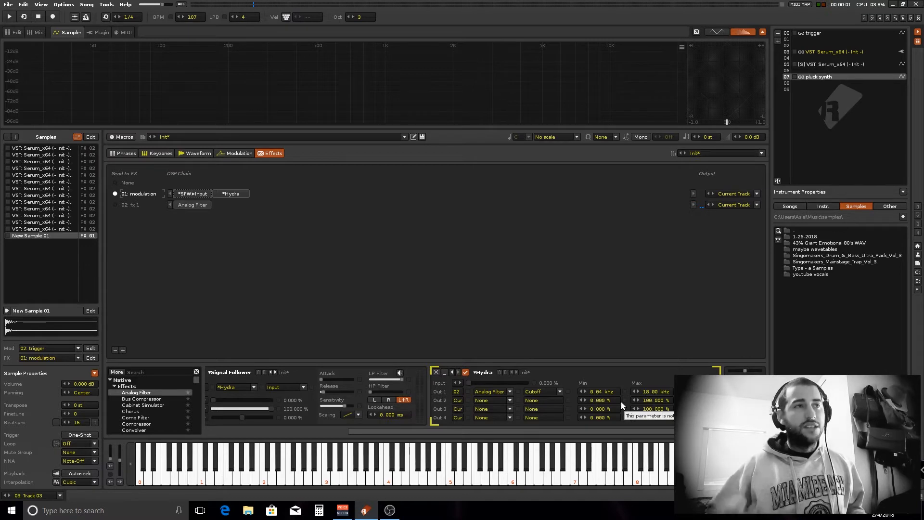
Switch the Analog Filter to the 2P Moog type, set its Resonance to about 15 %, and audition the pattern
click(195, 205)
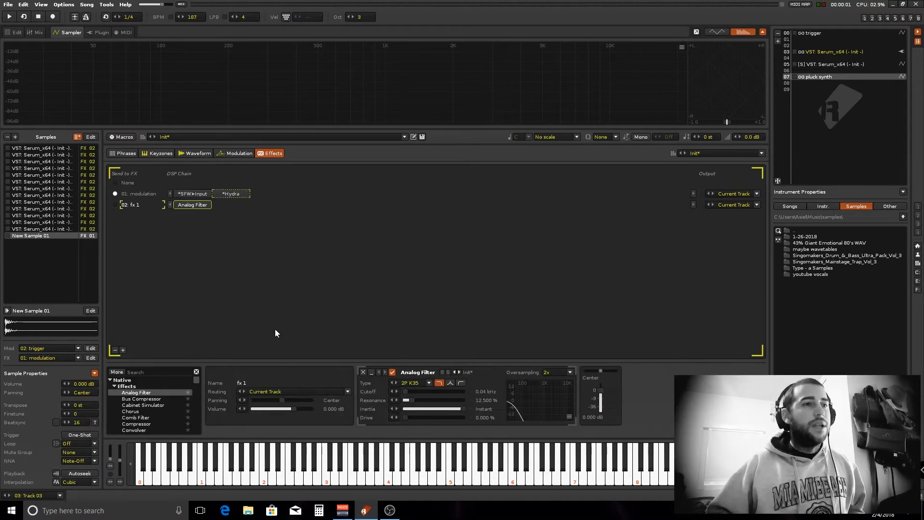
click(396, 383)
drag(408, 400, 415, 400)
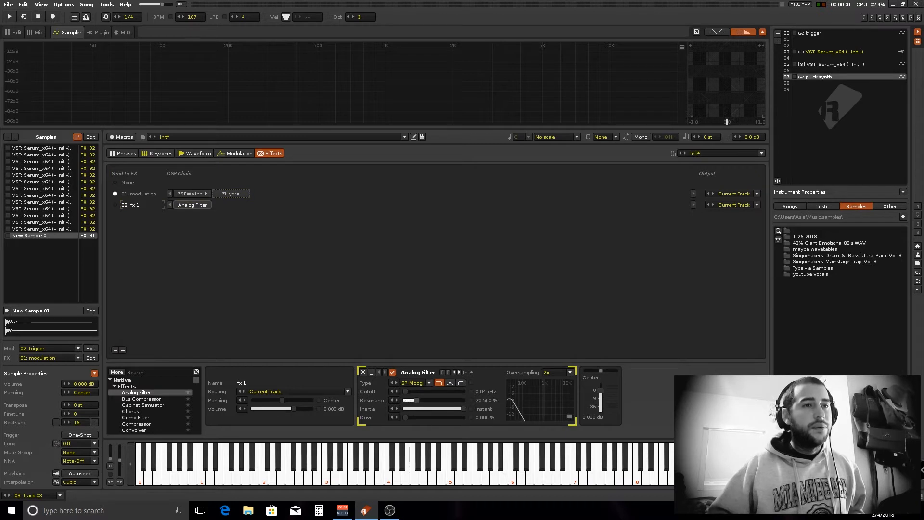
key(space)
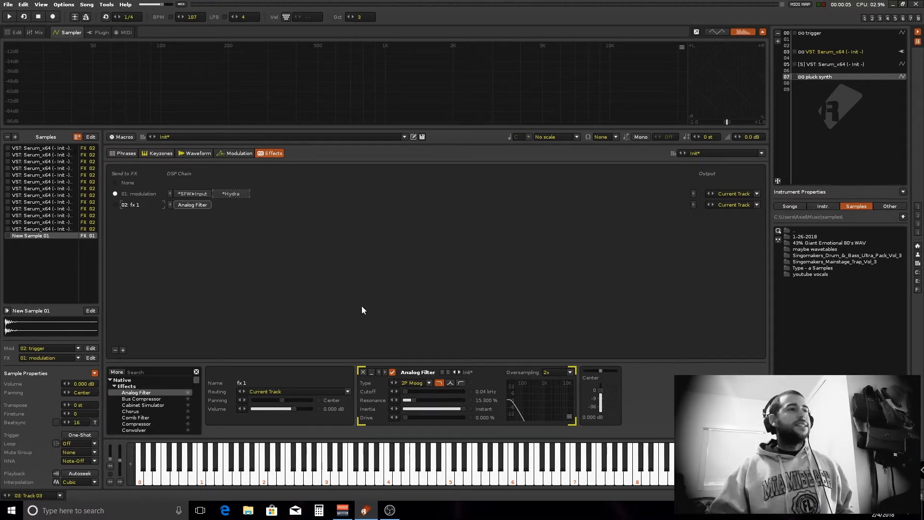
key(space)
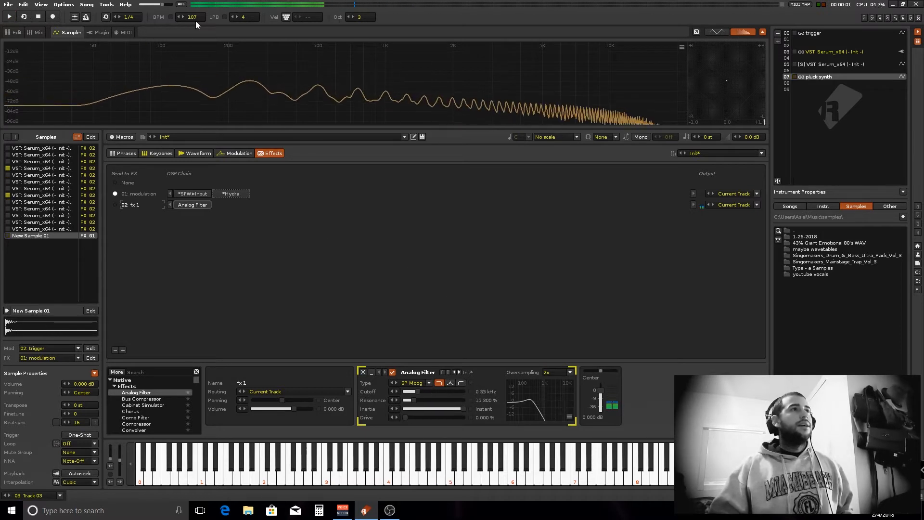
key(space)
Set the song tempo to 103 BPM and play back the pattern
drag(194, 18, 194, 23)
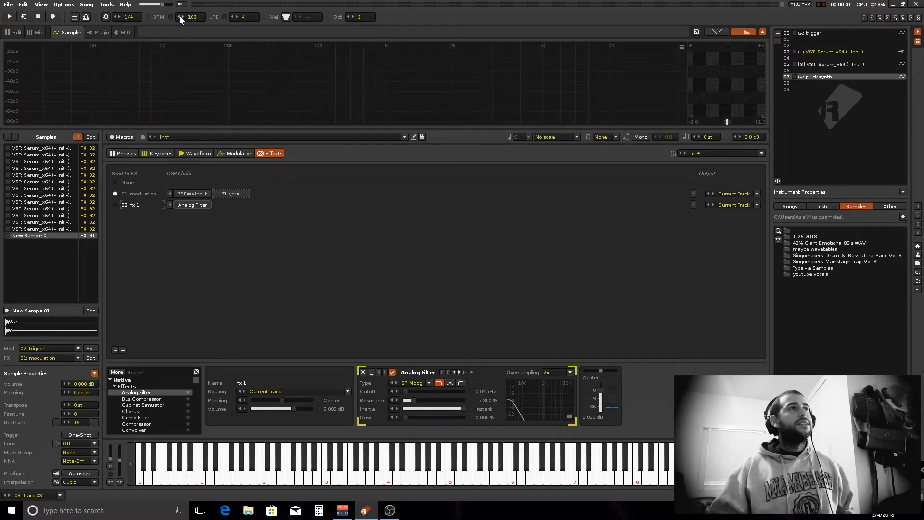
key(space)
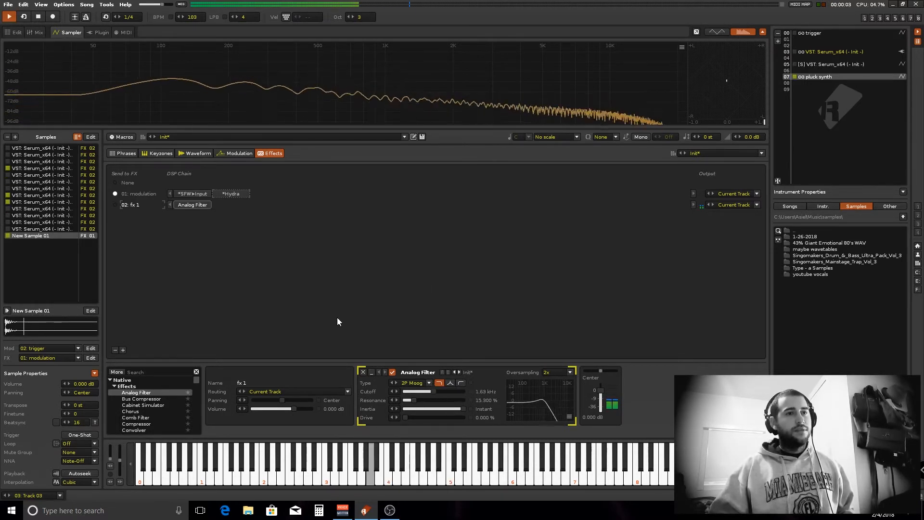
key(space)
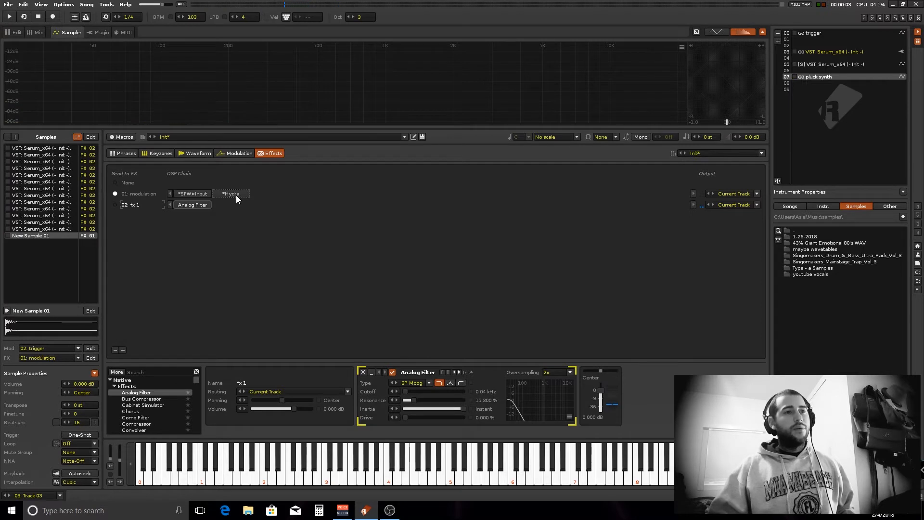
Set the Analog Filter's Inertia to about 17 % and Drive to about 10 % while auditioning the pattern
mouse_move(463, 409)
mouse_down()
mouse_move(427, 408)
mouse_move(450, 409)
mouse_up()
key(space)
key(space)
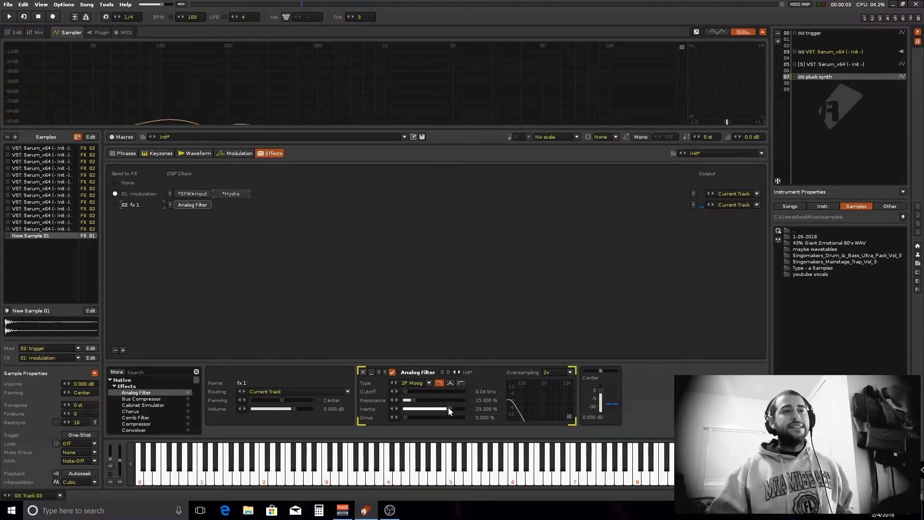
drag(447, 409, 463, 409)
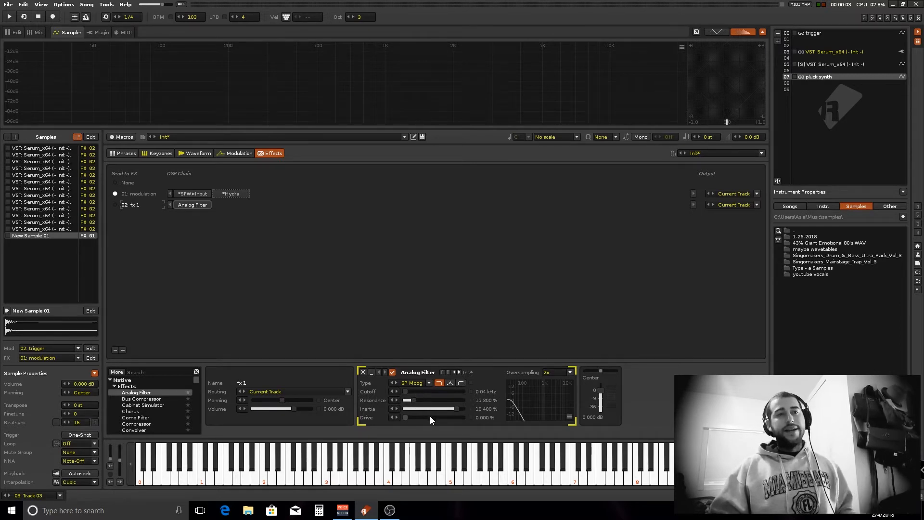
key(space)
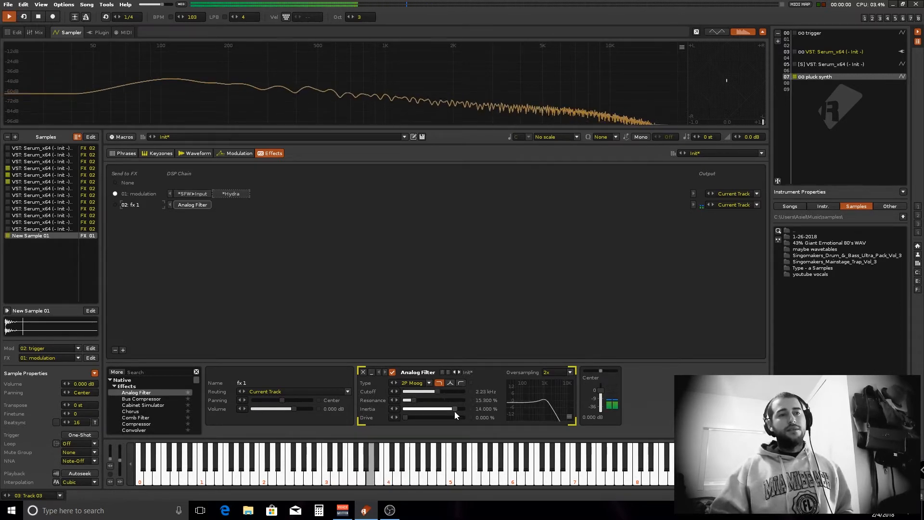
drag(455, 409, 410, 417)
key(space)
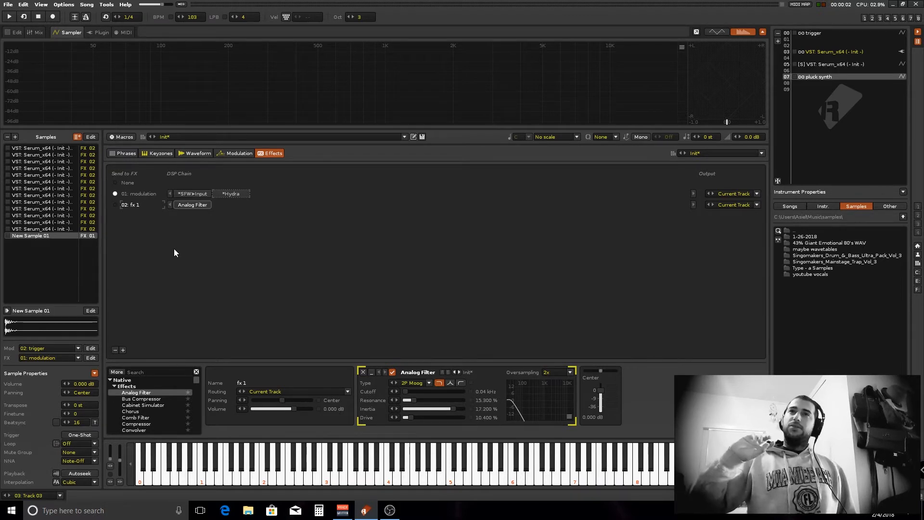
Add a third effect chain to the instrument and name it Fx wet
click(122, 349)
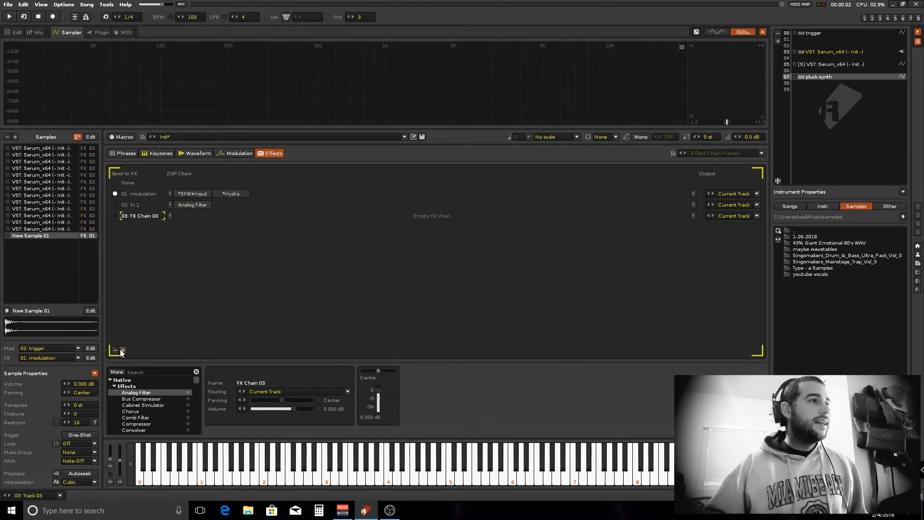
double_click(133, 216)
text(Fx)
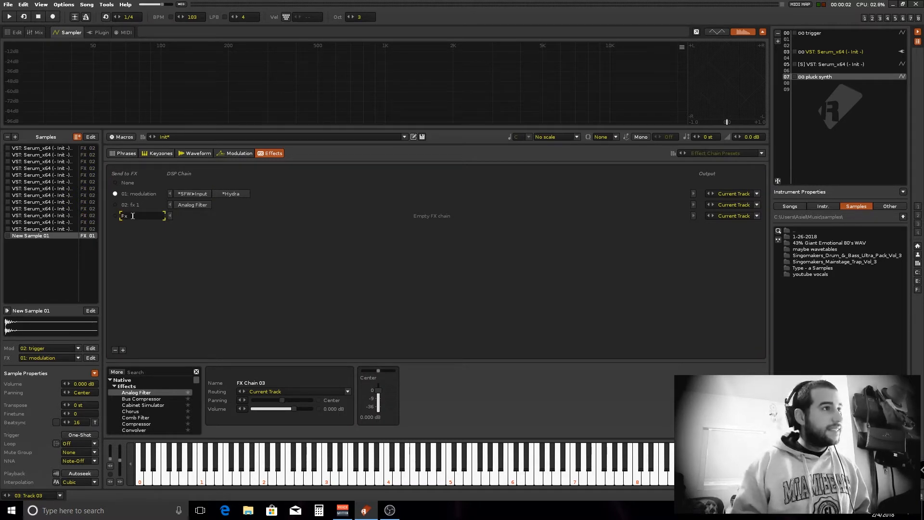
text( wet)
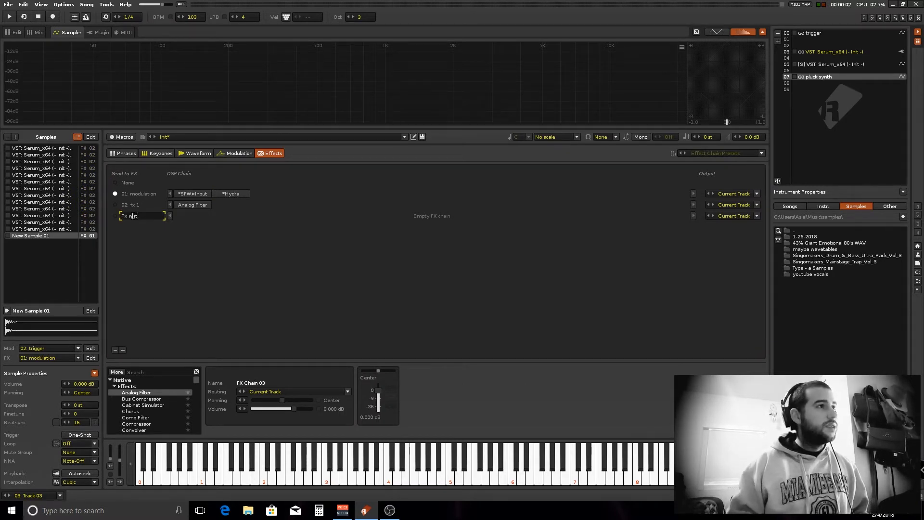
key(Return)
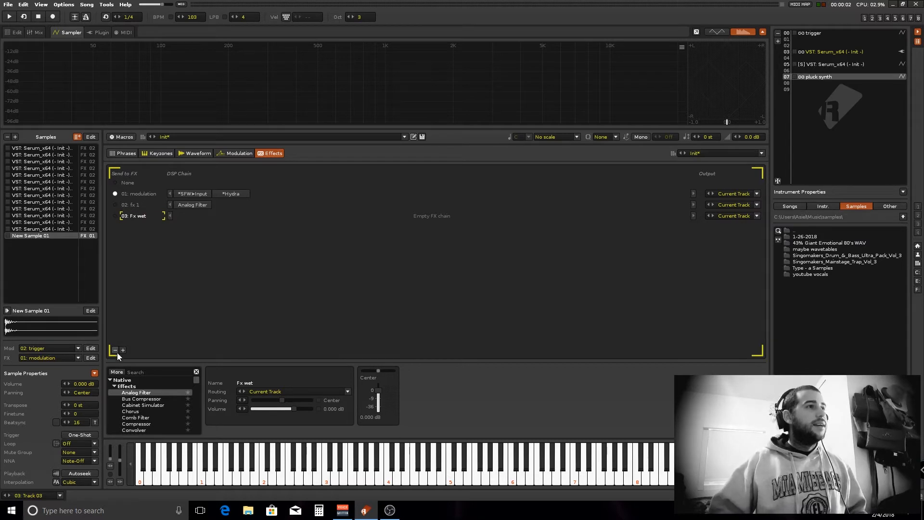
Add an mpReverb to the Fx wet chain with Wet Mix at 100 % and Dry Mix at 0 %
click(154, 373)
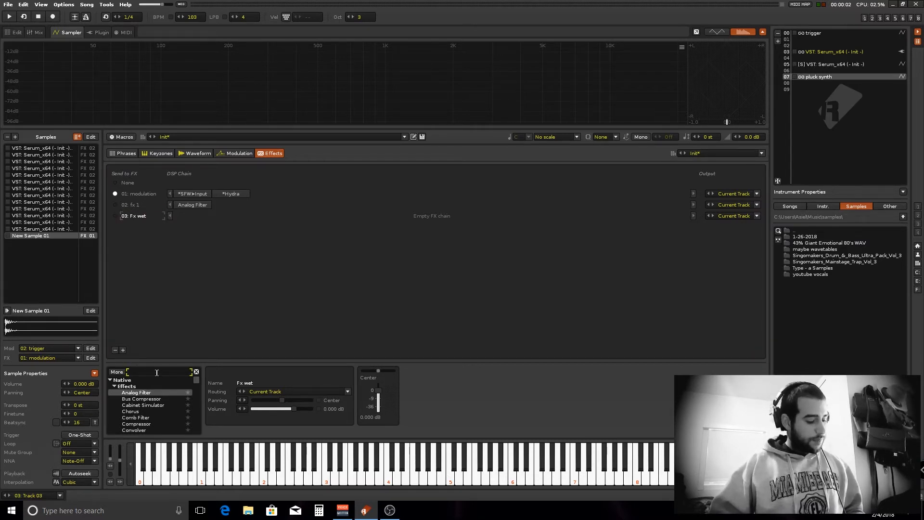
text(mp)
drag(135, 406, 195, 216)
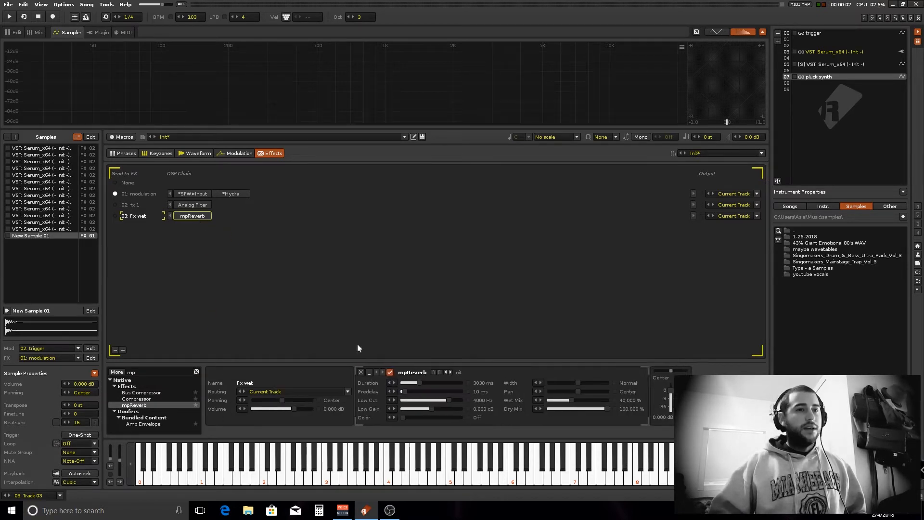
drag(574, 400, 600, 401)
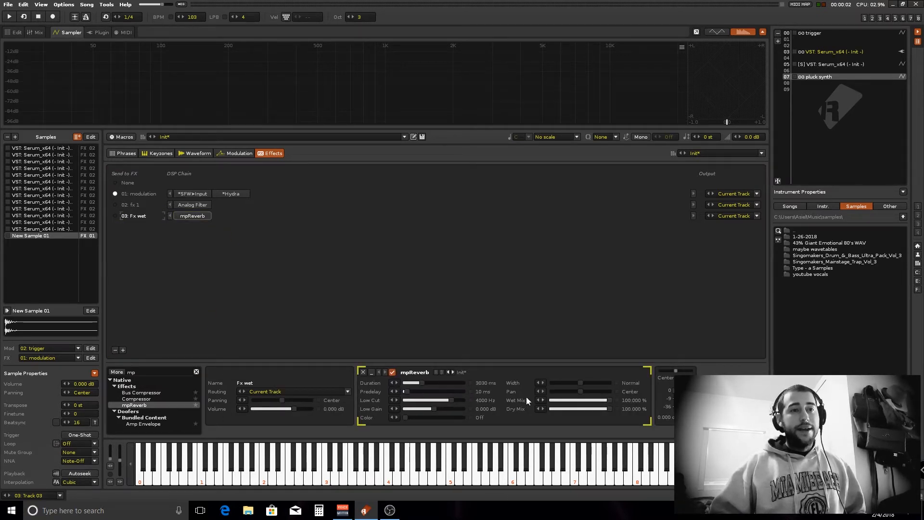
drag(606, 409, 553, 409)
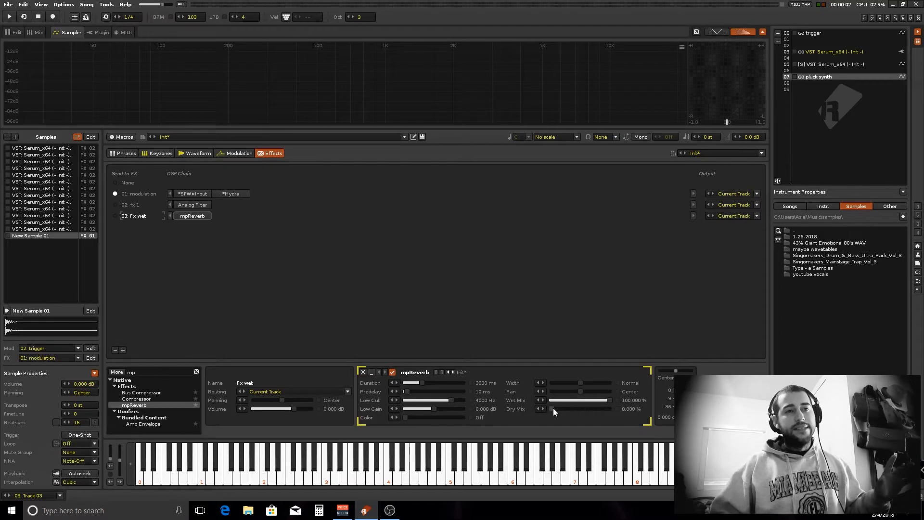
Find the Send device and insert it after the Analog Filter in the fx 1 chain
click(154, 374)
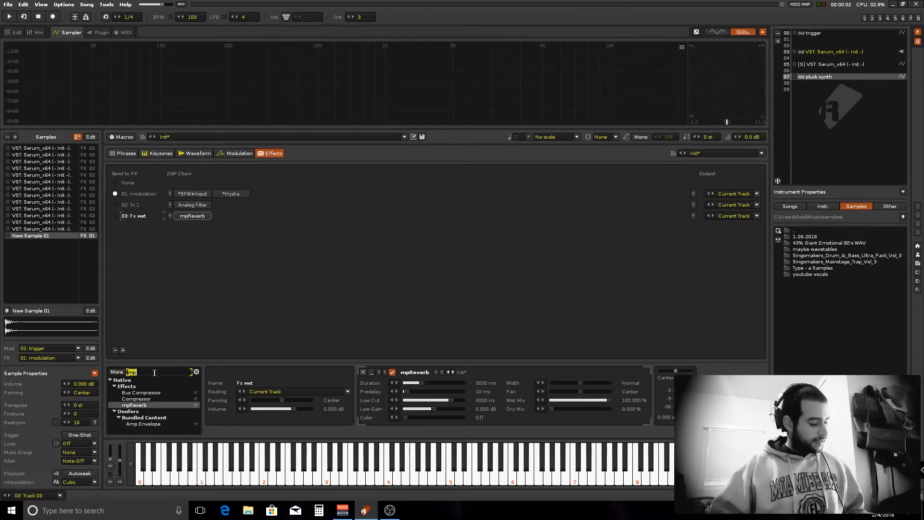
text(ser)
text(d)
mouse_move(131, 397)
mouse_down()
mouse_move(162, 388)
mouse_move(241, 210)
mouse_up()
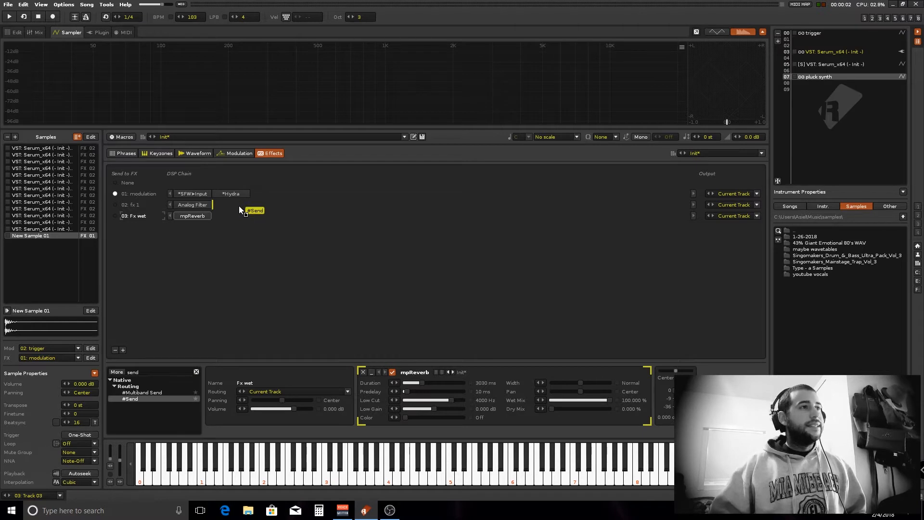
drag(241, 211, 242, 212)
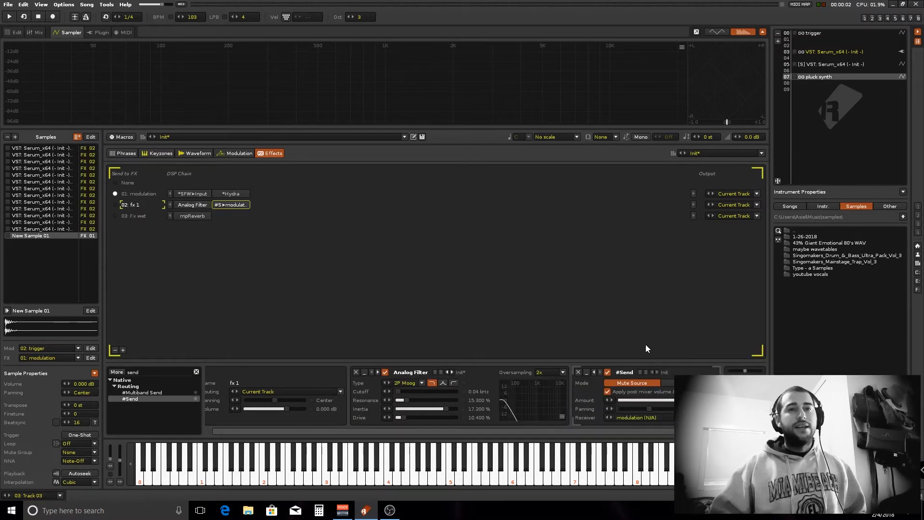
Set the fx 1 chain's Send to keep its source, route it to Fx wet, and adjust its amount while auditioning
click(689, 383)
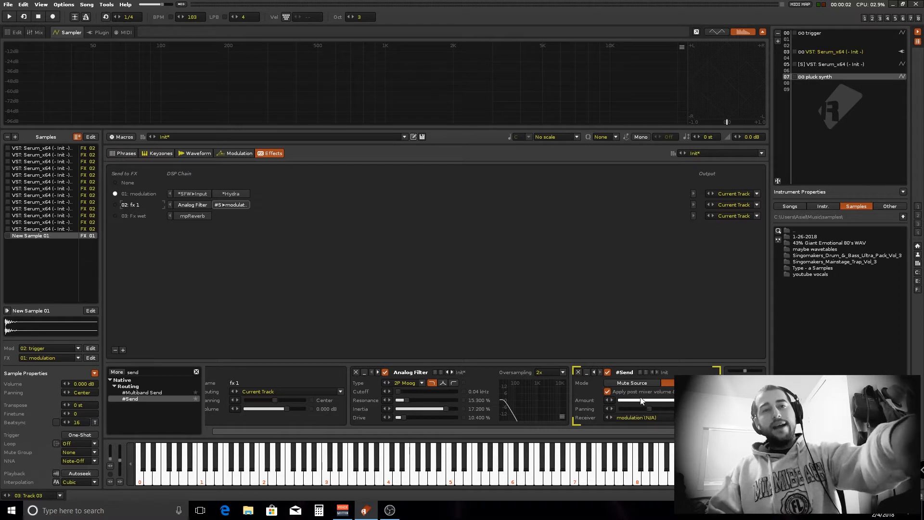
click(636, 417)
click(636, 411)
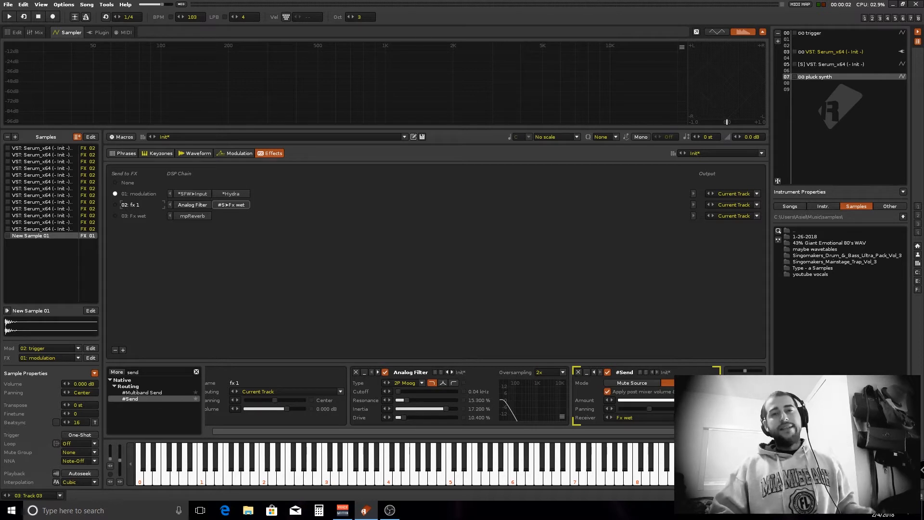
drag(648, 400, 679, 400)
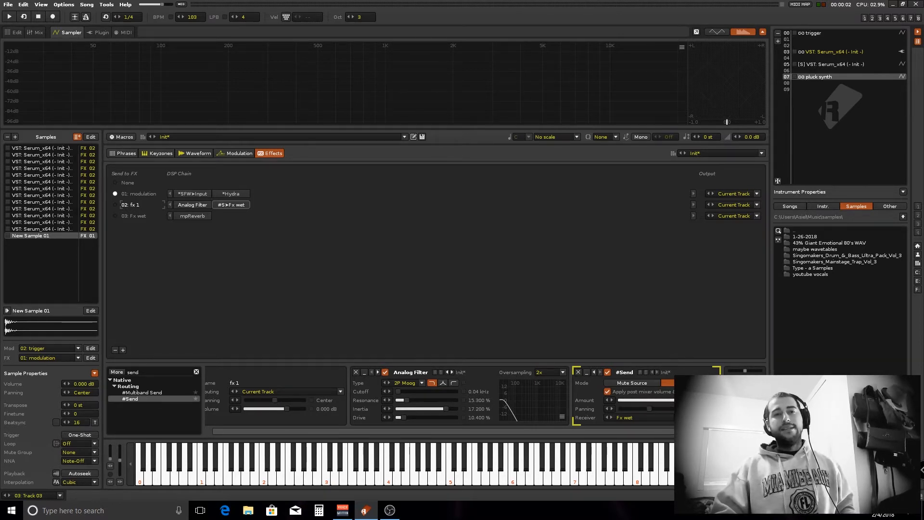
key(space)
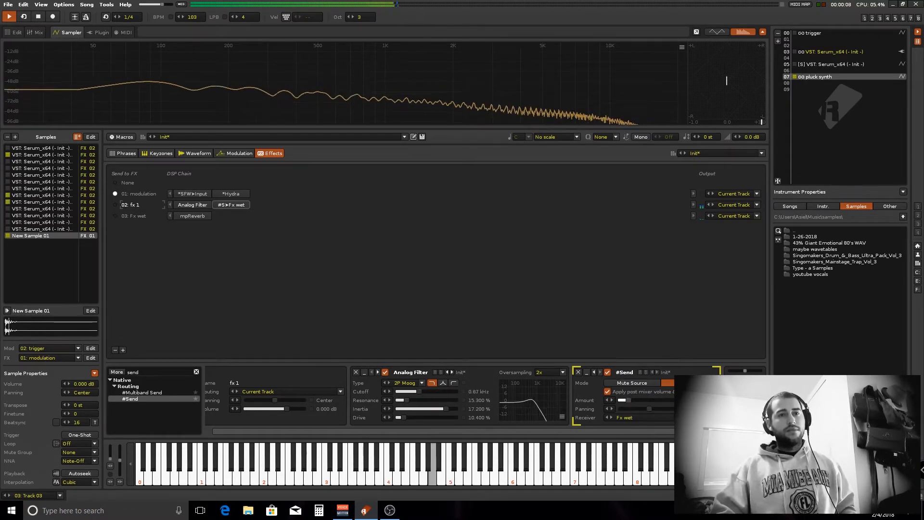
key(space)
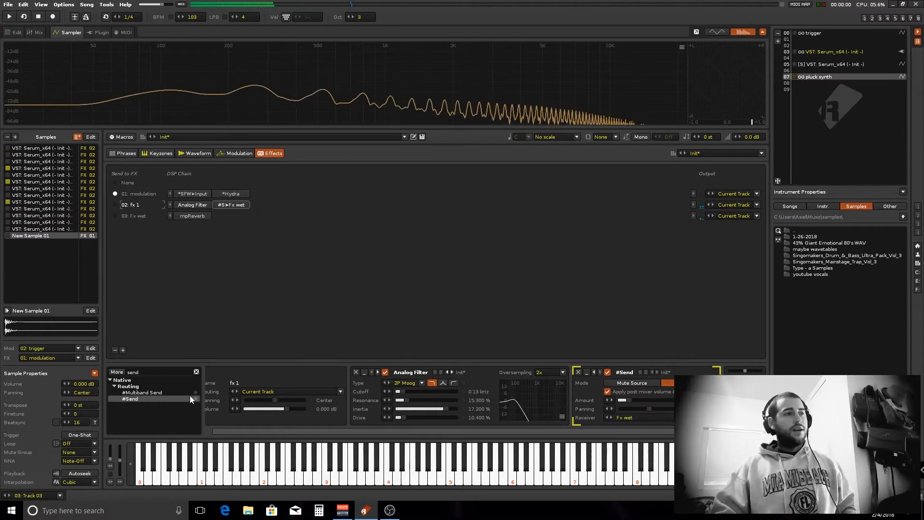
Find the Delay effect and insert it before the mpReverb in the Fx wet chain
click(197, 372)
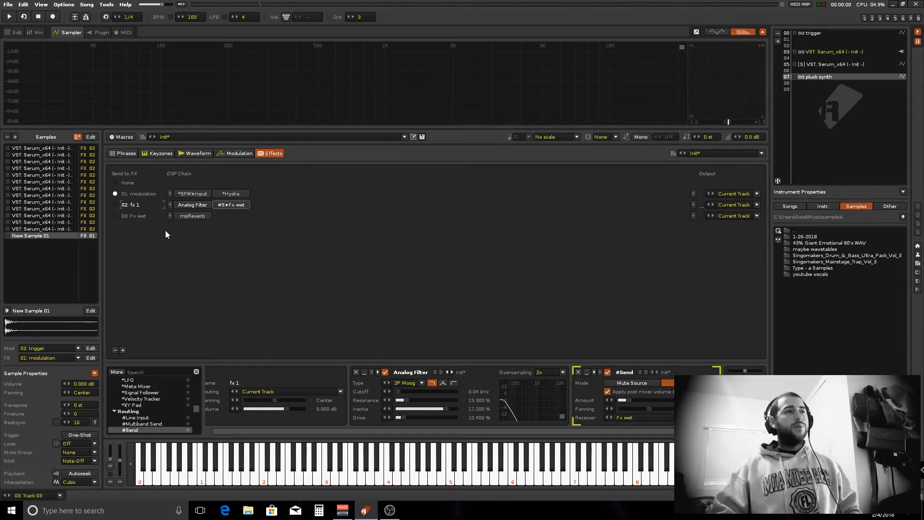
click(185, 217)
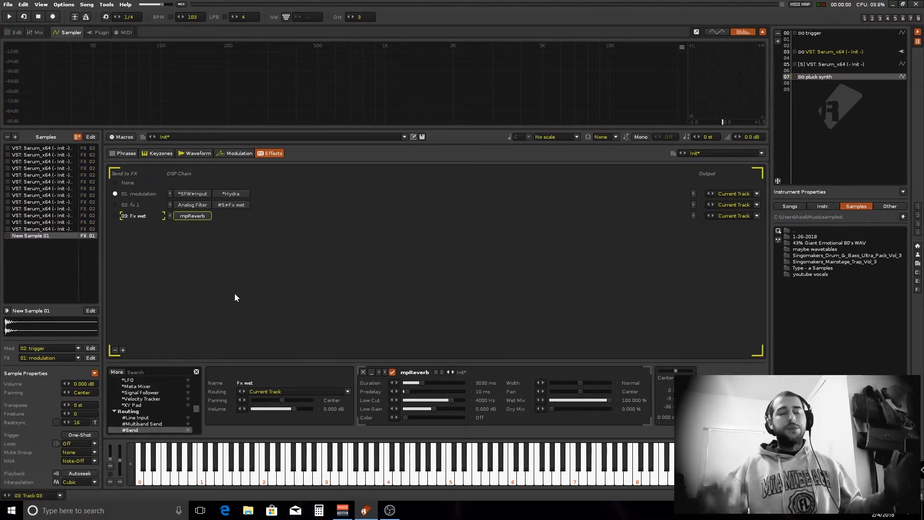
click(143, 371)
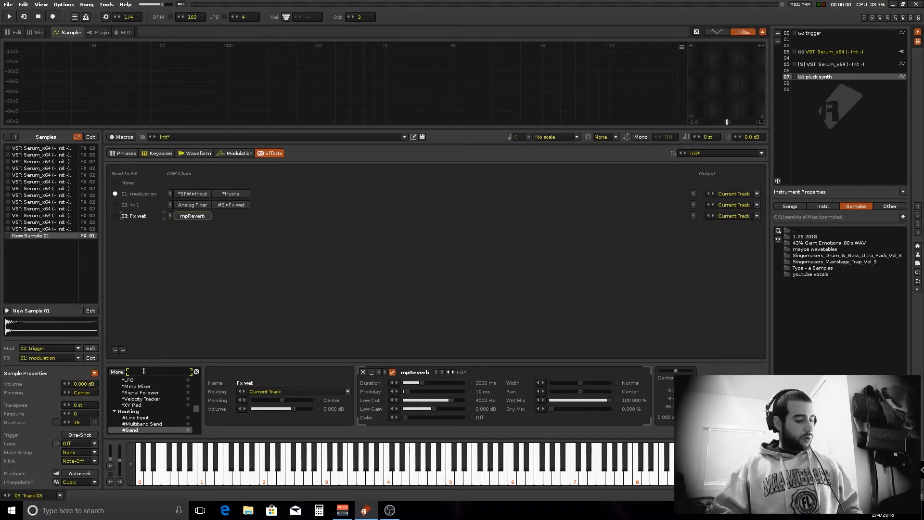
text(de)
drag(132, 393, 176, 217)
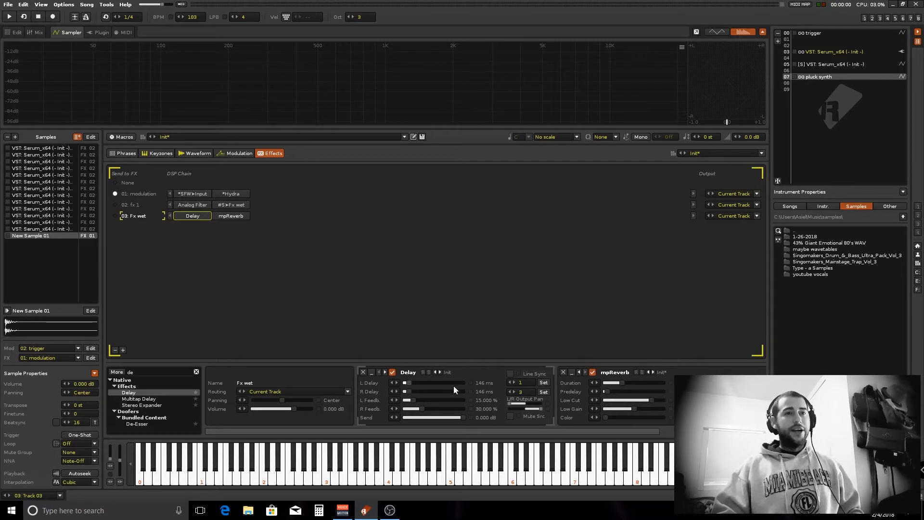
Set the Delay's left time to 4 lines and right time to 6 lines, and audition the pattern
click(513, 382)
click(514, 382)
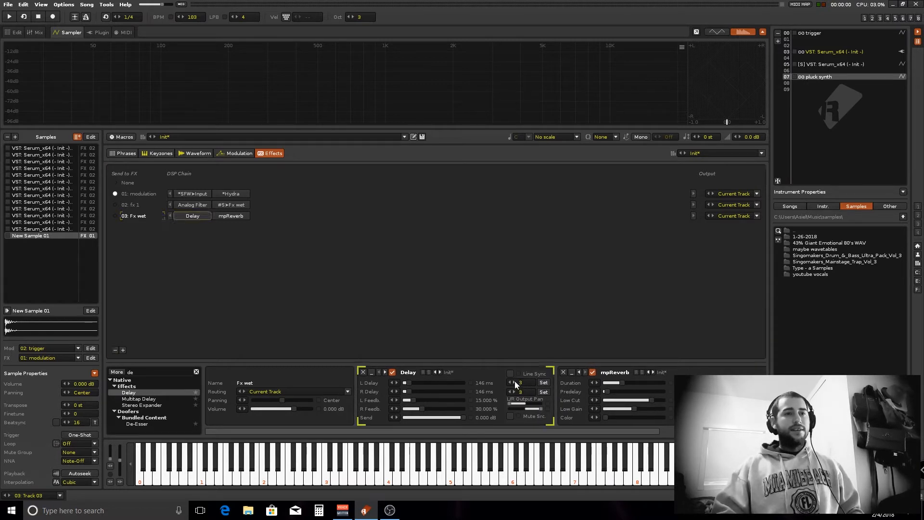
click(514, 392)
click(514, 391)
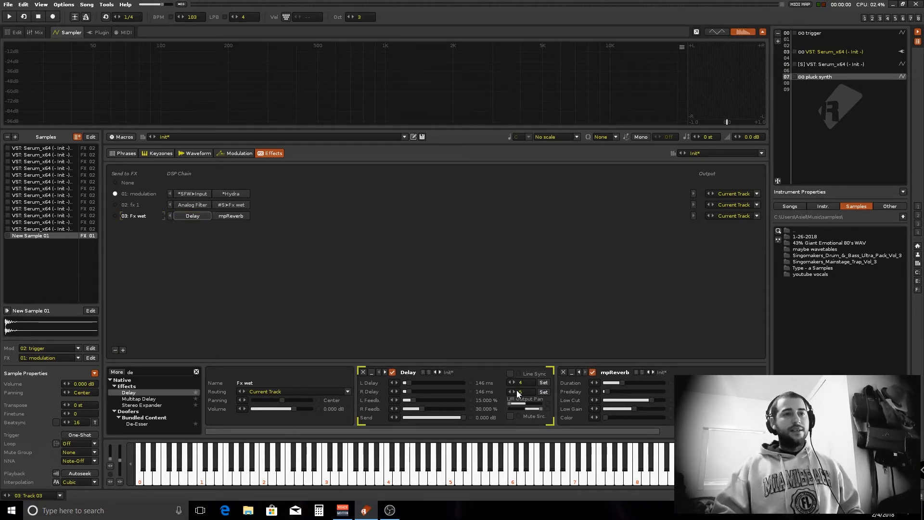
click(544, 383)
click(545, 391)
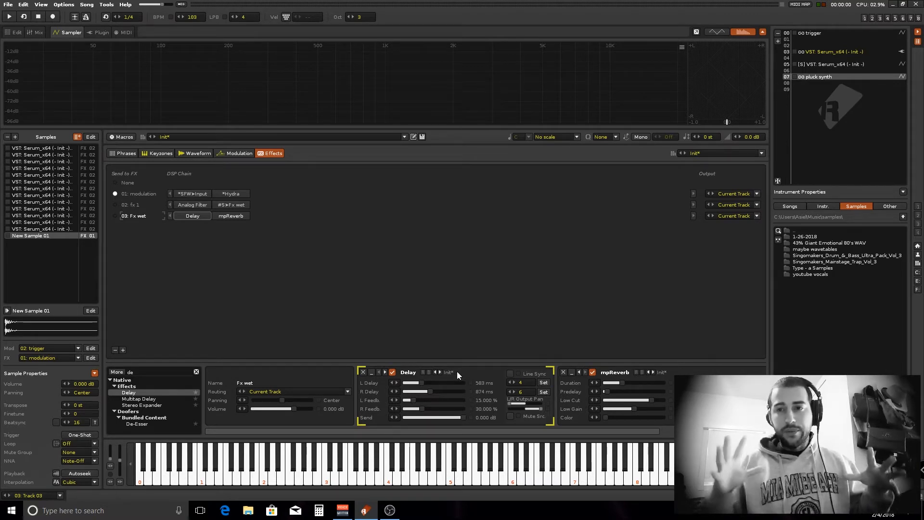
key(space)
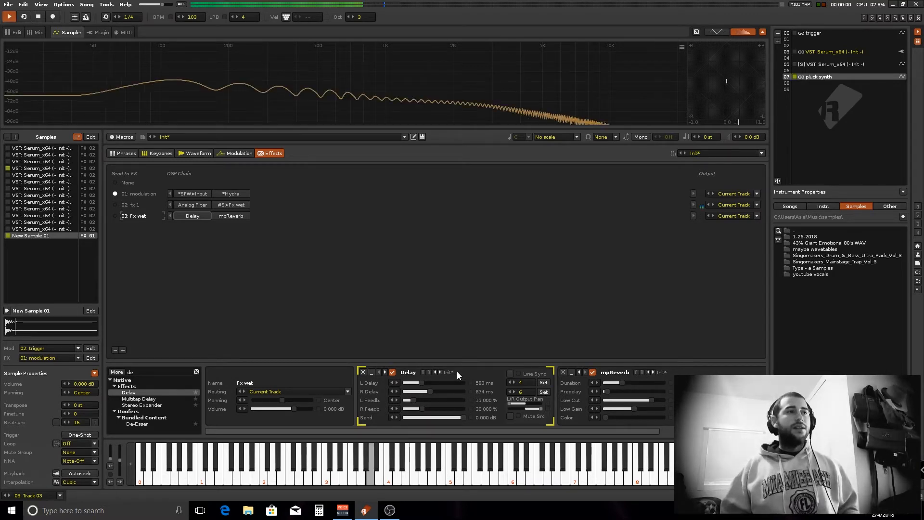
key(space)
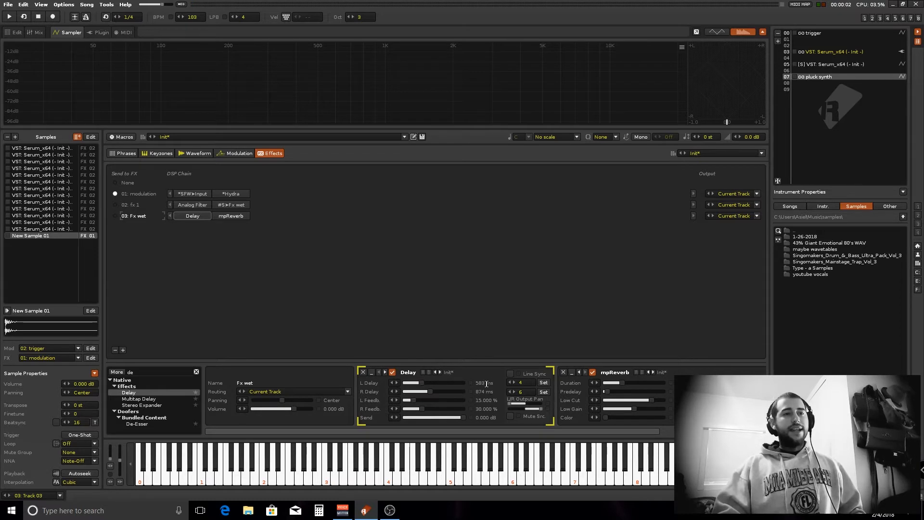
Set the Delay's left time to 3 ms and right time to 4 ms, with feedback about 62 % left and 52 % right
double_click(481, 383)
text(3)
key(Return)
double_click(484, 391)
text(4)
key(Return)
key(space)
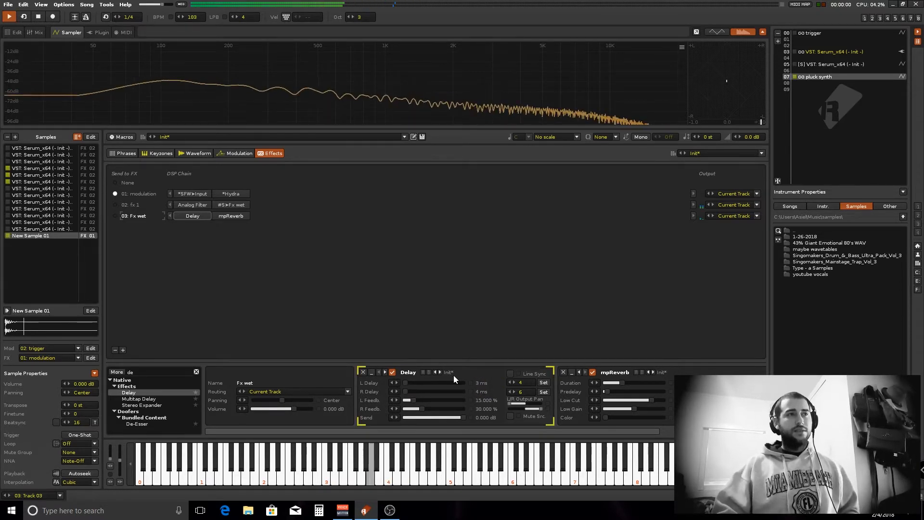
drag(413, 401, 435, 409)
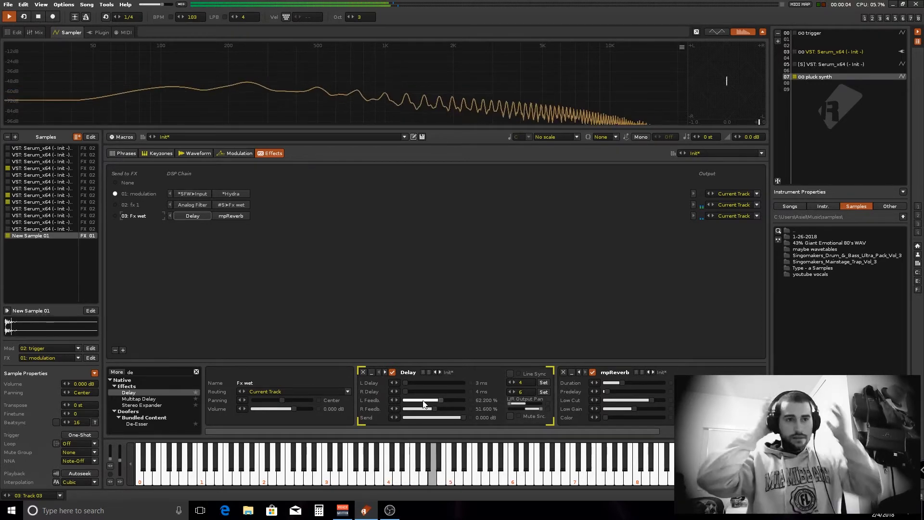
Set the amount of the fx 1 chain's Send to about -8.2 dB while auditioning the pattern
click(242, 204)
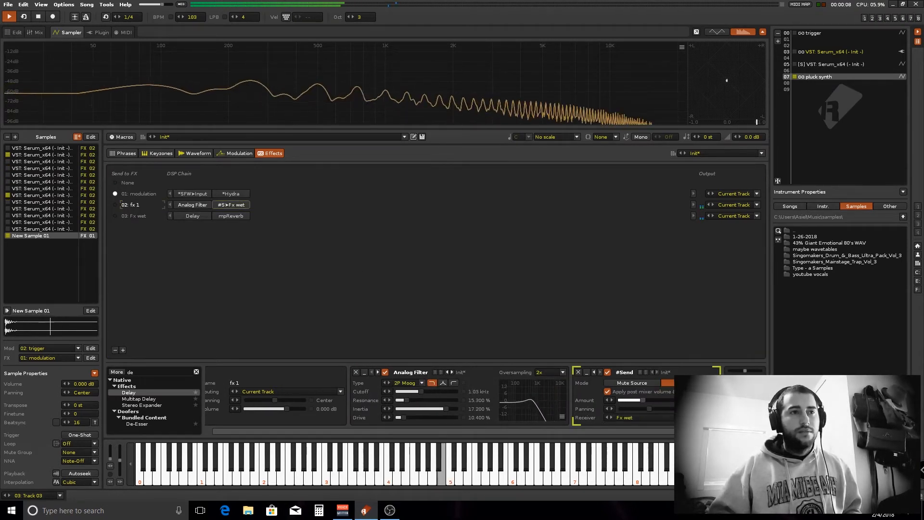
drag(640, 400, 639, 401)
key(space)
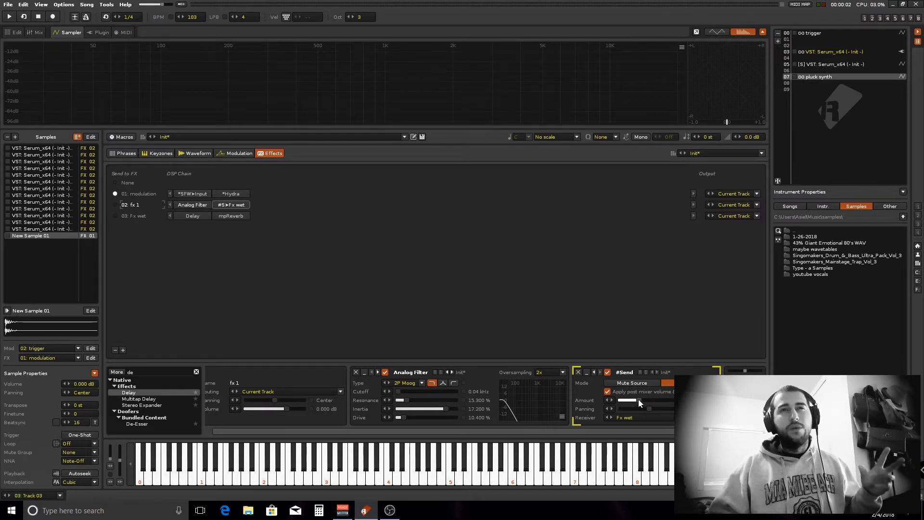
drag(639, 399, 671, 399)
key(space)
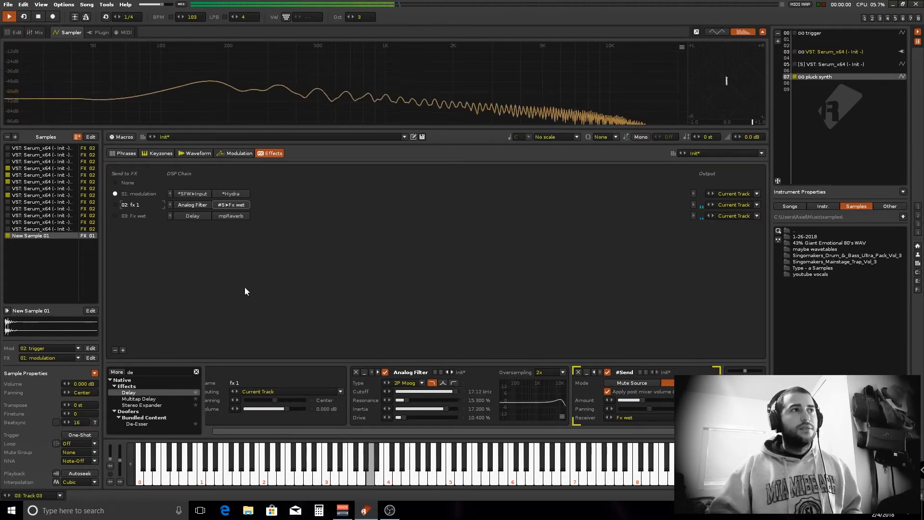
click(137, 215)
key(space)
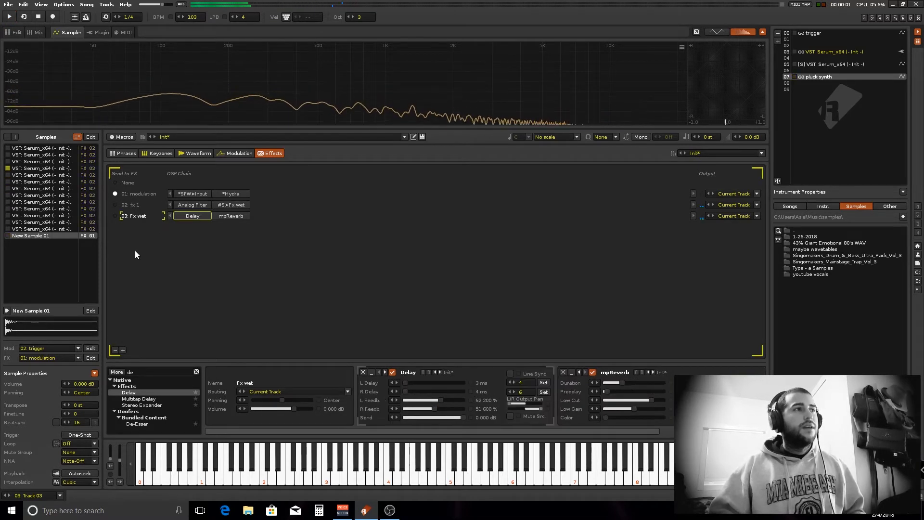
Add a fourth effect chain to the instrument and name it Fx all 1
click(124, 350)
double_click(143, 227)
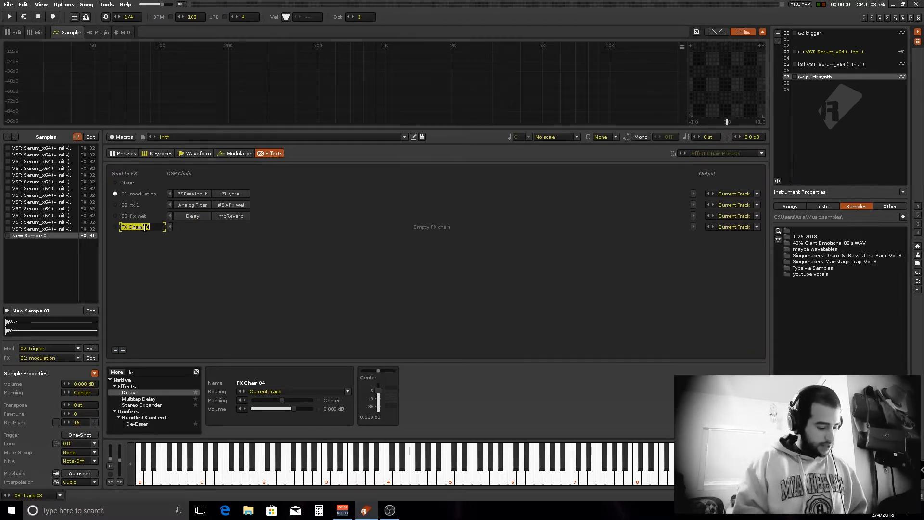
text(D)
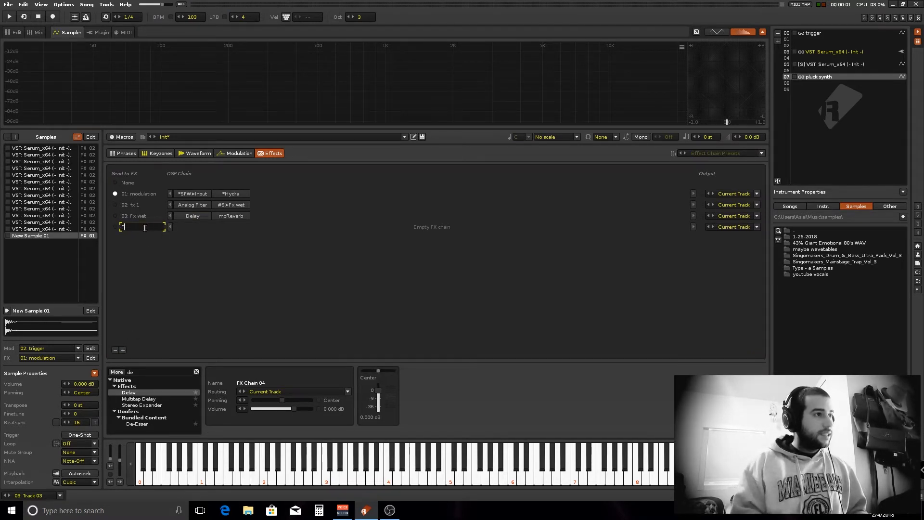
text(x all 1)
key(Return)
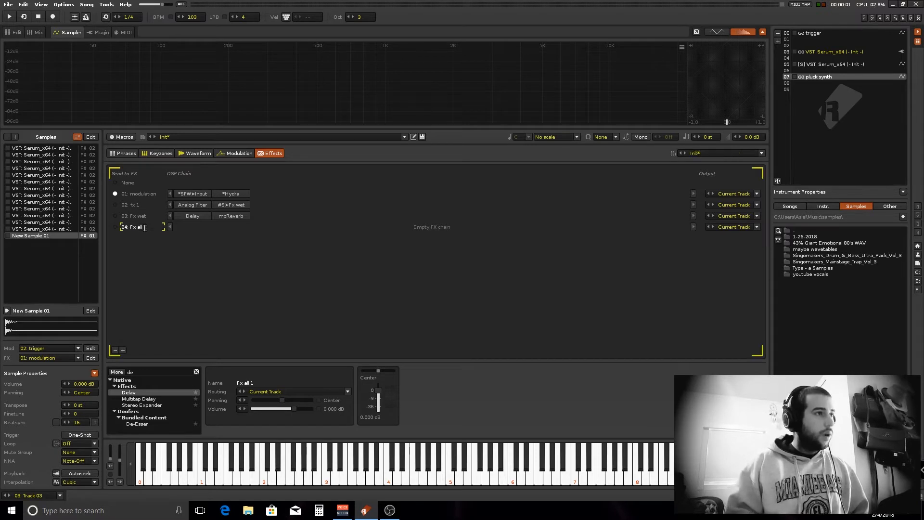
Insert a second Send at the end of the fx 1 chain and set its receiver to Fx all 1
click(140, 372)
text(sen)
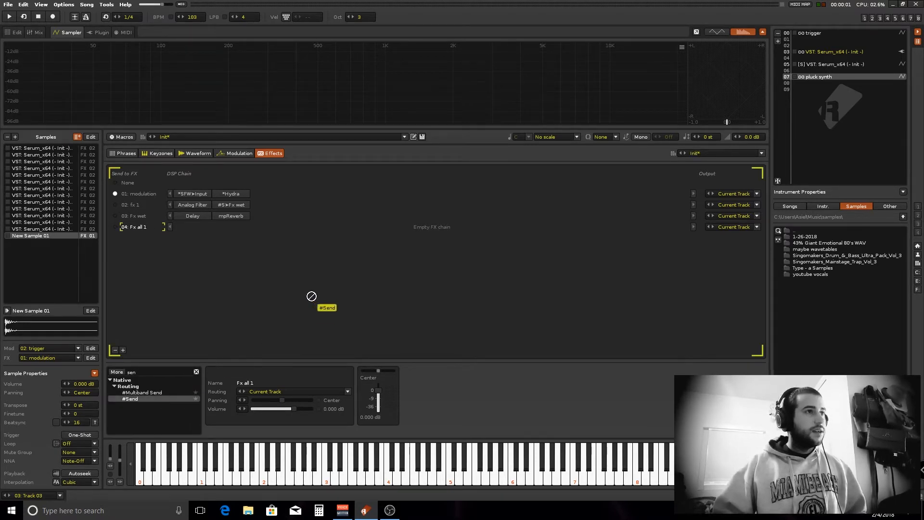
drag(291, 221, 293, 209)
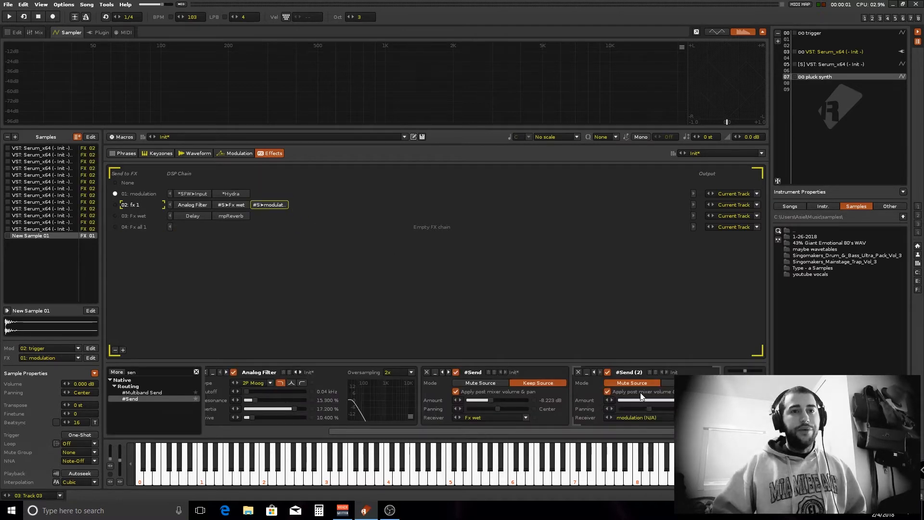
click(636, 417)
click(643, 411)
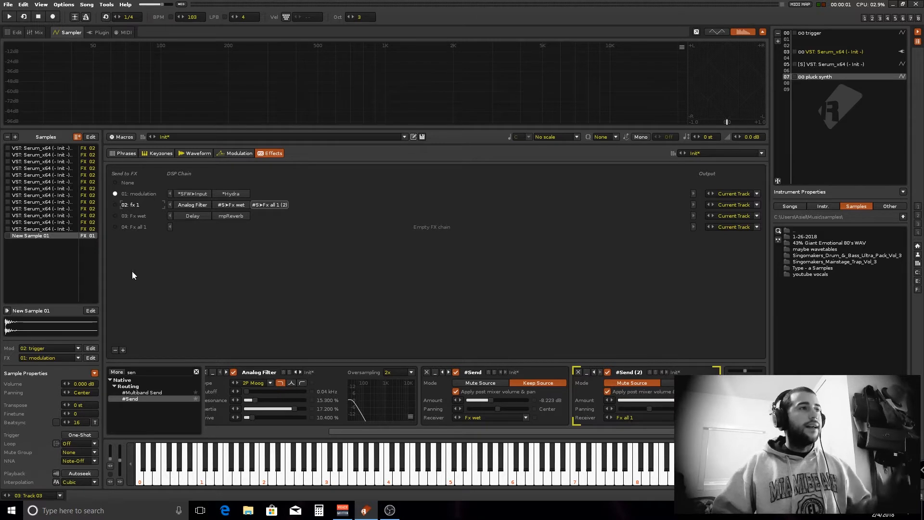
Copy the Send targeting Fx all 1 to the end of the Fx wet chain and audition the routing
drag(272, 204, 285, 218)
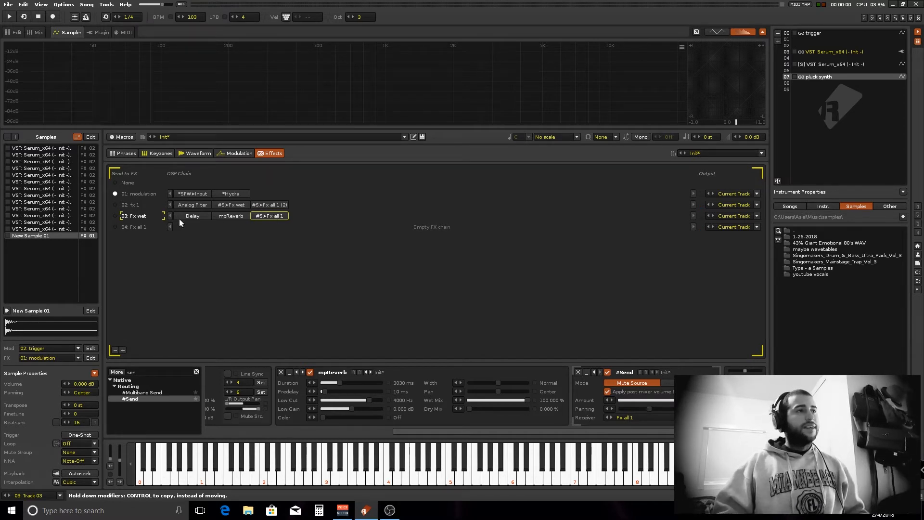
key(space)
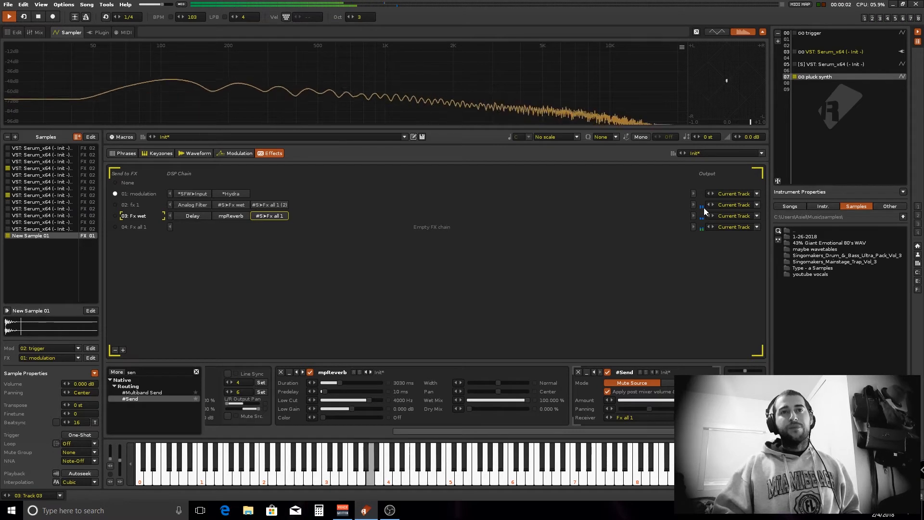
key(space)
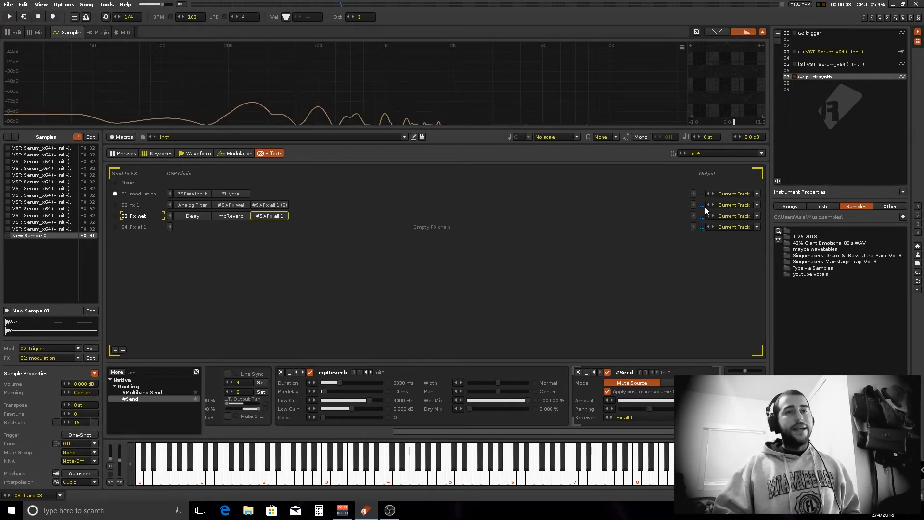
key(space)
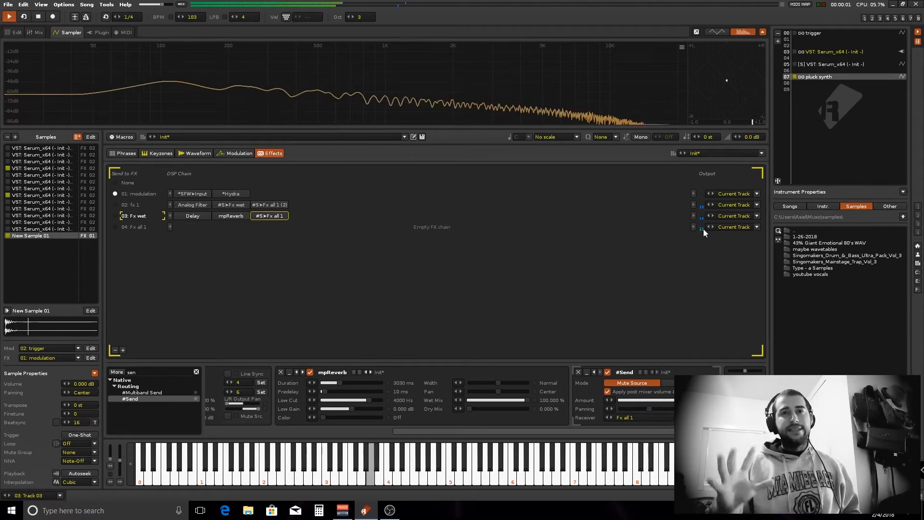
key(space)
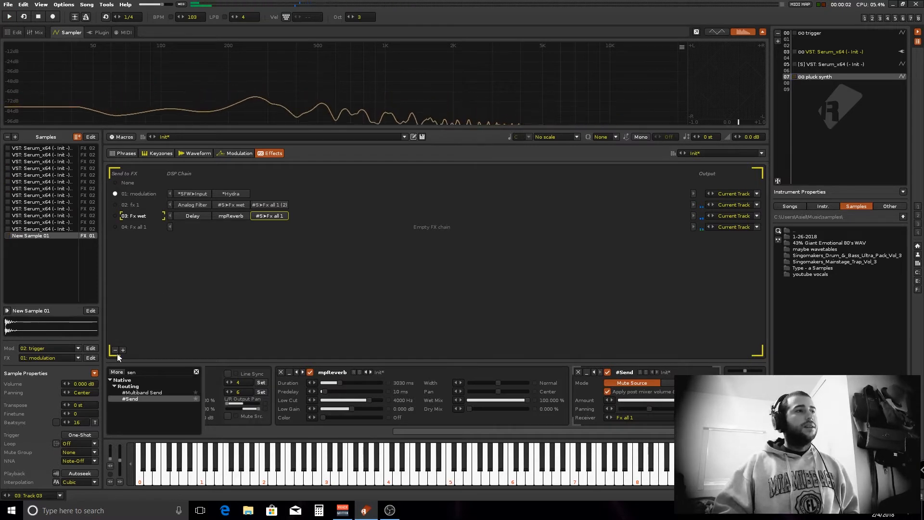
Find the Analog Filter in the full effects list and add it to the Fx all 1 chain
click(197, 372)
scroll(177, 390, up, 10)
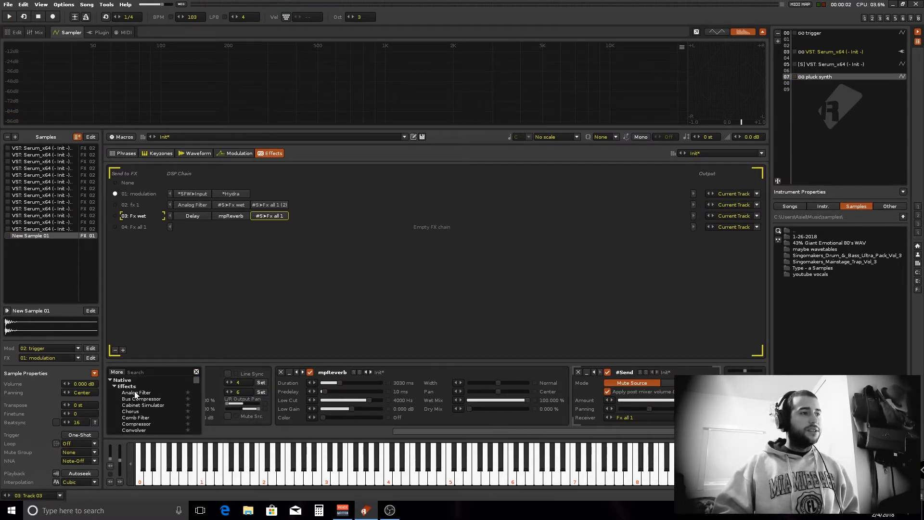
drag(136, 394, 165, 314)
drag(182, 230, 185, 228)
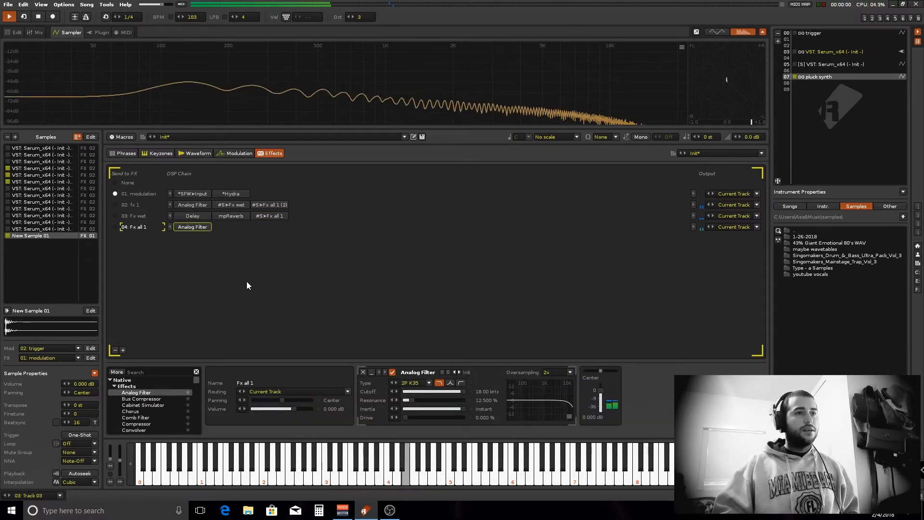
Assign Hydra's Out 2 to the Cutoff of the Analog Filter in the Fx all 1 chain
click(231, 194)
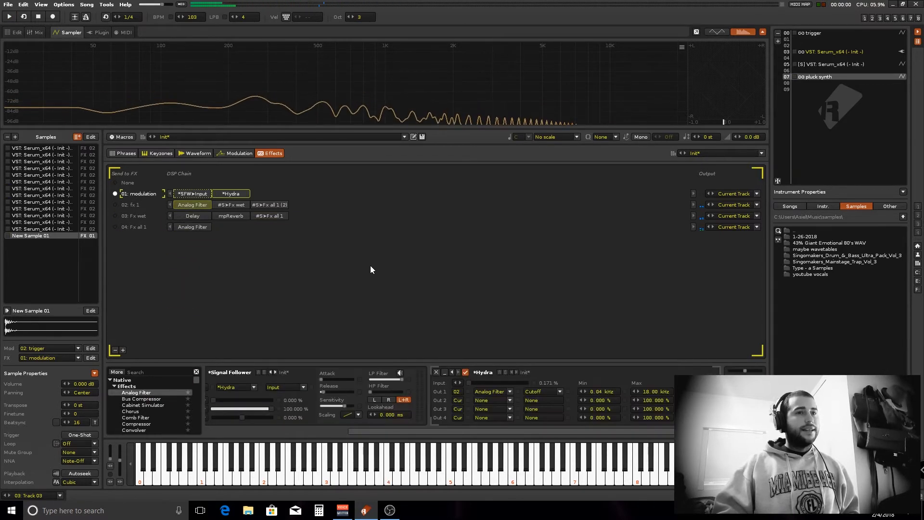
click(459, 401)
click(462, 393)
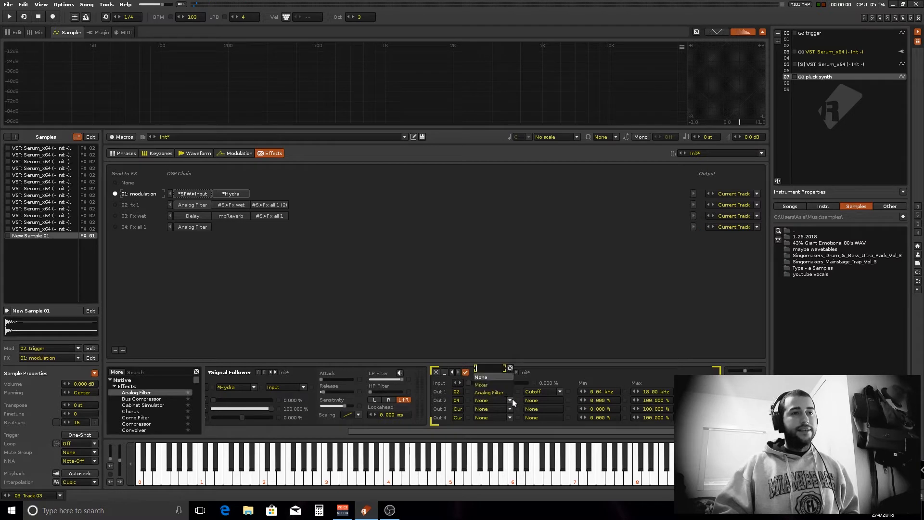
click(559, 401)
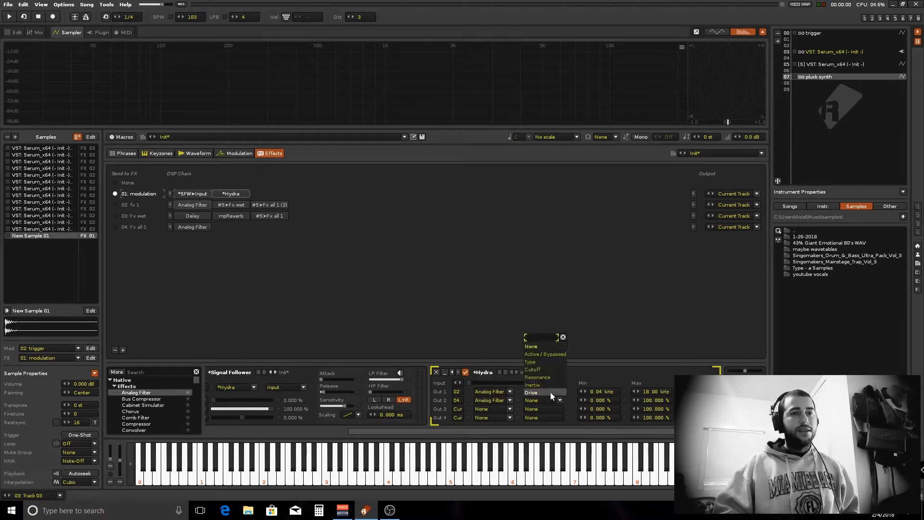
click(544, 371)
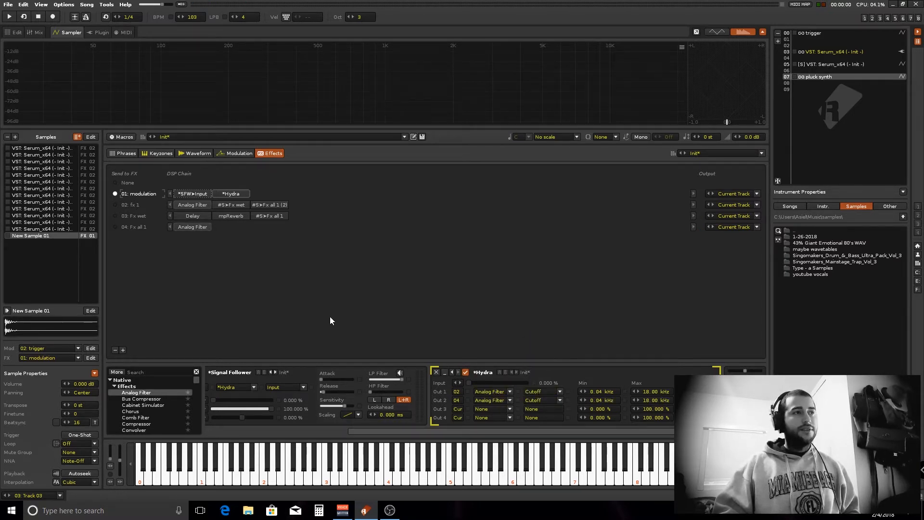
Set the Fx all 1 Analog Filter to 4P Moog, raising resonance to about 31% and lowering inertia to about 23.2% during playback
click(195, 229)
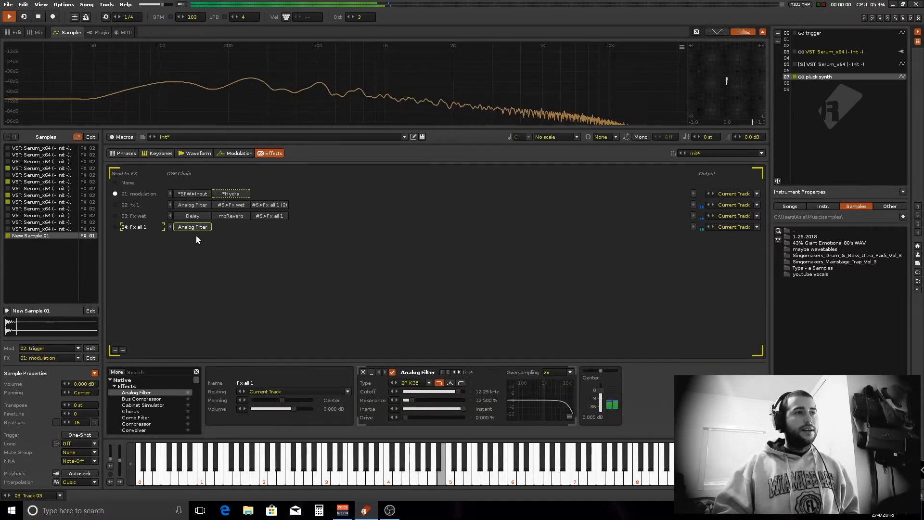
click(397, 383)
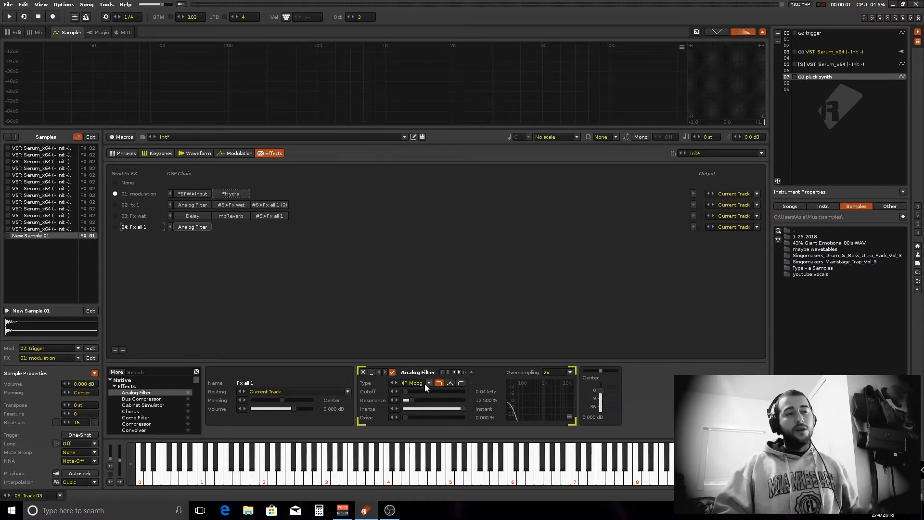
key(space)
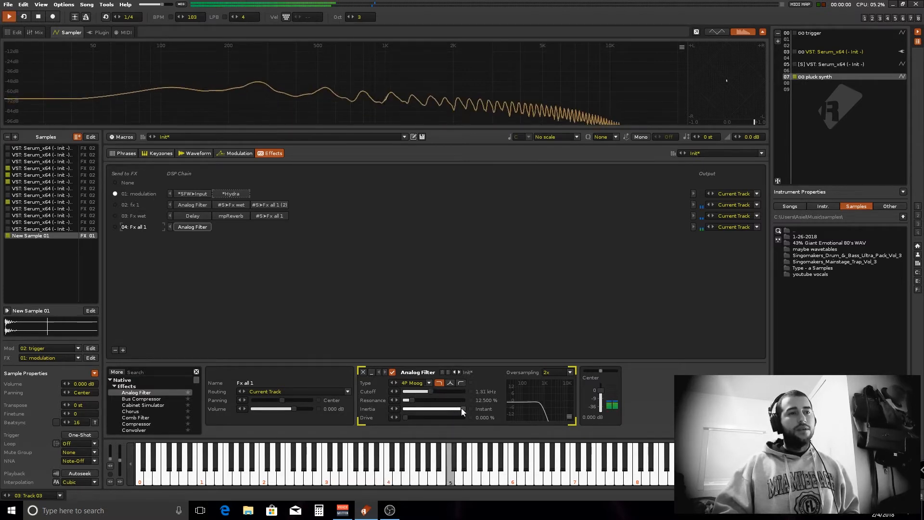
mouse_move(433, 406)
mouse_down()
mouse_move(458, 410)
mouse_move(450, 411)
mouse_up()
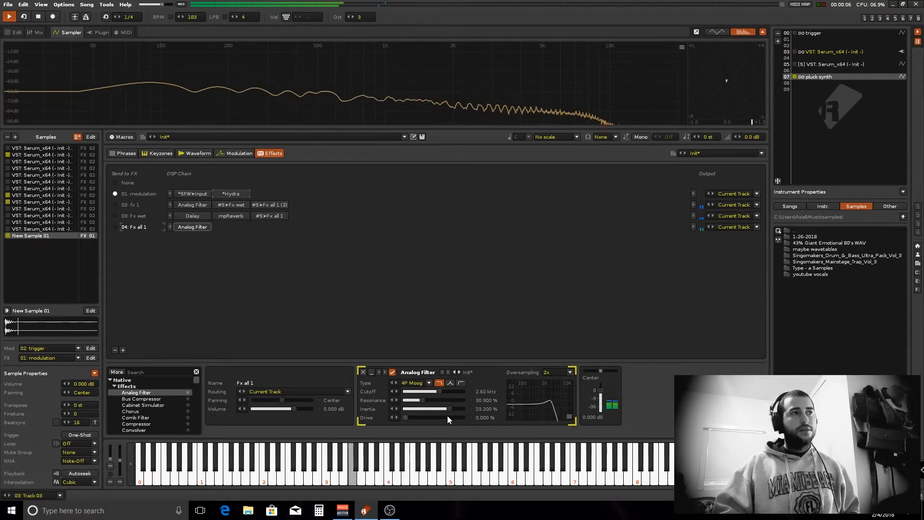
Lower the fx 1 chain's Send to Fx wet to about -12.4 dB and audition the balance
click(270, 206)
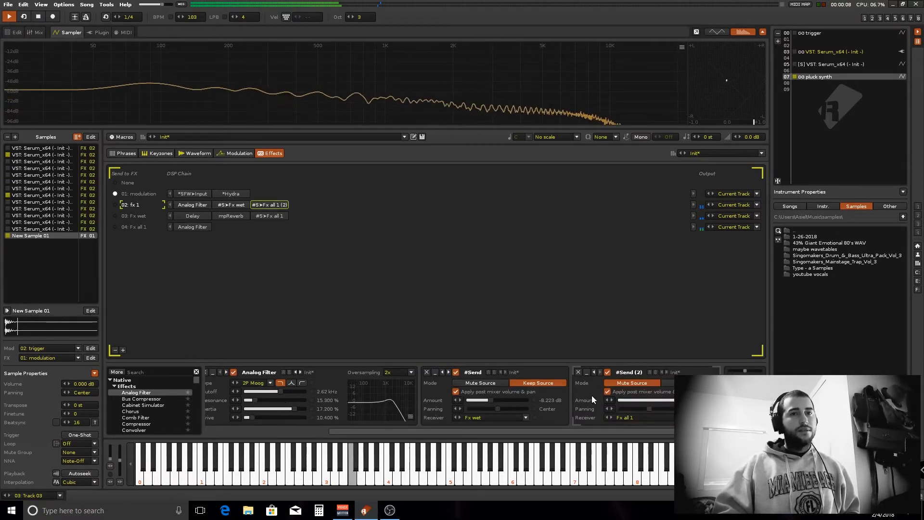
click(673, 405)
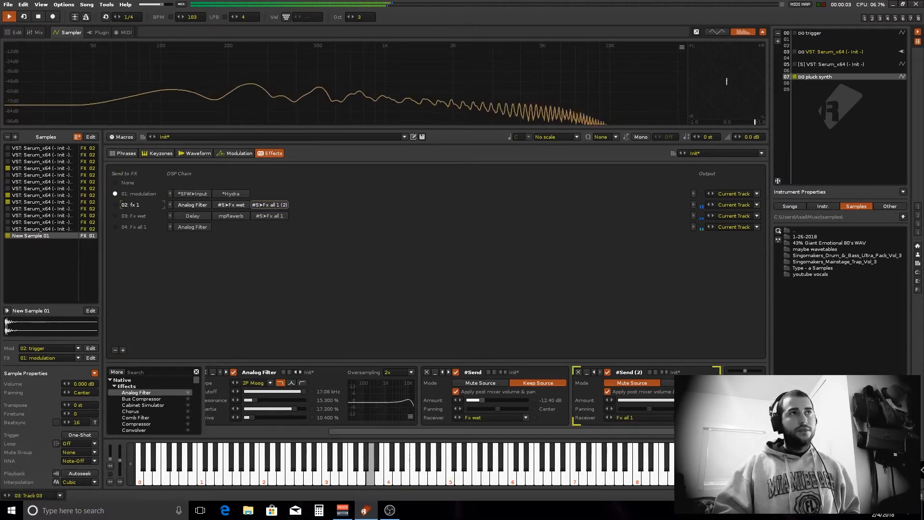
key(space)
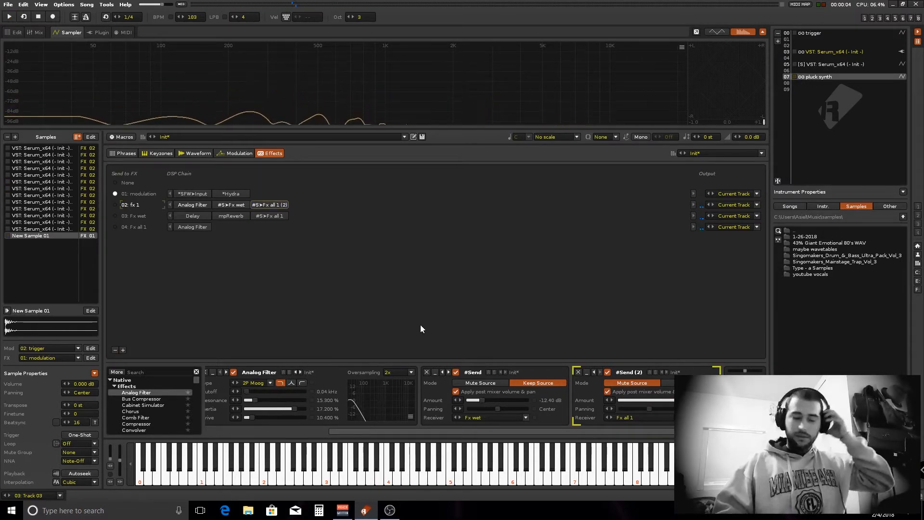
key(space)
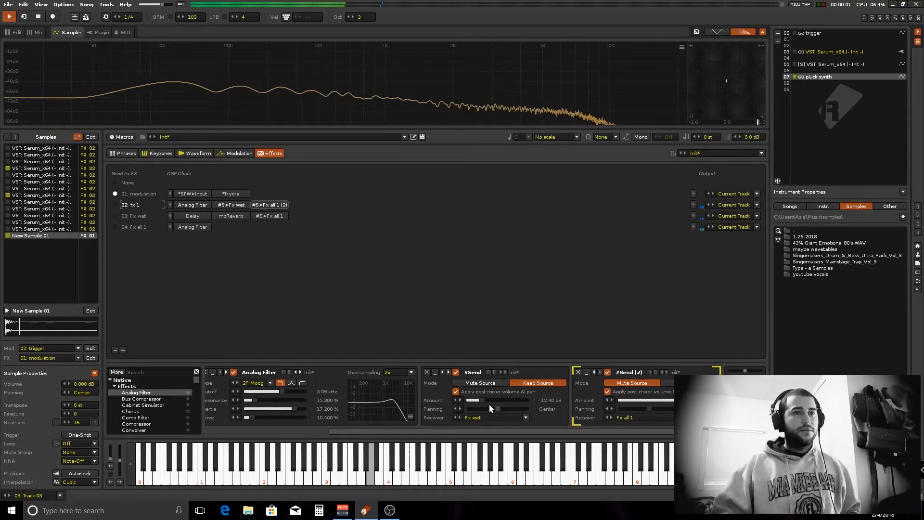
Switch the Fx all 1 Analog Filter to 2P K35 and set its resonance to about 22.1%
click(202, 229)
click(435, 388)
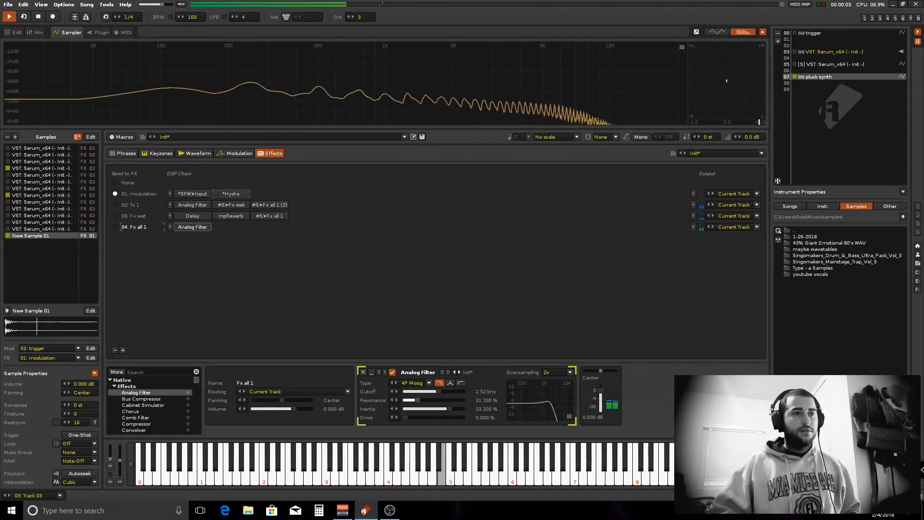
click(397, 384)
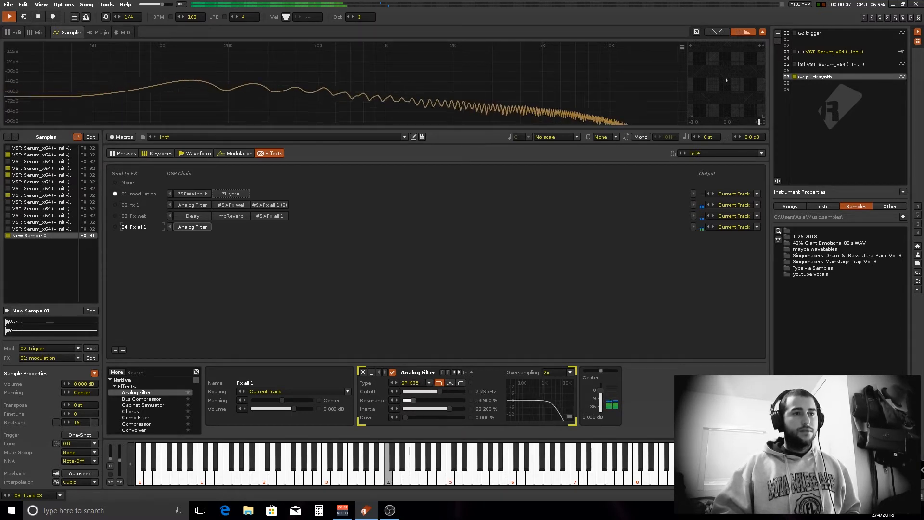
key(space)
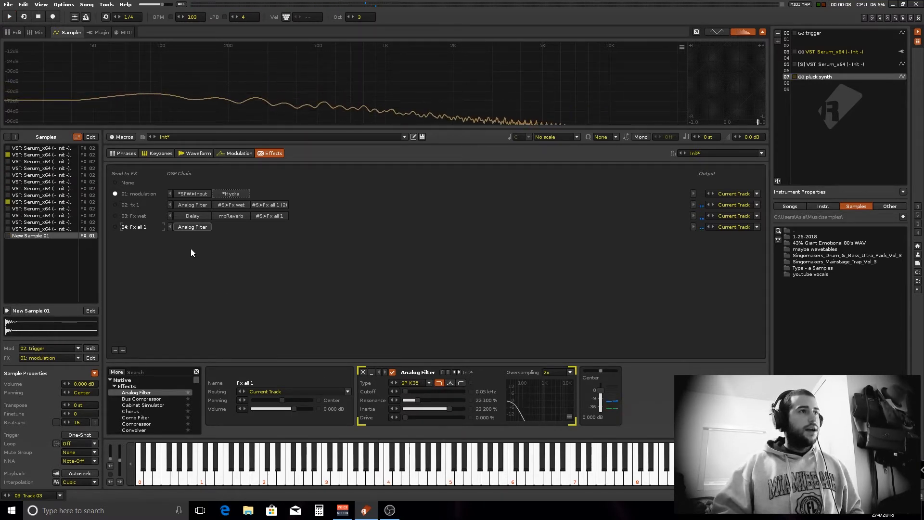
Add a Delay after the Analog Filter in Fx all 1, with 437 ms left, 583 ms right and about -8 dB send
text(dela)
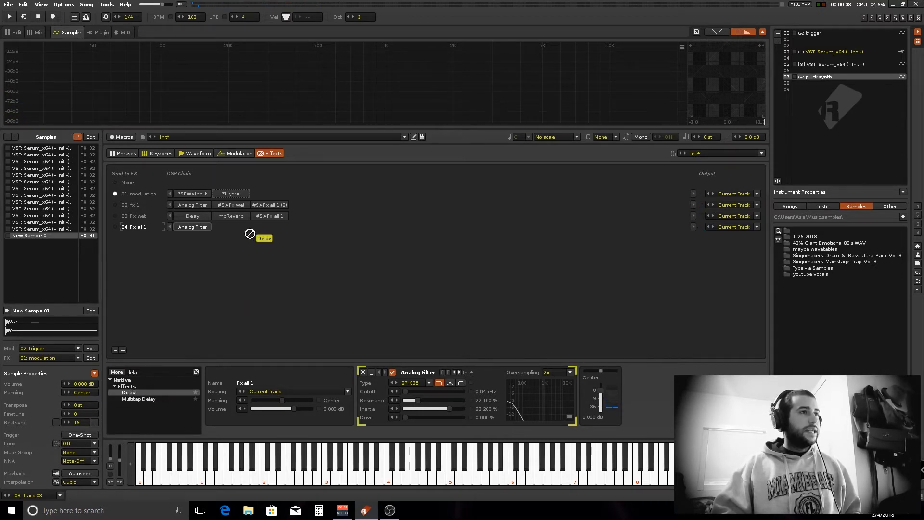
drag(250, 235, 241, 227)
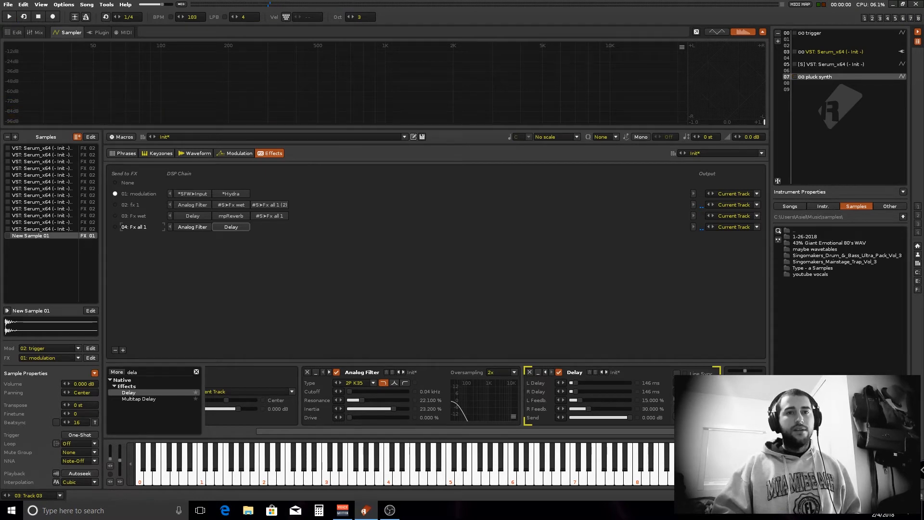
key(space)
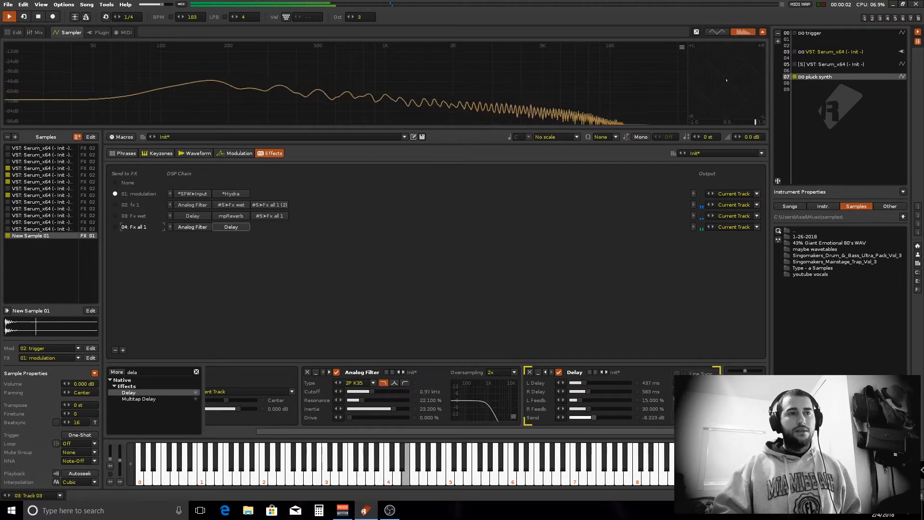
key(space)
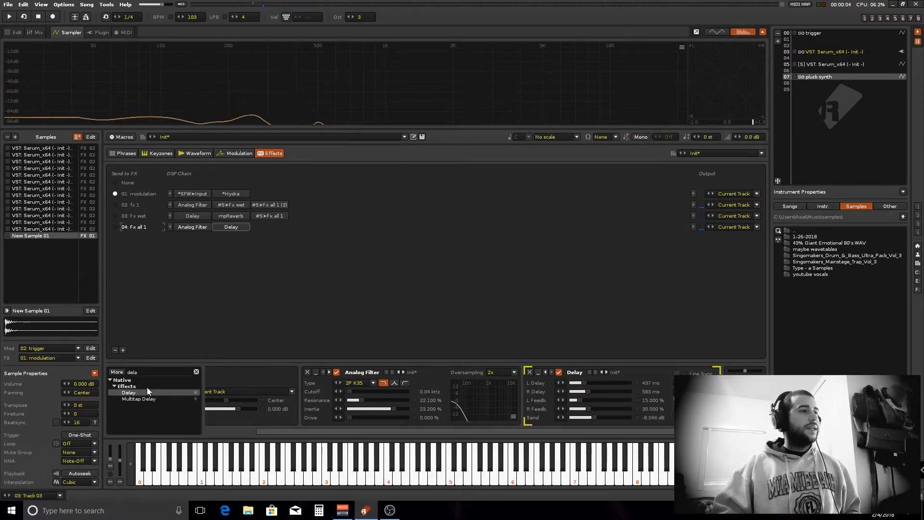
Transpose the instrument up 12 semitones and lower the Fx all 1 Delay's send to about -13.5 dB during playback
double_click(711, 136)
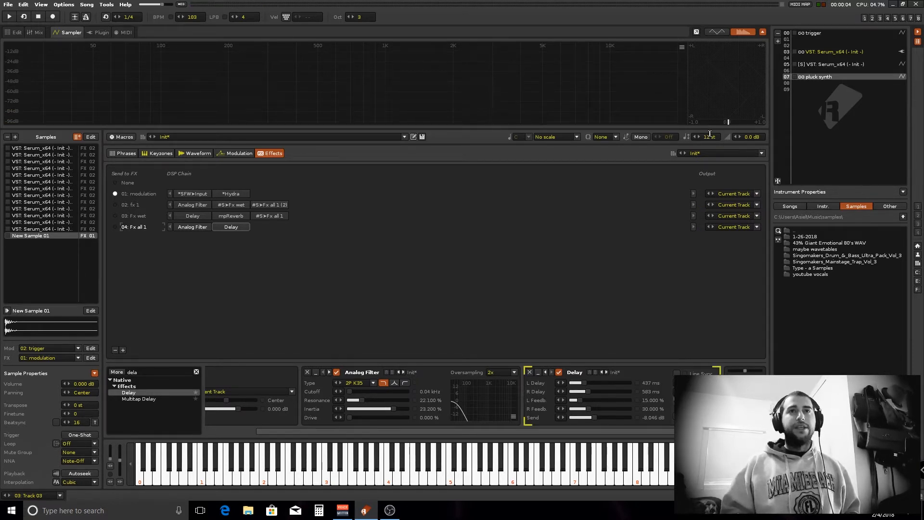
key(space)
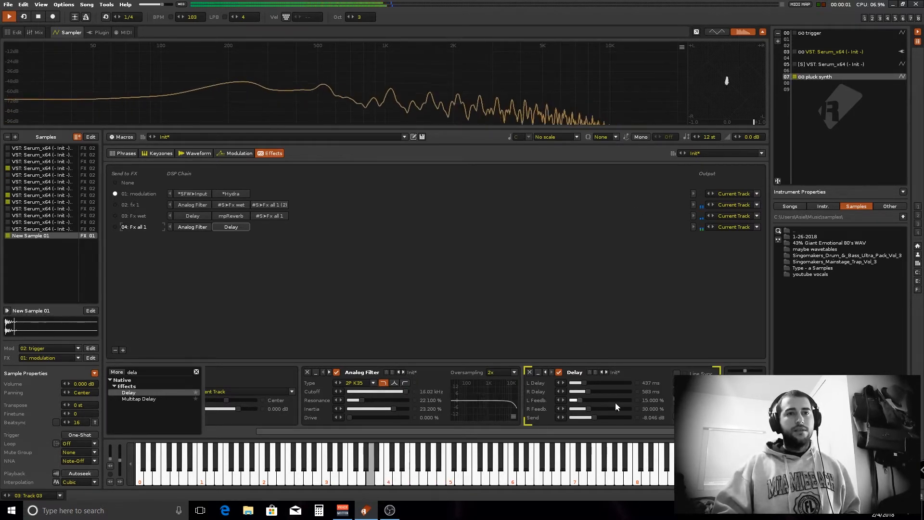
drag(591, 417, 583, 418)
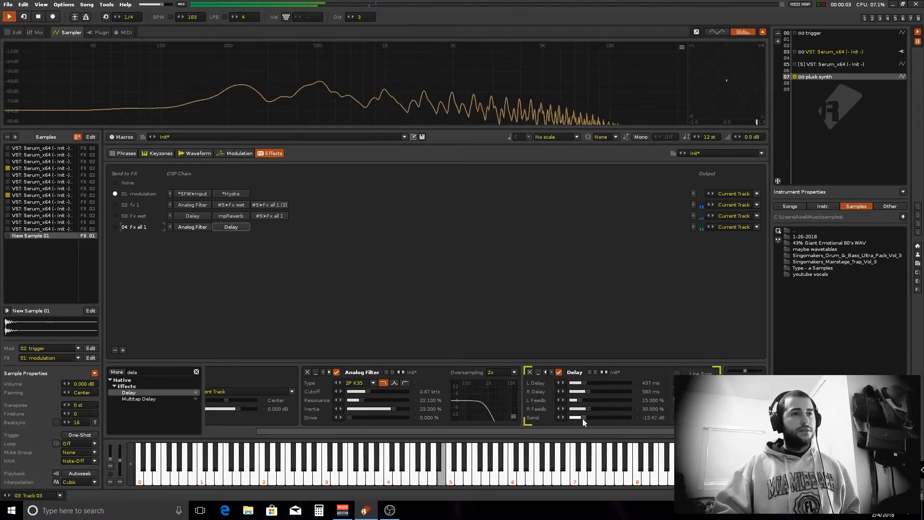
key(space)
Raise the minimum of Hydra's Out 2 to 1.17 kHz and audition the filter modulation
click(231, 193)
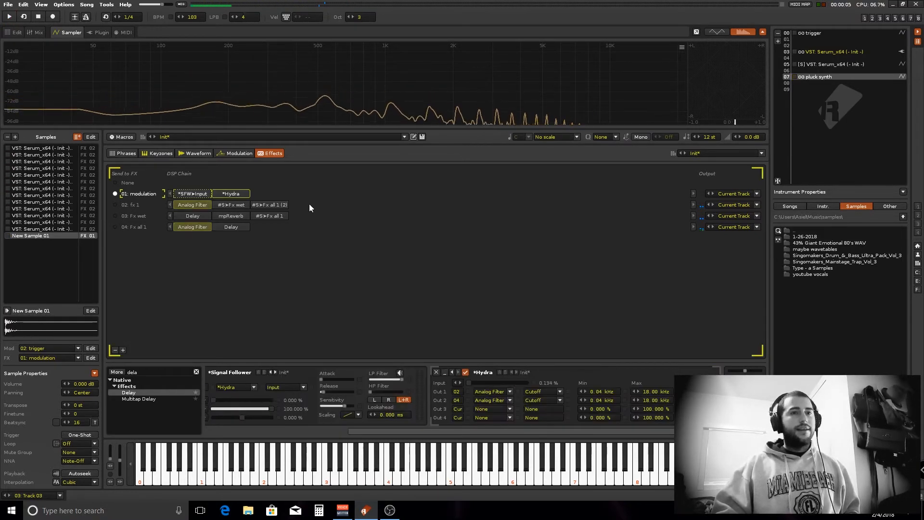
click(695, 392)
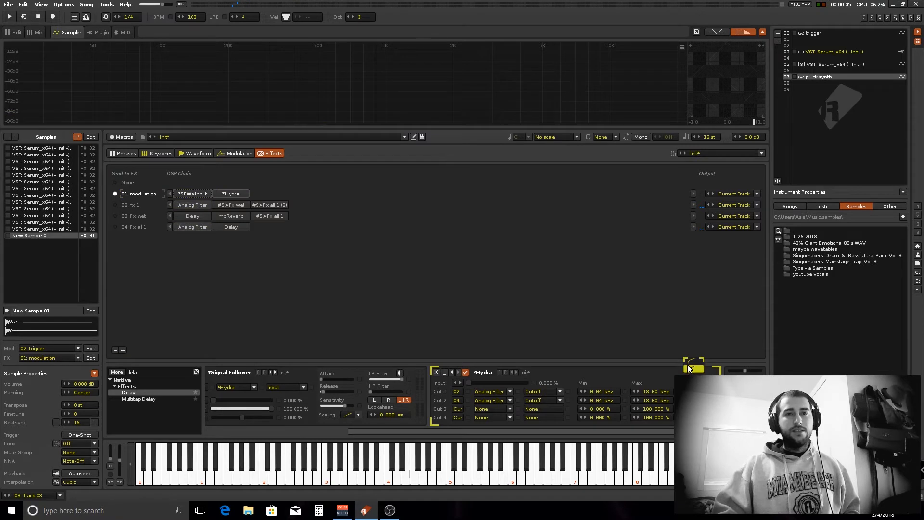
key(space)
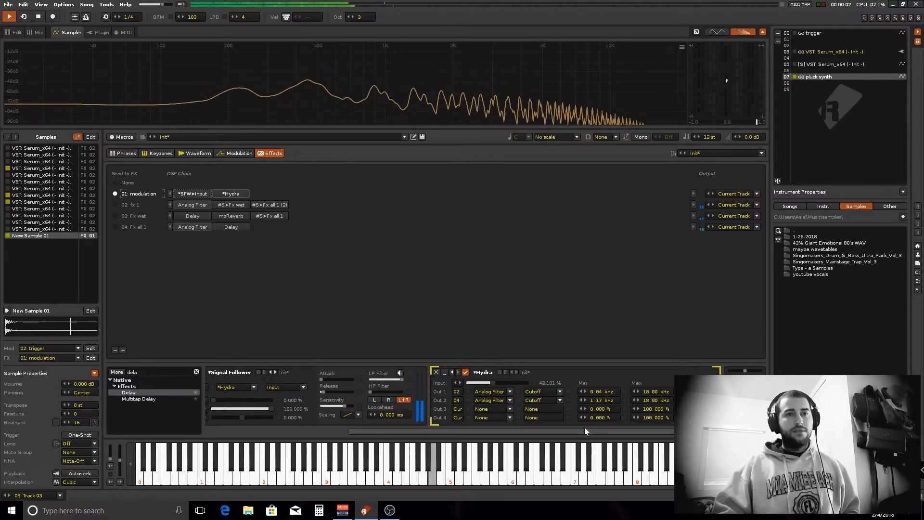
Set the Fx all 1 Delay to 583 ms left, 874 ms right and about -7.6 dB send, and the instrument transpose to 0
click(232, 227)
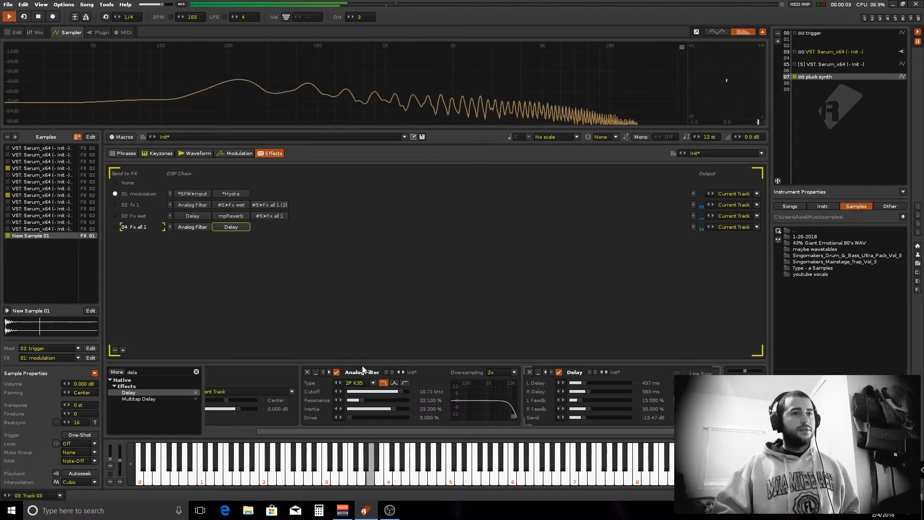
click(594, 424)
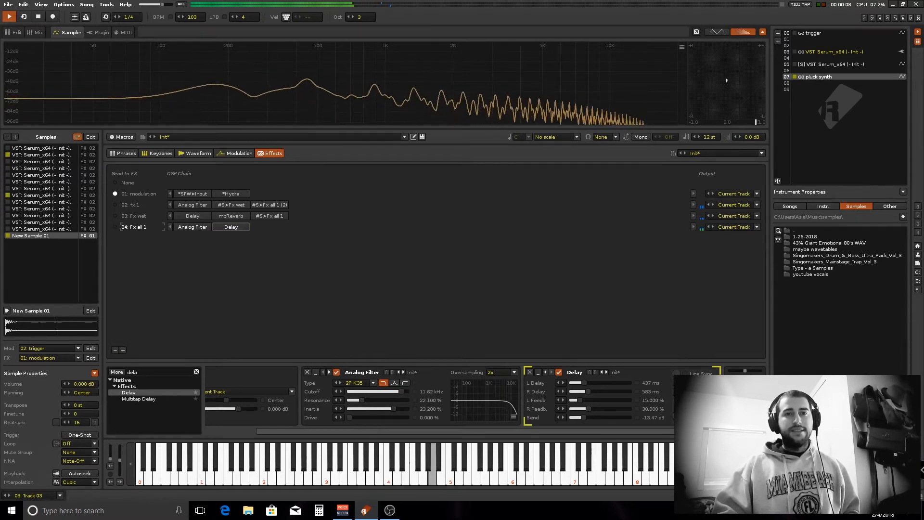
mouse_move(583, 421)
mouse_down()
mouse_move(616, 418)
mouse_move(596, 418)
mouse_up()
double_click(714, 135)
text(0)
key(Return)
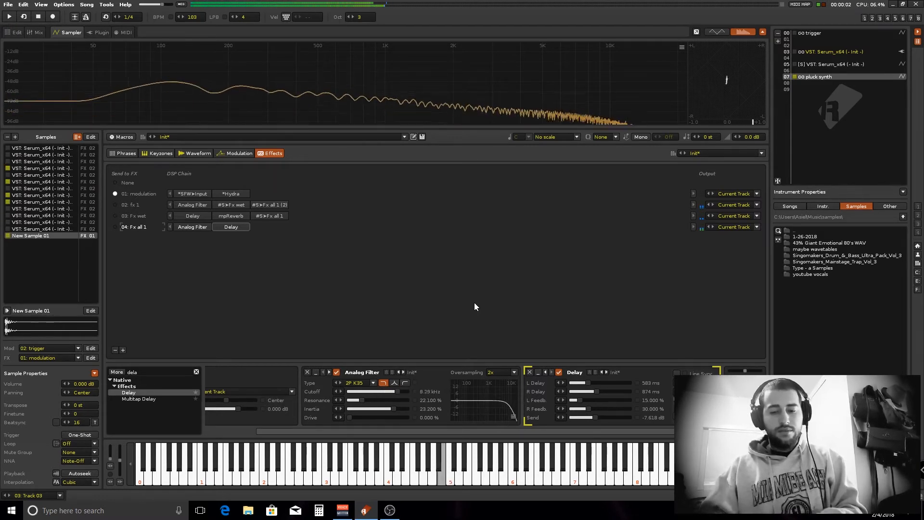
Find Distortion in the full effects list, add it after the Delay in Fx all 1, and audition it
click(196, 373)
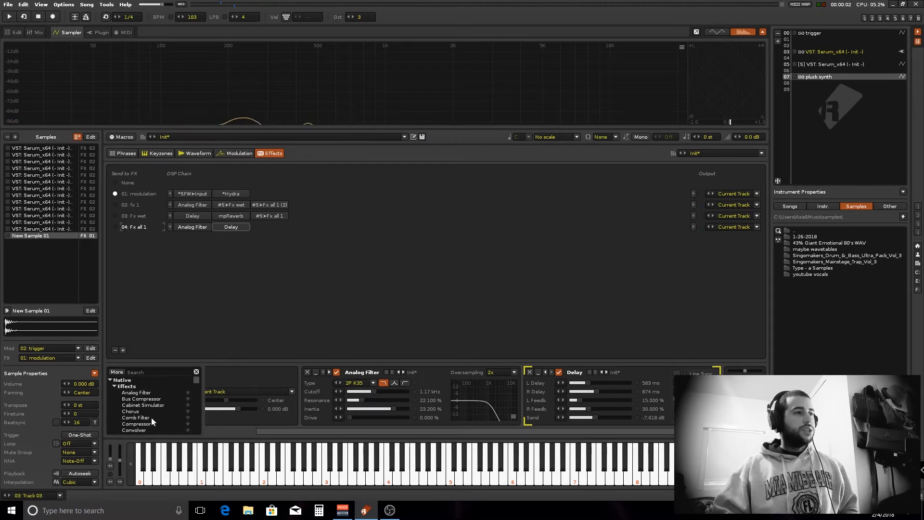
scroll(150, 415, down, 2)
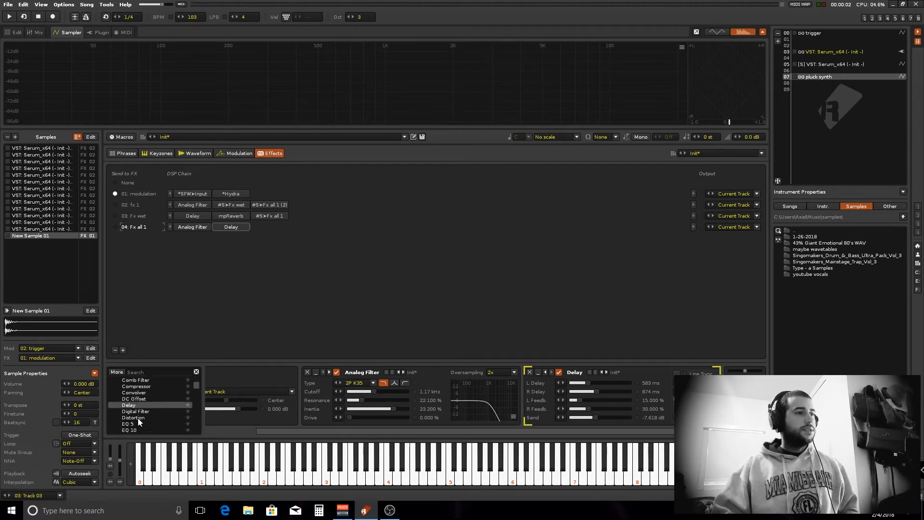
scroll(151, 400, down, 1)
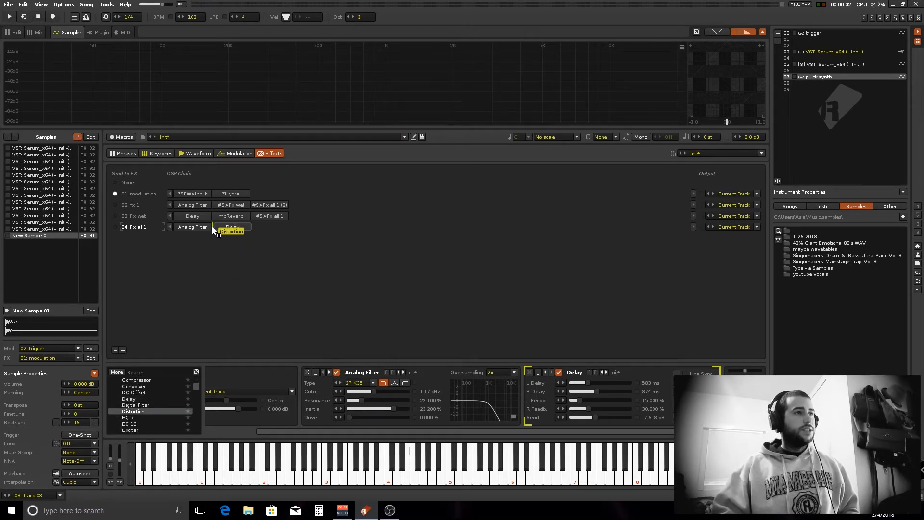
drag(254, 230, 255, 229)
key(space)
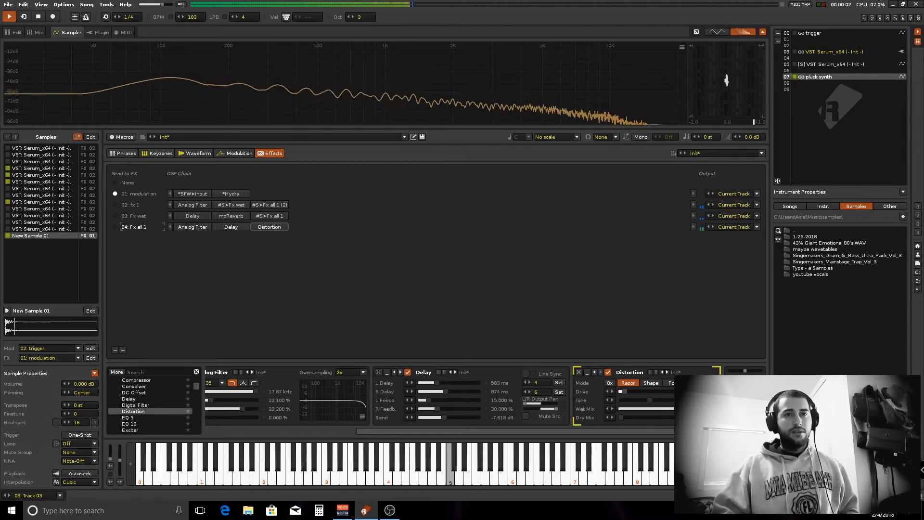
key(space)
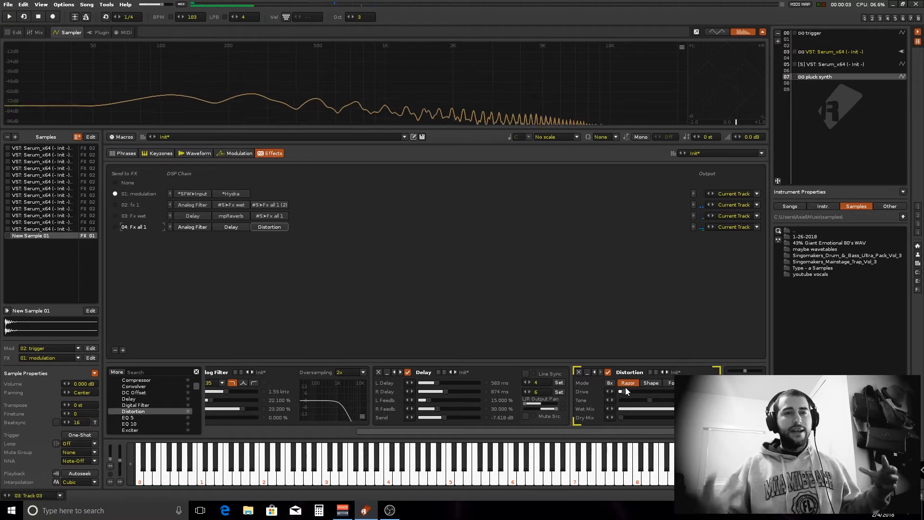
Set the Distortion mode to Shape and raise its drive slightly while the synth plays
key(space)
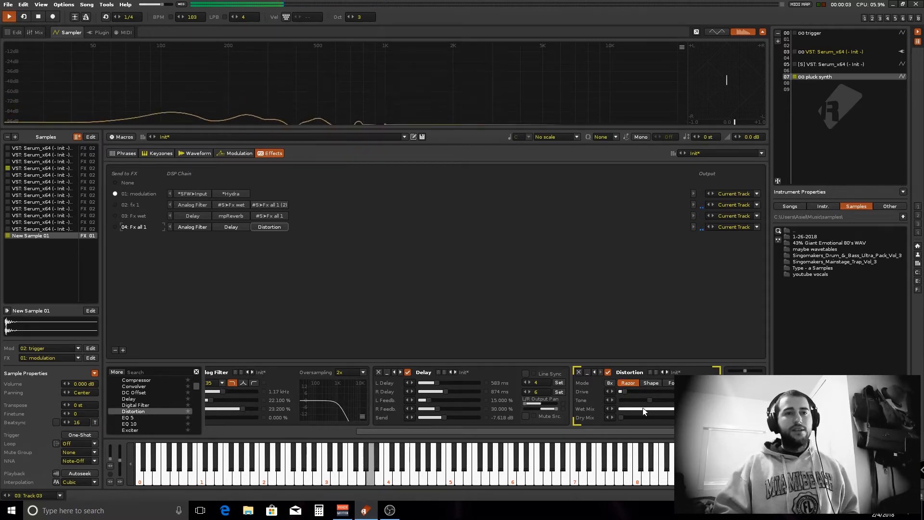
click(651, 383)
drag(627, 391, 633, 392)
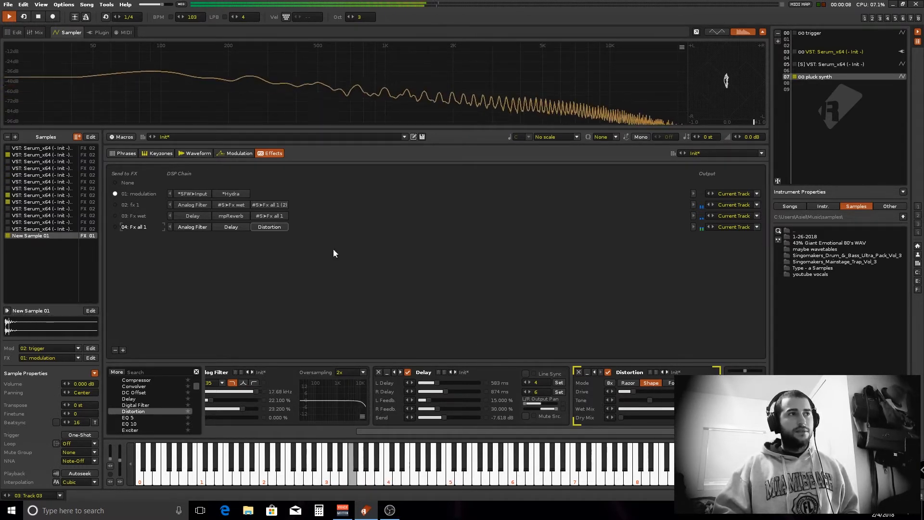
Set the Fx wet Delay to 1 ms left and 3 ms right, with feedback at about 75% left and 76% right
click(200, 213)
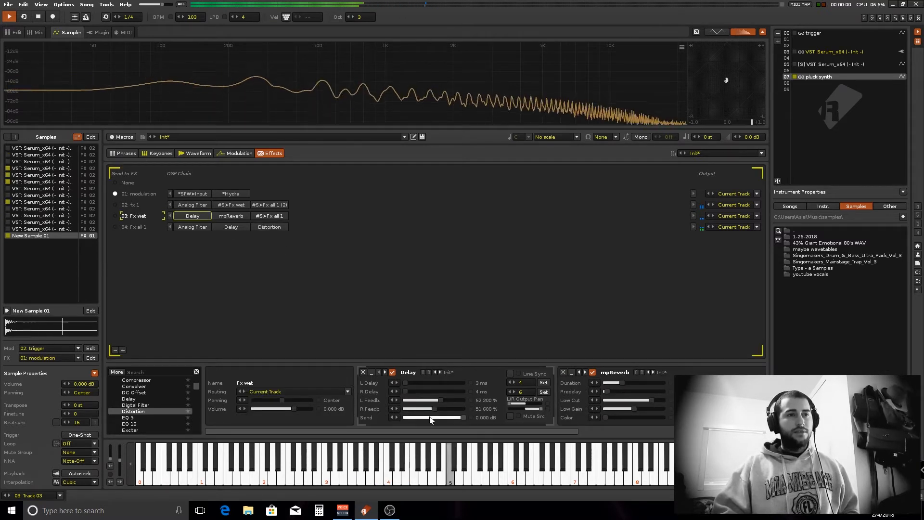
click(483, 384)
text(1)
key(Return)
click(487, 391)
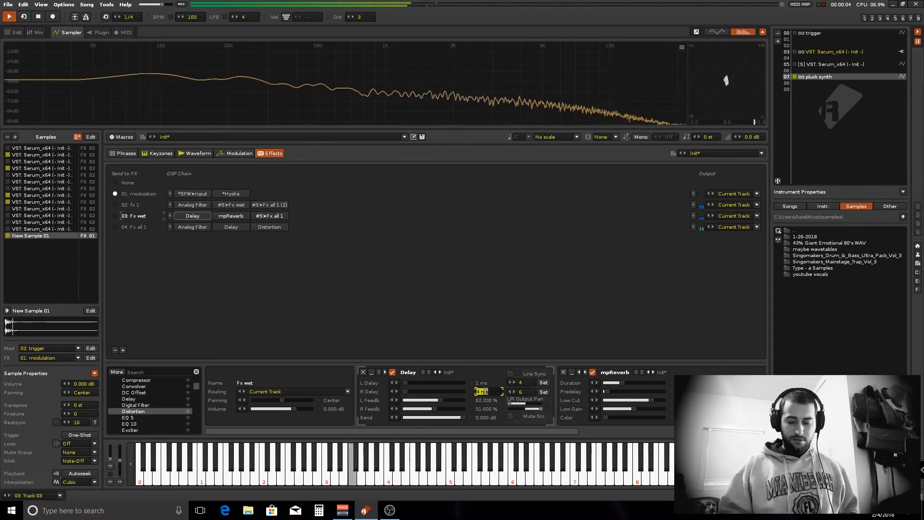
text(3)
key(Return)
drag(440, 400, 450, 410)
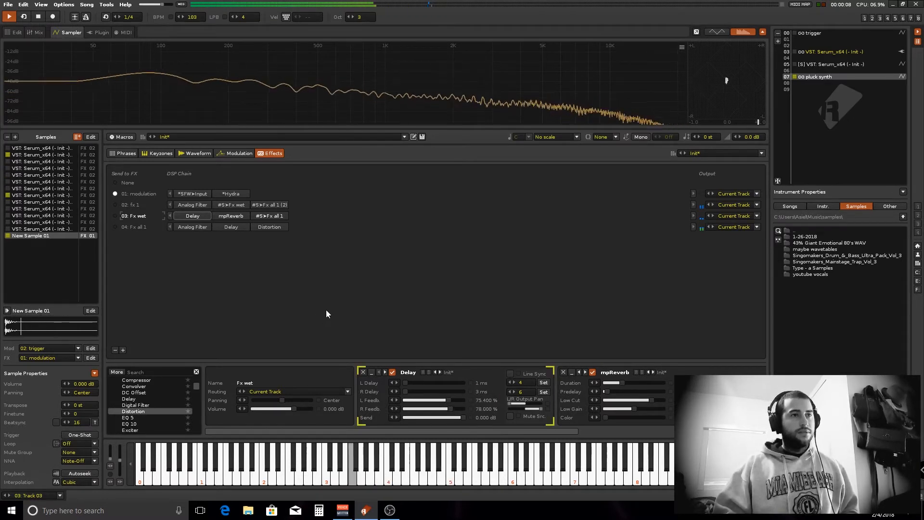
Add a Chorus after the Distortion in the Fx all 1 chain and restart playback
click(270, 226)
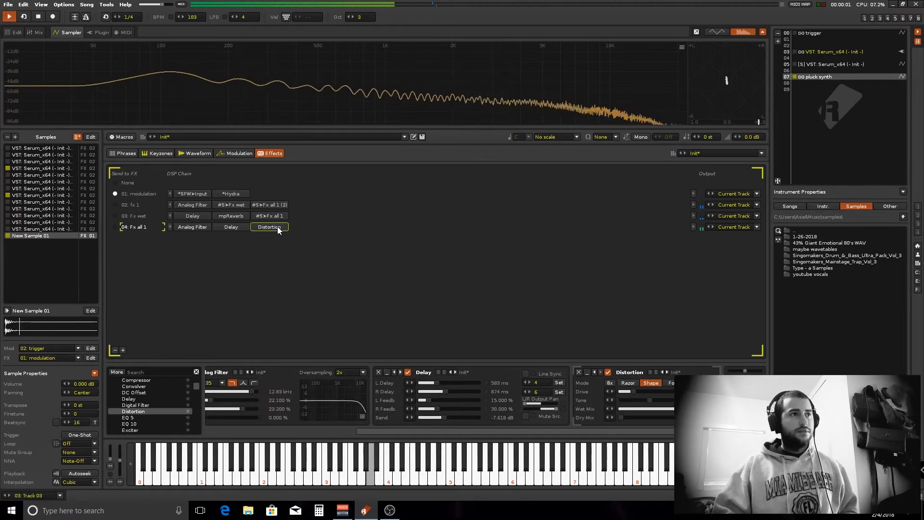
key(space)
scroll(140, 405, up, 1)
scroll(141, 404, up, 1)
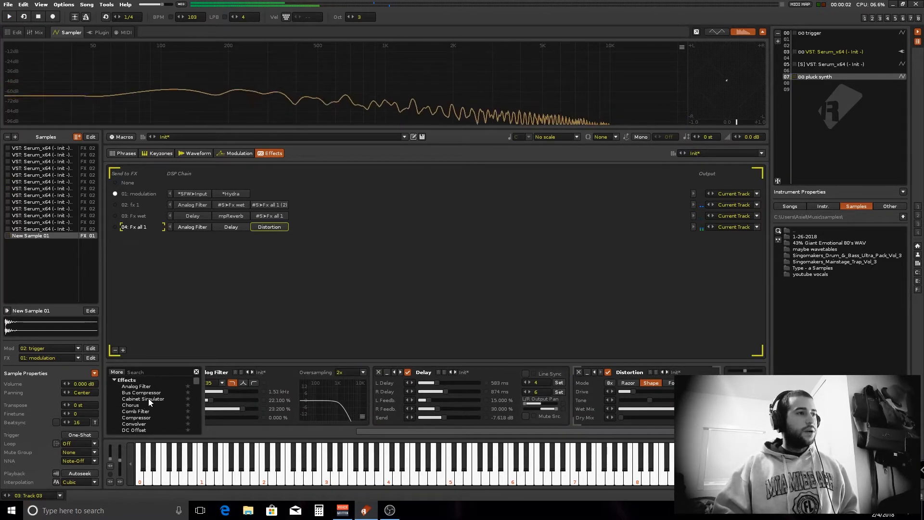
drag(138, 406, 266, 309)
drag(314, 236, 313, 233)
key(space)
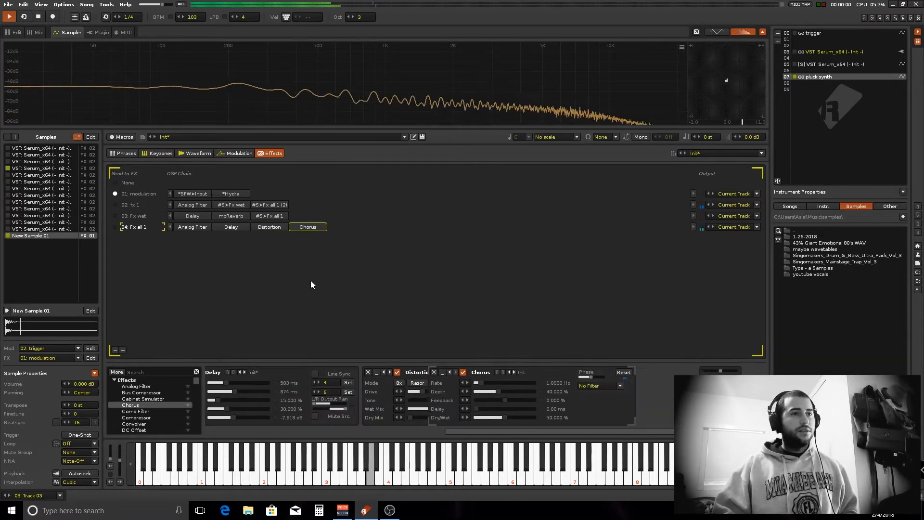
Set the Chorus to 0.6004 Hz rate, 7.2% depth, -43.2% feedback and 78.8% dry/wet, and collapse the device
drag(588, 414, 575, 417)
drag(565, 386, 560, 386)
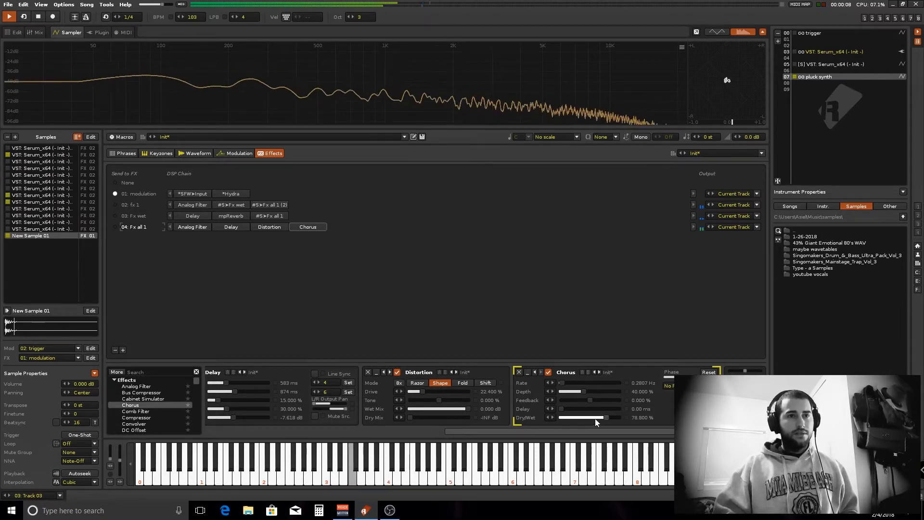
drag(569, 391, 560, 392)
drag(590, 400, 568, 400)
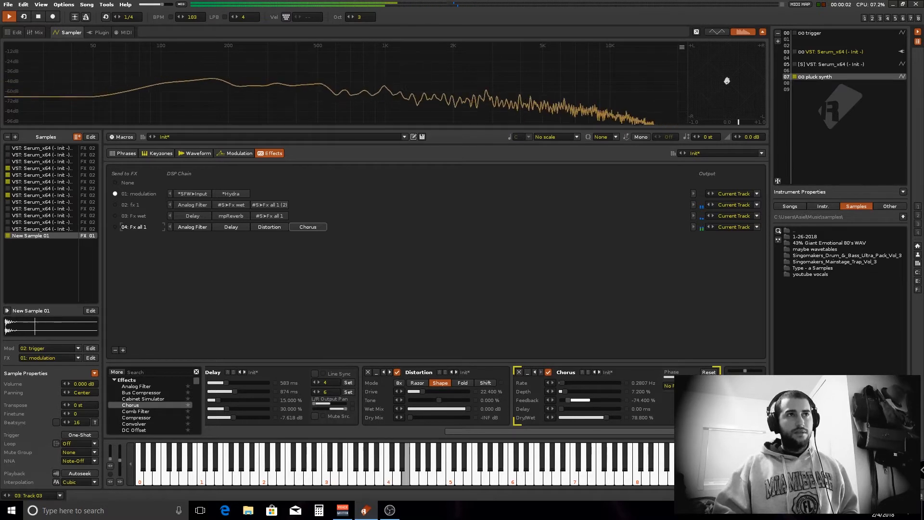
drag(590, 400, 609, 400)
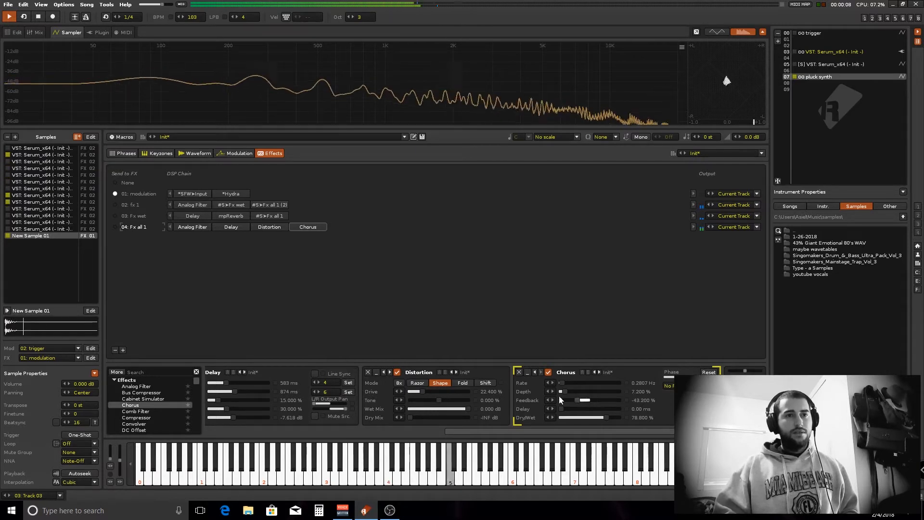
drag(562, 383, 597, 383)
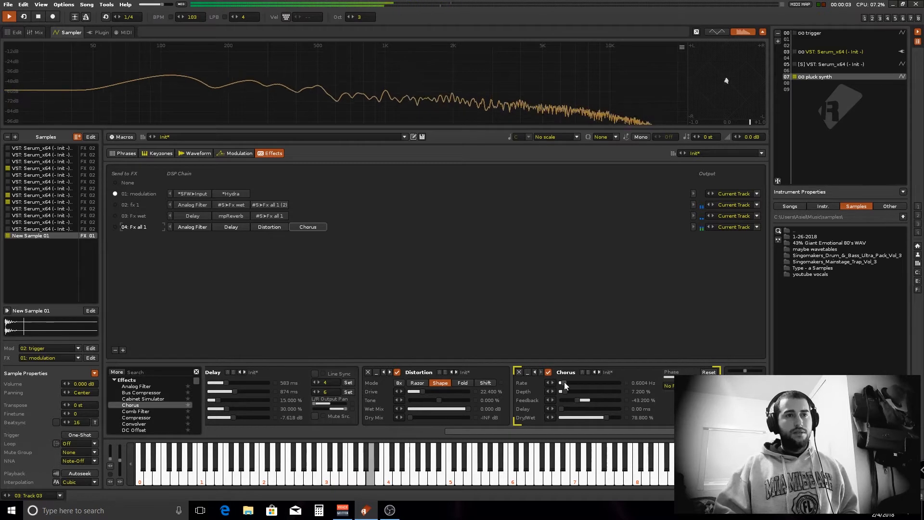
click(528, 372)
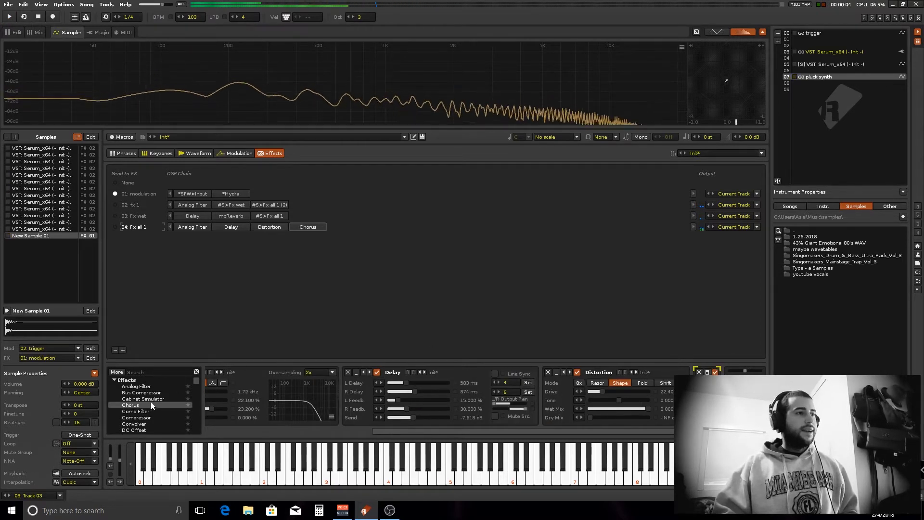
Add a second Distortion after the Chorus in Fx all 1 and raise its drive slightly while the synth plays
scroll(155, 415, down, 2)
drag(140, 422, 356, 227)
key(space)
drag(618, 391, 624, 392)
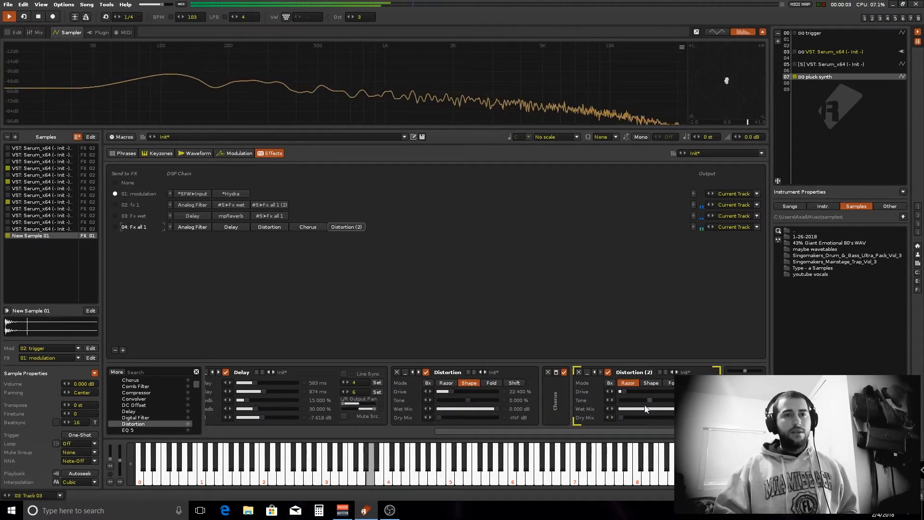
mouse_move(649, 401)
mouse_down()
mouse_move(629, 401)
mouse_move(672, 400)
mouse_move(647, 401)
mouse_up()
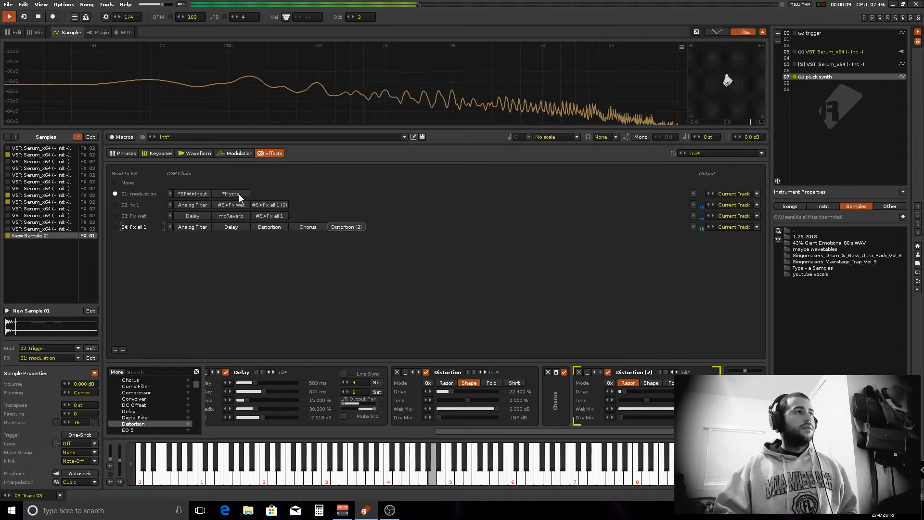
Lower the Fx all 1 Delay send to about -19 dB and briefly try mono mode during playback
click(232, 227)
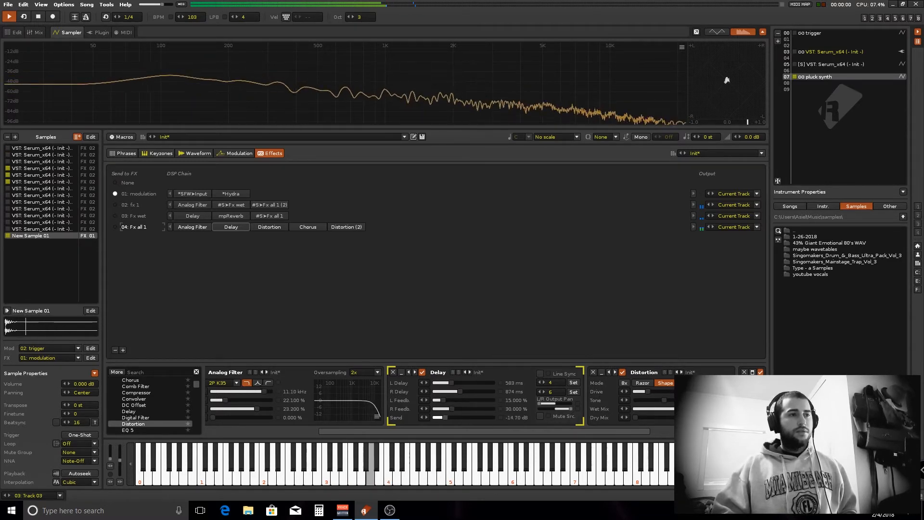
key(space)
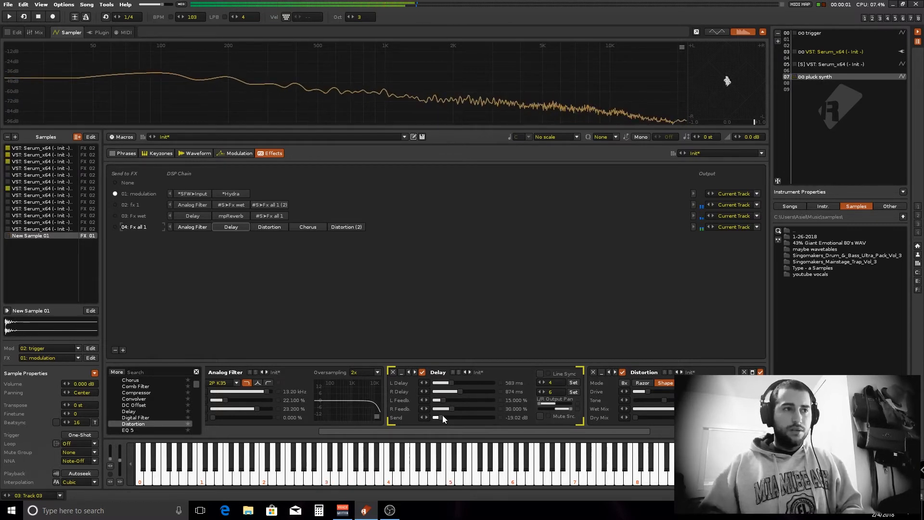
key(space)
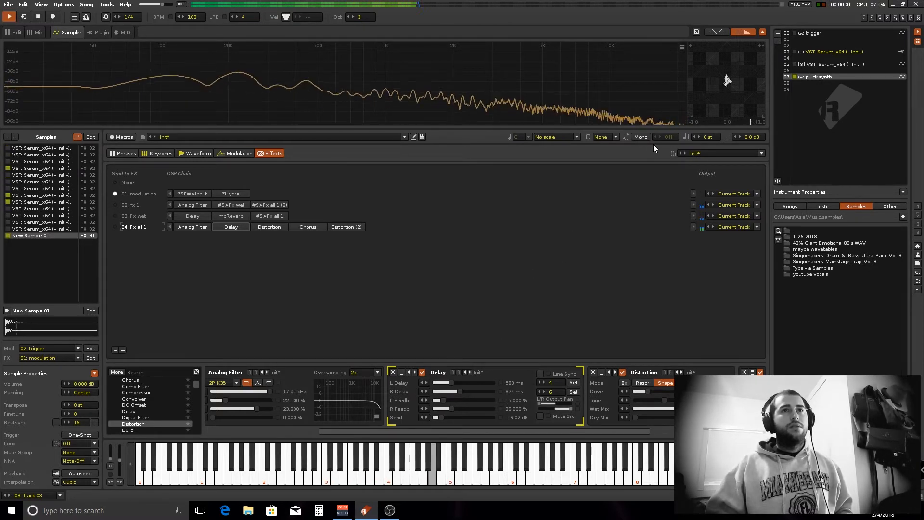
click(641, 137)
click(640, 137)
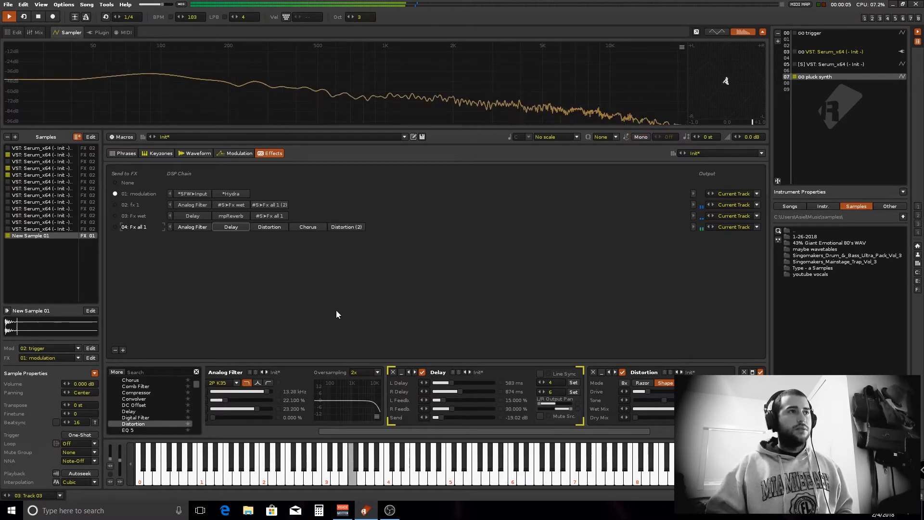
Lengthen the tail of modulation Set 01's volume envelope and add an early decay point at 55 ms with value 0.271
click(195, 153)
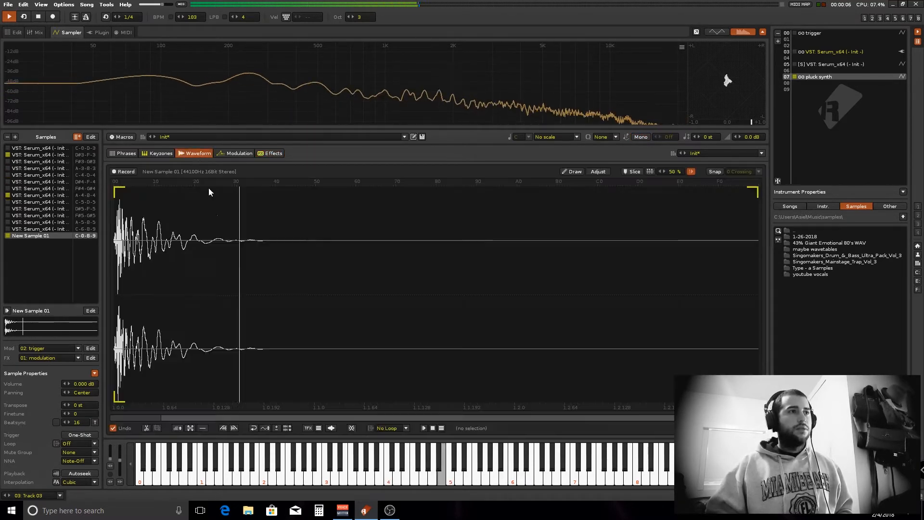
click(236, 153)
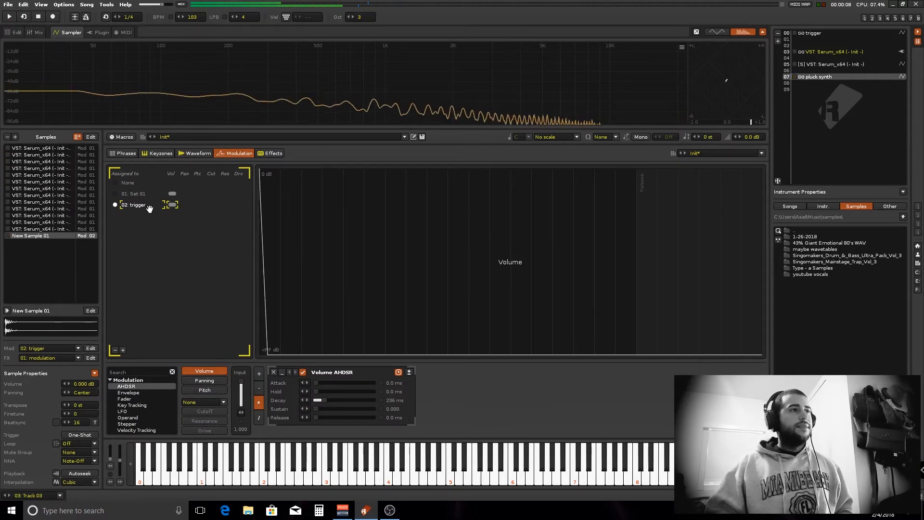
click(135, 195)
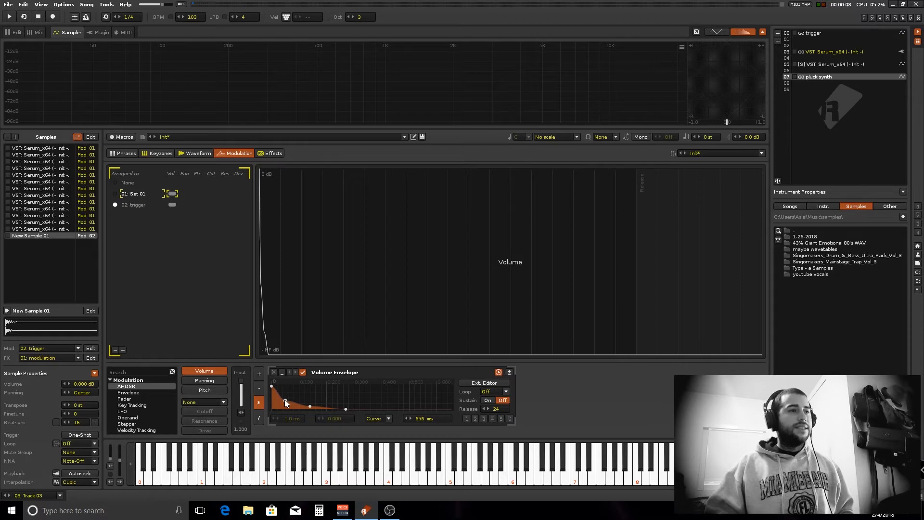
key(space)
drag(285, 402, 377, 409)
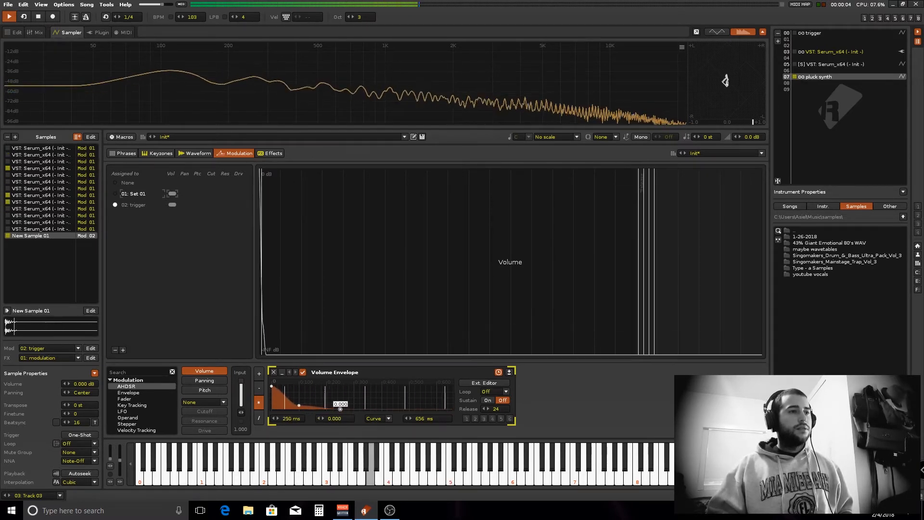
click(285, 401)
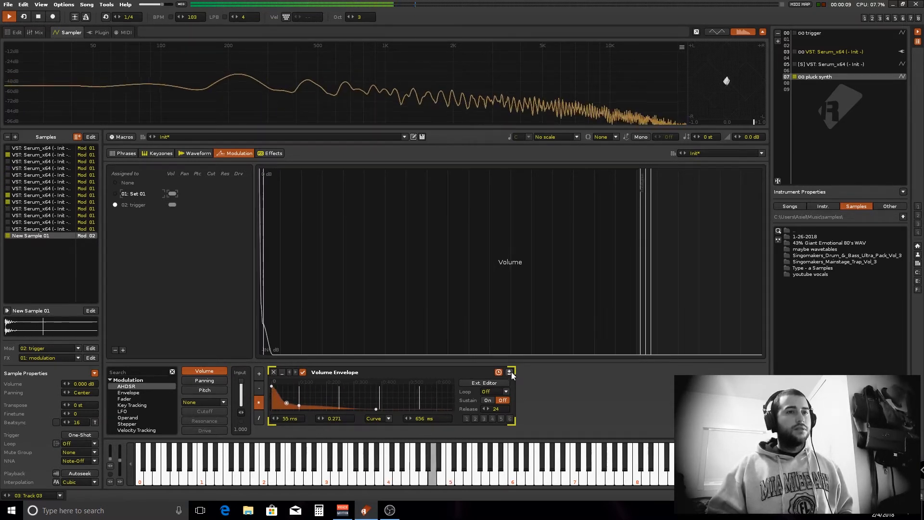
Refine the volume envelope's decay curve in the external editor, placing the early point at 57 ms with value 0.166
click(493, 383)
drag(166, 296, 147, 298)
drag(210, 309, 224, 323)
drag(147, 298, 167, 309)
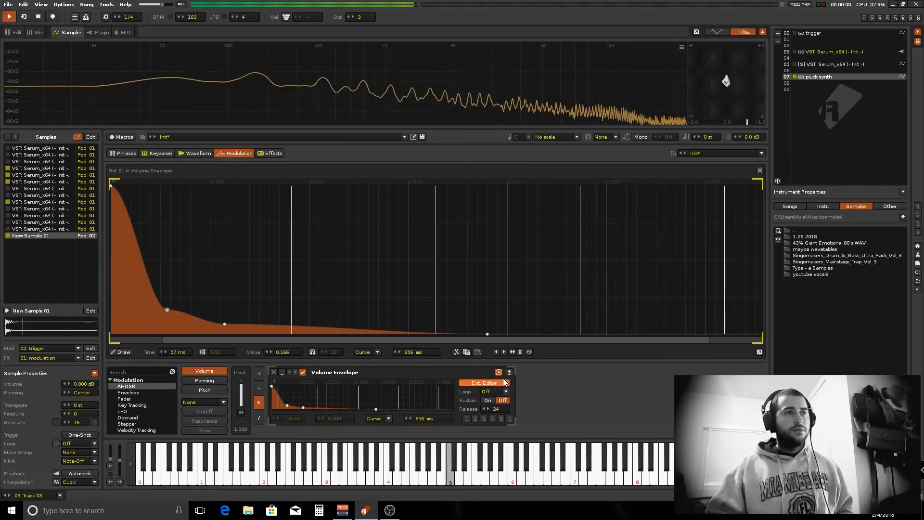
key(space)
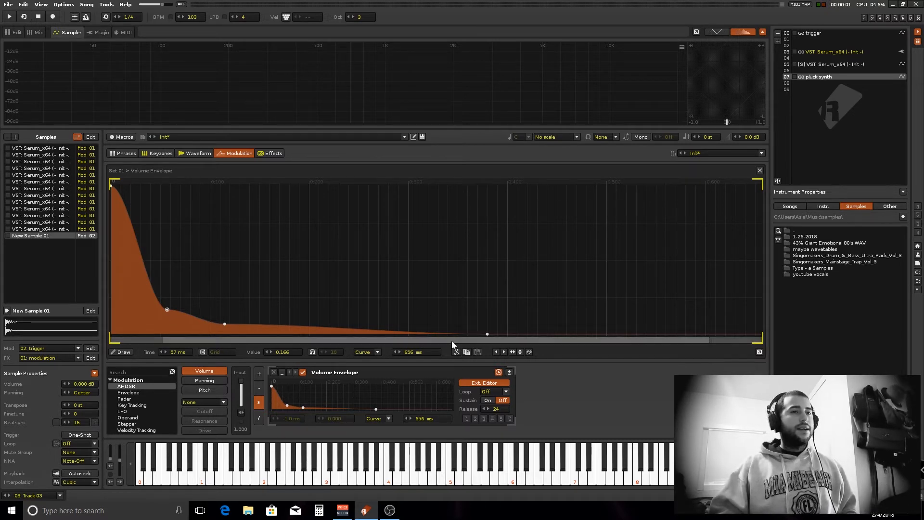
click(480, 384)
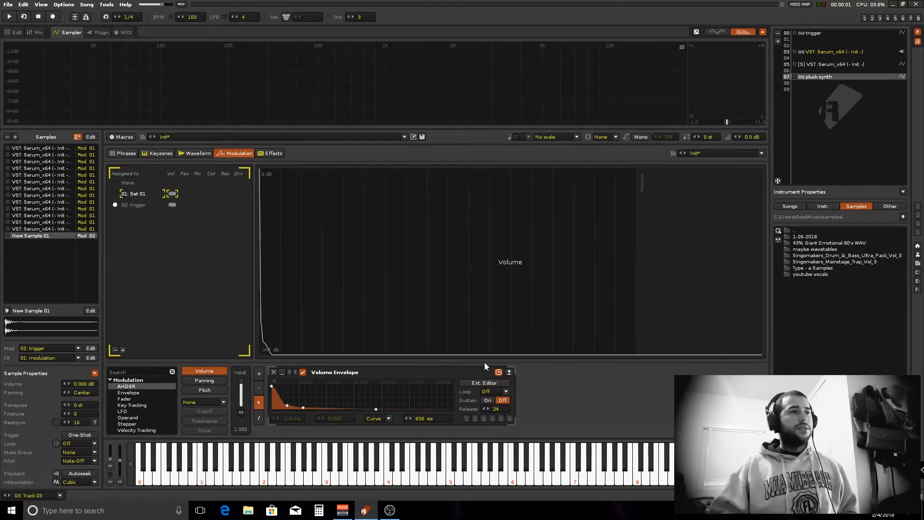
Copy the Serum_x64 instrument from slot 05 into empty instrument slot 09
click(17, 35)
click(817, 64)
right_click(816, 62)
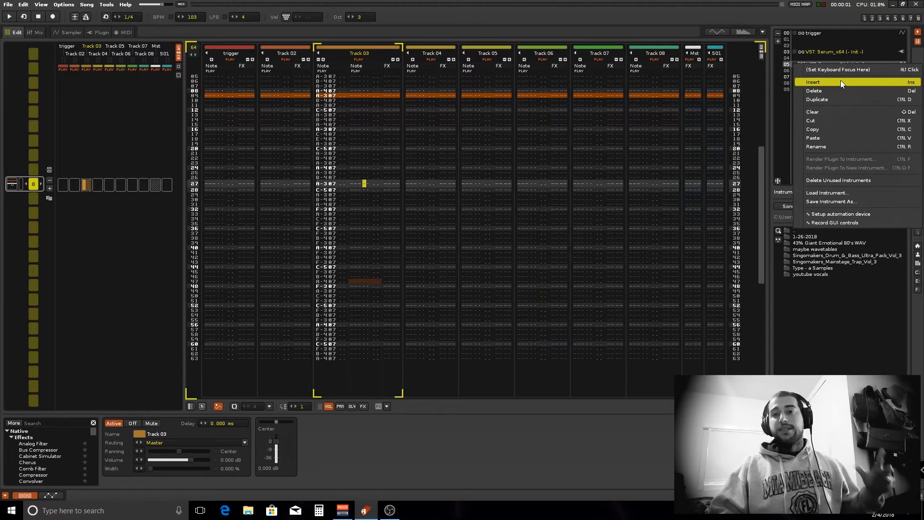
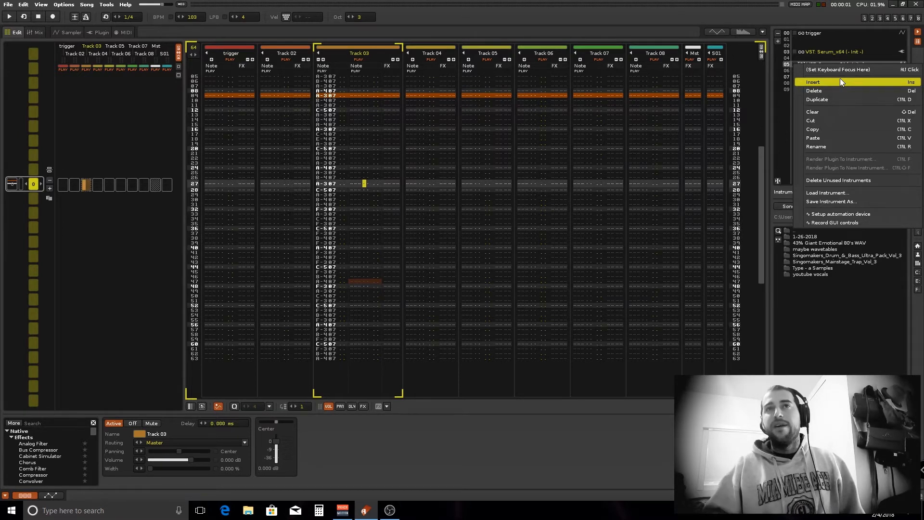
click(839, 126)
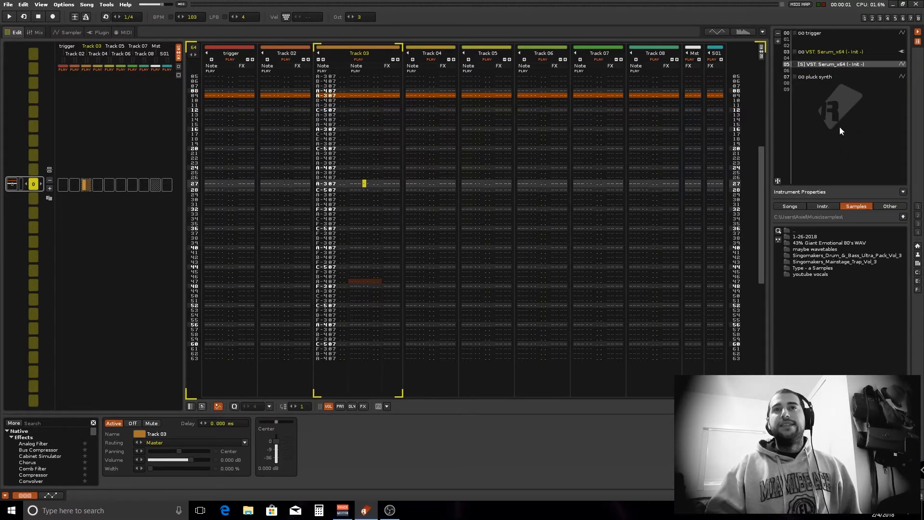
click(803, 88)
right_click(803, 91)
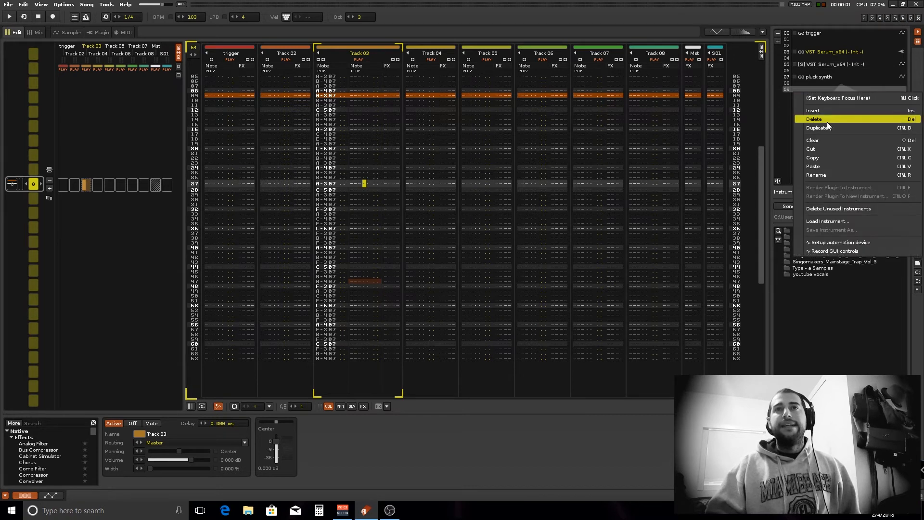
click(836, 166)
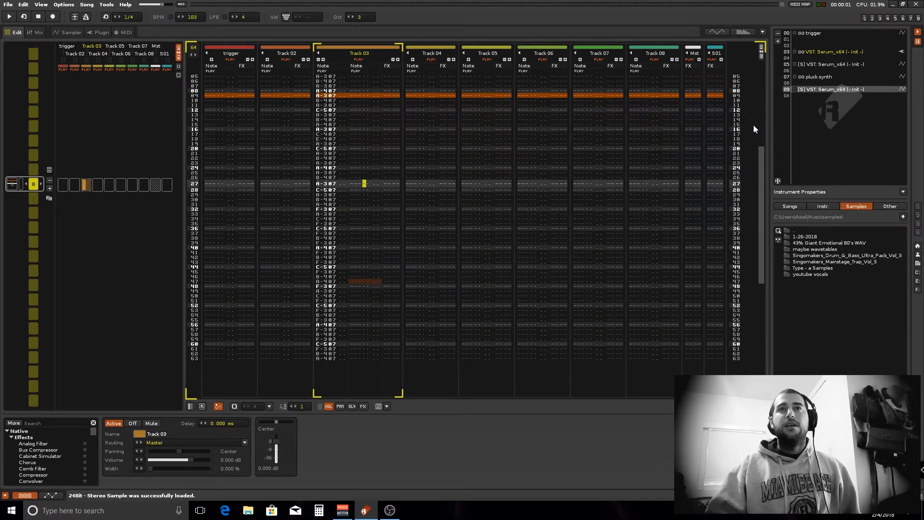
Rename Track 04 in the pattern editor as pad 1
click(421, 162)
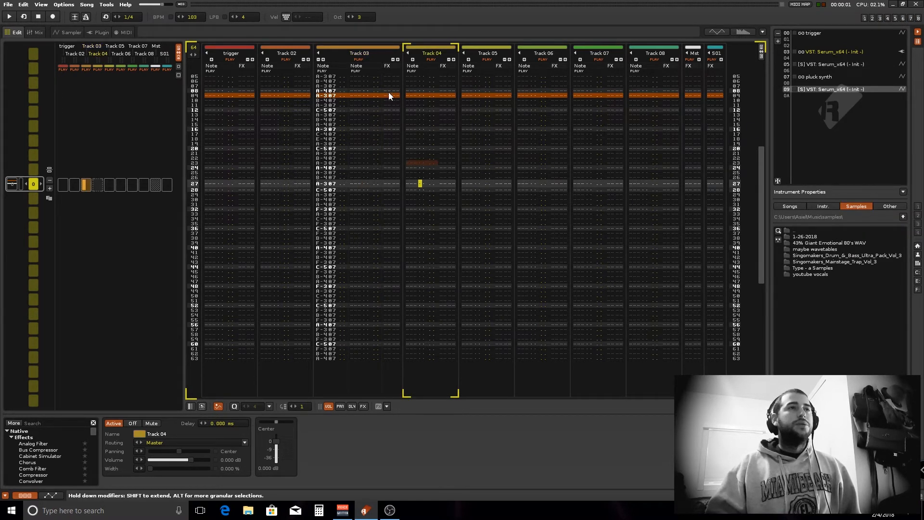
double_click(430, 53)
text(pad 1)
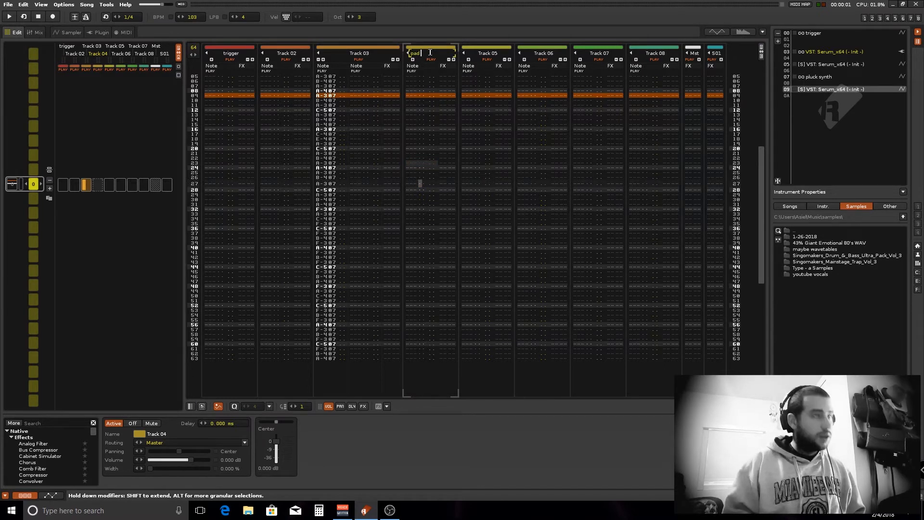
key(Return)
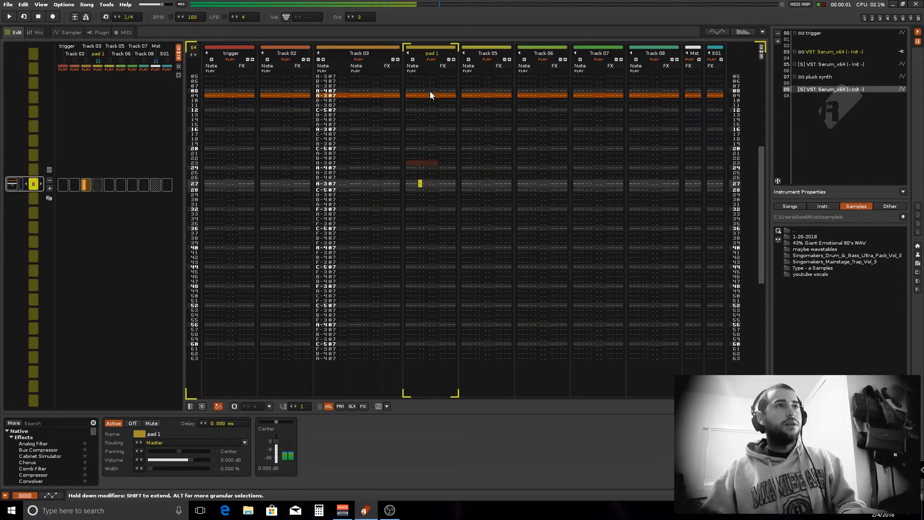
Rename Track 03 as pluck synth and play the pattern
double_click(364, 52)
text(pluck synth)
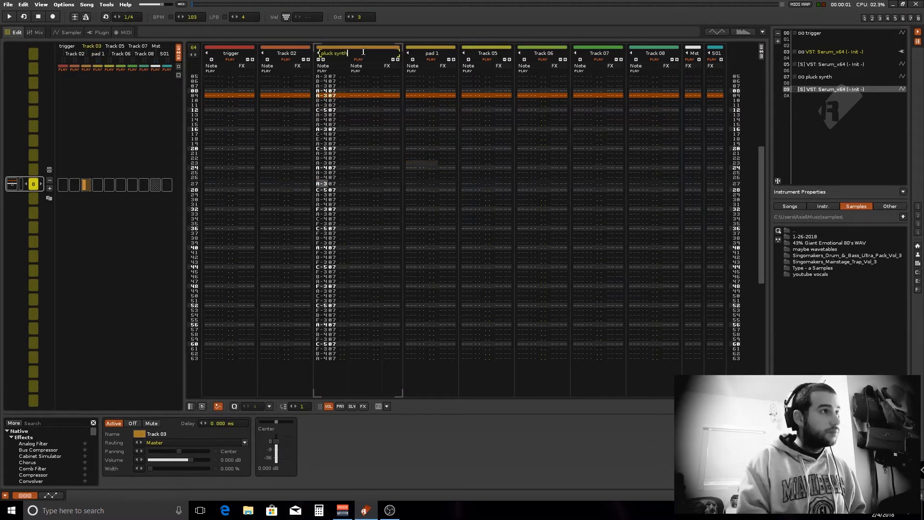
key(Return)
key(space)
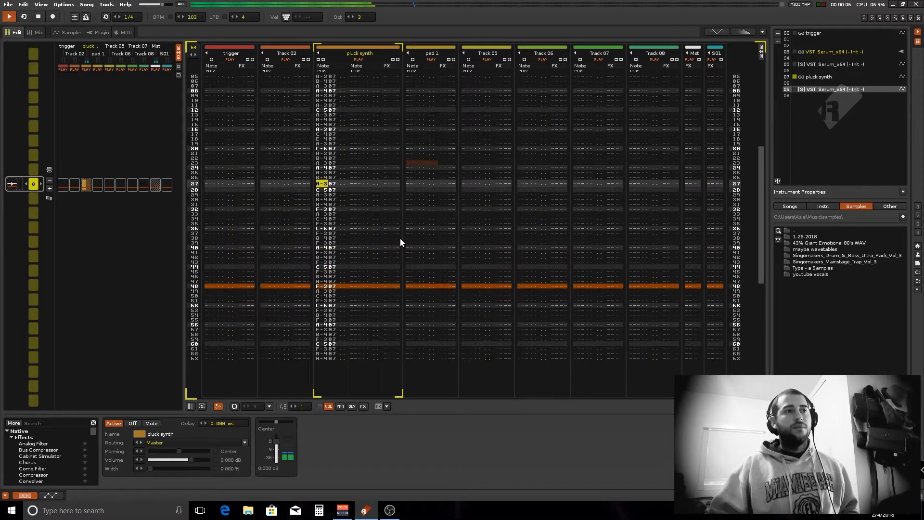
Stop playback and select the pad 1 track in the mixer
scroll(429, 231, up, 5)
key(space)
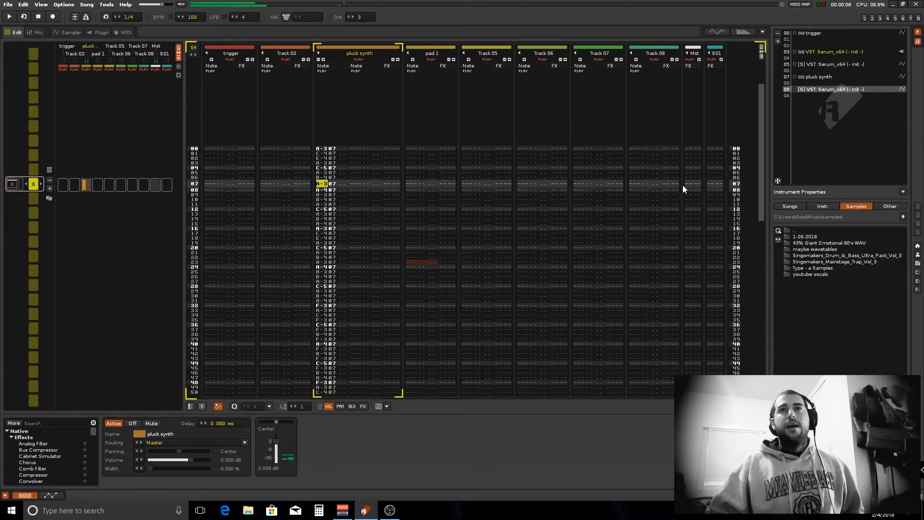
click(37, 33)
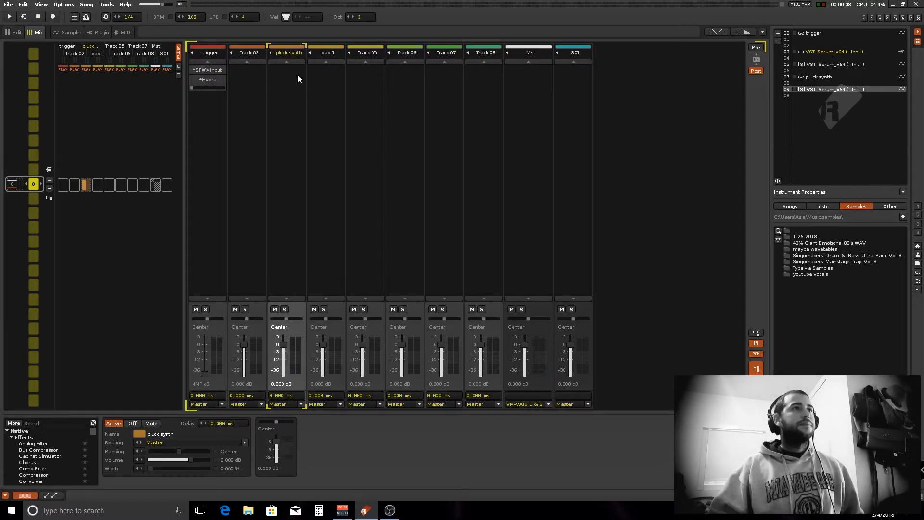
click(333, 54)
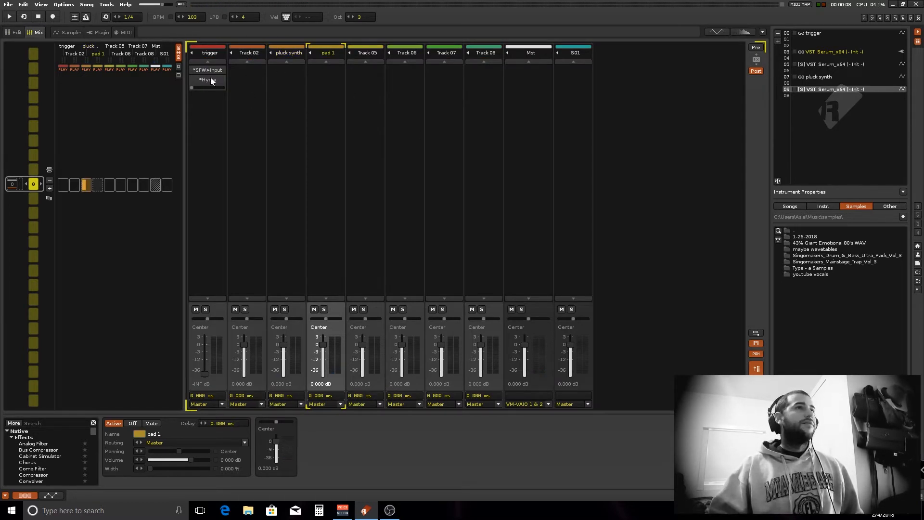
Assign all samples of the slot 09 instrument to modulation Set 01 and add an AHDSR device to its volume
click(68, 32)
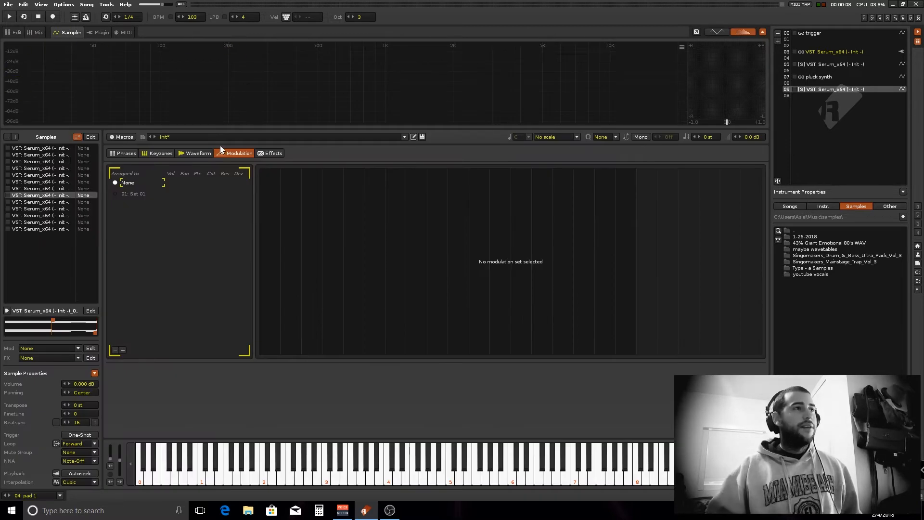
click(198, 153)
click(234, 153)
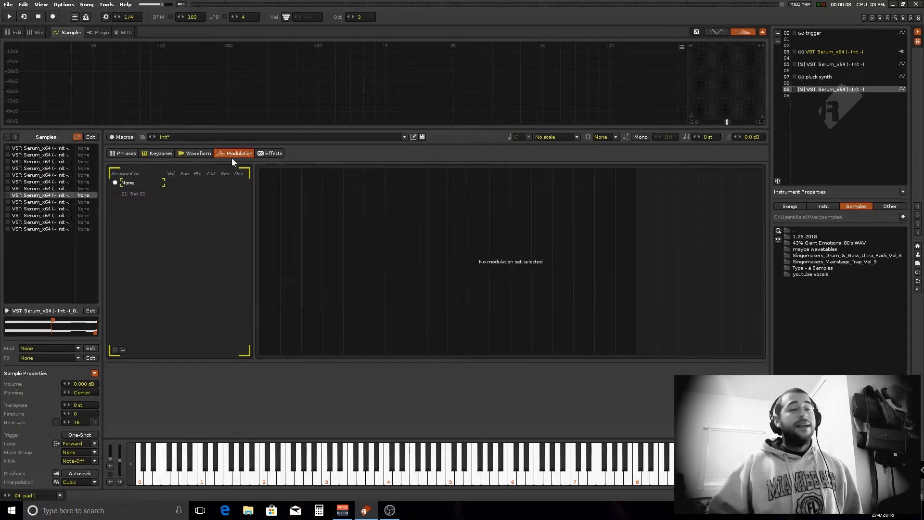
click(37, 150)
shift+click(38, 229)
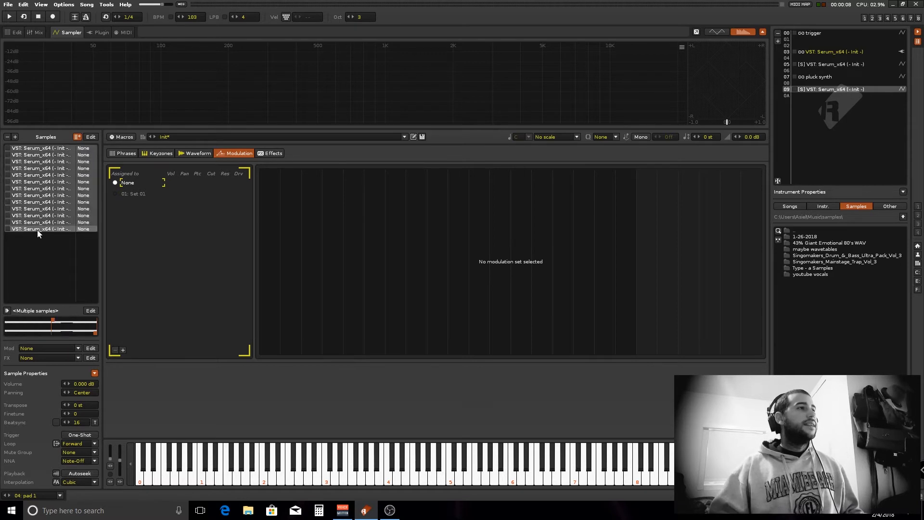
click(115, 193)
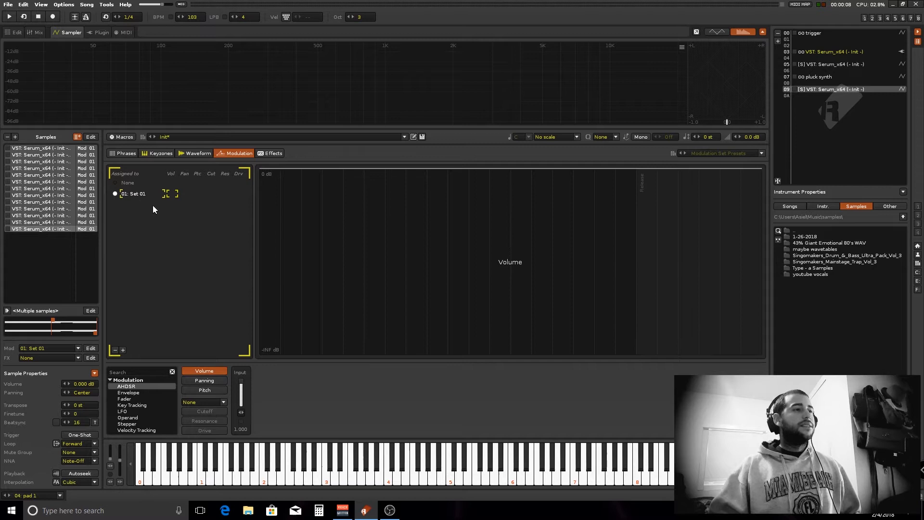
double_click(136, 386)
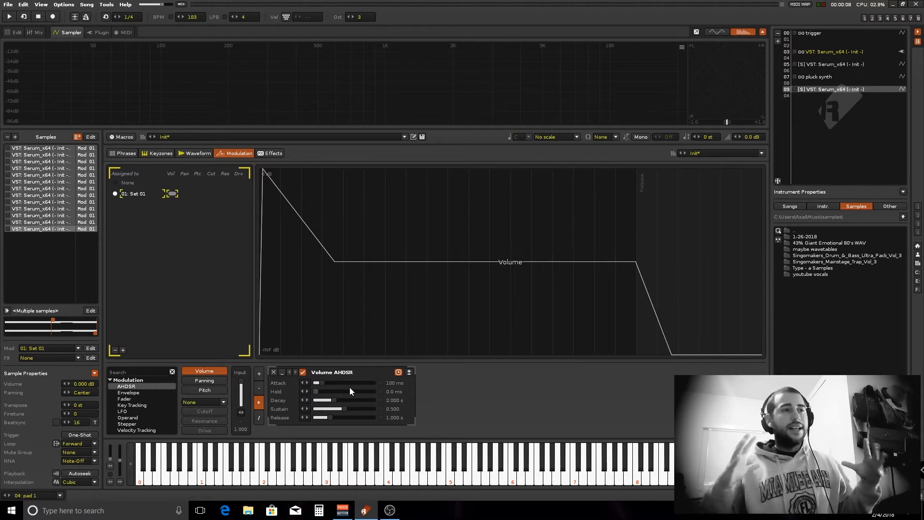
click(323, 385)
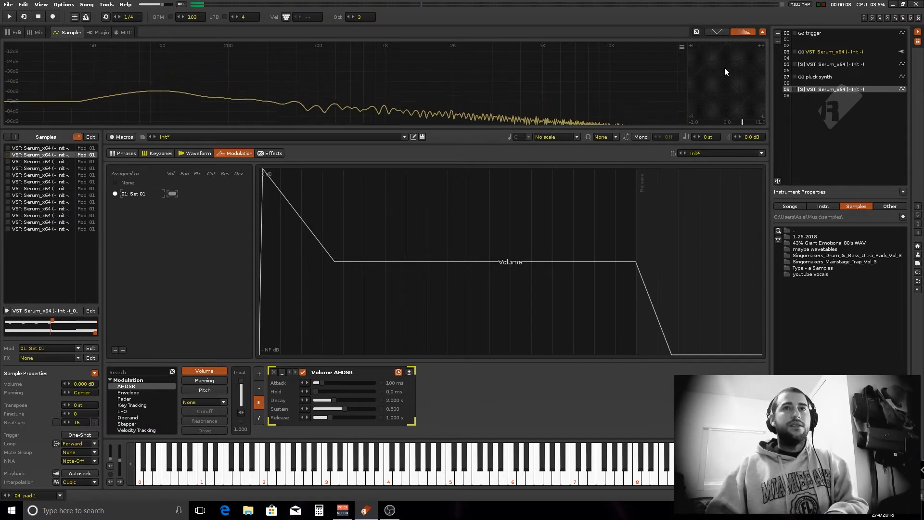
Transpose the pad instrument to 12 st and set its Volume AHDSR attack to 698 ms and sustain to 0.604
double_click(712, 137)
text(12)
key(Return)
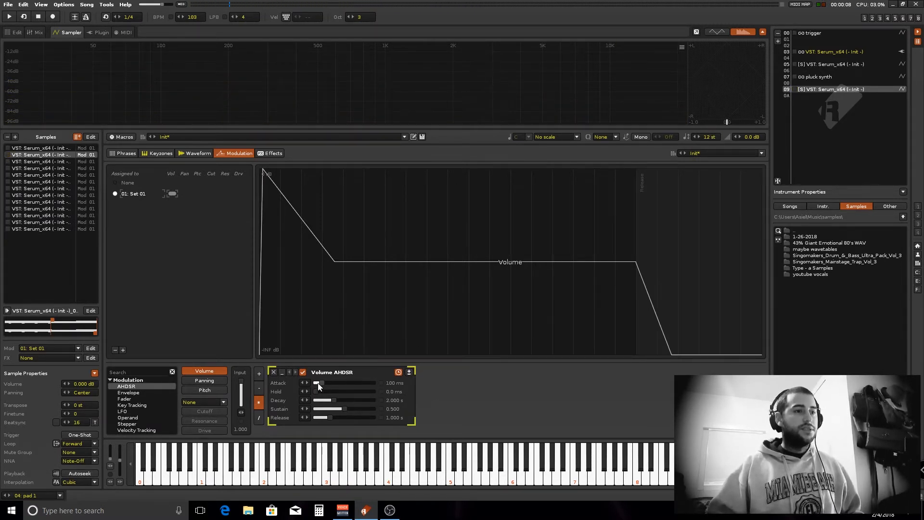
drag(325, 385, 352, 409)
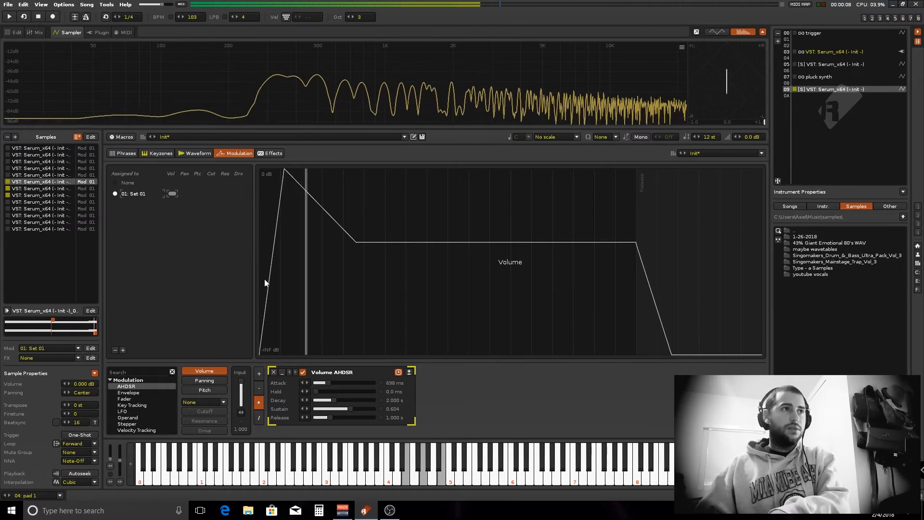
Enter an A-3, C-4, E-4 chord with instrument 09 on line 00 of the pad 1 track and play the pattern
click(17, 33)
key(Escape)
click(410, 149)
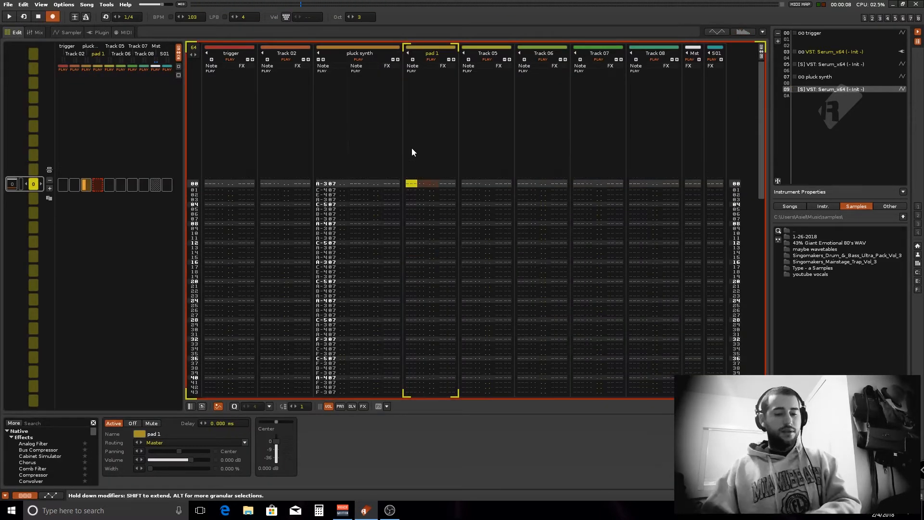
key(n)
key(q)
key(e)
key(space)
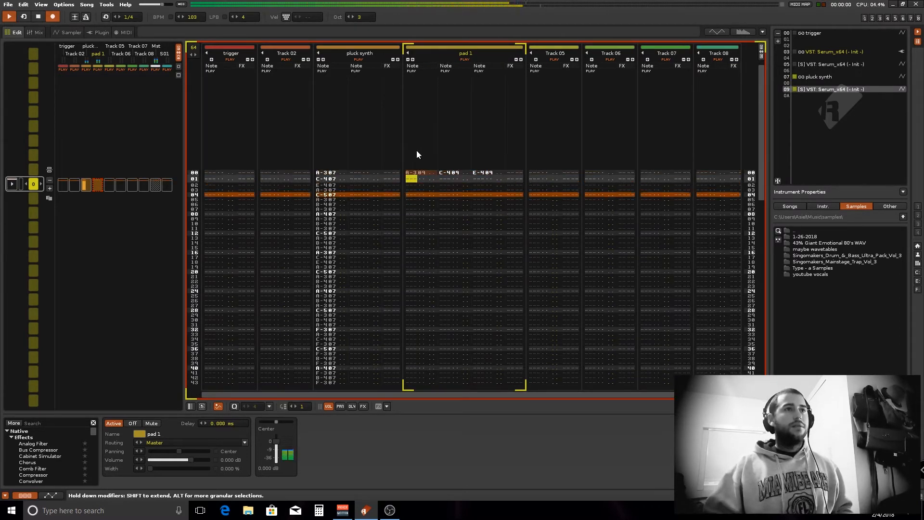
Set the pad 1 track's volume to -3 dB in the mixer
click(36, 32)
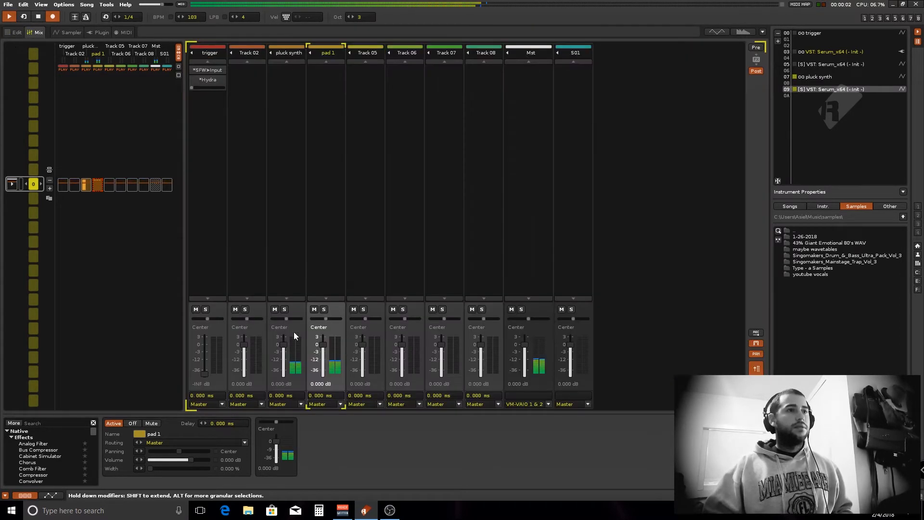
double_click(321, 384)
text(-3)
key(Return)
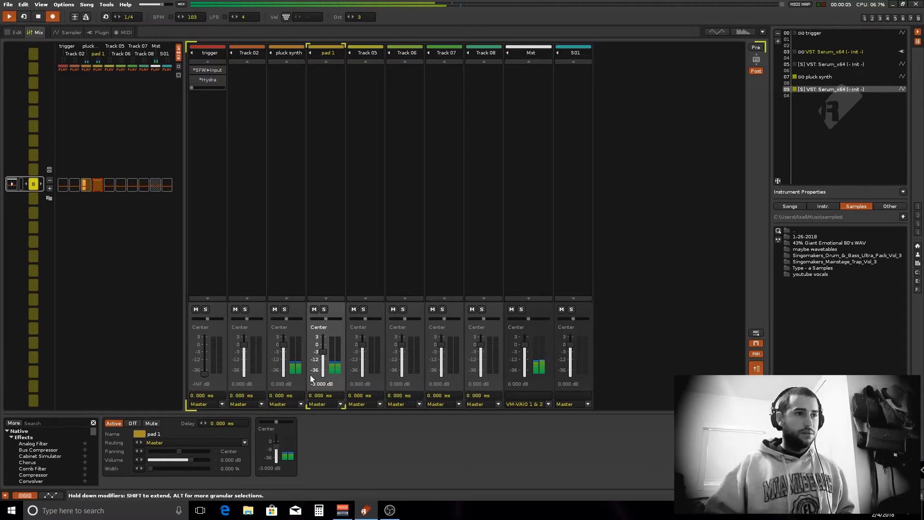
Examine the pad's pattern, sample waveform and volume modulation, stopping playback along the way
click(14, 32)
click(447, 230)
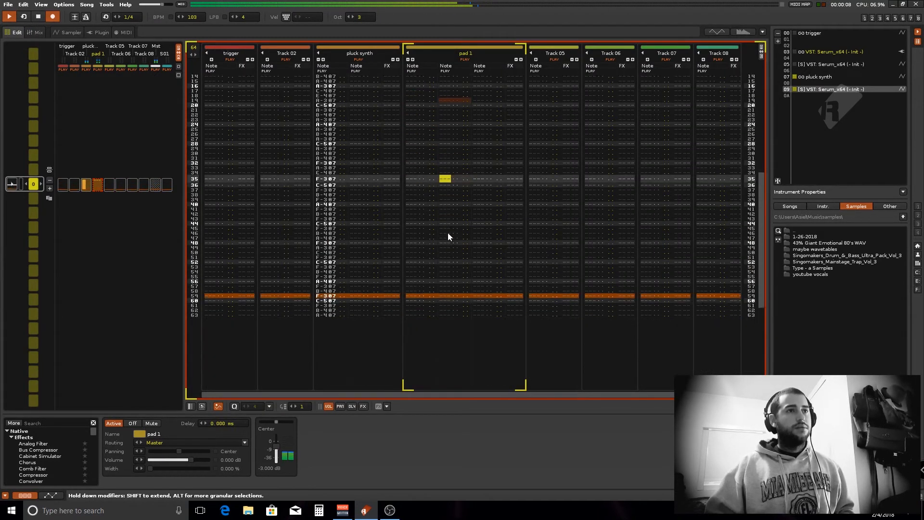
click(71, 32)
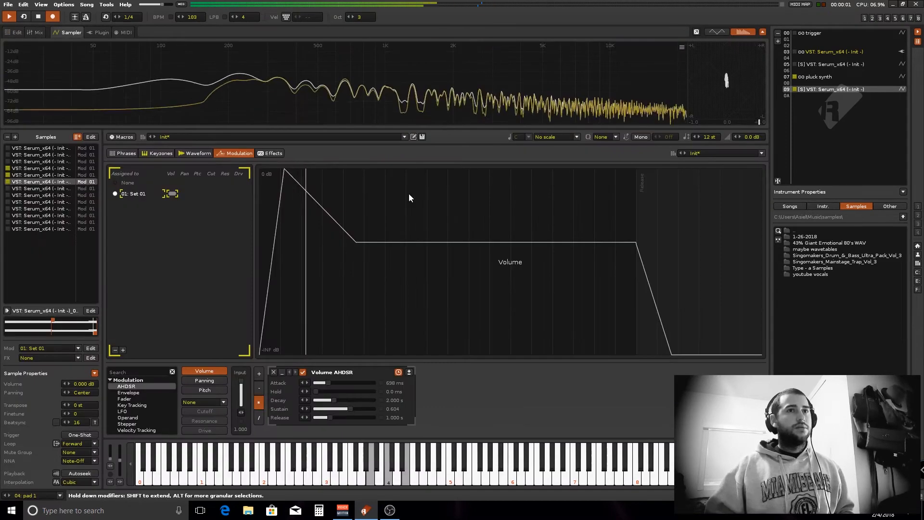
click(210, 153)
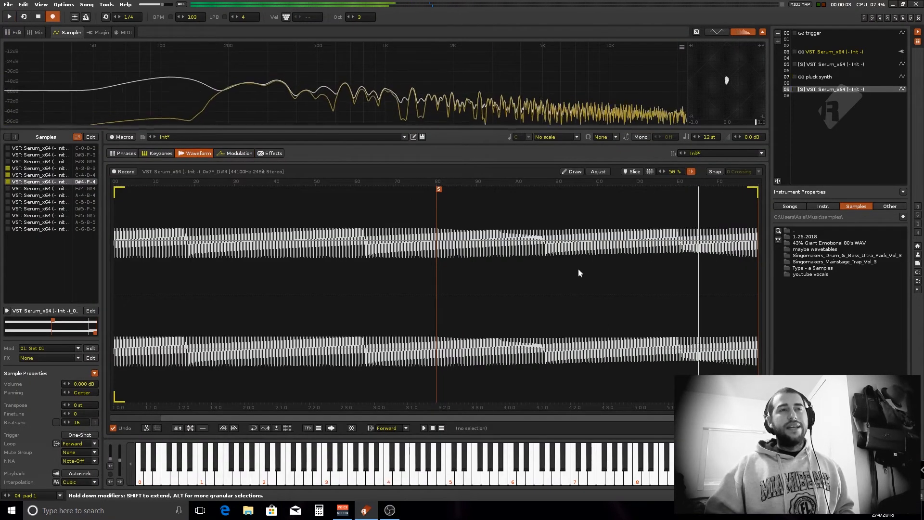
key(space)
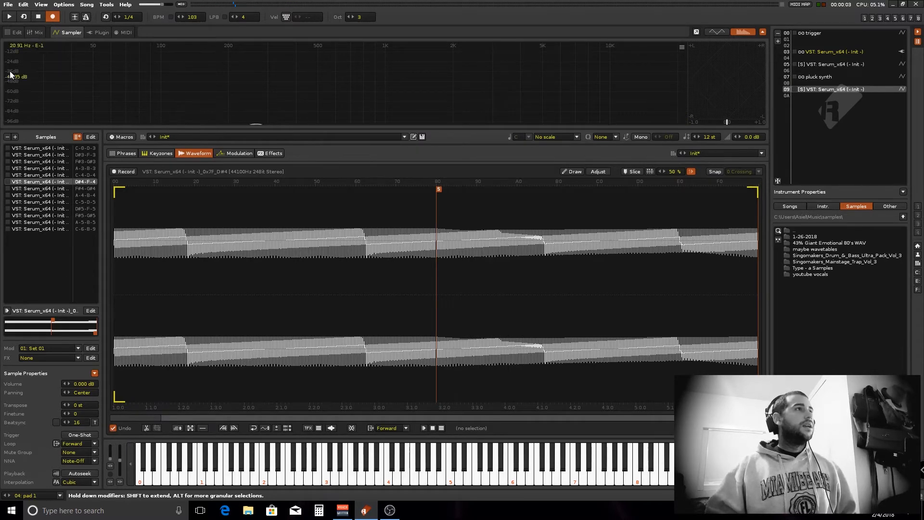
click(36, 32)
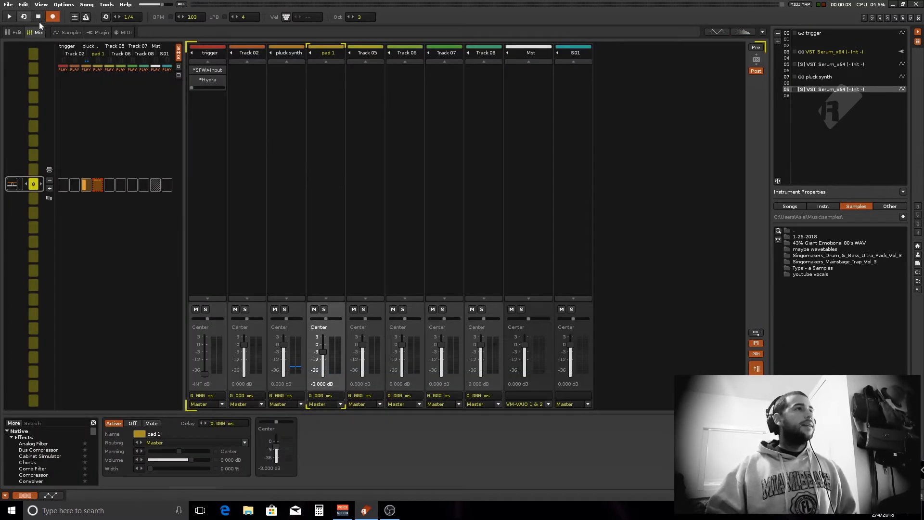
click(68, 33)
click(239, 153)
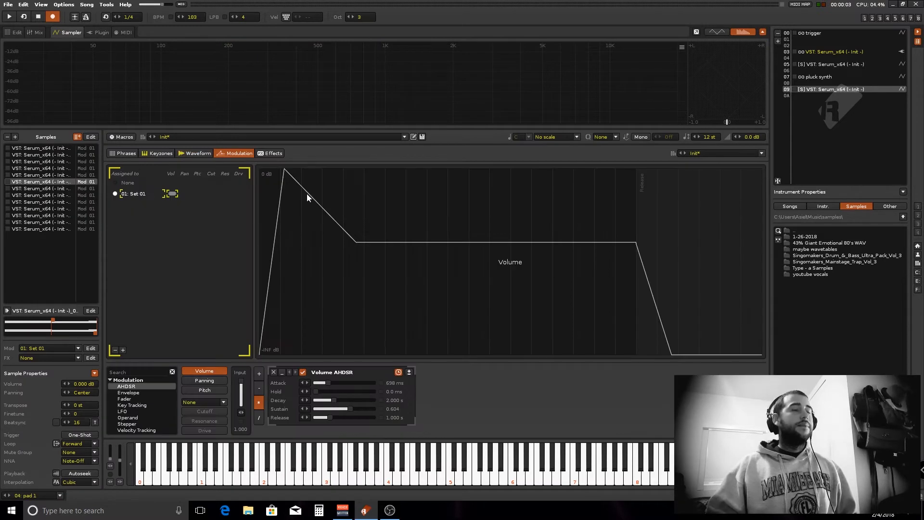
Create an FX chain for the pad instrument and add an Analog Filter to it
click(271, 153)
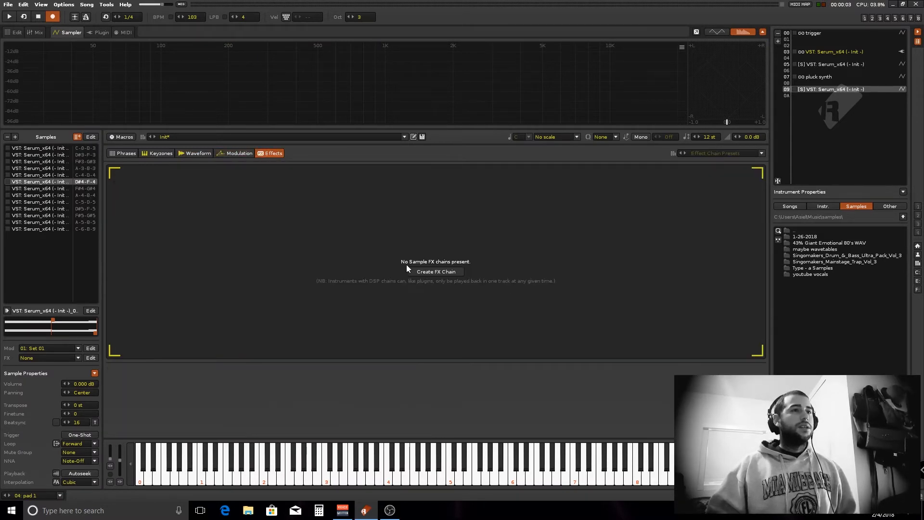
click(418, 272)
scroll(135, 398, up, 2)
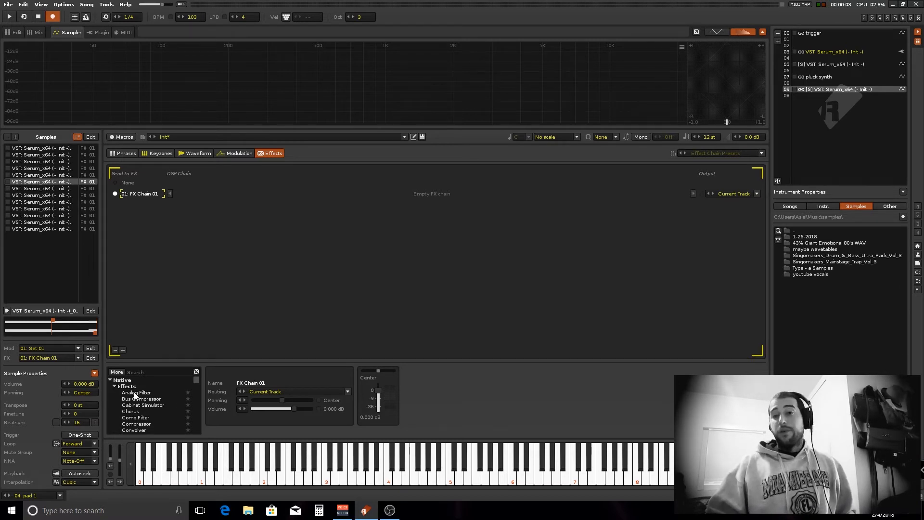
drag(136, 394, 193, 194)
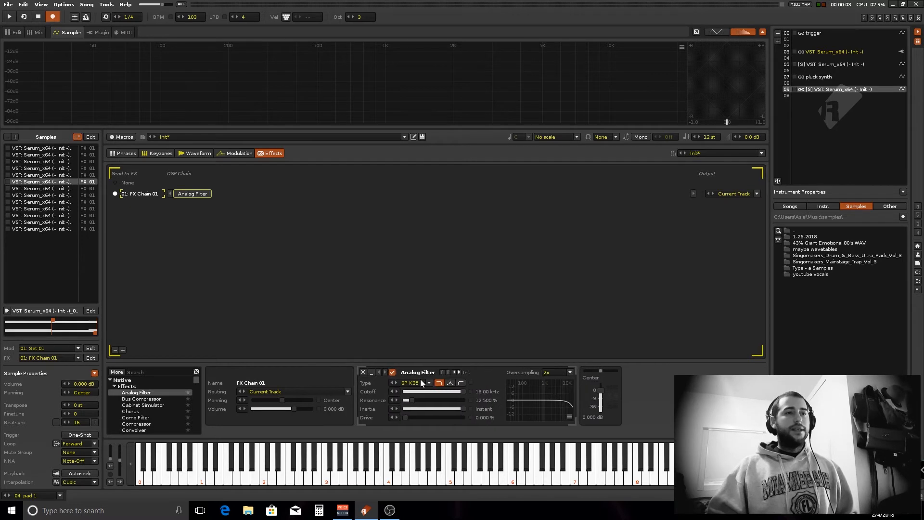
Switch the Analog Filter to 4P Moog and lower its cutoff to about 0.53 kHz while the pattern plays
click(396, 382)
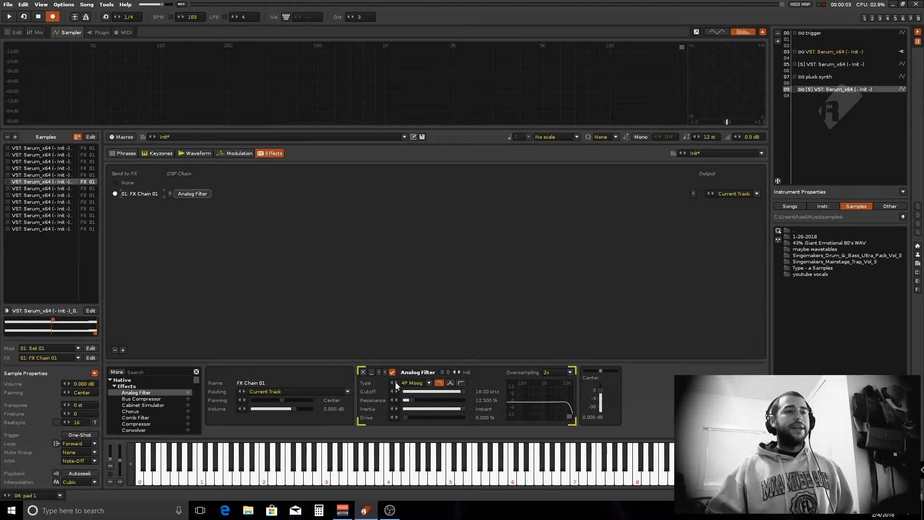
key(space)
drag(464, 391, 421, 392)
key(space)
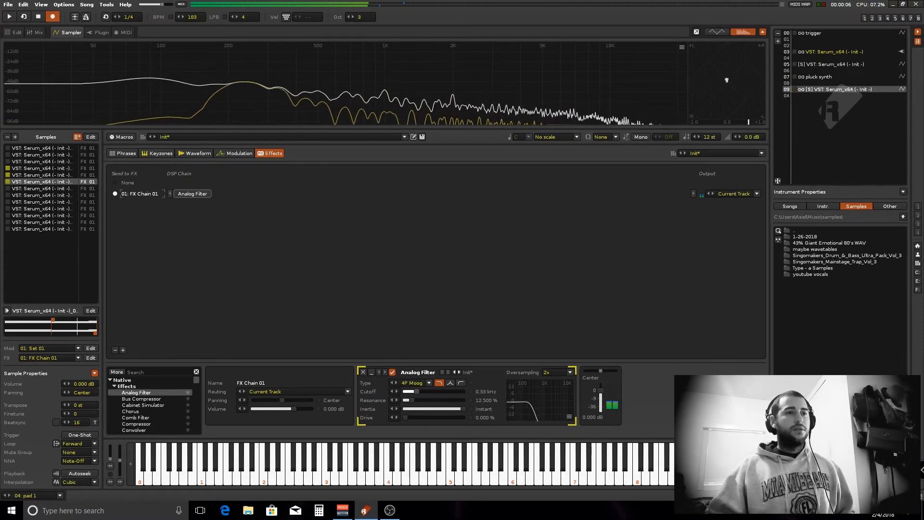
Map Macro 1 to the Analog Filter's cutoff with a minimum of 0.29 kHz and play the pattern
click(120, 138)
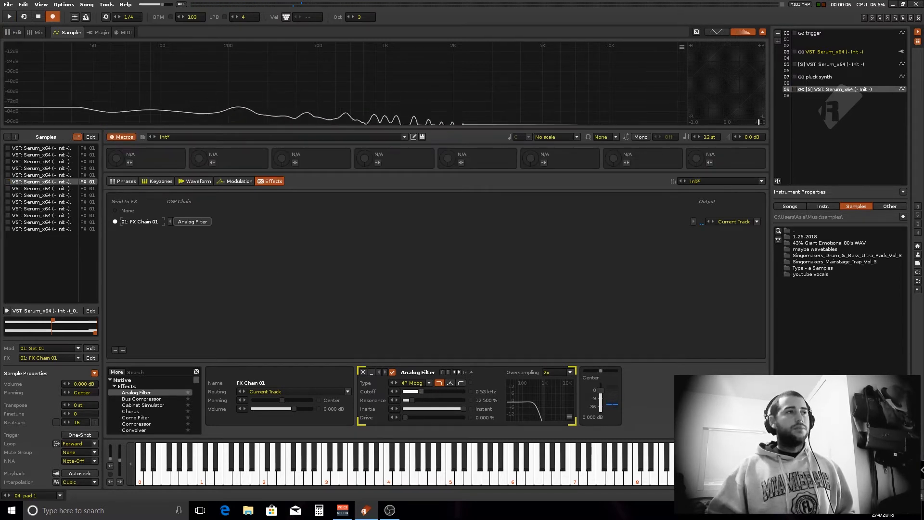
click(129, 163)
click(423, 393)
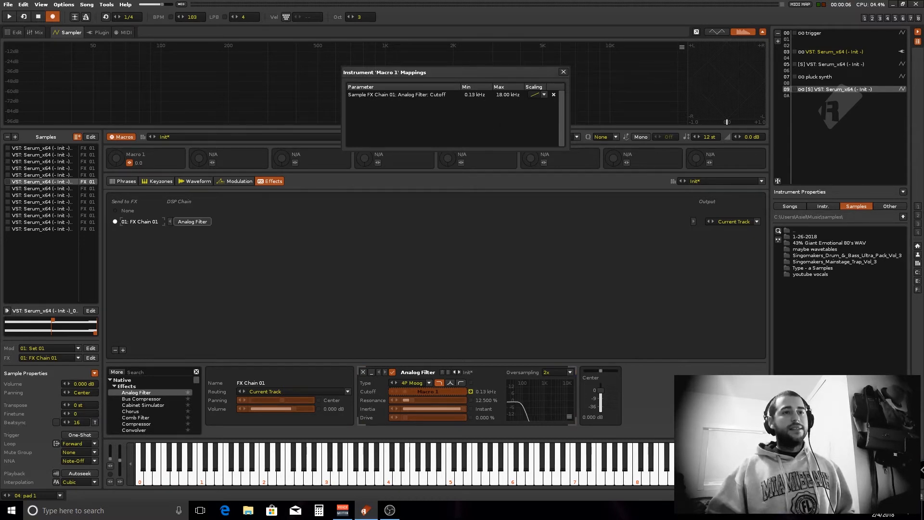
key(space)
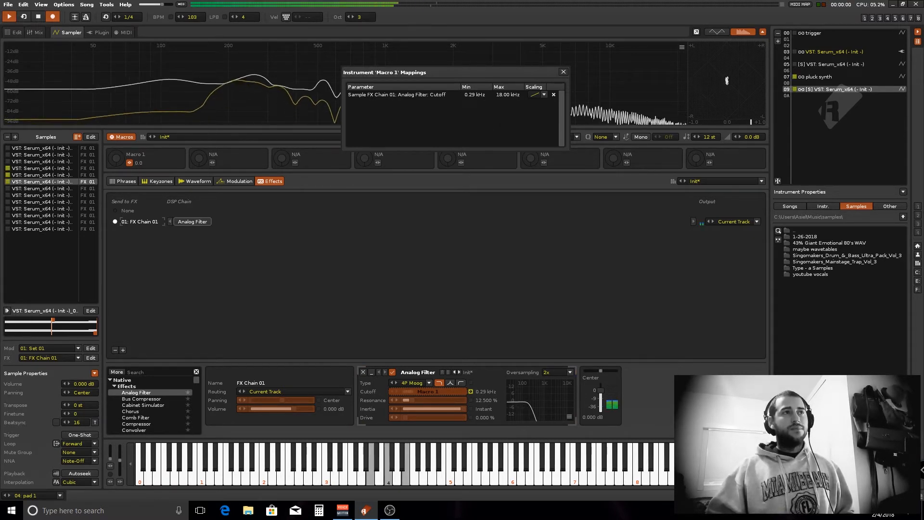
Turn Macro 1 up to 100 and limit its cutoff mapping to a maximum of 5.32 kHz
drag(116, 159, 117, 125)
drag(508, 95, 509, 121)
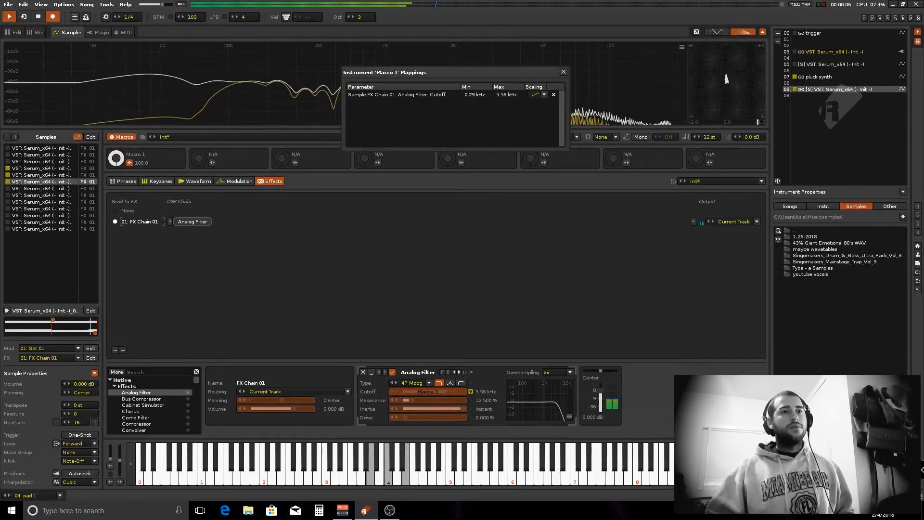
click(563, 72)
Turn Macro 1 down to 14.0 by ear and rename it filter 1
drag(116, 159, 116, 201)
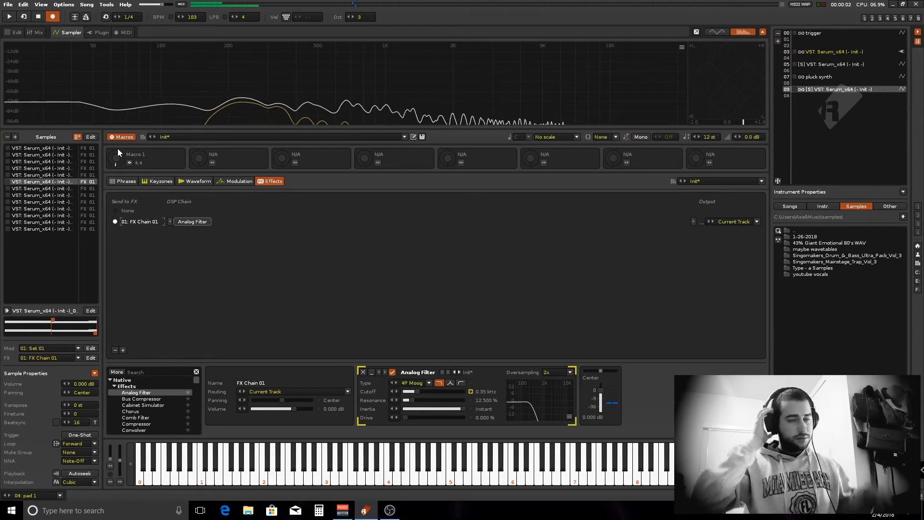
key(space)
mouse_move(116, 158)
mouse_down()
mouse_move(116, 134)
mouse_move(117, 154)
mouse_up()
key(space)
double_click(130, 155)
text(filter)
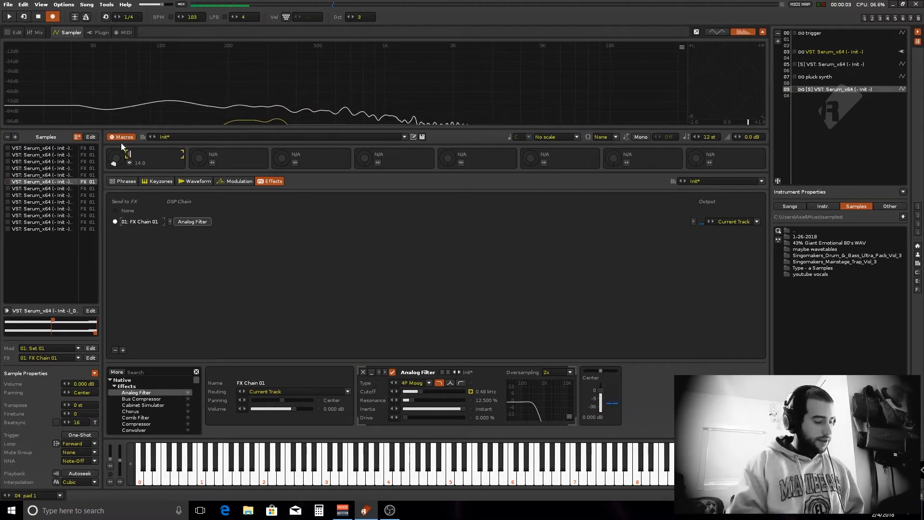
key(Return)
Play the pattern briefly, return to the pad instrument's effects and open the mappings of the filter 1 macro
key(space)
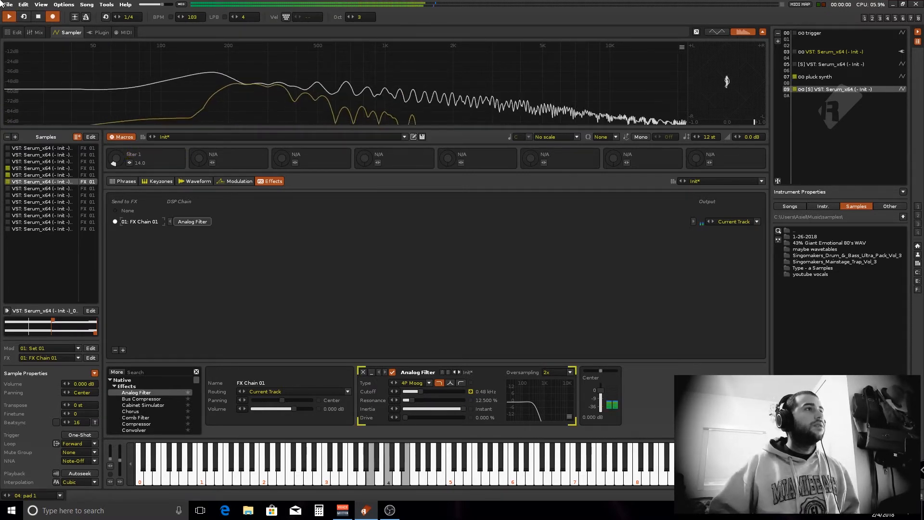
click(17, 33)
key(space)
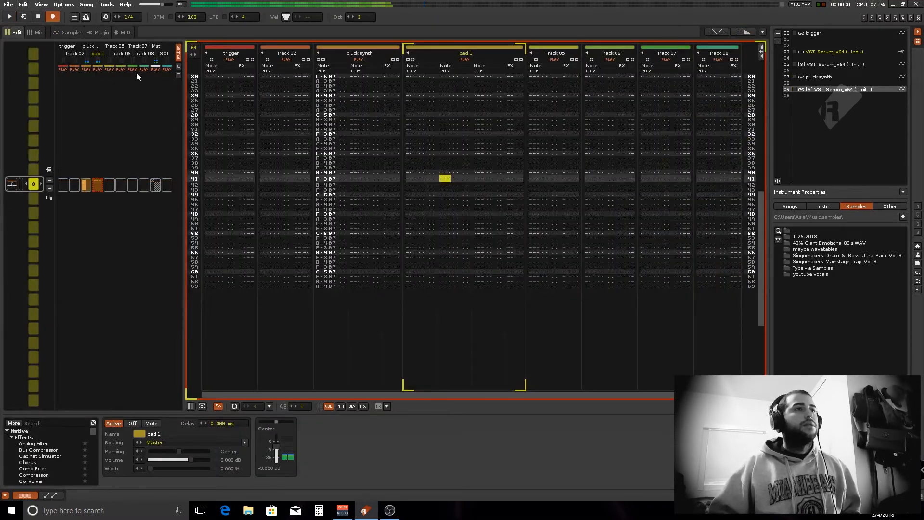
click(67, 32)
click(129, 163)
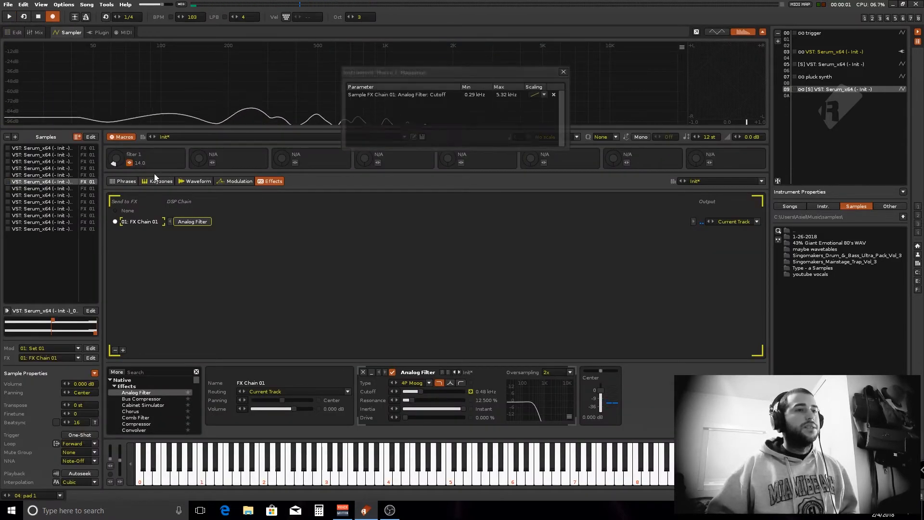
Map the Analog Filter's resonance to the filter 1 macro as well, with a maximum of 30%
drag(101, 155, 126, 117)
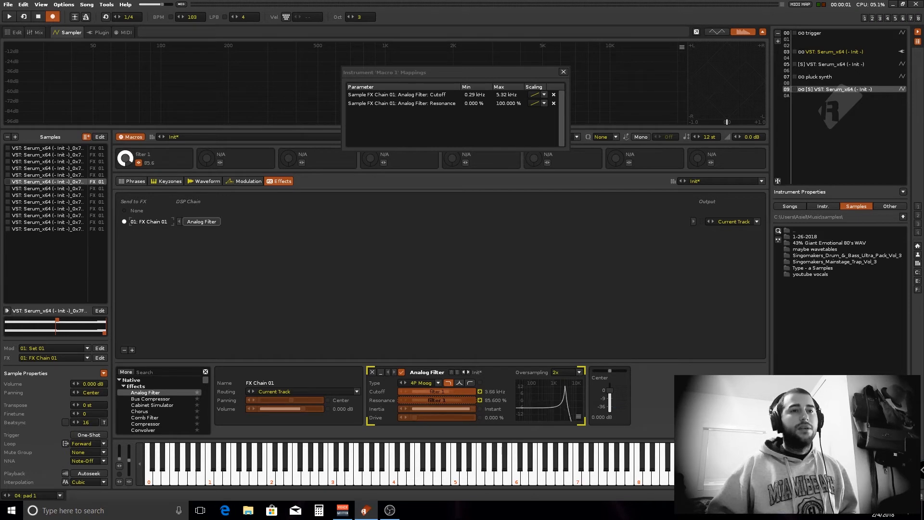
drag(502, 107, 502, 117)
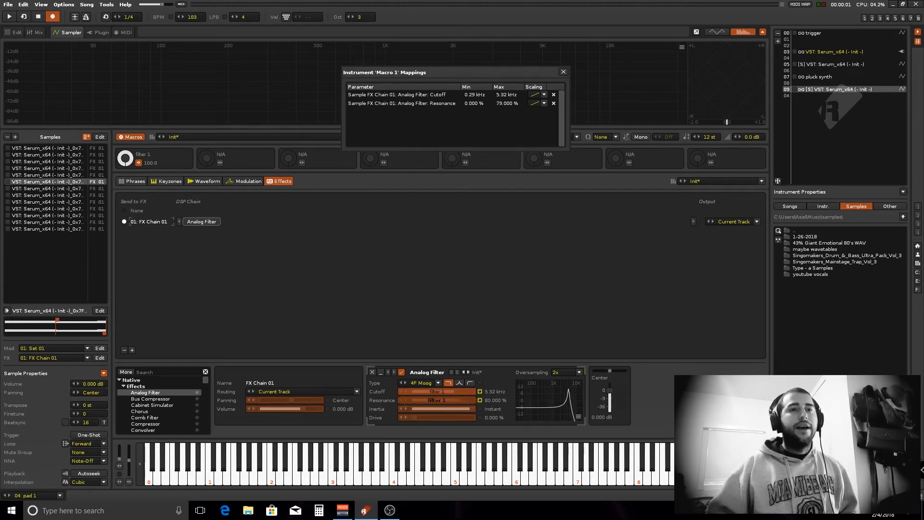
text(30)
key(Return)
Play the pattern while turning the filter 1 macro down to 0, and close the macro mappings
key(space)
drag(126, 158, 127, 205)
key(space)
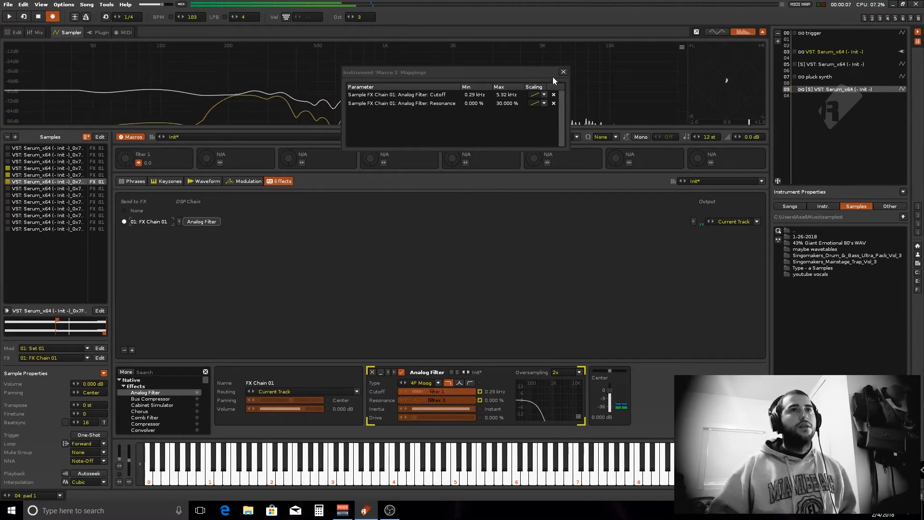
click(559, 75)
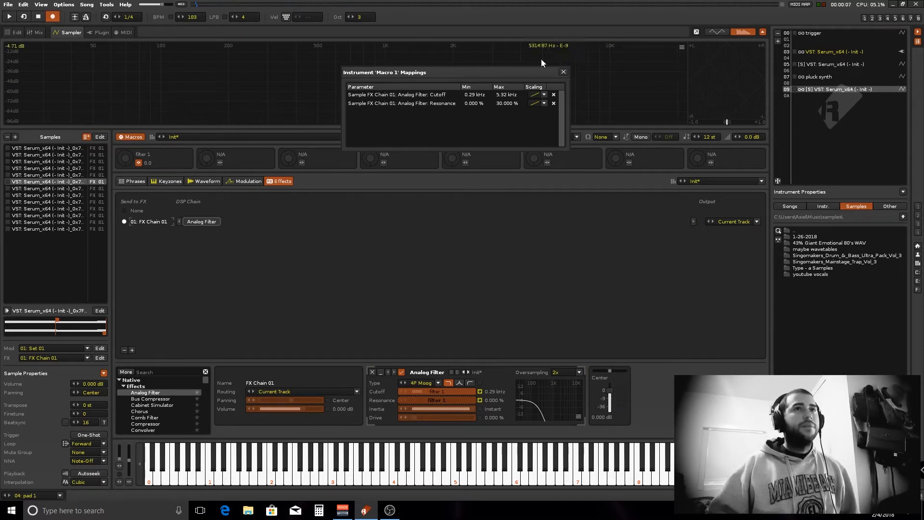
click(564, 72)
Add a second FX chain named wet 1 and place a Send device after the Analog Filter in FX Chain 01
click(132, 350)
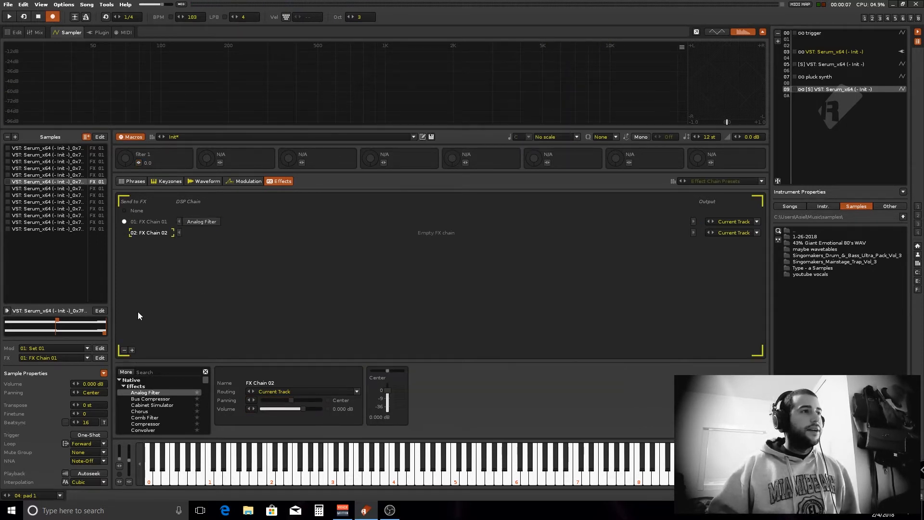
double_click(152, 233)
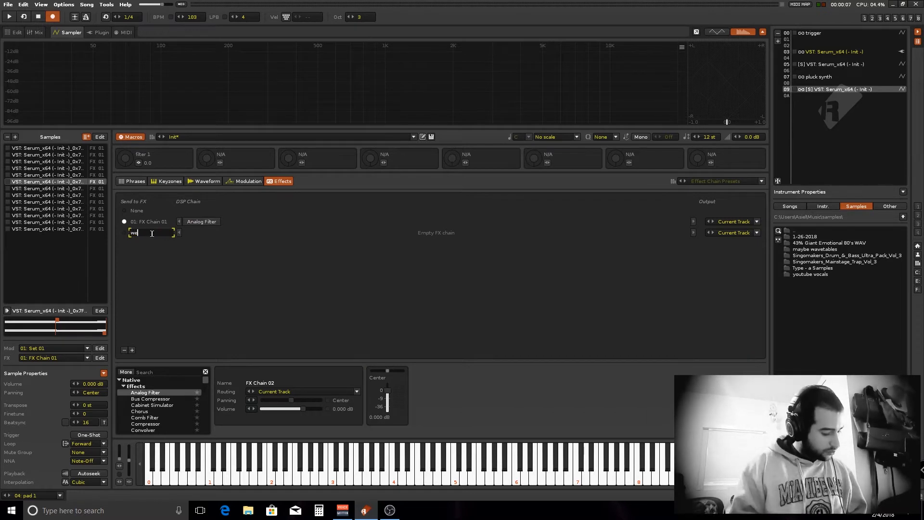
text(wet 1)
key(Return)
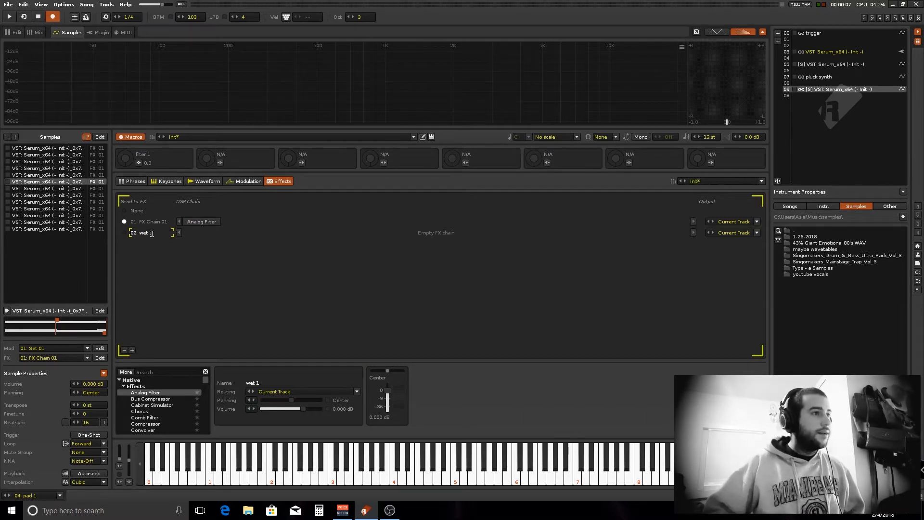
text(send)
drag(139, 399, 227, 222)
Find the mpReverb effect and add it to the wet 1 chain
click(156, 374)
text(mp)
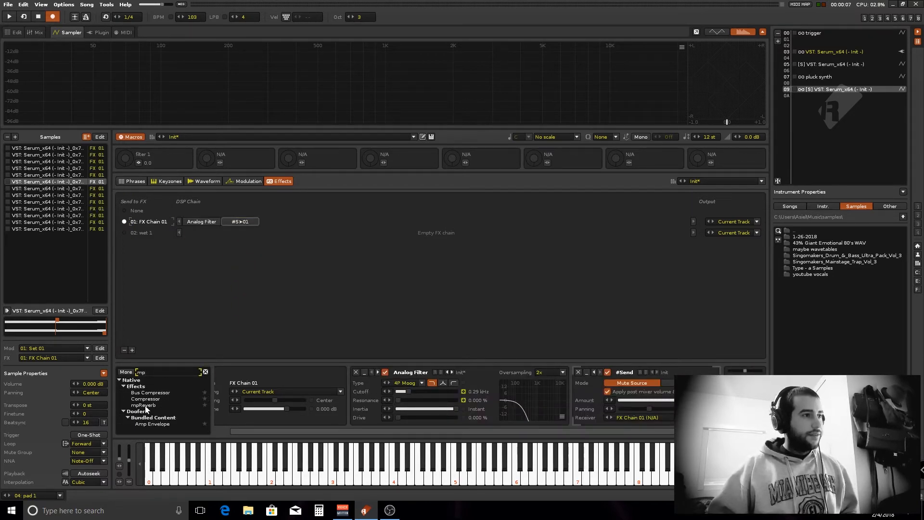
drag(144, 405, 212, 240)
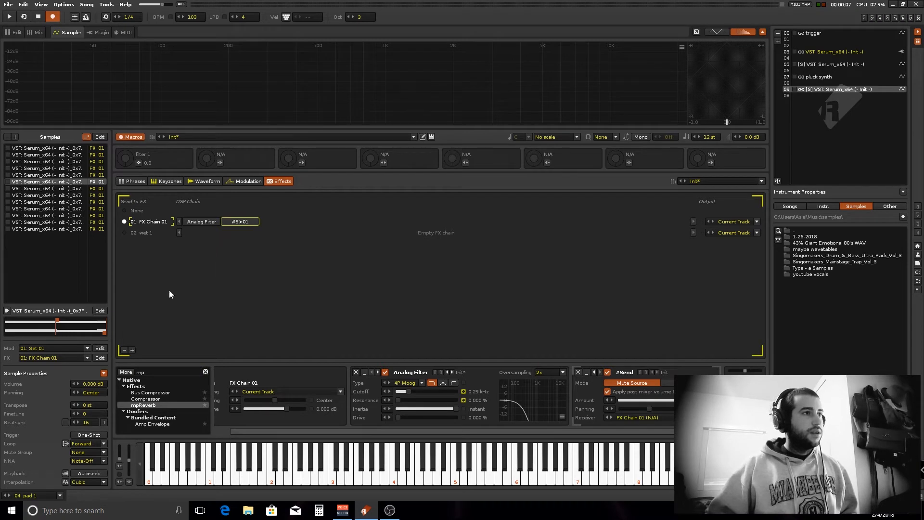
drag(153, 408, 198, 233)
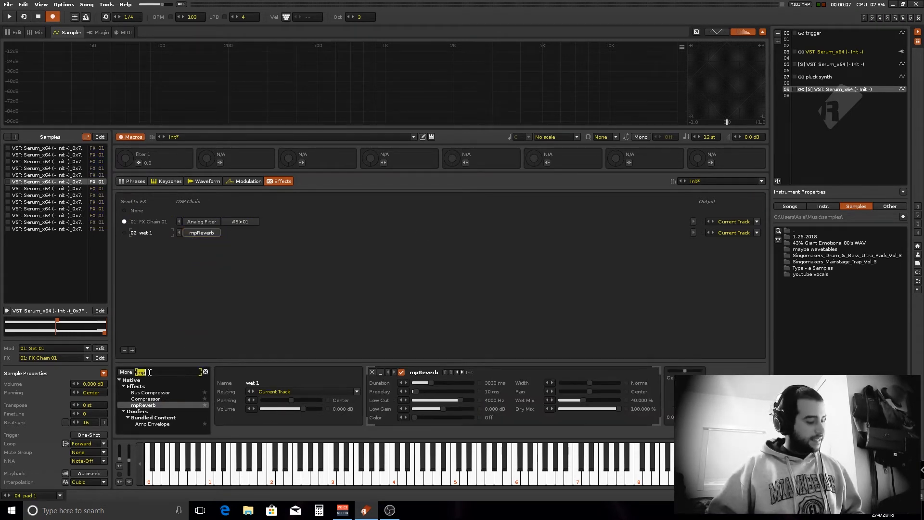
Insert a Delay between the Analog Filter and the Send, set its sync values to 4 and 6, and lower its send level
text(del)
drag(140, 395, 231, 273)
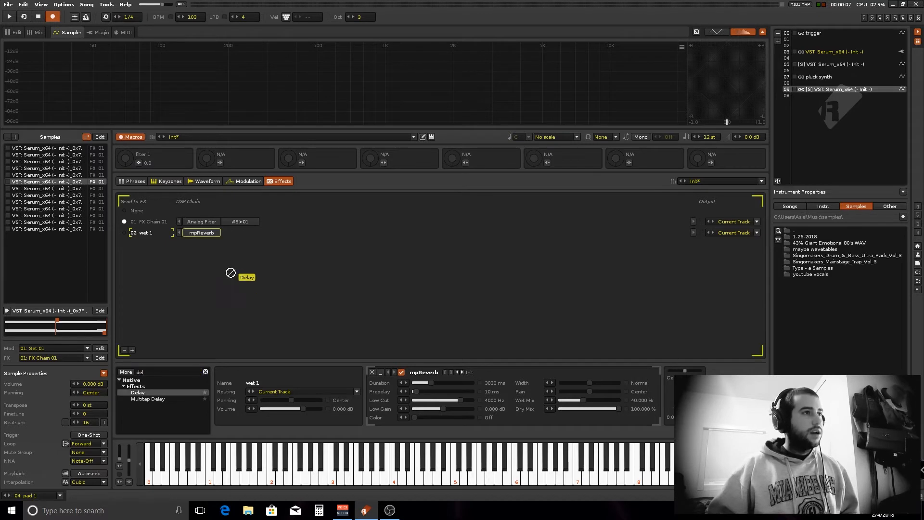
drag(228, 224, 231, 223)
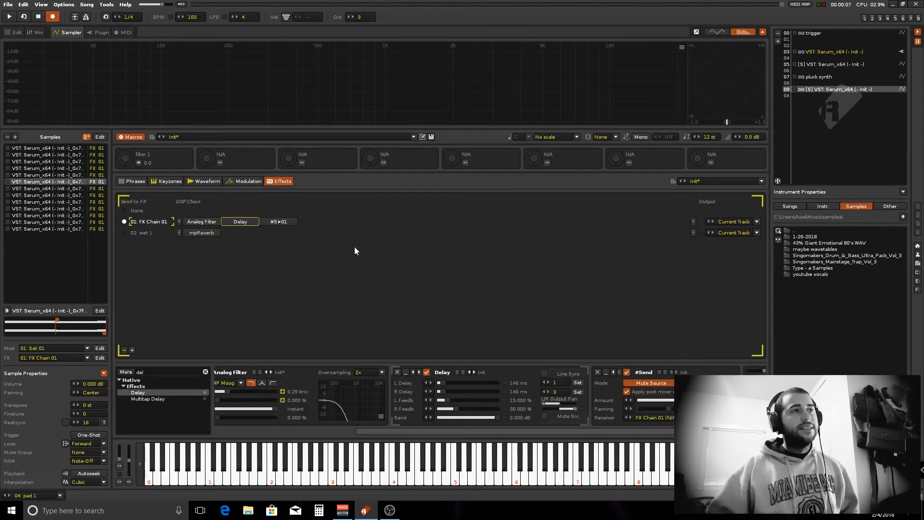
click(549, 392)
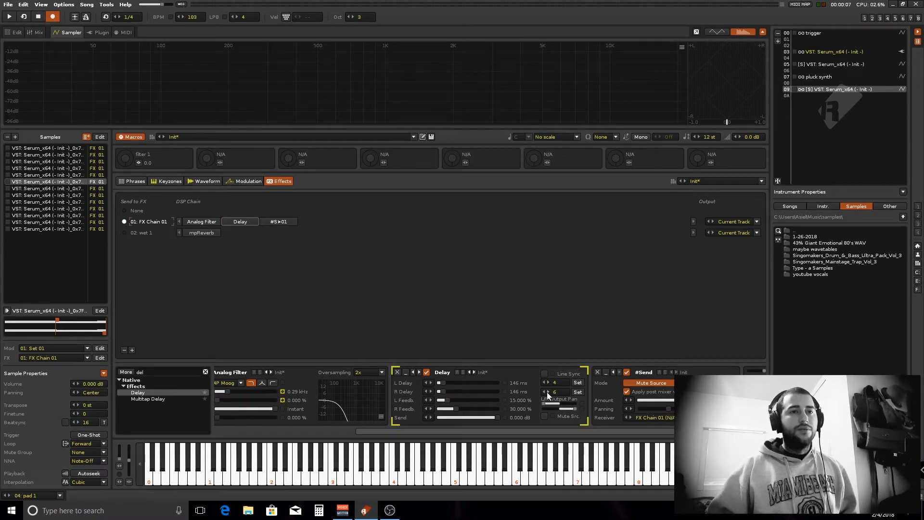
drag(497, 418, 455, 418)
Set the mpReverb in wet 1 to 100% wet and 0% dry, with Color raised to its maximum
click(208, 236)
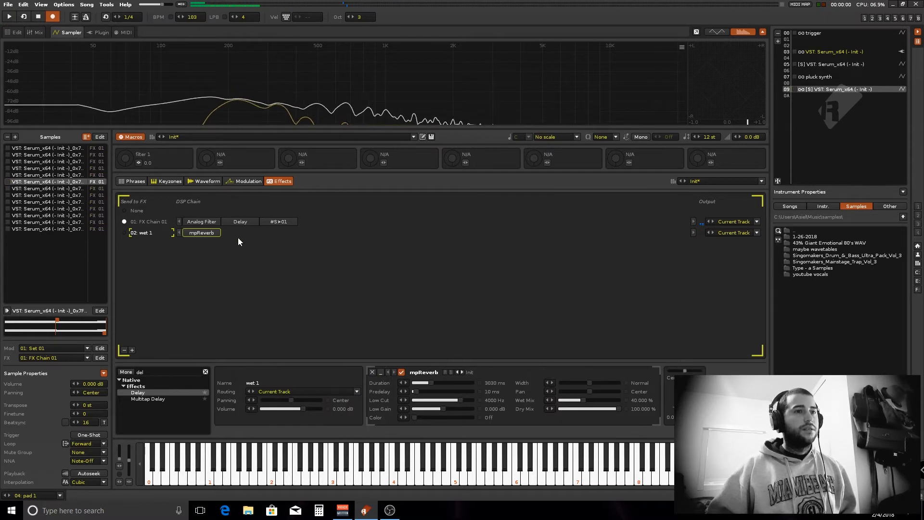
drag(624, 409, 560, 409)
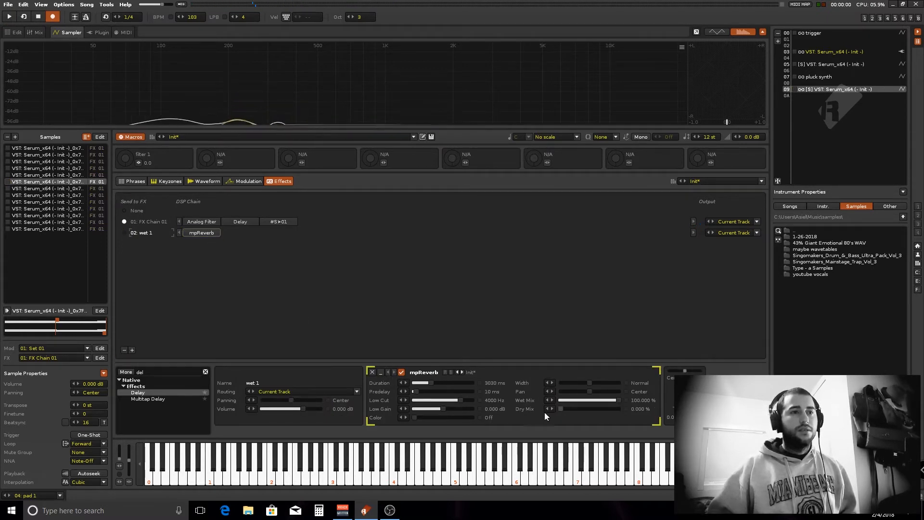
drag(416, 418, 474, 418)
Play the pattern while sweeping the filter 1 macro, returning it to 0
key(space)
mouse_move(125, 158)
mouse_down()
mouse_move(125, 116)
mouse_move(123, 174)
mouse_up()
key(space)
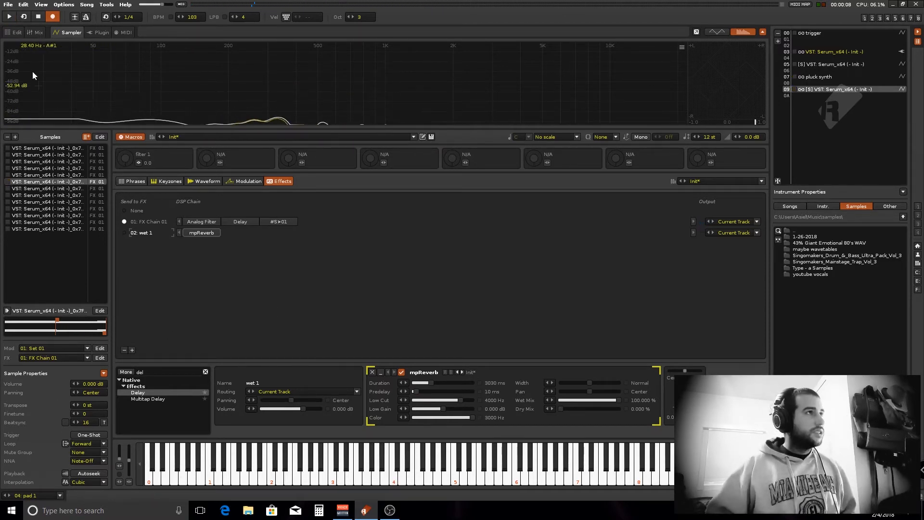
Add an Instr. Macros device to the pad 1 track in the mixer
click(14, 32)
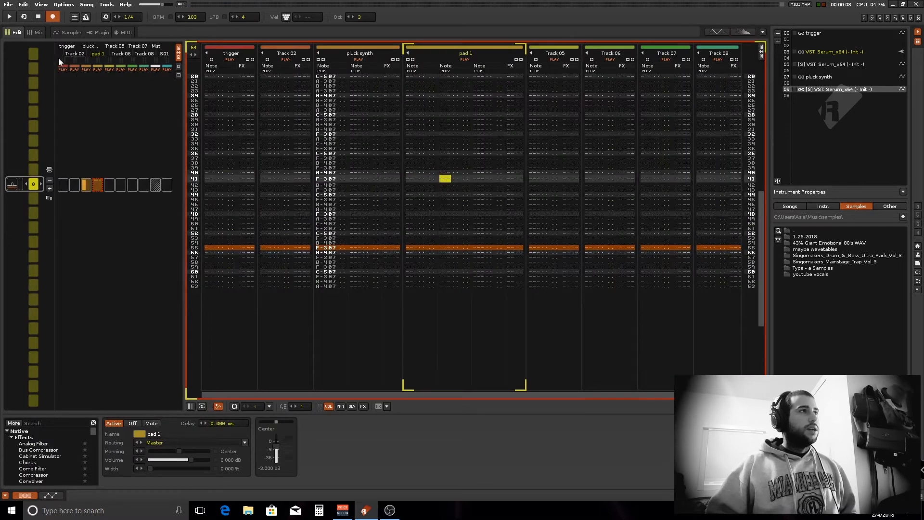
click(41, 34)
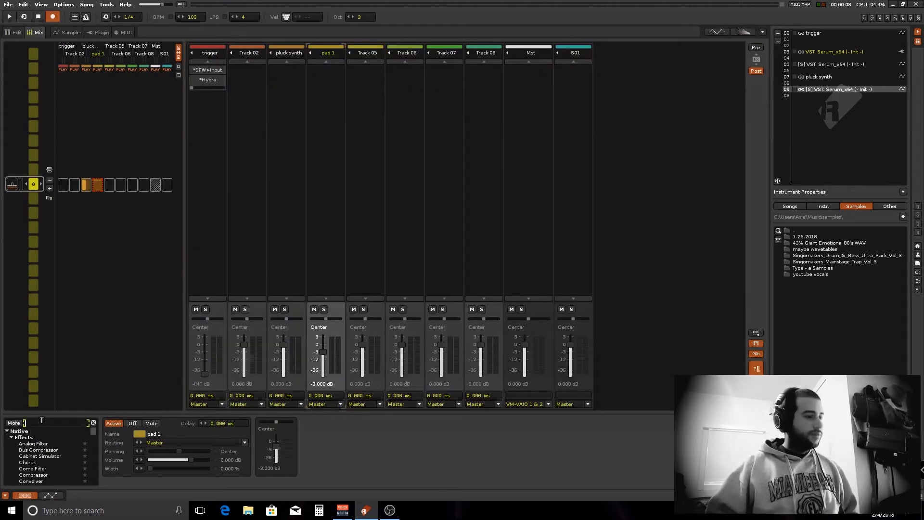
text(instr)
drag(47, 450, 314, 227)
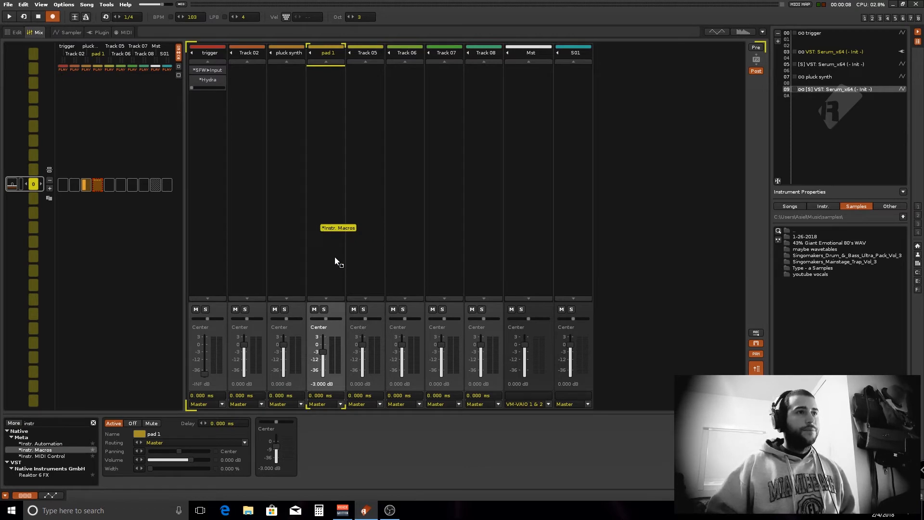
drag(278, 236, 326, 207)
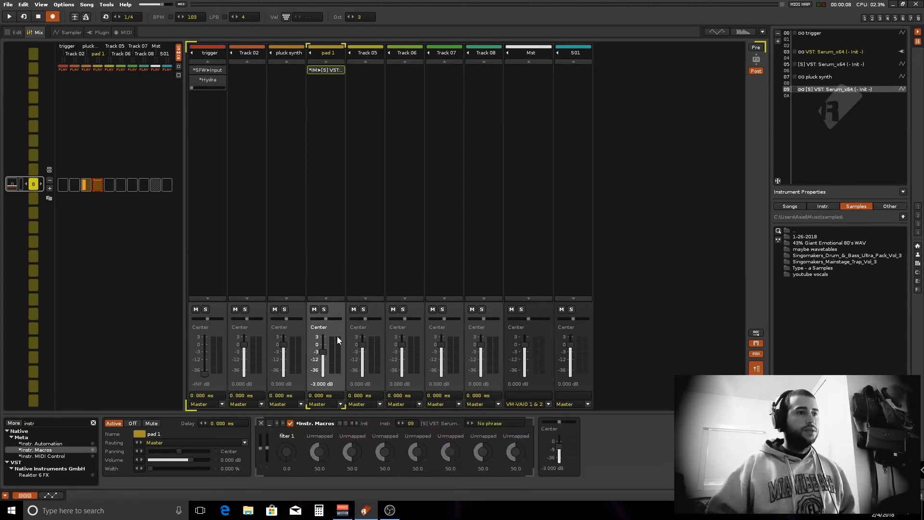
Create an automation envelope for filter 1 on pad 1 and, during playback, add an early peak at about 75%
click(51, 494)
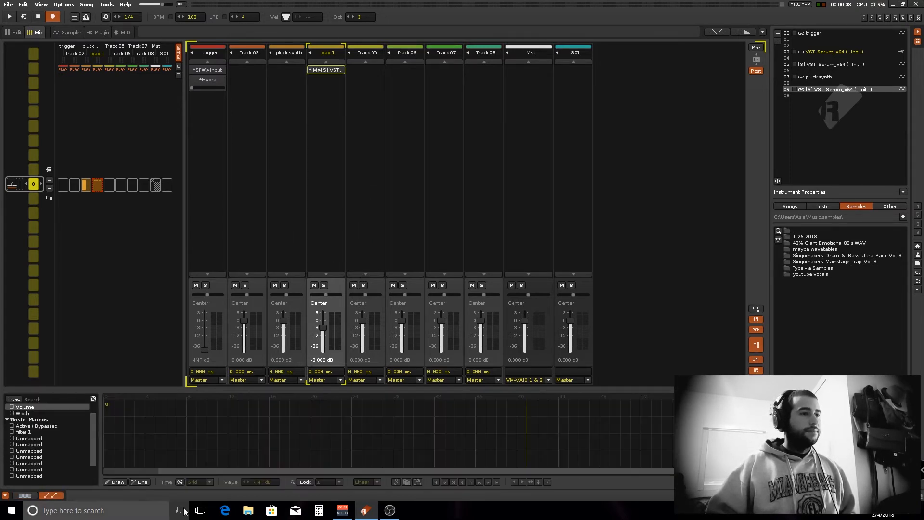
click(23, 433)
key(space)
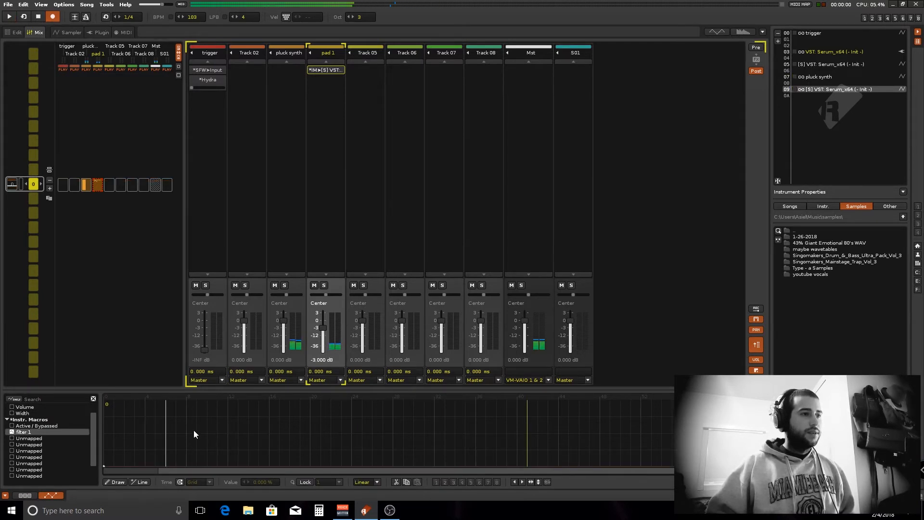
drag(157, 421, 170, 415)
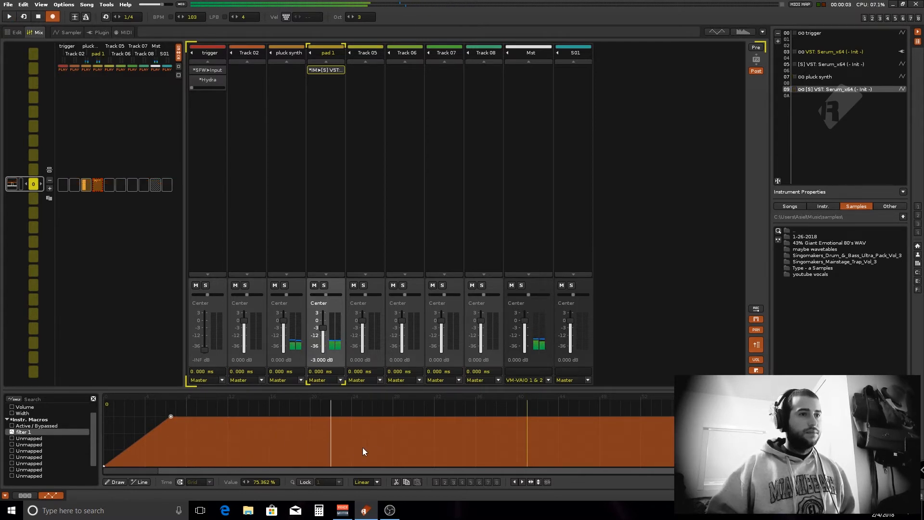
Add two descending points after the peak so the filter 1 envelope falls to about 4%, and play it back
click(380, 448)
drag(380, 448, 302, 455)
click(418, 464)
drag(418, 464, 421, 465)
key(space)
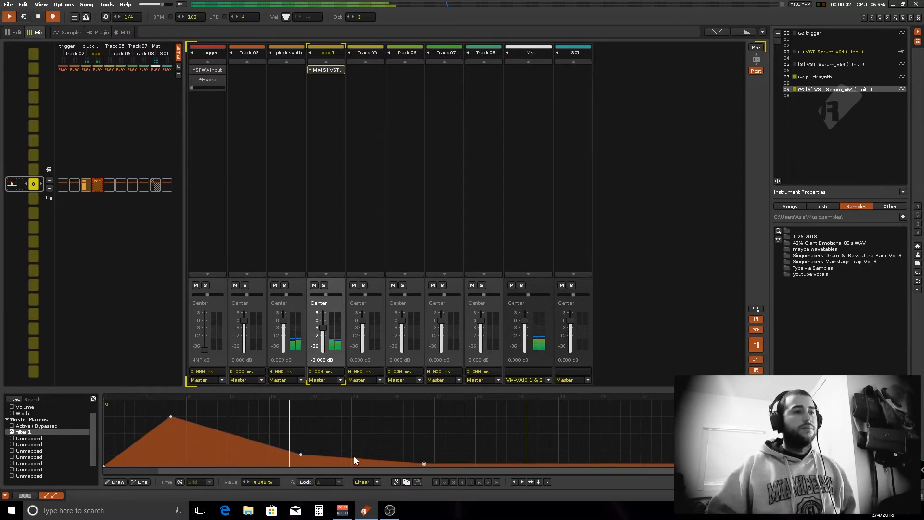
key(space)
Copy the first half of the filter 1 envelope, paste it from line 32, and delete the surplus point at the join
drag(424, 464, 15, 408)
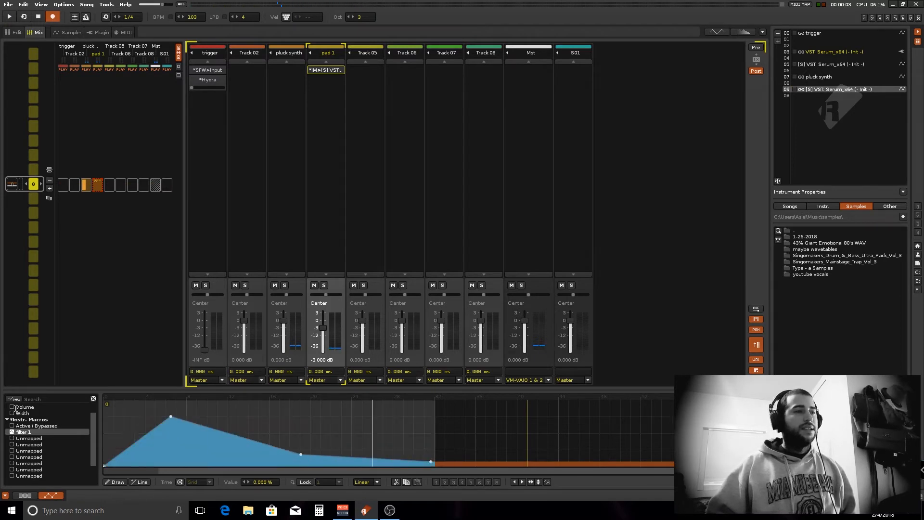
right_click(163, 451)
click(205, 384)
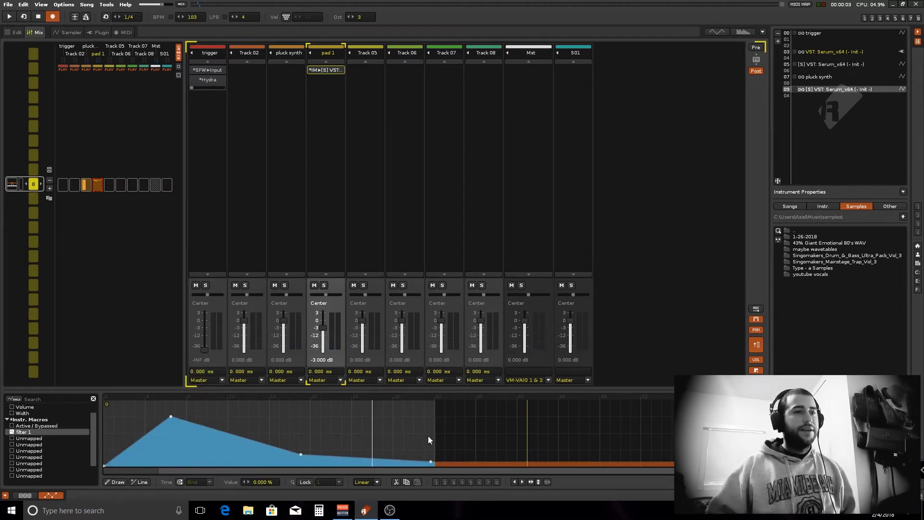
click(437, 437)
right_click(436, 438)
click(481, 401)
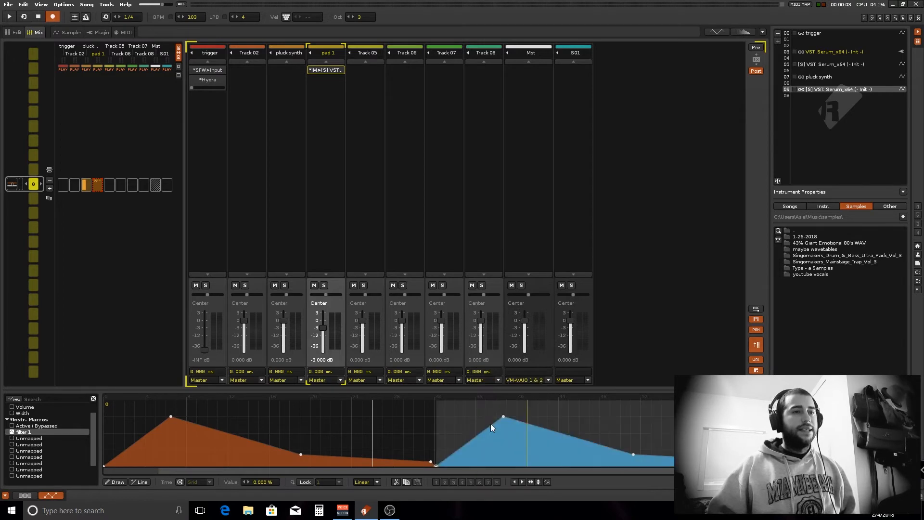
click(636, 421)
key(space)
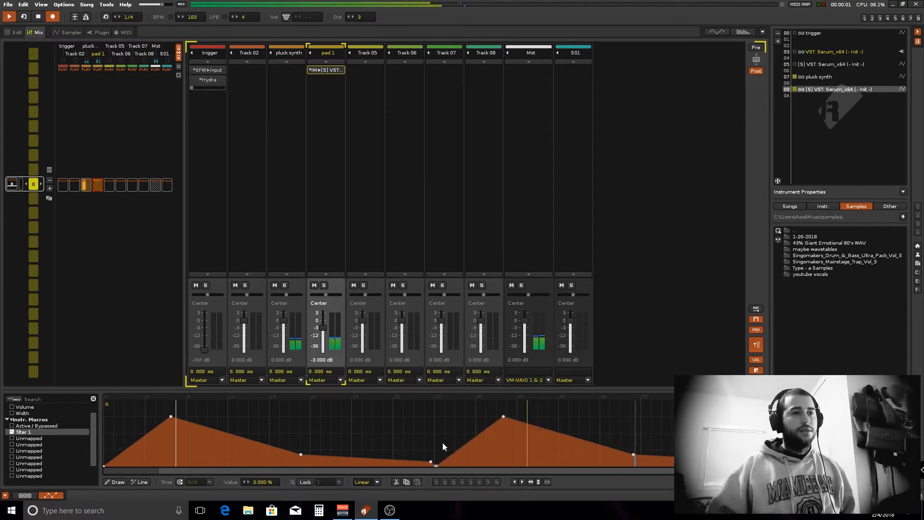
double_click(432, 462)
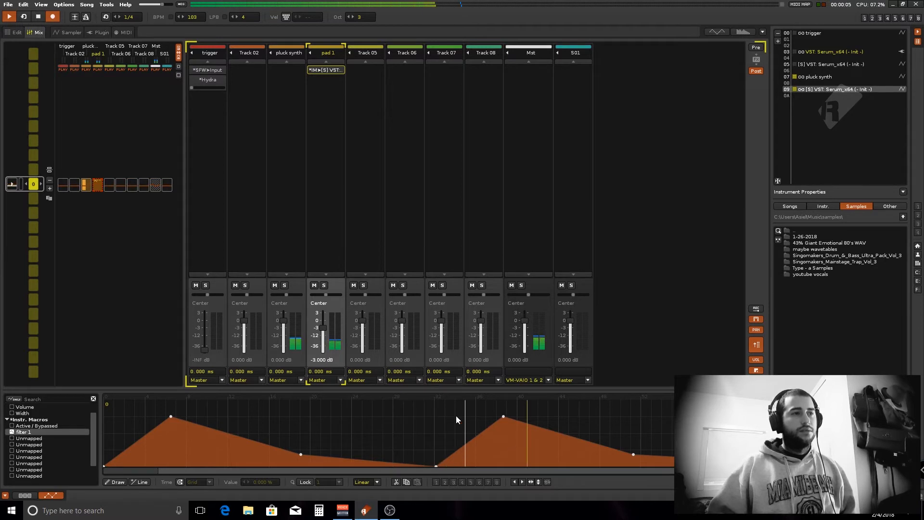
Balance the track volumes during playback, setting pluck synth to -2 dB and pad 1 to -6 dB
double_click(281, 361)
text(-2)
key(Return)
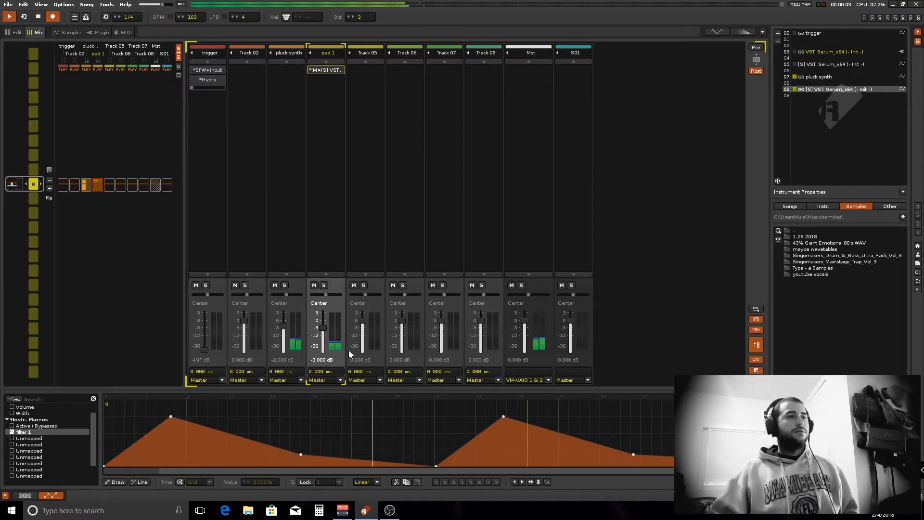
drag(323, 328, 323, 329)
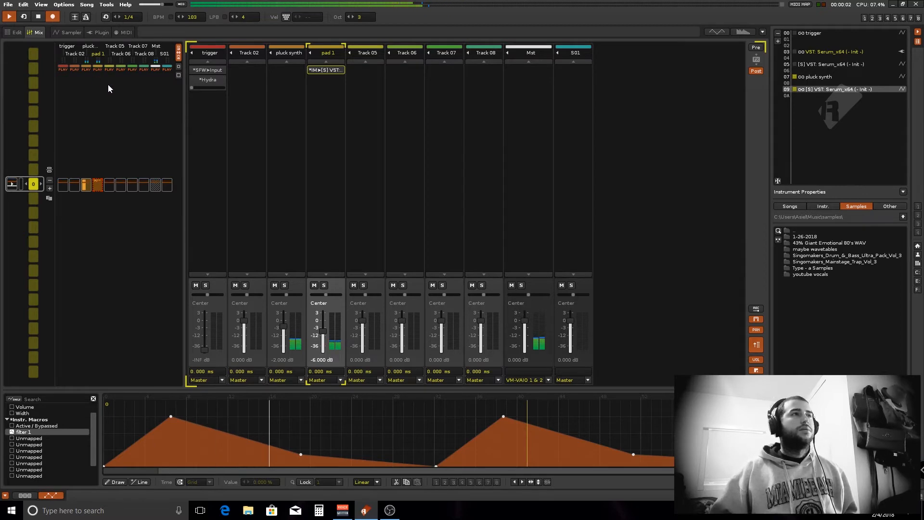
Add a third FX chain named all fx to the pad instrument's sampler effects
click(73, 32)
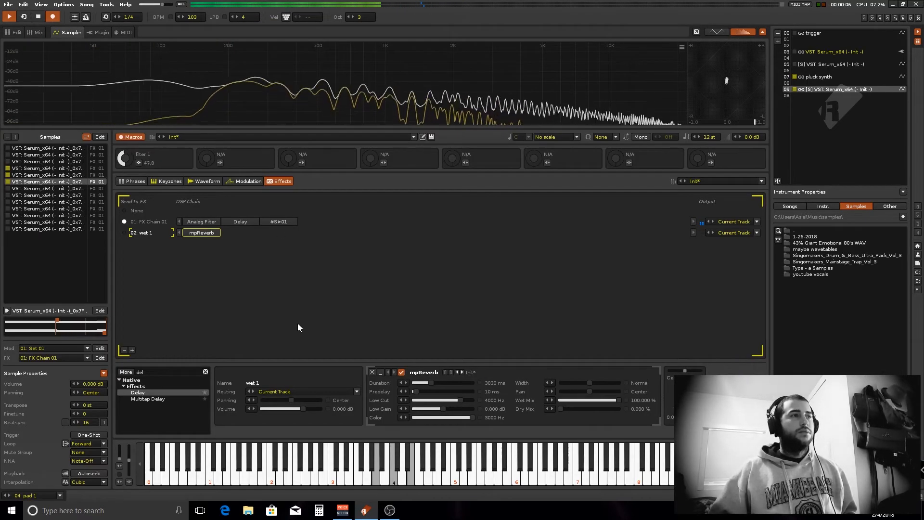
click(132, 350)
double_click(149, 244)
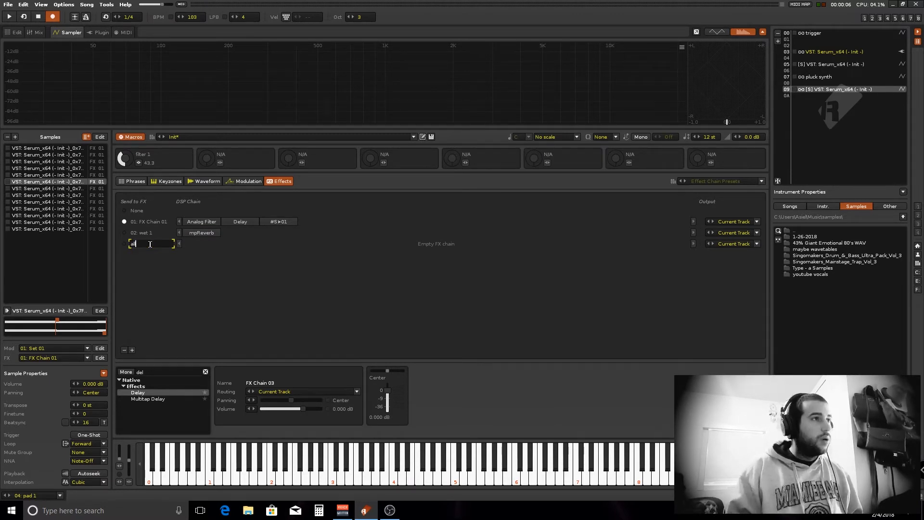
text(all fx)
key(Return)
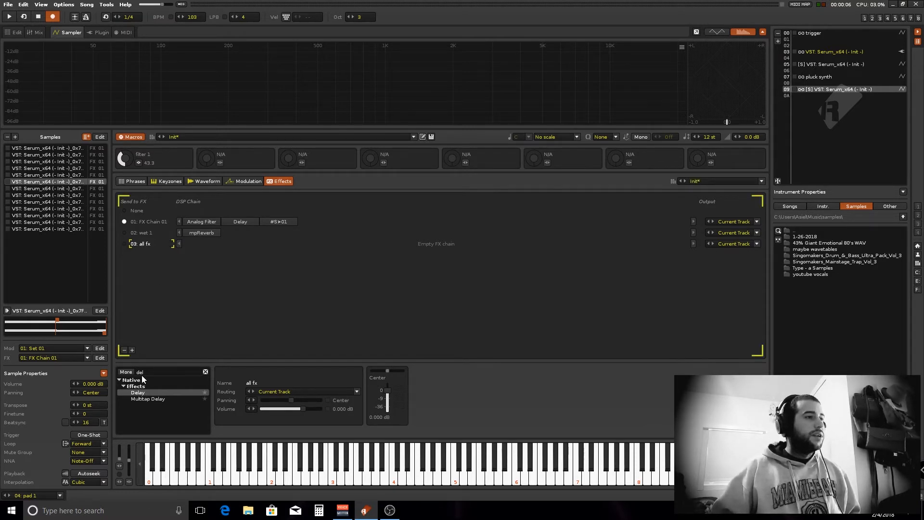
Add Send devices at the end of FX Chain 01 and wet 1, both routed to the all fx chain
text(send)
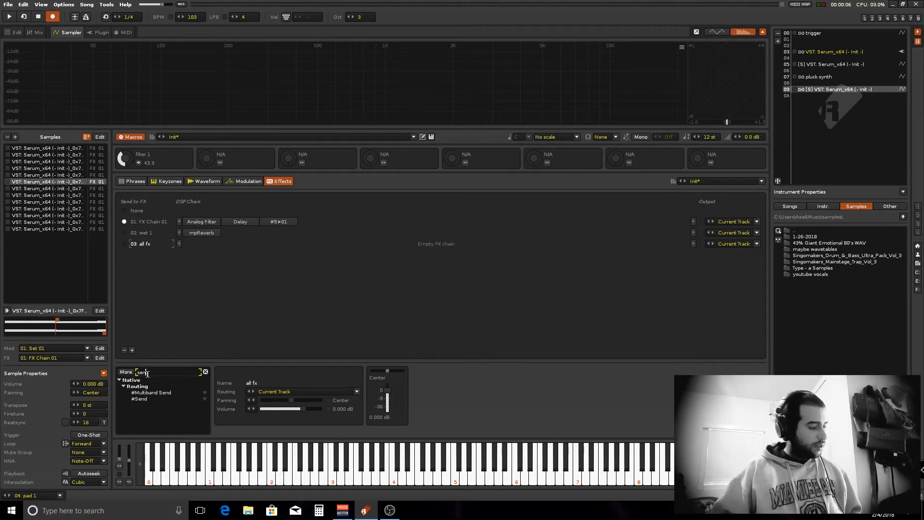
drag(140, 399, 327, 222)
click(673, 419)
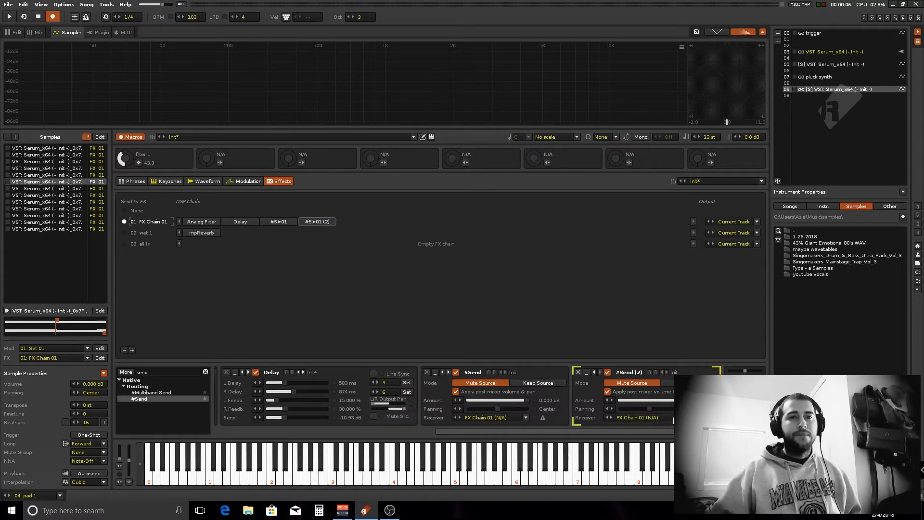
drag(308, 225, 313, 227)
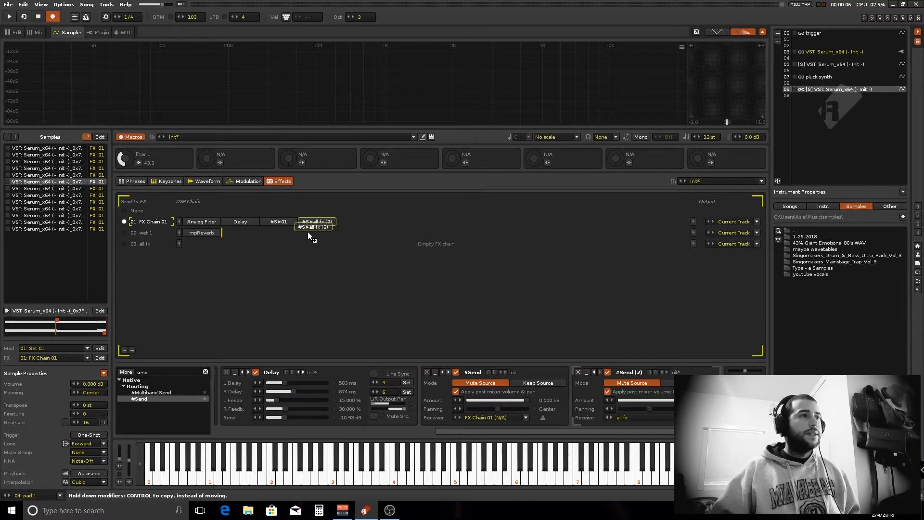
drag(261, 241, 263, 236)
Add an Exciter to the all fx chain and start playback to hear it
click(205, 372)
scroll(159, 395, down, 3)
scroll(161, 399, down, 2)
drag(148, 417, 201, 244)
key(space)
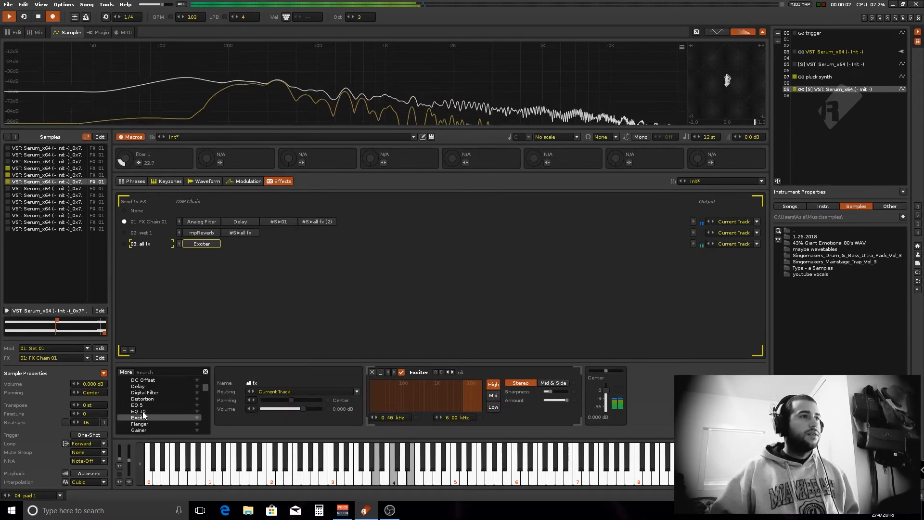
Add an EQ 10 after the Exciter with slight cuts in its lowest and mid bands, and minimize the device
drag(143, 412, 241, 245)
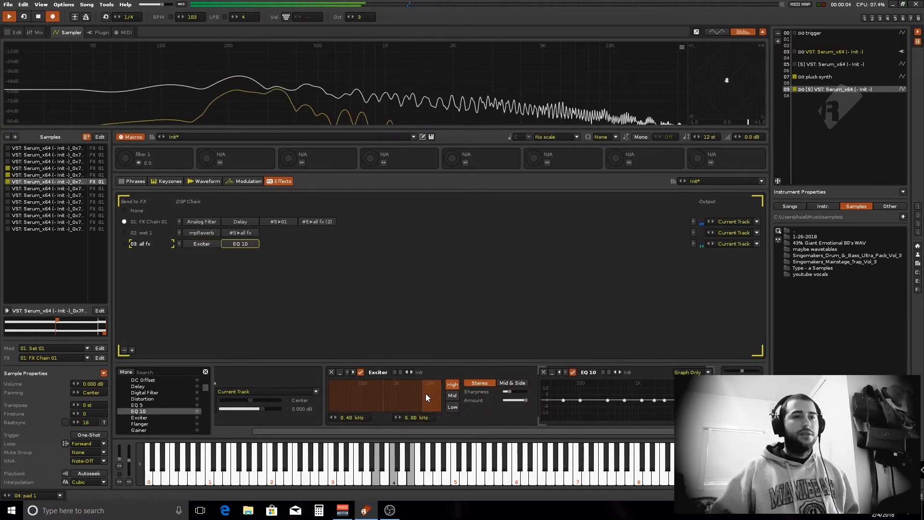
drag(570, 400, 569, 404)
drag(648, 400, 635, 406)
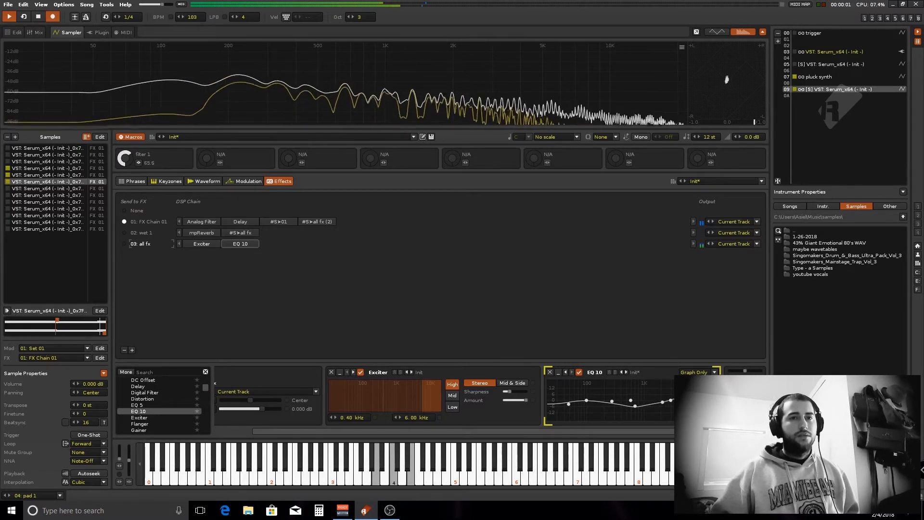
drag(587, 400, 588, 401)
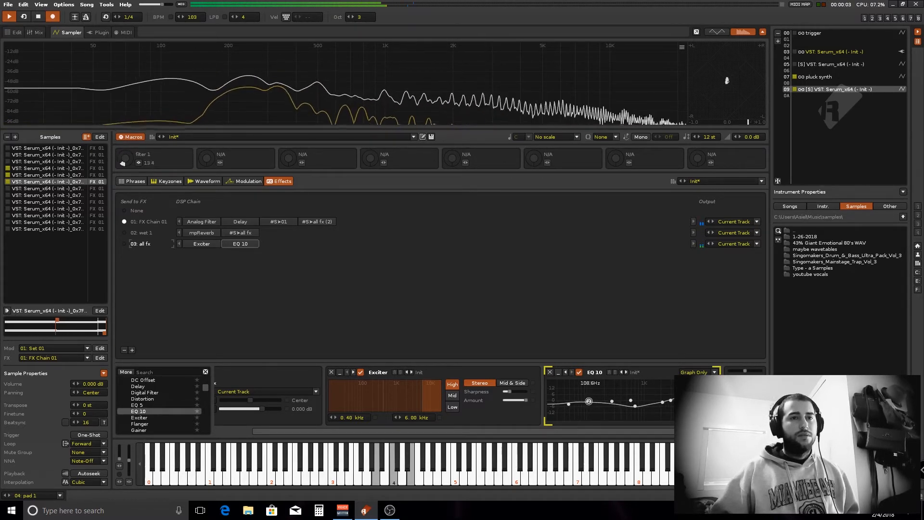
click(559, 373)
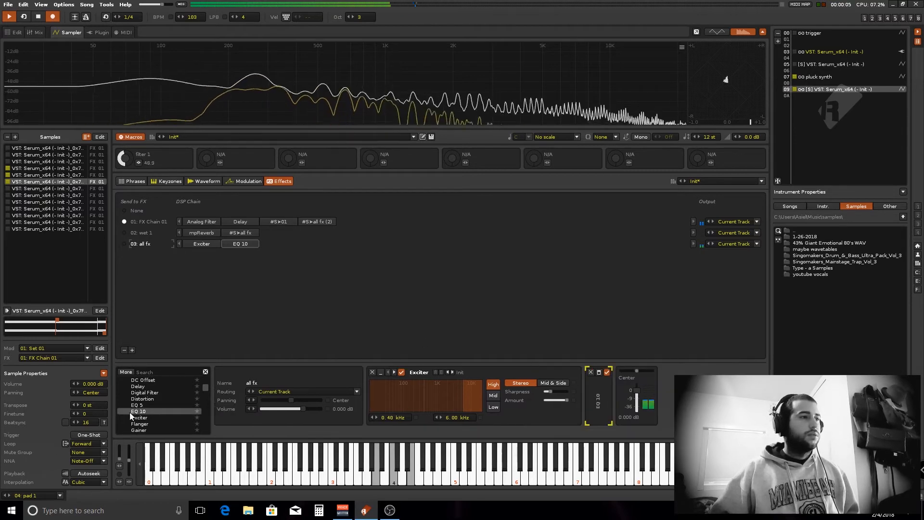
Add a Compressor after EQ 10 with about -23.61 dB threshold, 0.1 ms attack, 100 ms release and 10.07 dB makeup
scroll(185, 394, up, 3)
key(space)
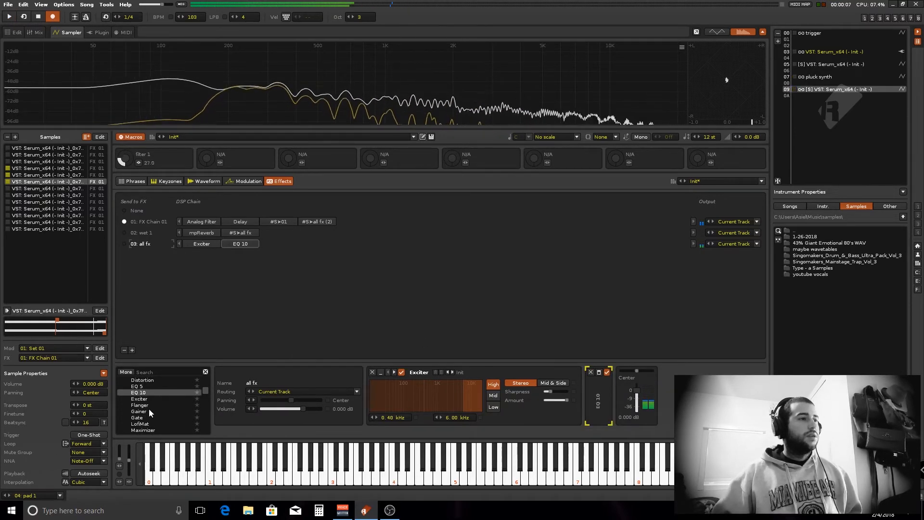
scroll(148, 415, up, 2)
drag(144, 400, 278, 243)
key(space)
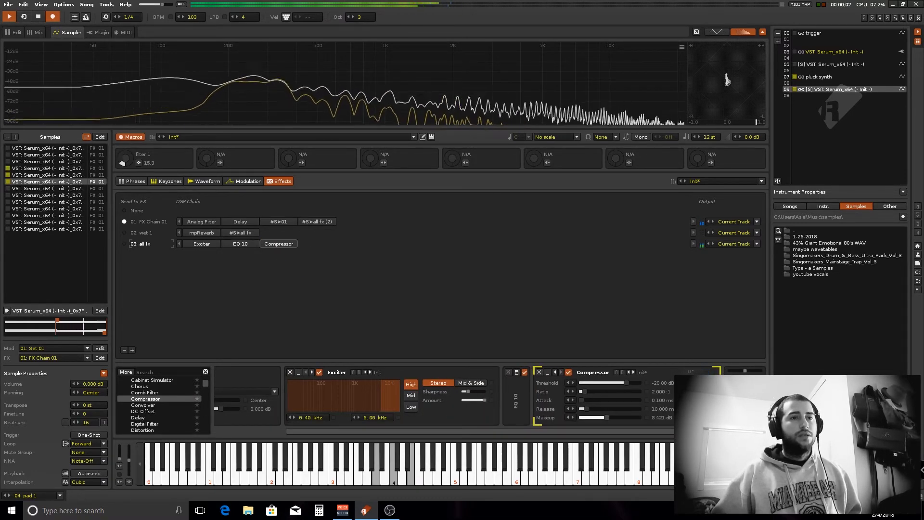
drag(586, 409, 642, 409)
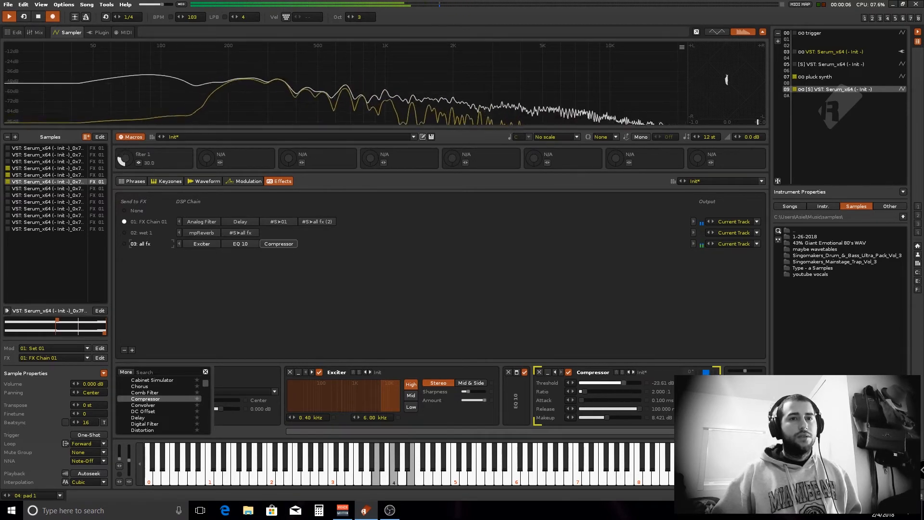
drag(611, 418, 612, 418)
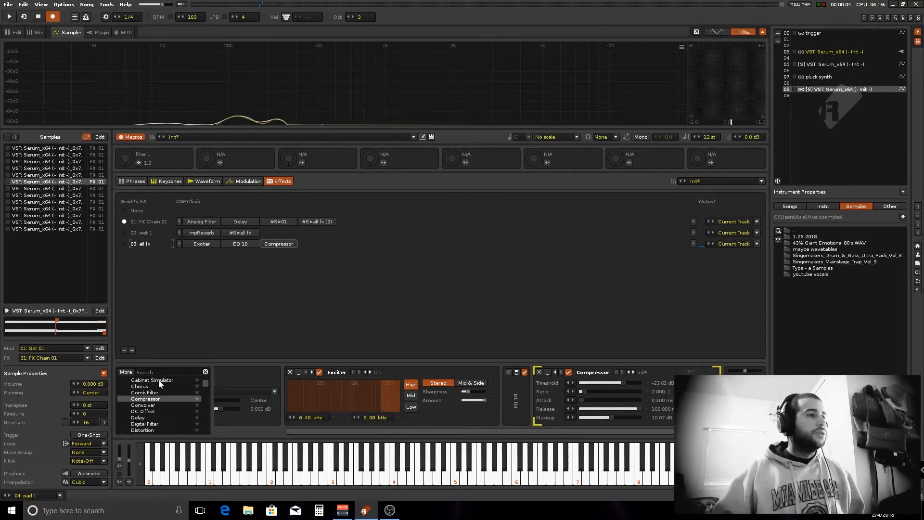
Find the Gainer effect and add it at the end of the all fx chain
scroll(192, 394, up, 2)
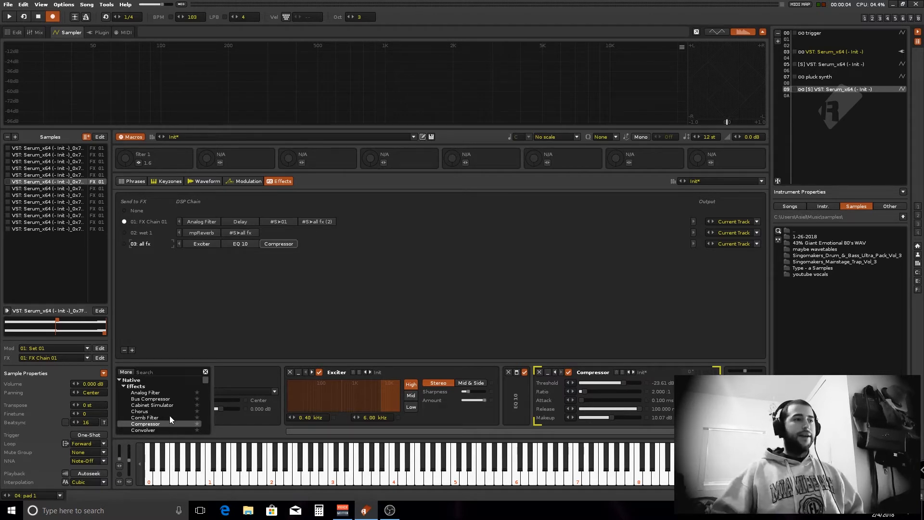
scroll(155, 416, down, 3)
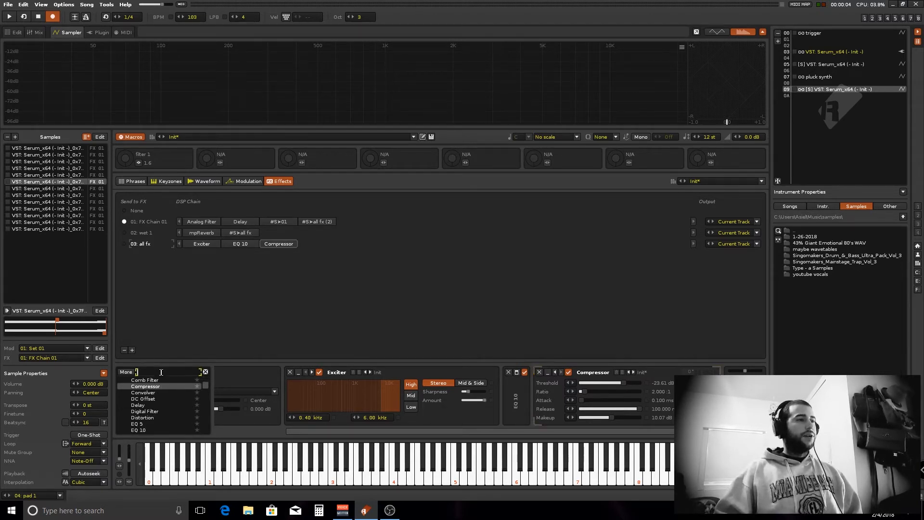
text(ga)
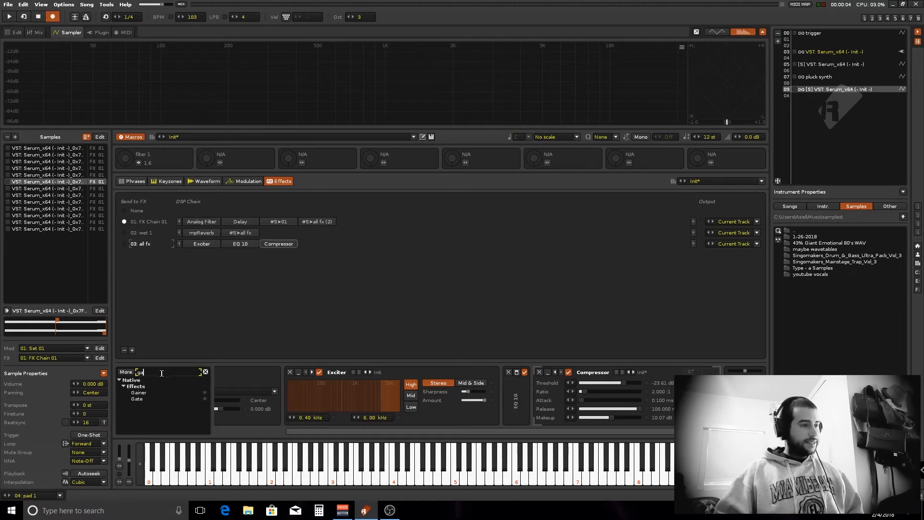
drag(141, 396, 340, 247)
Insert an LFO before the Gainer, assign it to the Gainer's Panning, and play the result
text(lf)
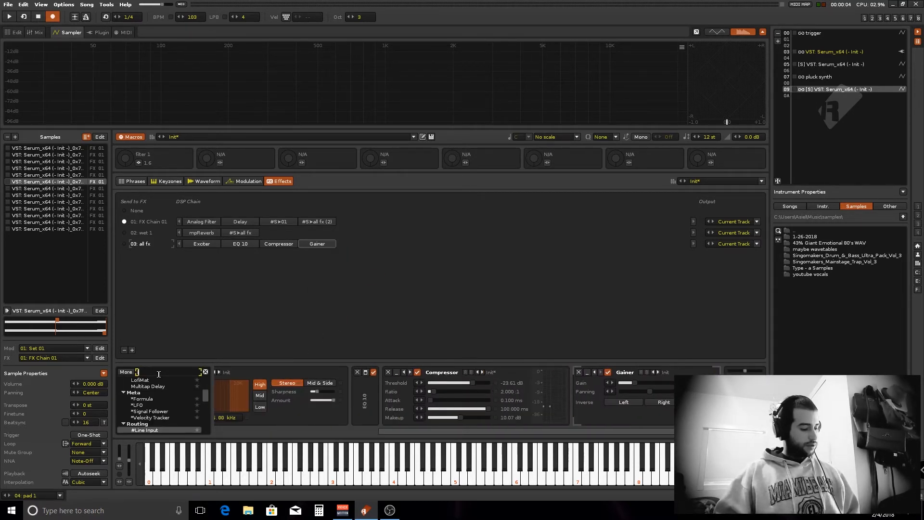
drag(138, 395, 312, 248)
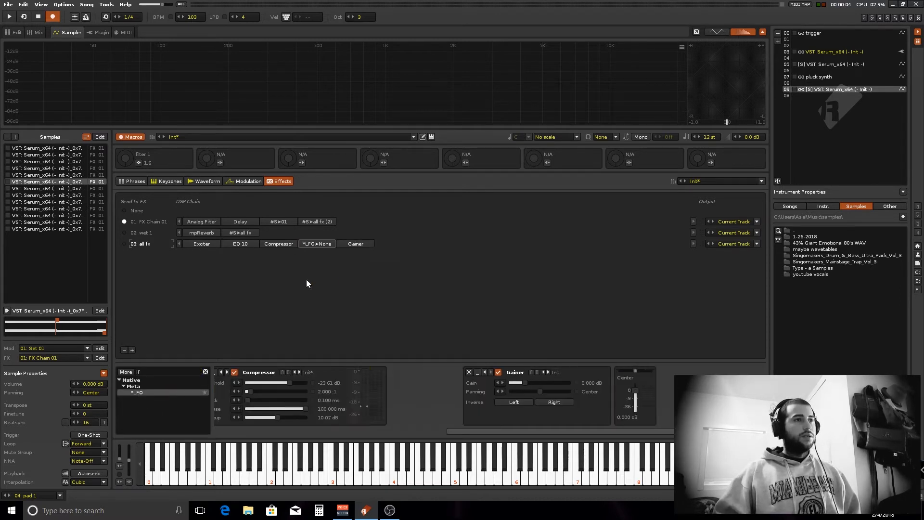
click(429, 388)
click(438, 377)
click(469, 388)
click(466, 380)
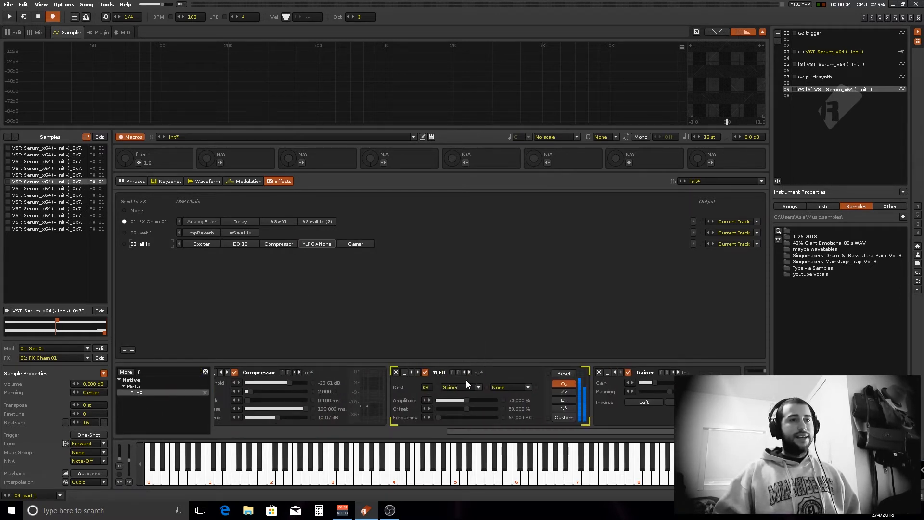
click(525, 388)
click(519, 380)
key(space)
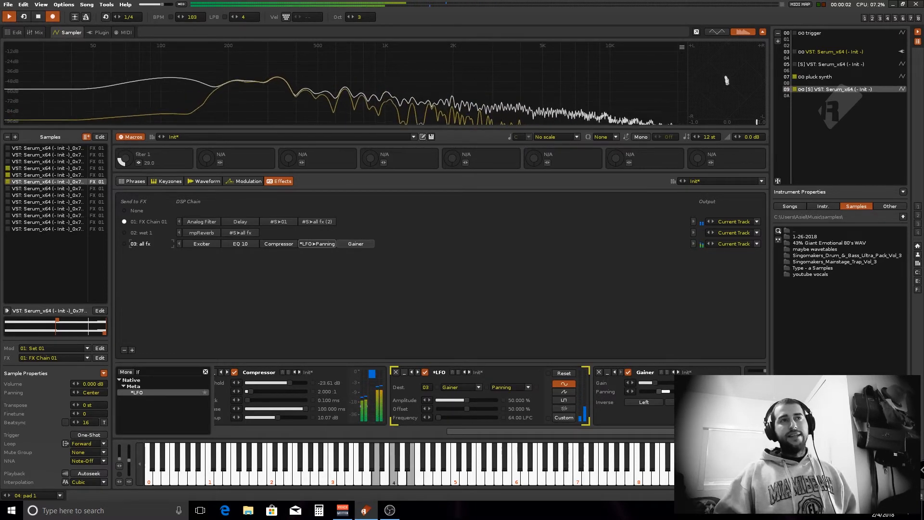
Rename the Gainer device to "[panner" and resume playback
key(space)
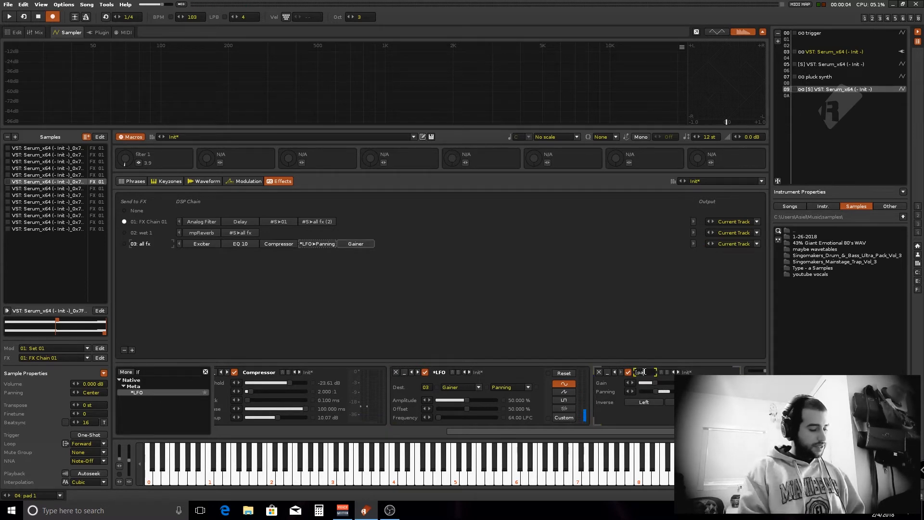
key(Return)
key(space)
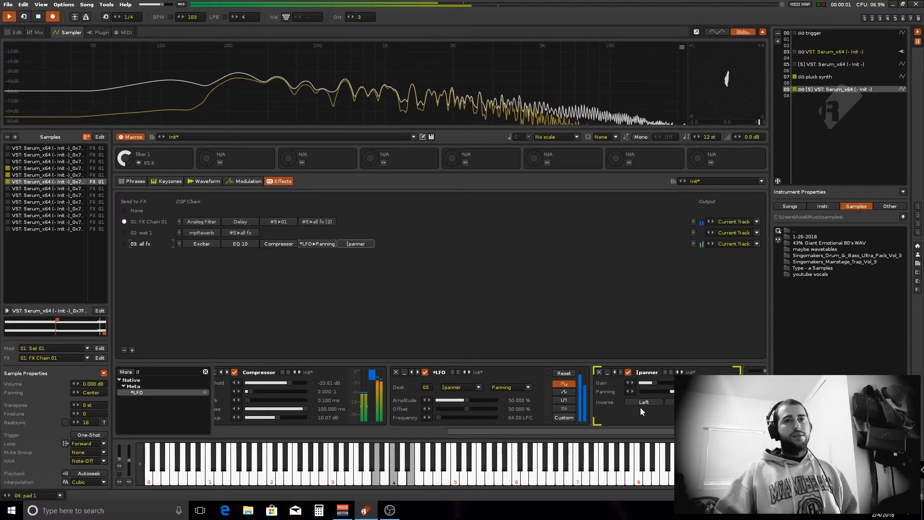
Set the pad 1 track's volume to -8 dB in the mixer
key(F3)
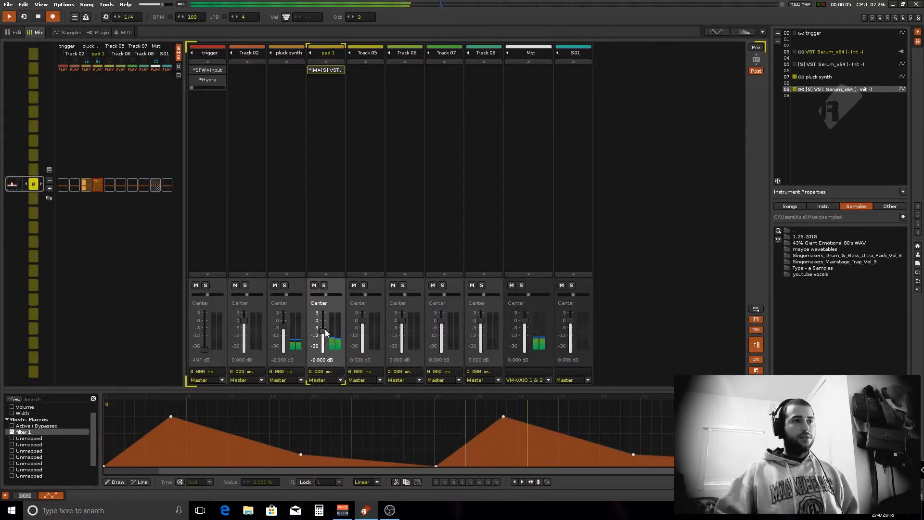
click(321, 359)
text(-8)
key(Return)
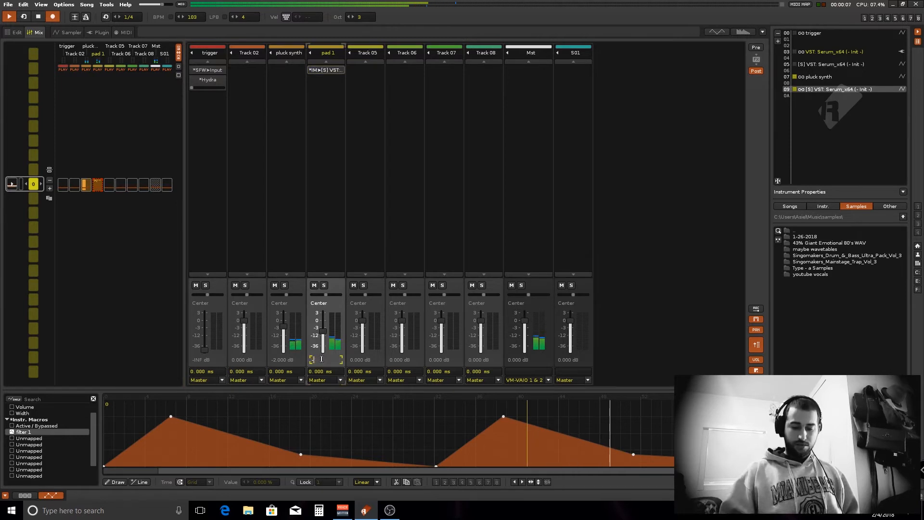
Set the panning LFO's amplitude to about 84% and its frequency to about 1.955 LPC while listening to the pad
click(71, 32)
key(space)
drag(439, 418, 452, 418)
key(space)
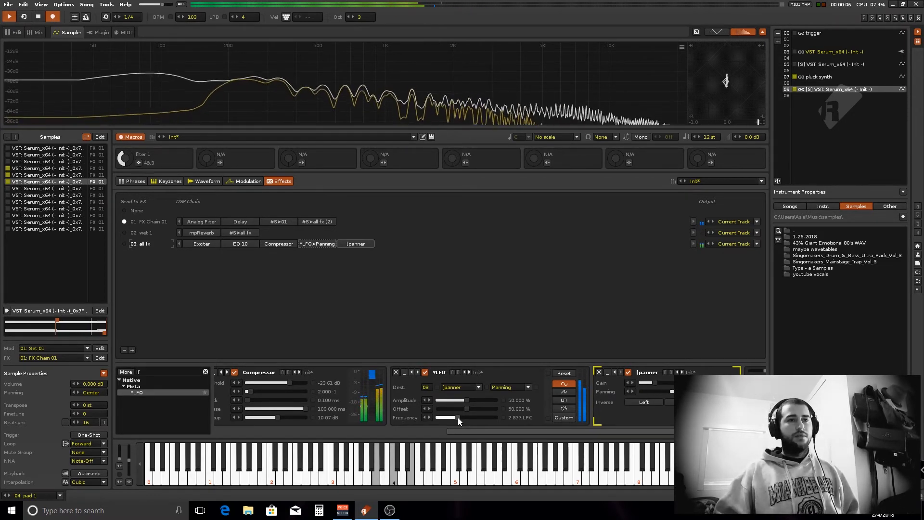
drag(467, 400, 486, 400)
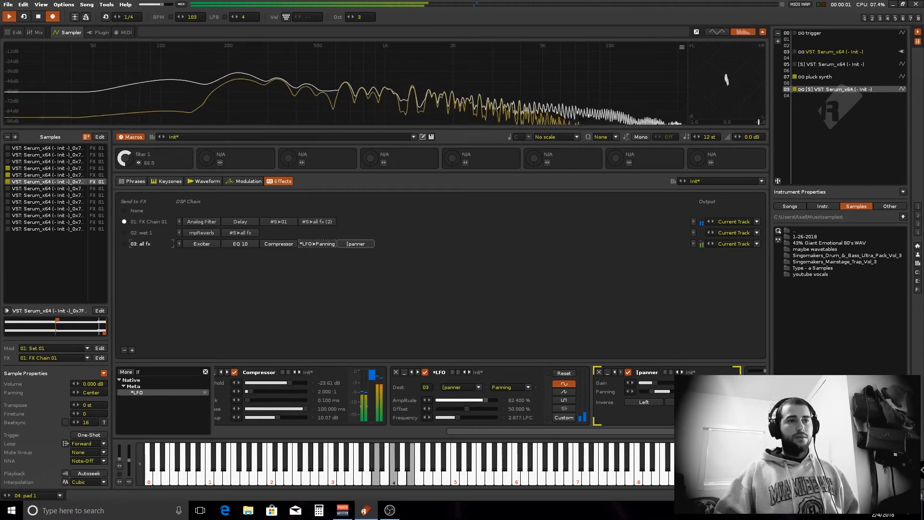
drag(486, 401, 487, 400)
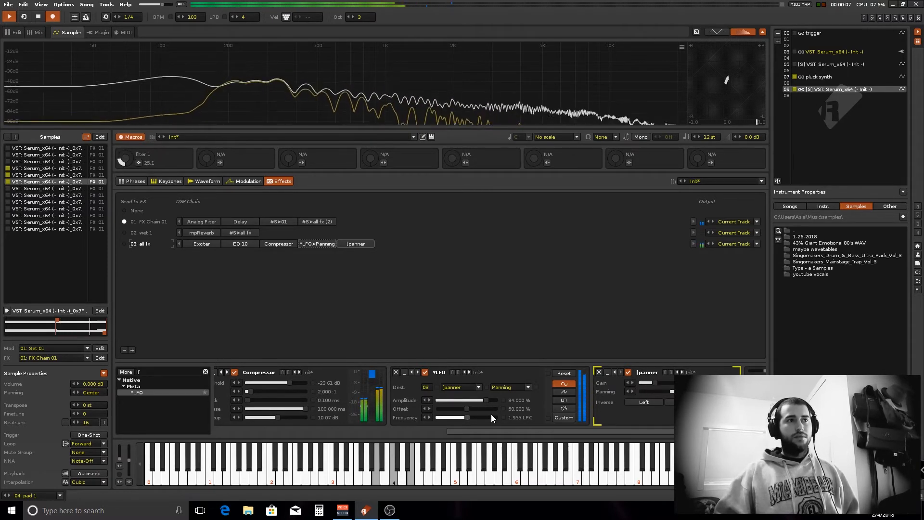
key(space)
Insert a Chorus between EQ 10 and the Compressor and set its rate to about 0.72 Hz during playback
click(206, 372)
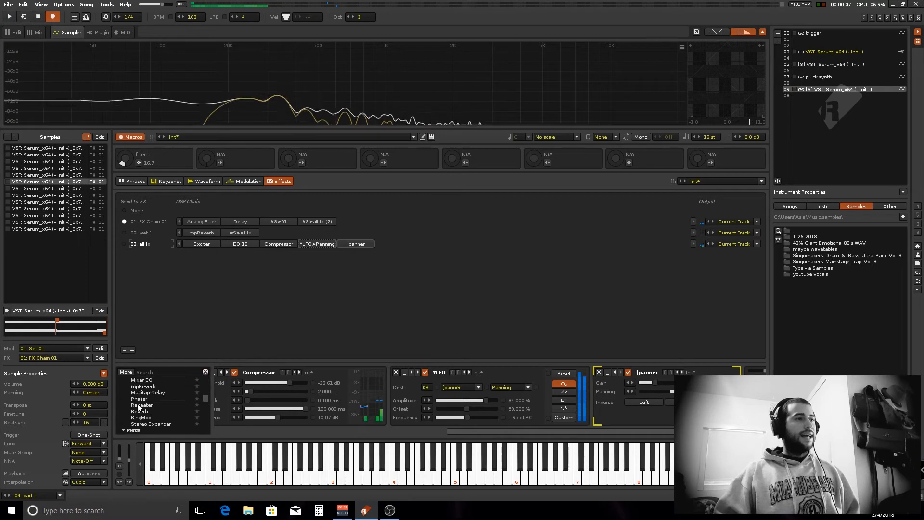
scroll(150, 408, down, 3)
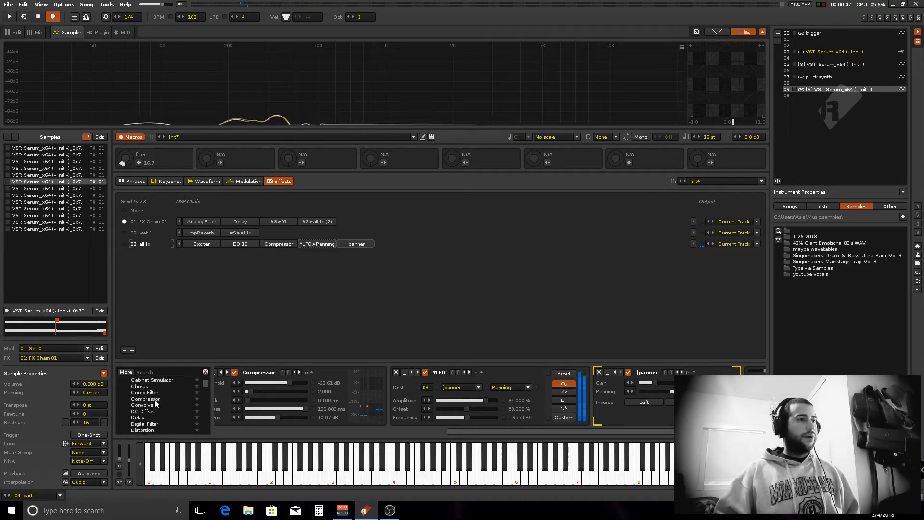
scroll(154, 408, up, 1)
drag(145, 399, 257, 249)
key(space)
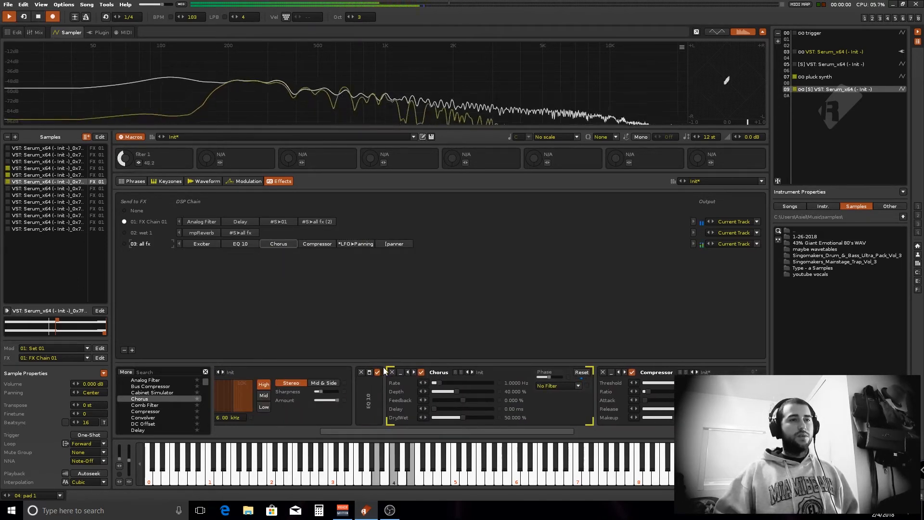
drag(438, 384, 436, 384)
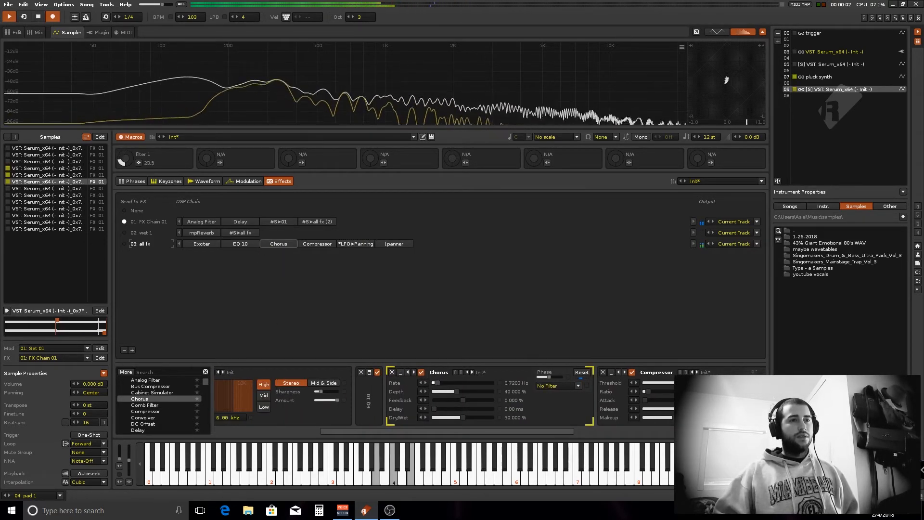
Add a Distortion effect at the end of the "all fx" chain, after the panner
key(space)
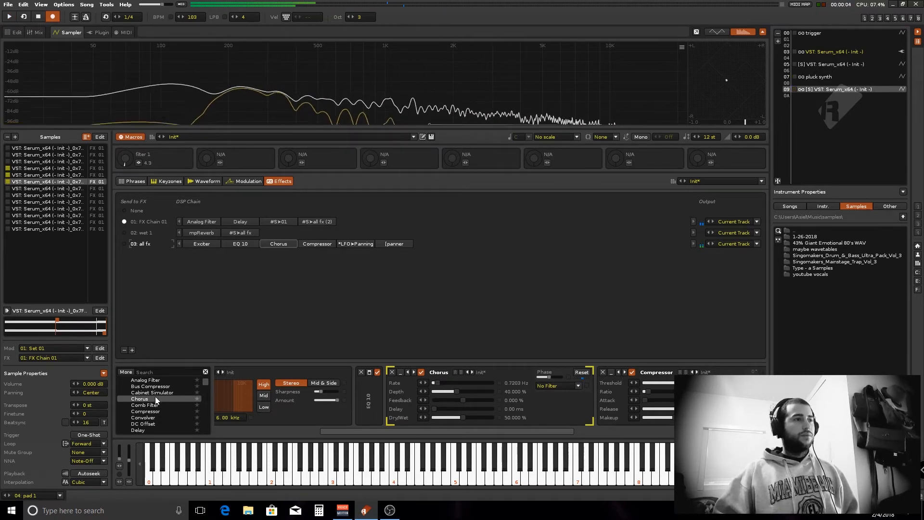
scroll(155, 400, up, 1)
scroll(160, 395, down, 1)
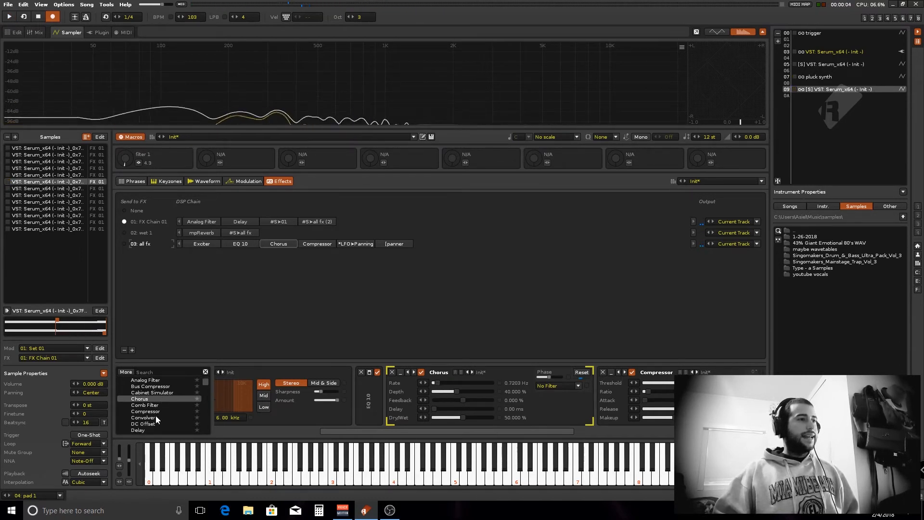
scroll(158, 420, down, 1)
drag(149, 423, 433, 245)
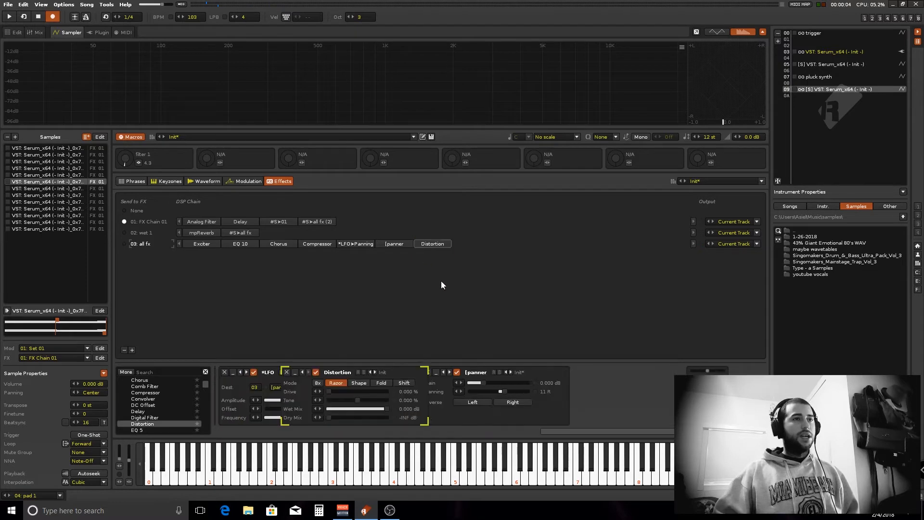
Set the Distortion to Shape mode and its drive to 8.8 % while the pattern plays
key(space)
click(646, 384)
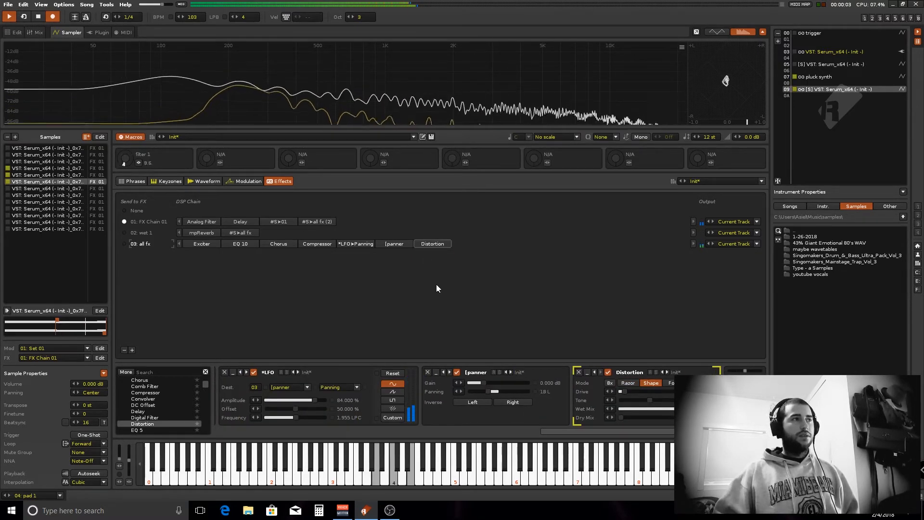
key(F3)
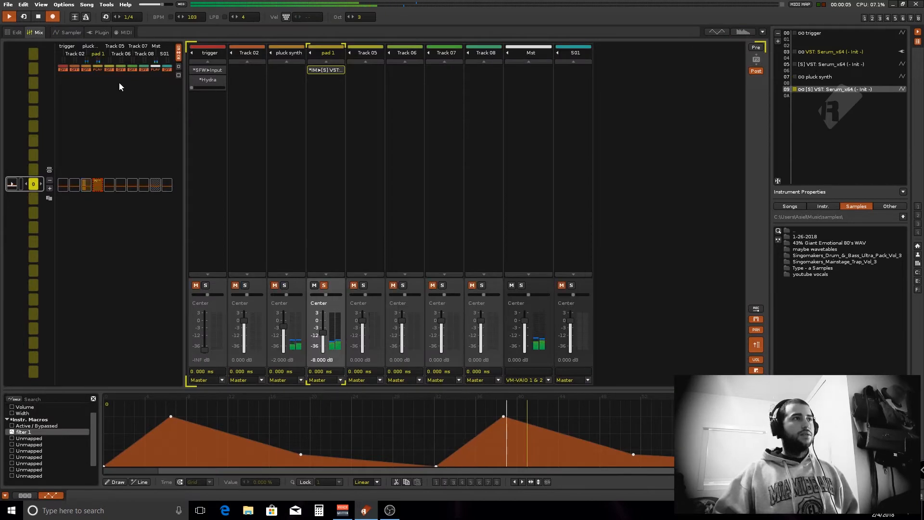
click(68, 33)
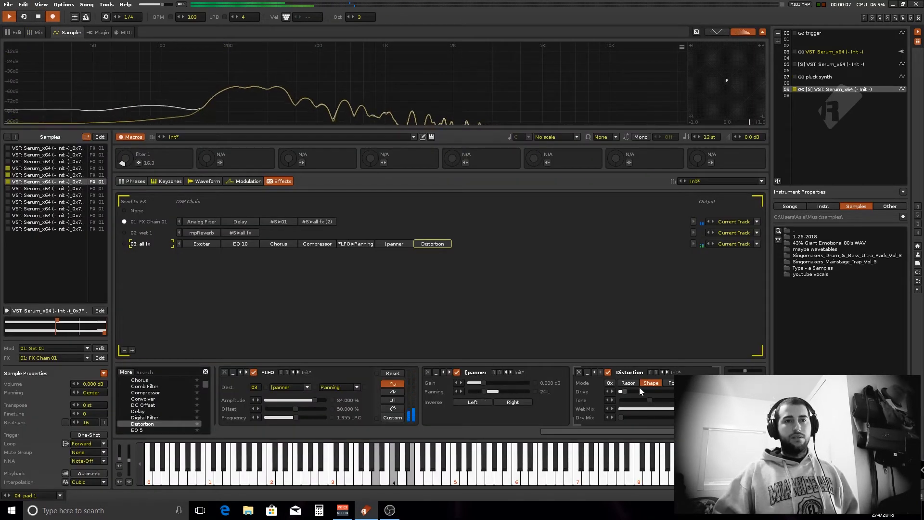
drag(625, 392, 625, 392)
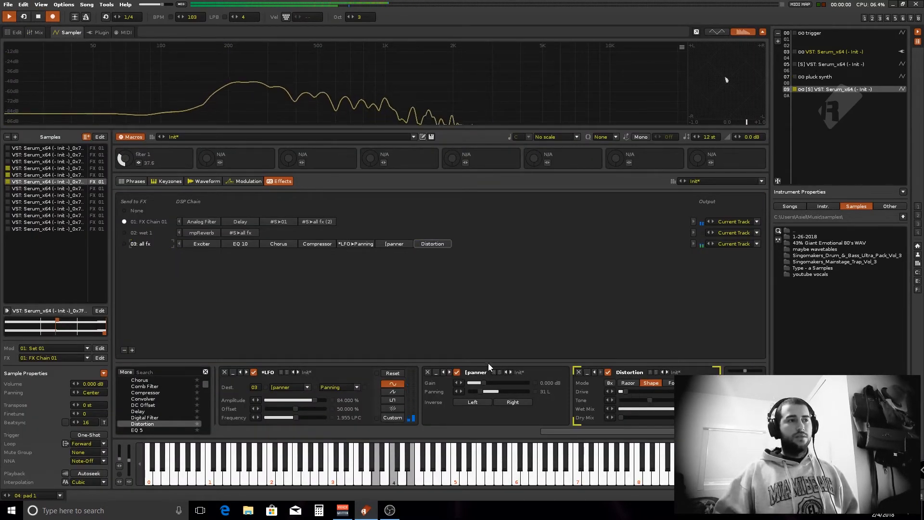
Add an Analog Filter after the Distortion in the "all fx" chain and lower its cutoff to 4.67 kHz
scroll(167, 410, up, 2)
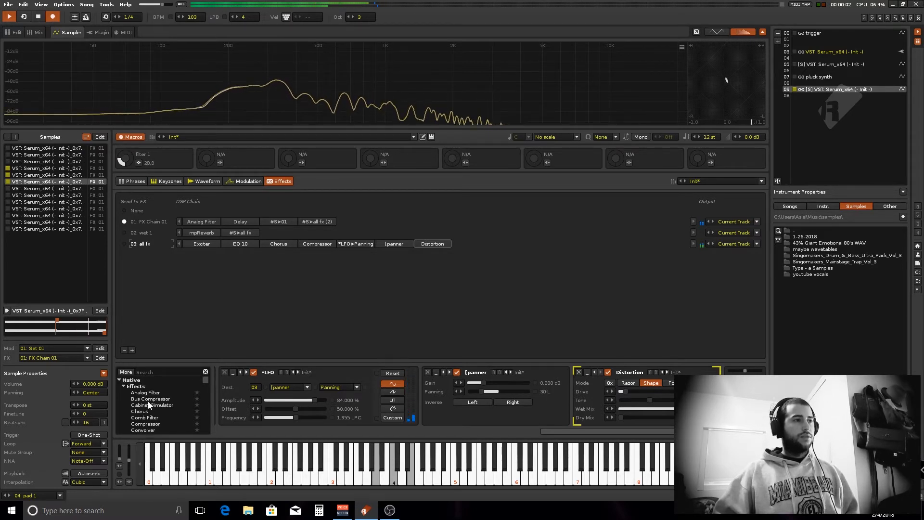
key(space)
drag(153, 393, 464, 244)
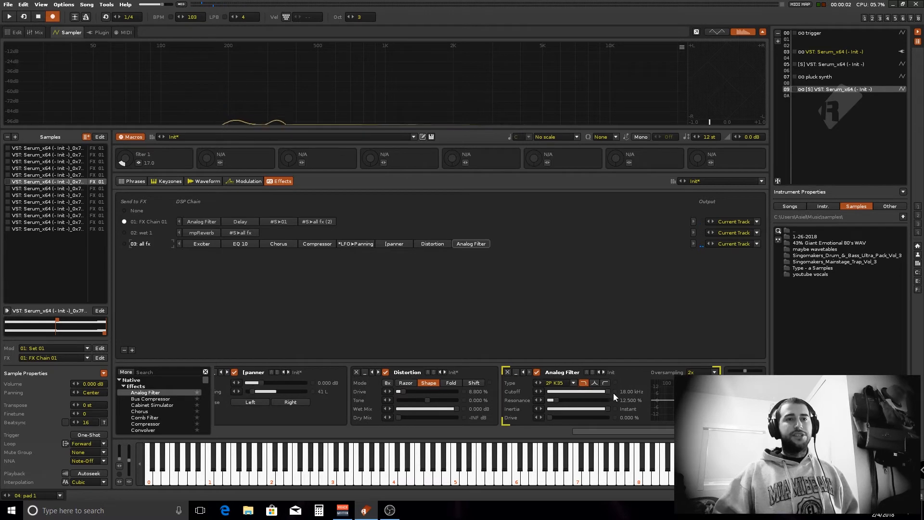
key(space)
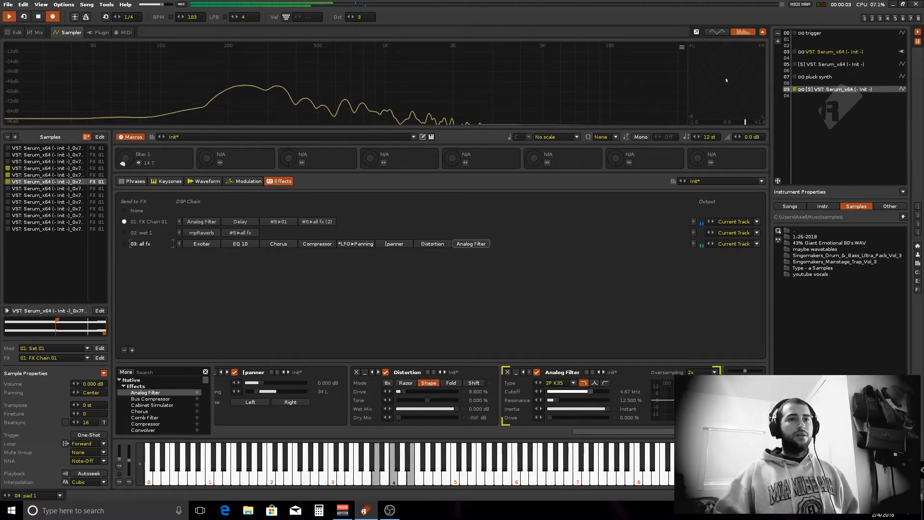
Map the new Analog Filter's cutoff to the "filter 1" macro with a minimum of 0.32 kHz
key(space)
click(139, 163)
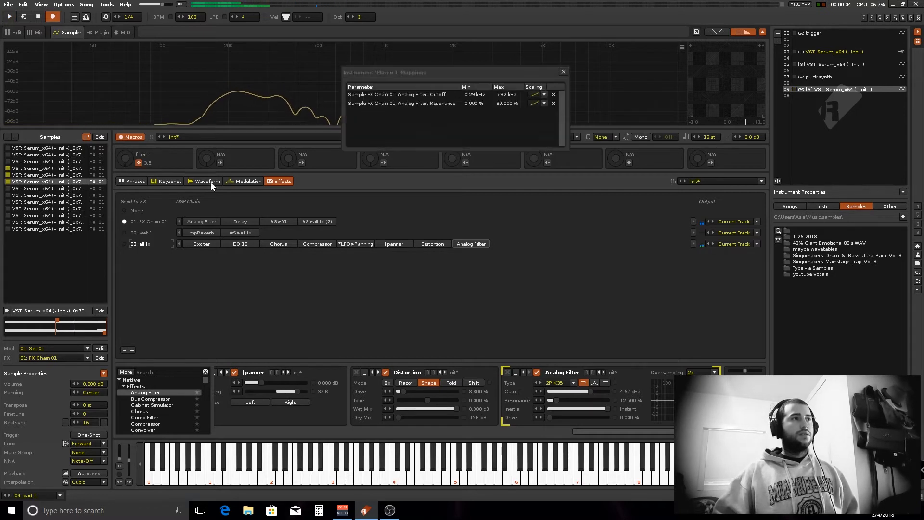
click(589, 392)
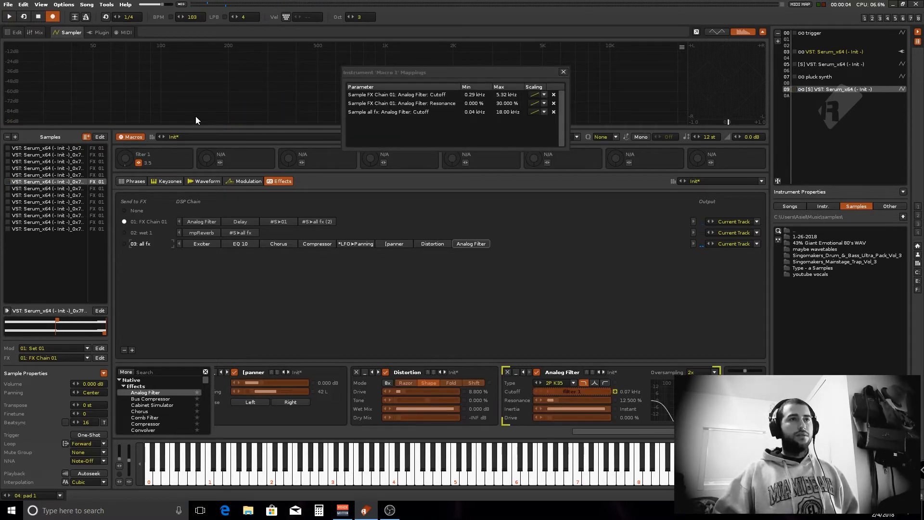
key(space)
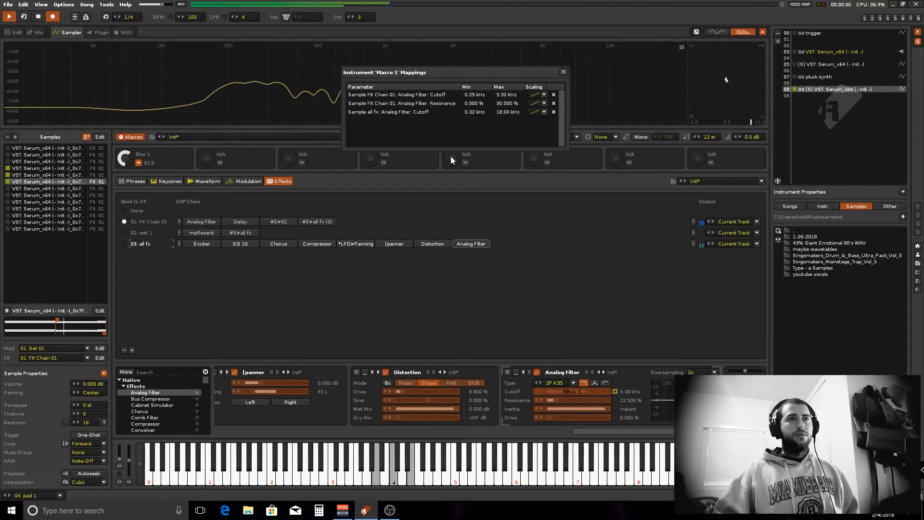
click(564, 72)
Set the "all fx" Analog Filter's drive to 20.4 % and resonance to about 15.7 %, and collapse the device
drag(551, 416, 559, 417)
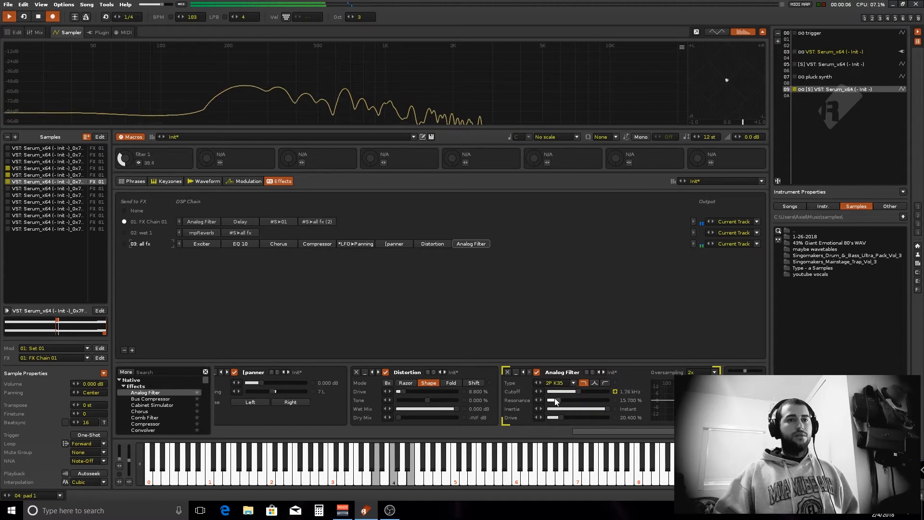
click(516, 374)
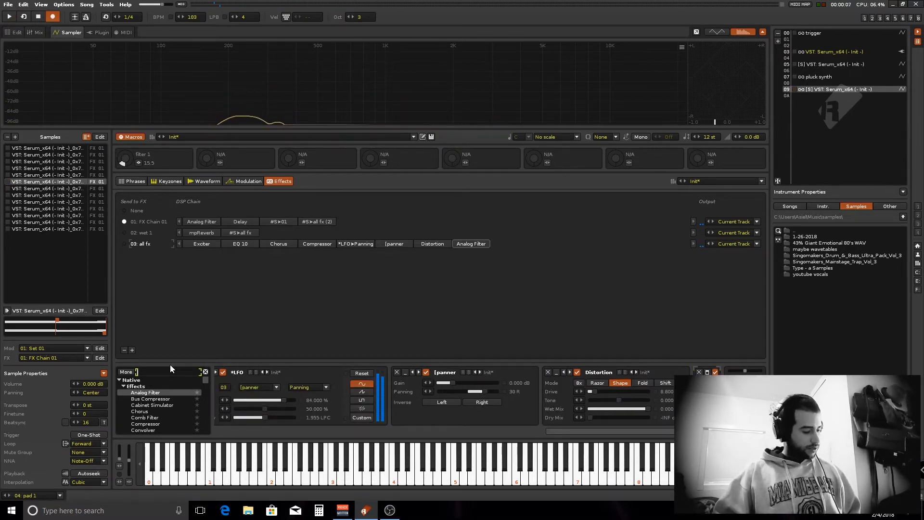
Find the native Reverb and add it at the end of the "all fx" chain
text(re)
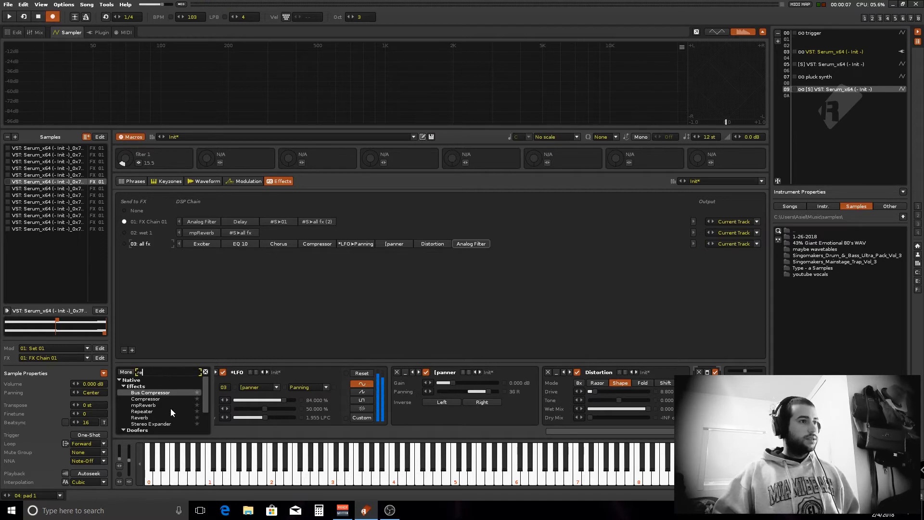
drag(143, 418, 524, 246)
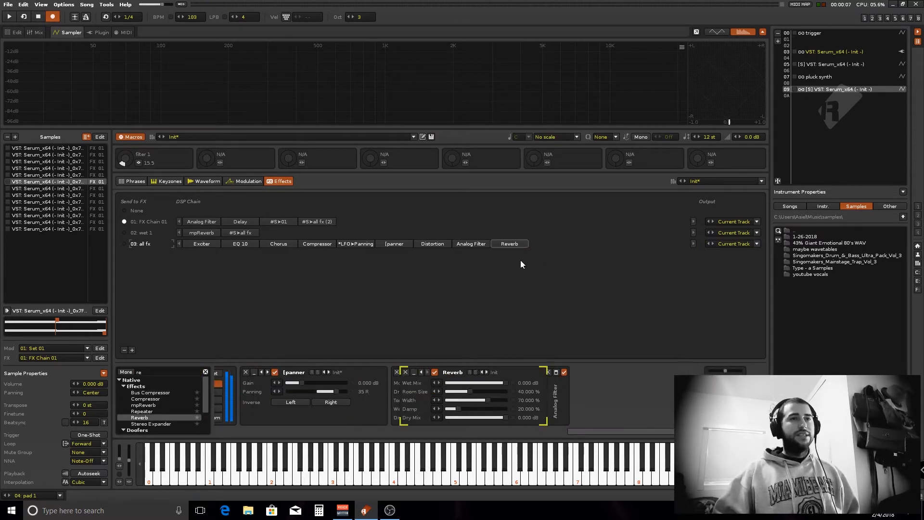
key(space)
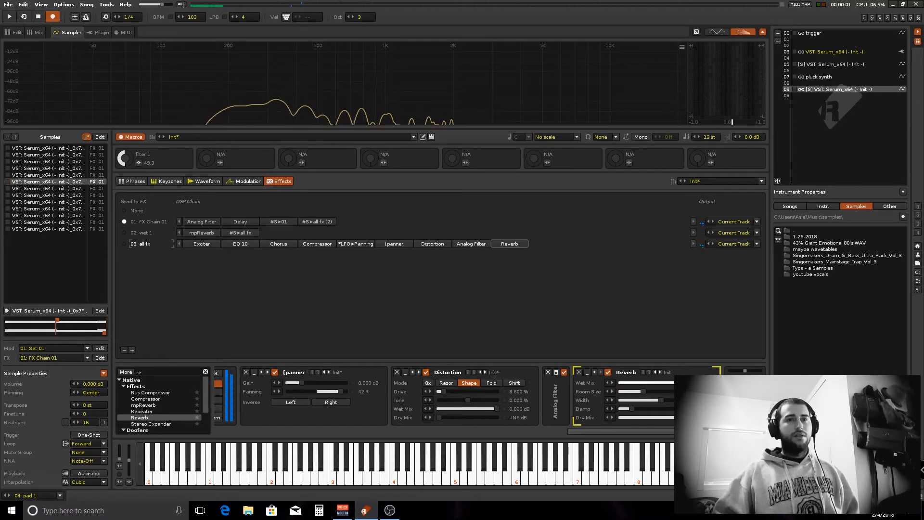
Lower the Reverb's wet mix and raise its room size while the pattern plays
key(space)
mouse_move(678, 384)
mouse_down()
mouse_move(651, 383)
mouse_move(663, 392)
mouse_up()
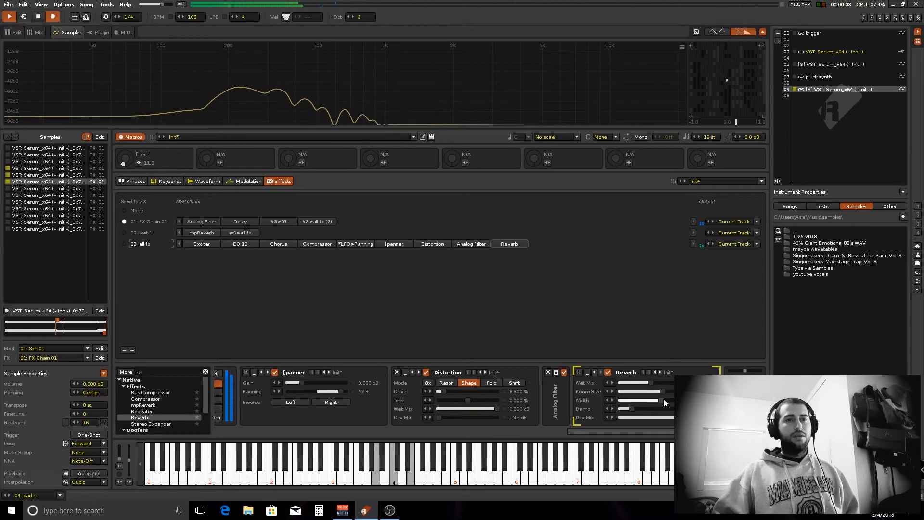
drag(632, 409, 642, 383)
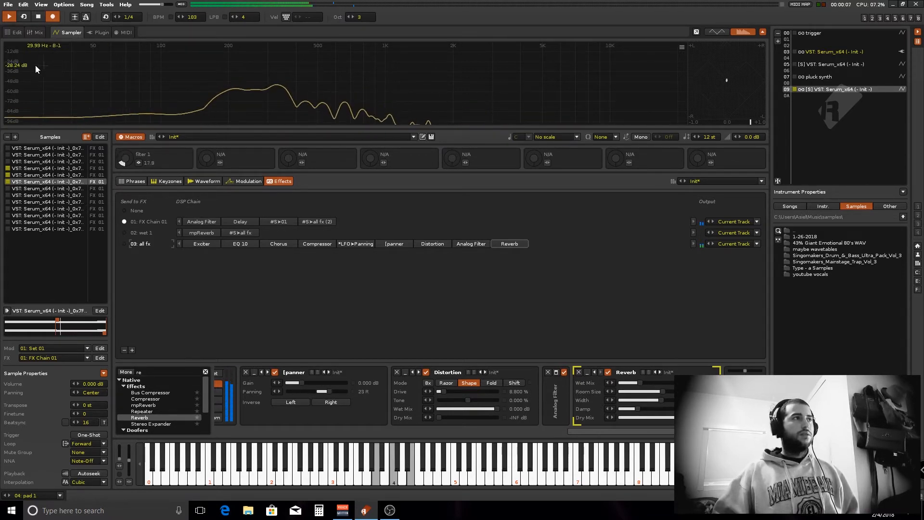
Unsolo the pad 1 track in the mixer and lower the pluck synth track's volume to about -6.36 dB
click(13, 33)
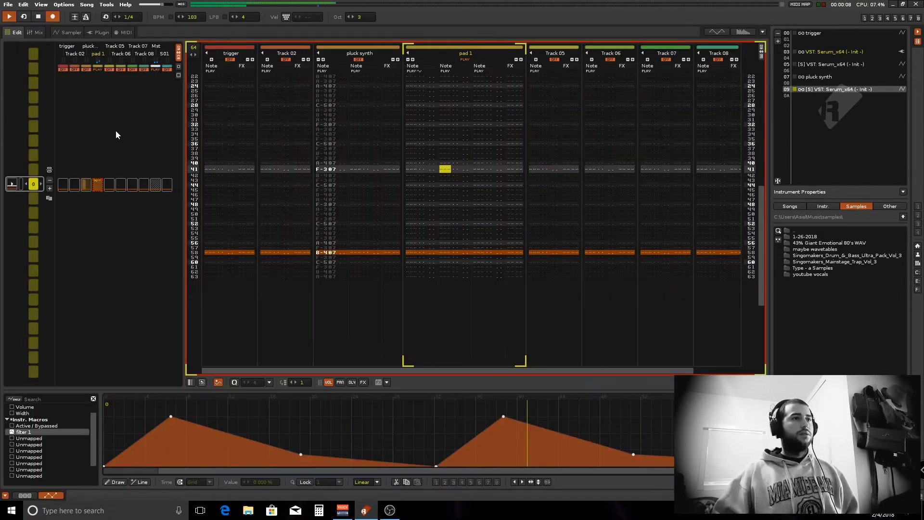
click(36, 32)
click(324, 285)
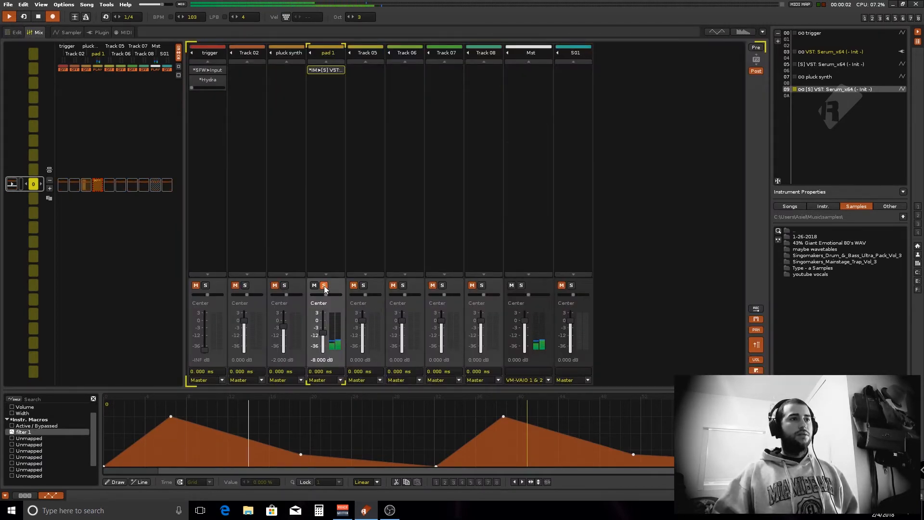
drag(283, 327, 284, 331)
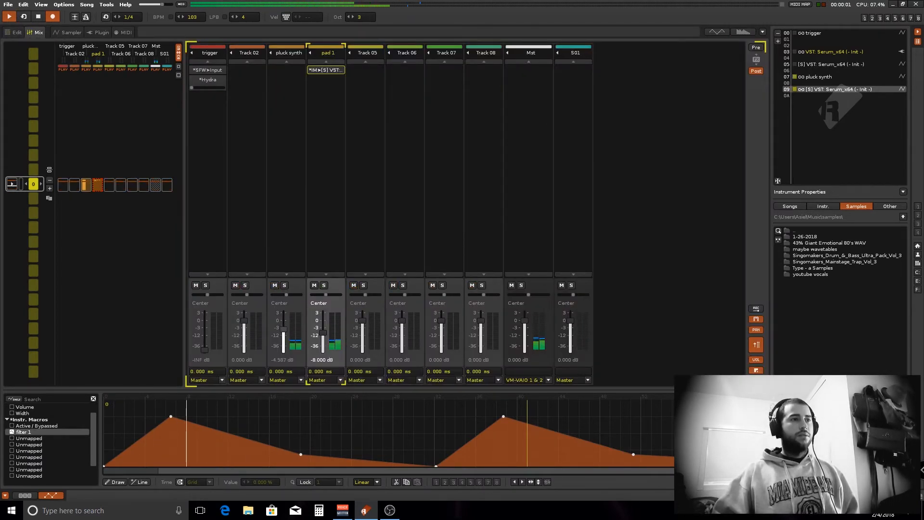
drag(283, 332, 284, 334)
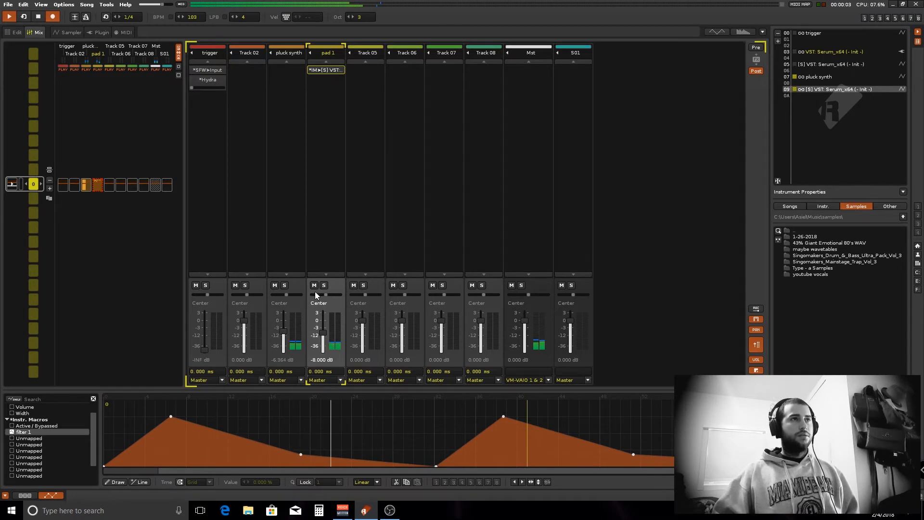
Create a mixer group for the pluck synth track and move the pad 1 track into it
right_click(288, 235)
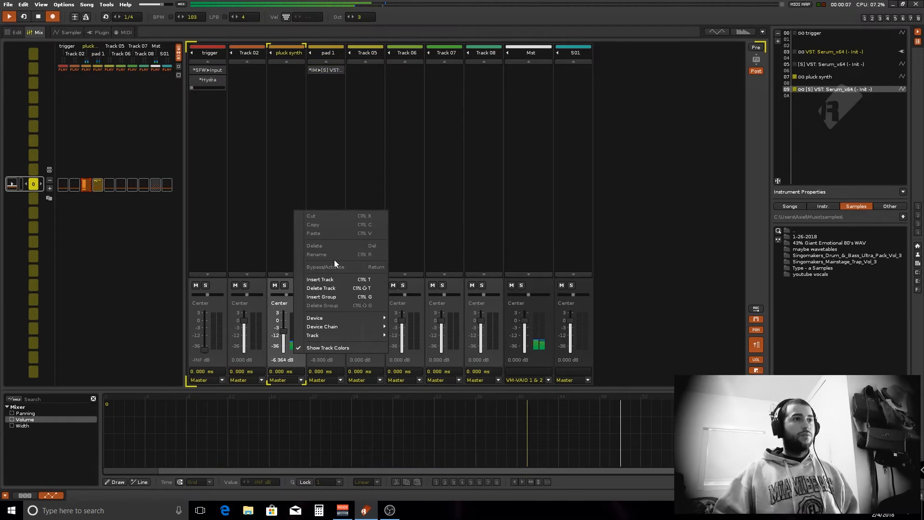
click(329, 297)
drag(370, 57, 311, 62)
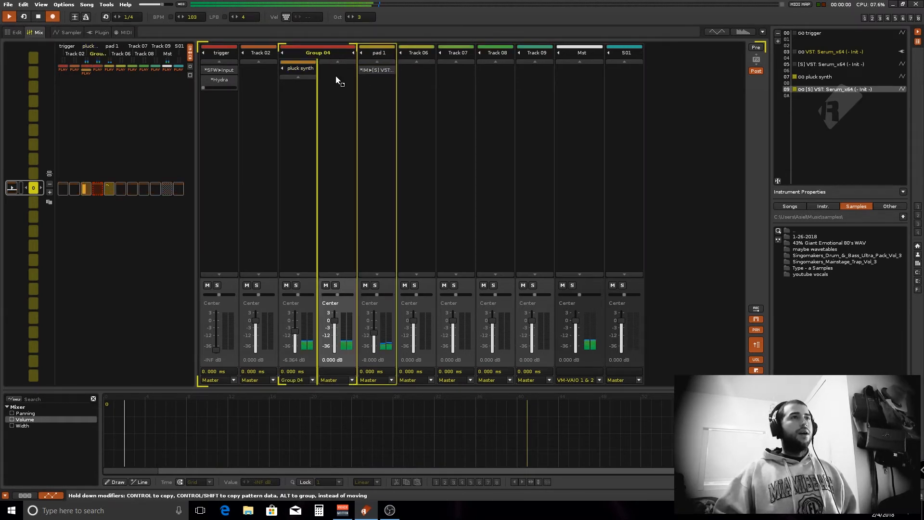
drag(337, 79, 338, 80)
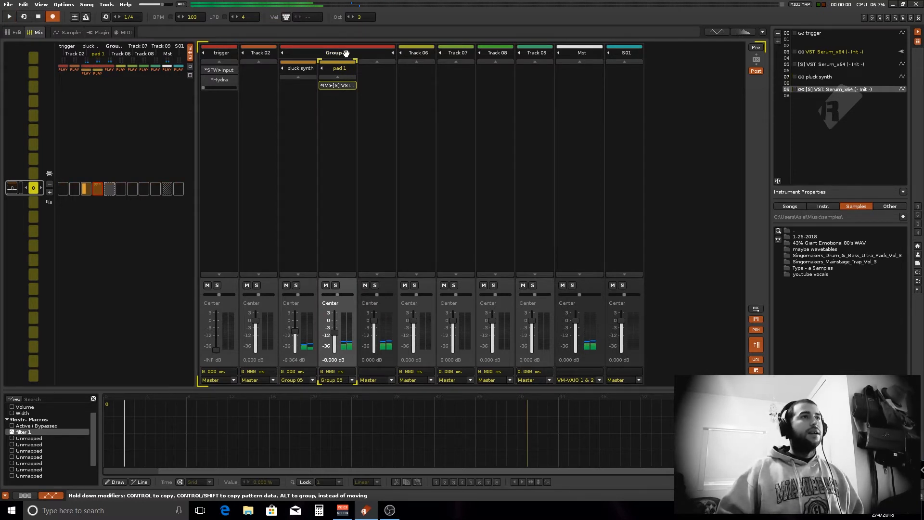
Rename the new track group "instrumets"
click(371, 53)
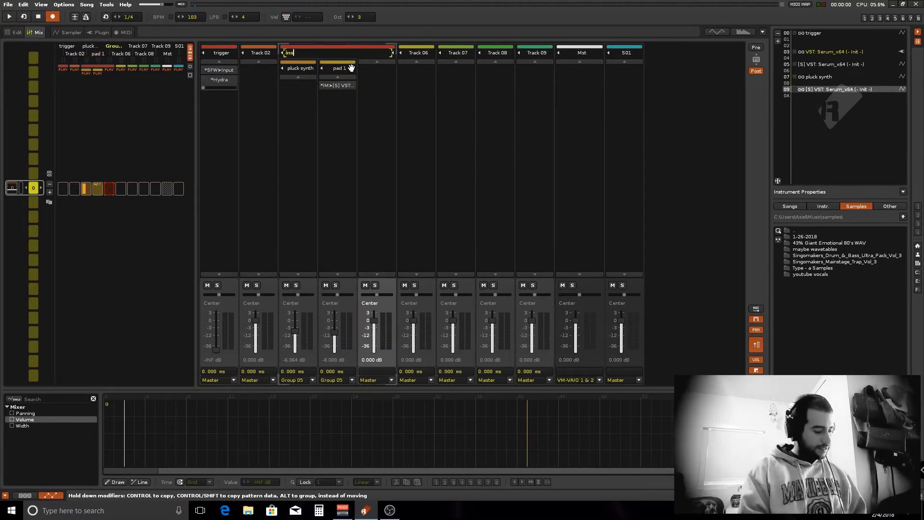
text(instrumetn)
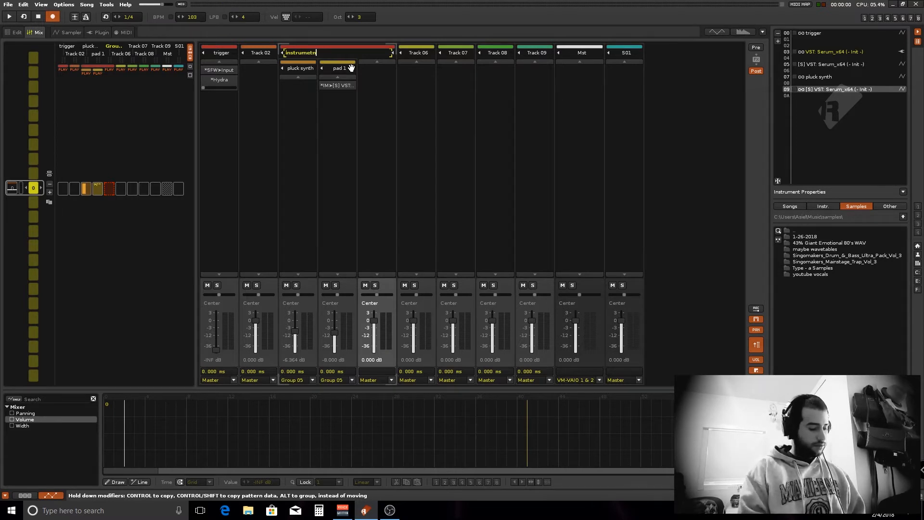
text(s)
text(s)
key(Return)
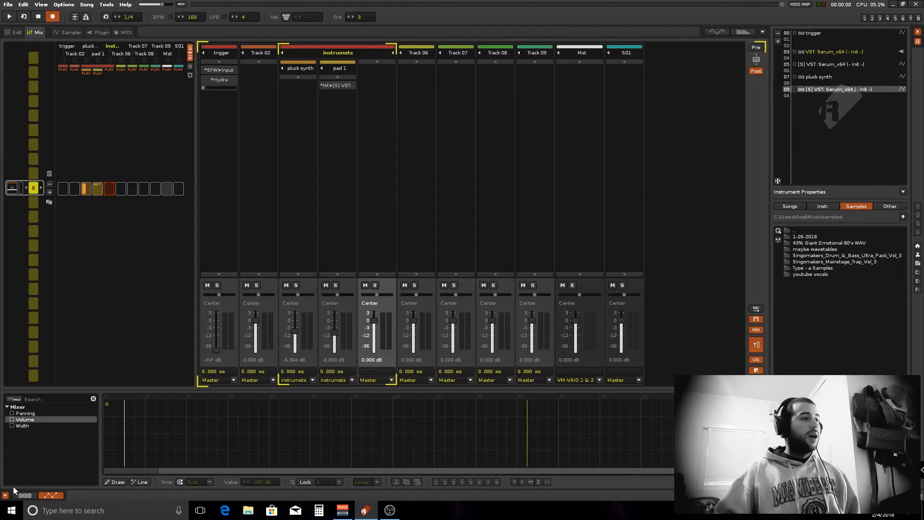
Add the Reaktor 6 FX plugin to the "instrumets" group and open its external editor
click(24, 495)
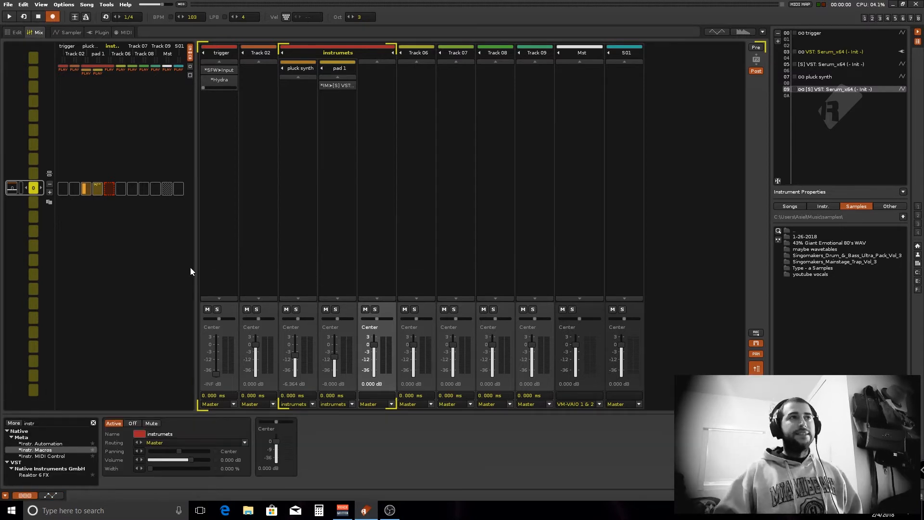
click(94, 422)
click(49, 422)
text(re)
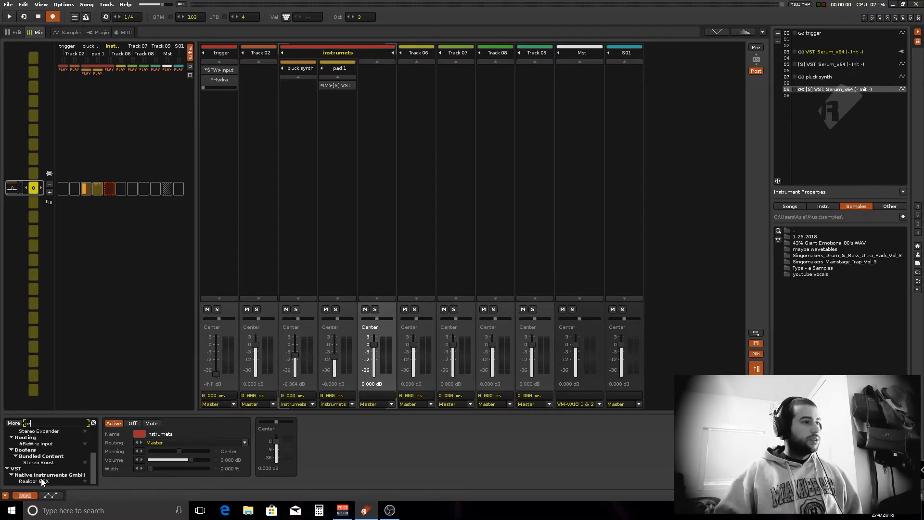
drag(42, 482, 312, 224)
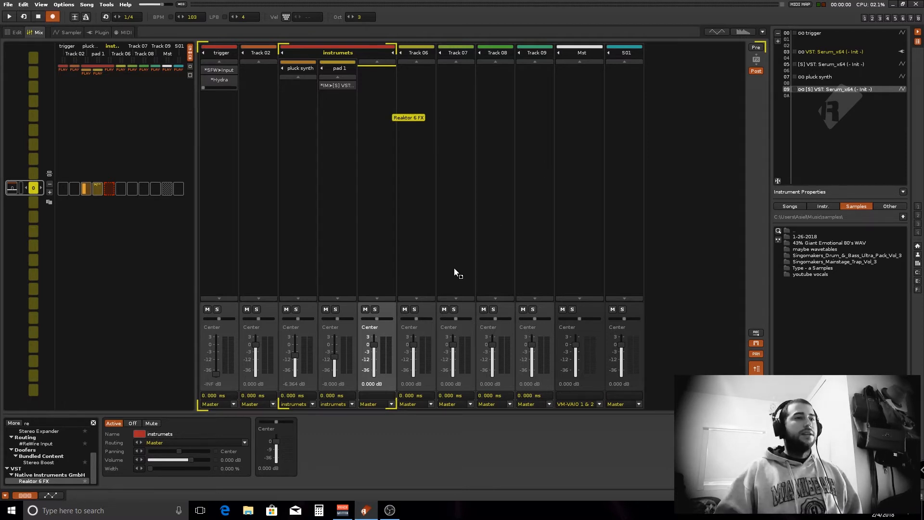
drag(456, 273, 377, 73)
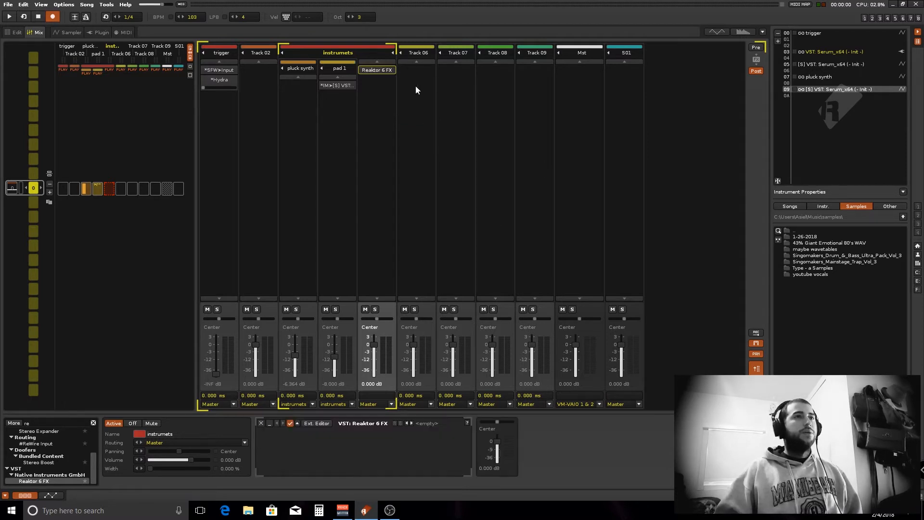
click(315, 423)
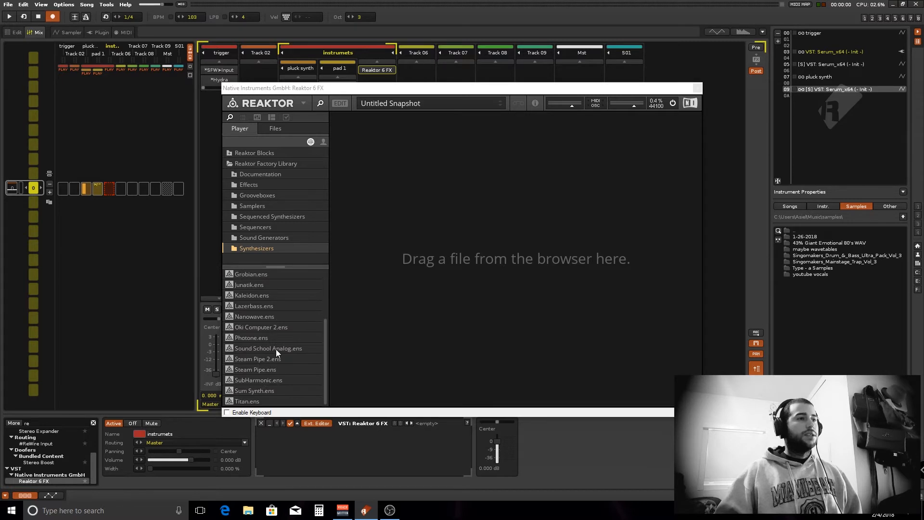
Load the Flat Blaster 2 ensemble from Reaktor's factory Effects folder into the plugin and close its external editor
scroll(249, 359, down, 1)
click(245, 185)
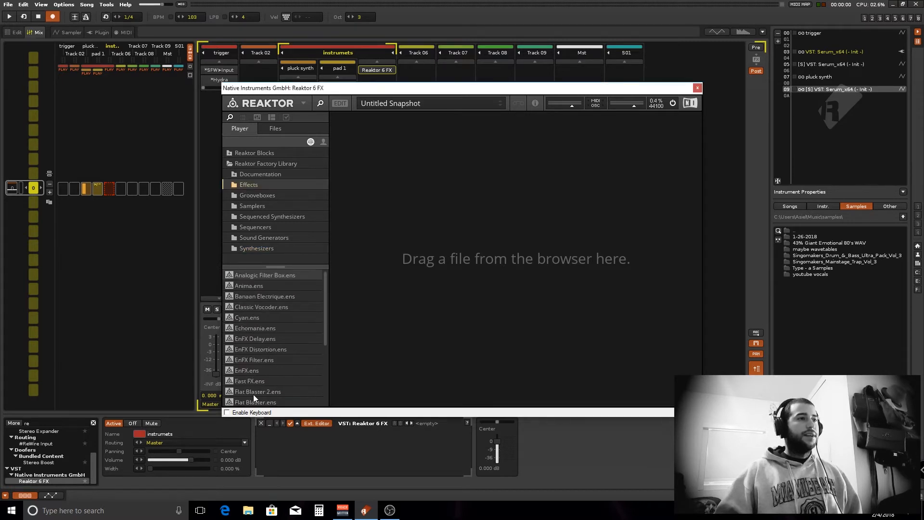
drag(270, 392, 482, 228)
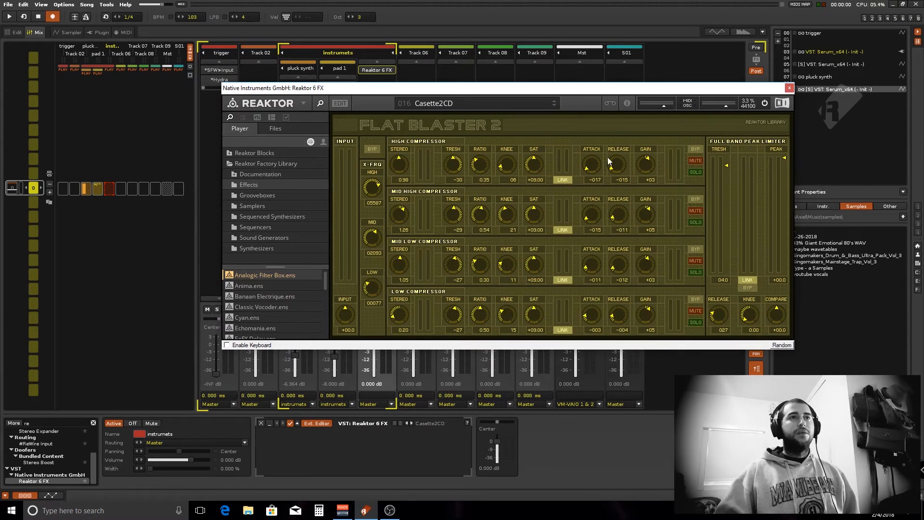
click(789, 88)
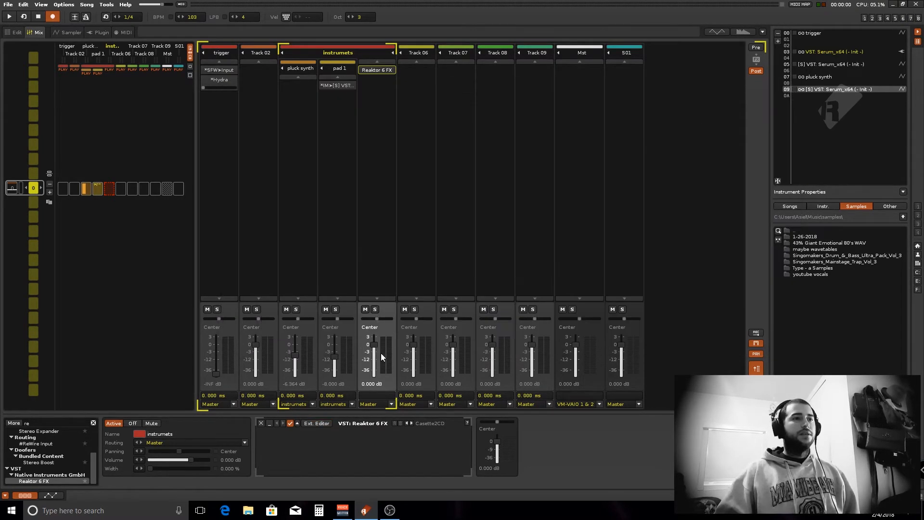
Set the "instrumets" group's volume to -9 dB while the pattern plays, clear the device search and stop playback
drag(374, 346, 375, 357)
key(space)
double_click(374, 383)
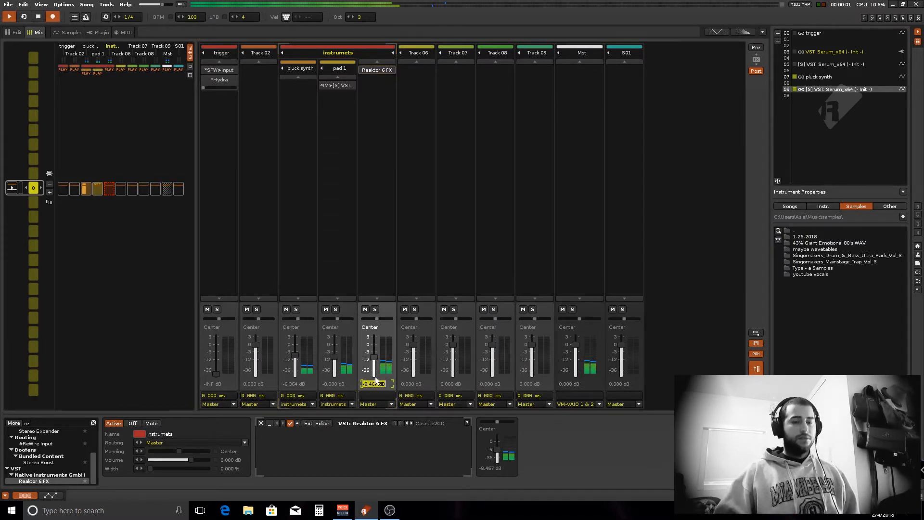
text(-9)
key(Return)
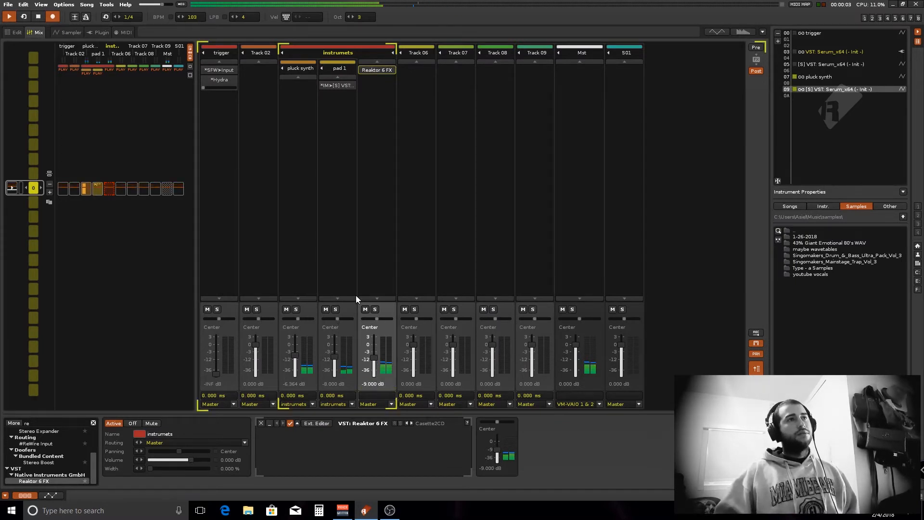
click(94, 423)
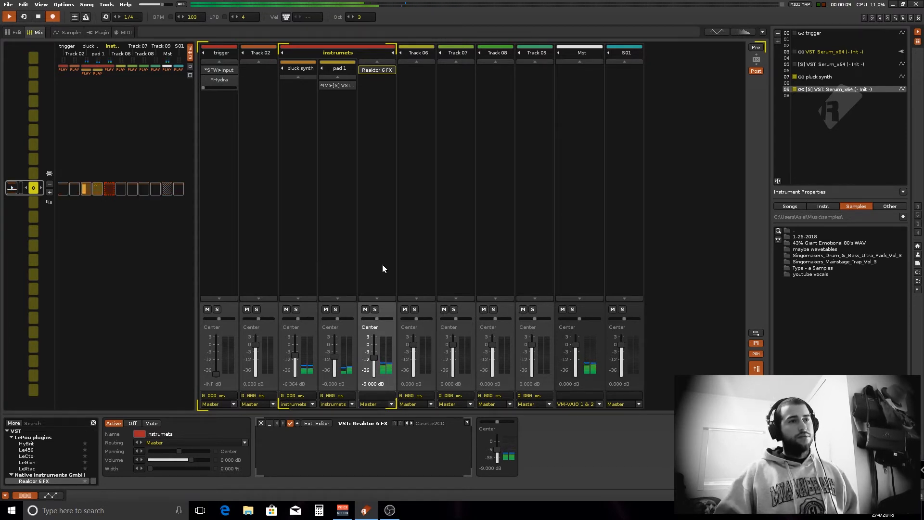
key(space)
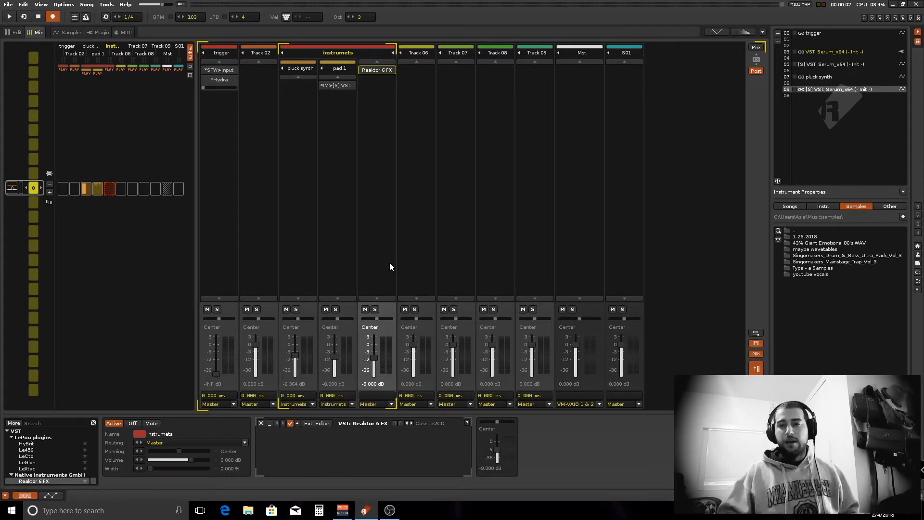
Rename the instrument in slot 09 "pad 1"
right_click(826, 91)
click(848, 174)
text(pad 1)
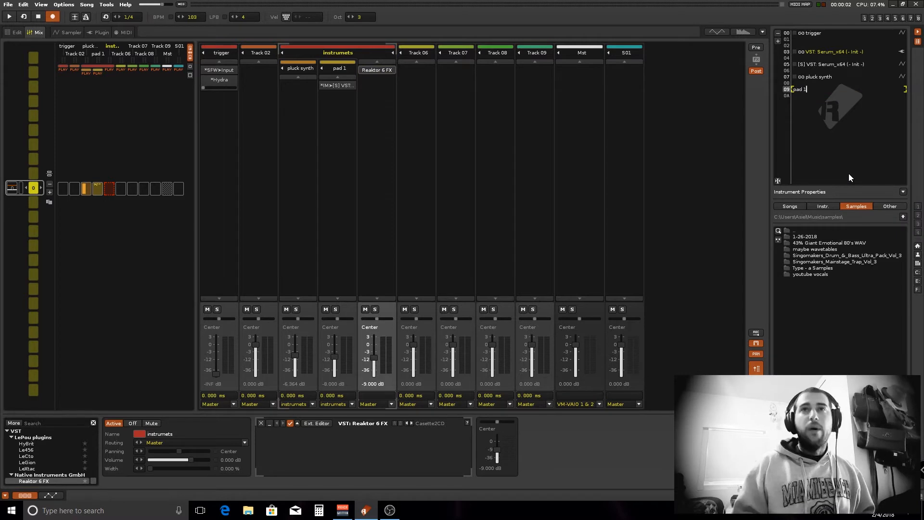
key(Return)
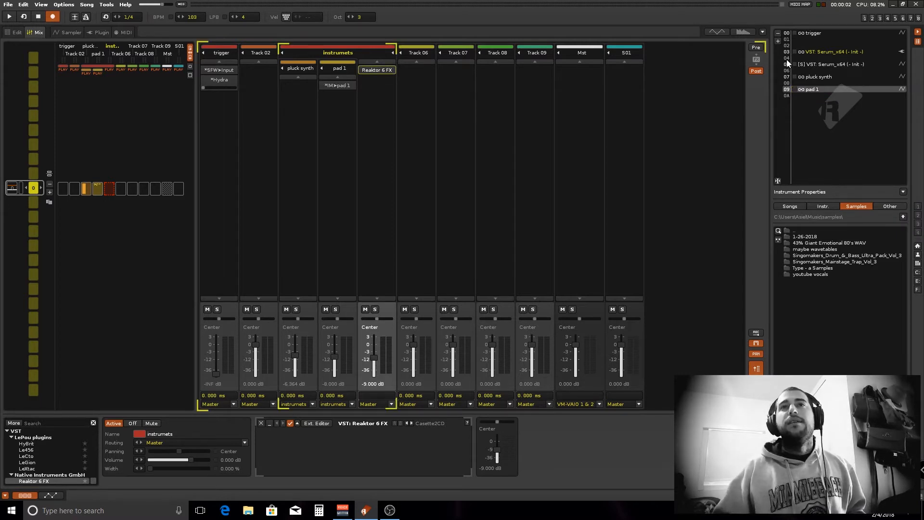
Add five empty slots to the end of the instrument list, up to slot 0F
click(778, 41)
click(778, 42)
click(779, 41)
click(779, 42)
click(778, 41)
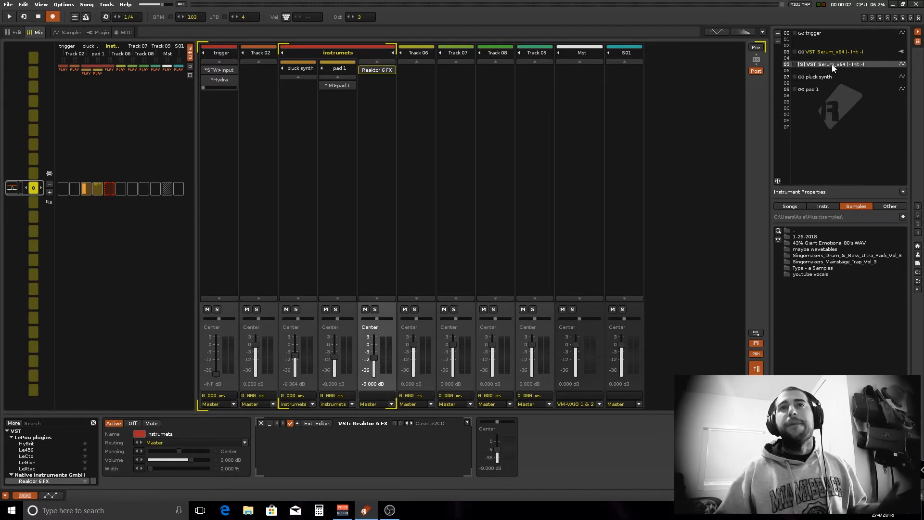
Copy the sampled Serum instrument from slot 05 and paste it into slot 0B
right_click(833, 67)
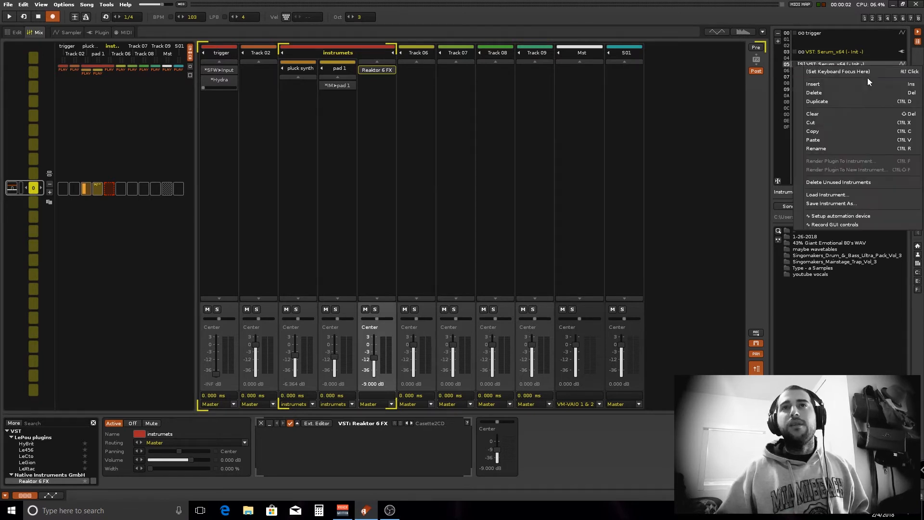
click(846, 128)
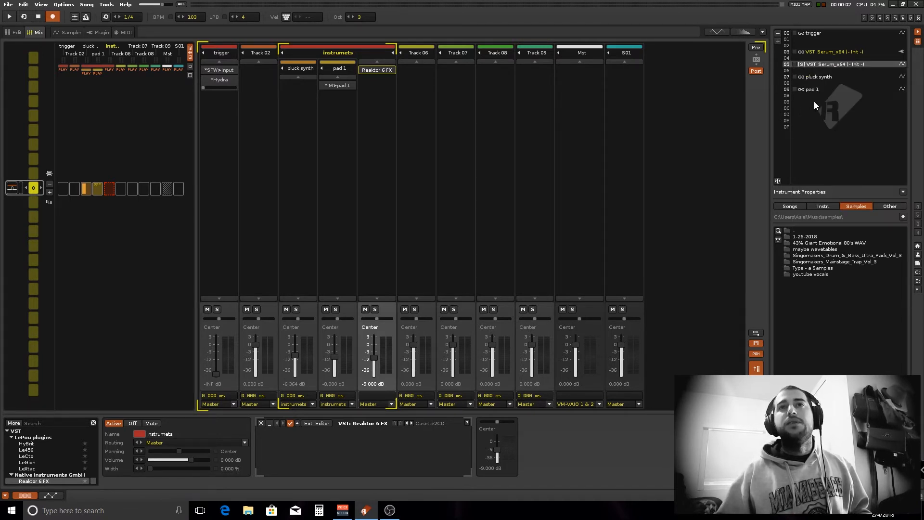
right_click(810, 102)
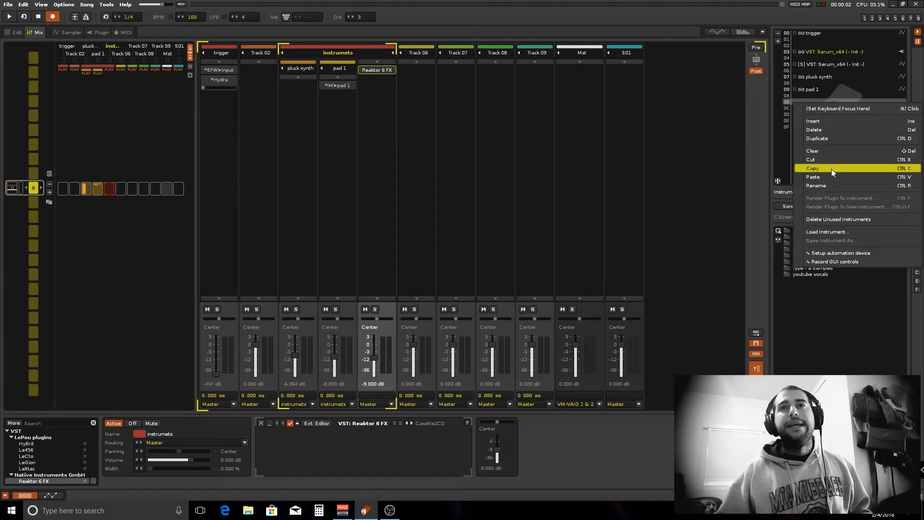
click(829, 173)
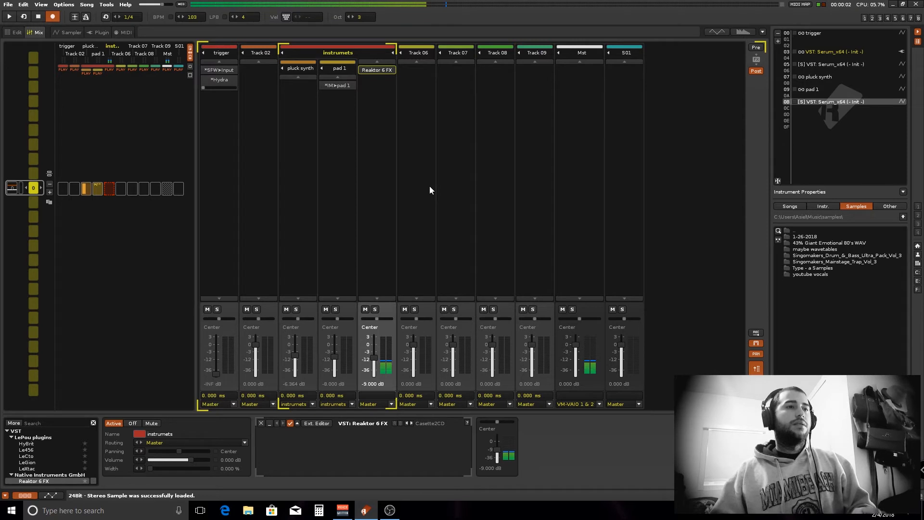
Create a mixer group around Track 06 and rename the group "bass"
key(Tab)
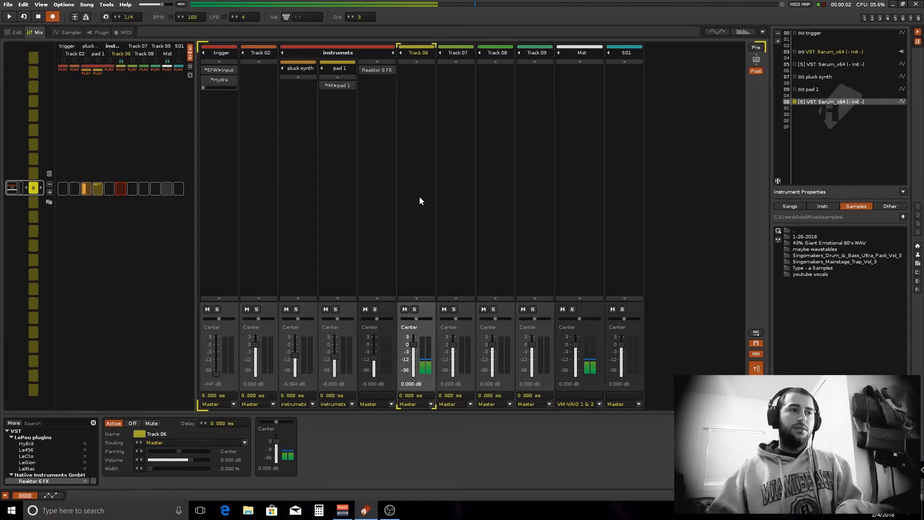
right_click(421, 195)
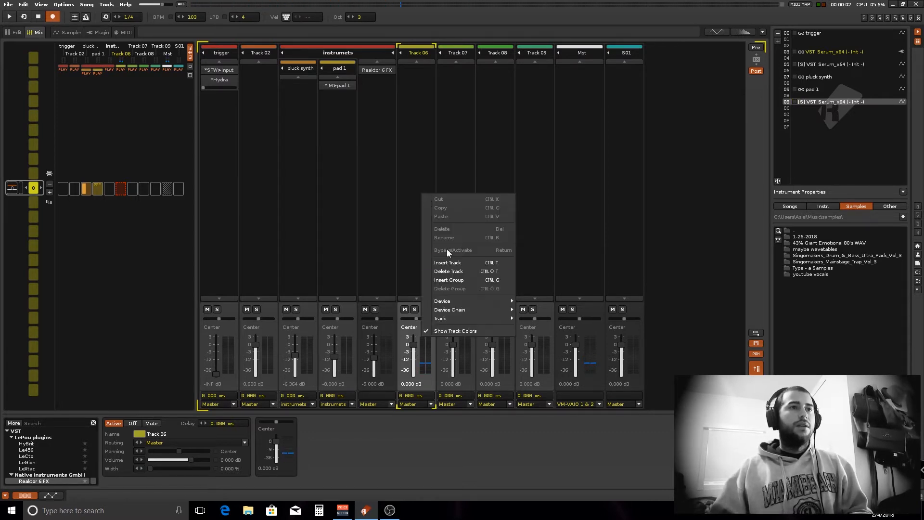
click(463, 279)
double_click(446, 53)
text(bass)
key(Return)
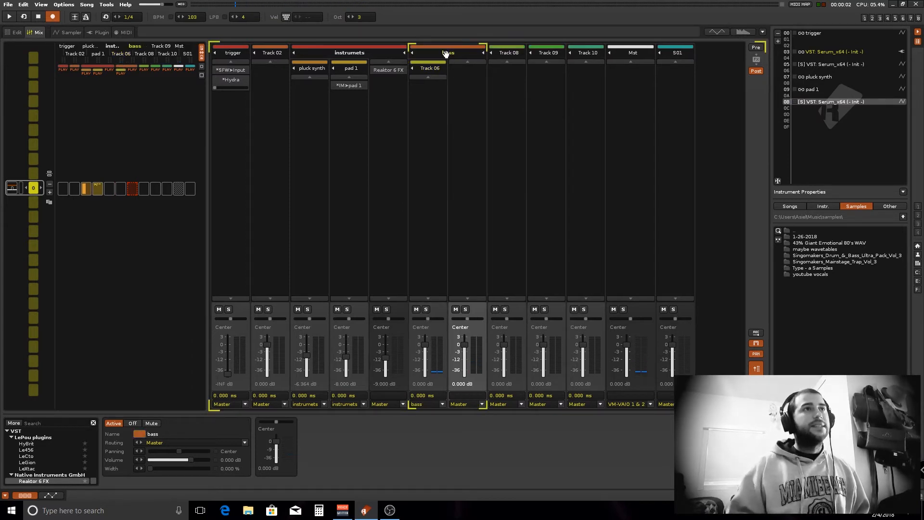
In the pattern editor, fill lines 00 to 31 of Track 06 with A-3 notes using instrument 0B
click(22, 34)
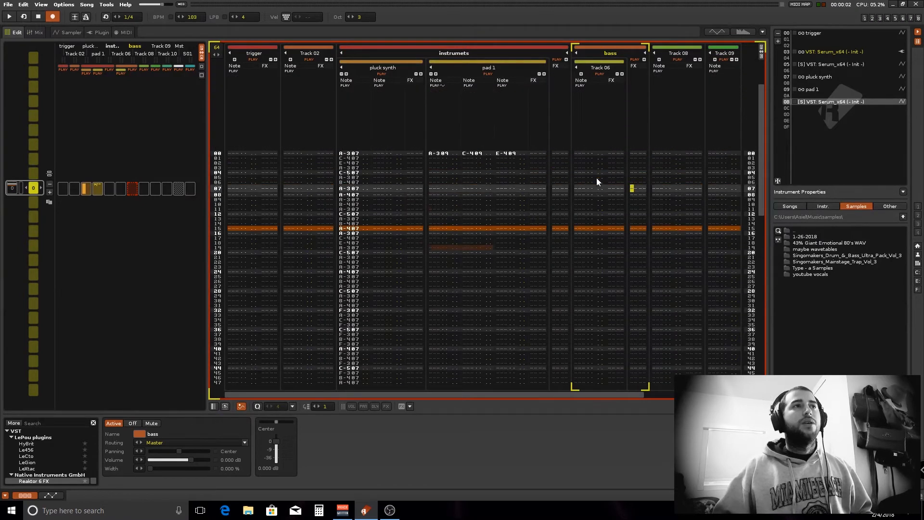
click(580, 177)
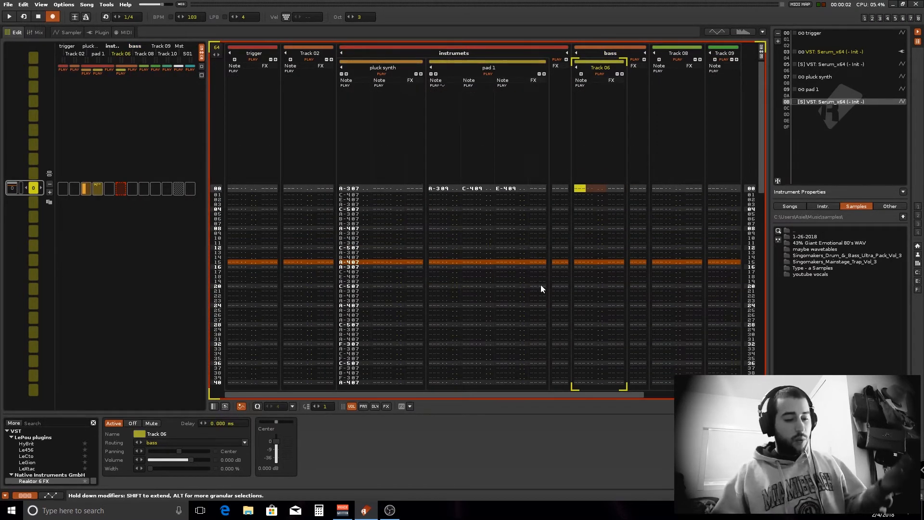
key(n)
key(n)
key(n)
key(n)
key(n)
key(n)
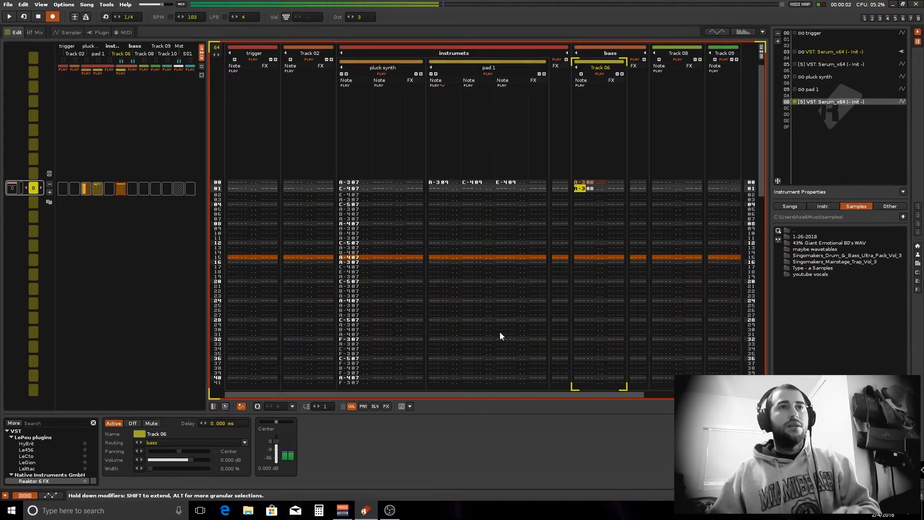
key(n)
key(n)
key(n)
key(n)
key(n)
key(n)
key(n)
key(n)
key(n)
key(n)
key(n)
key(n)
key(n)
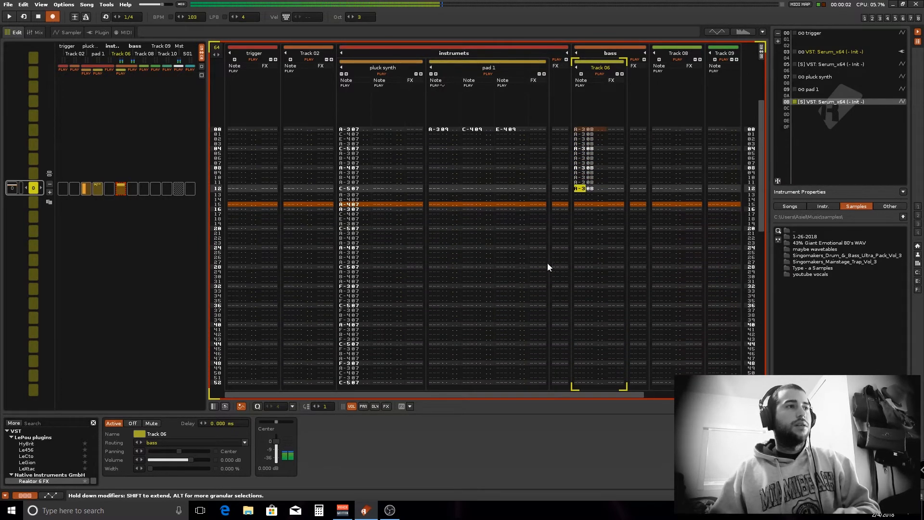
key(n)
key(n)
key(n)
key(n)
key(n)
key(n)
key(n)
key(n)
key(n)
key(n)
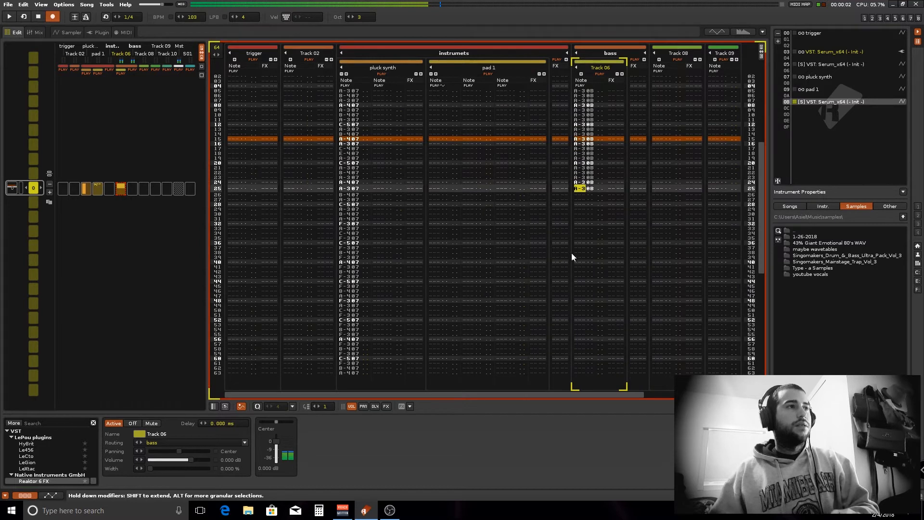
key(n)
key(n)
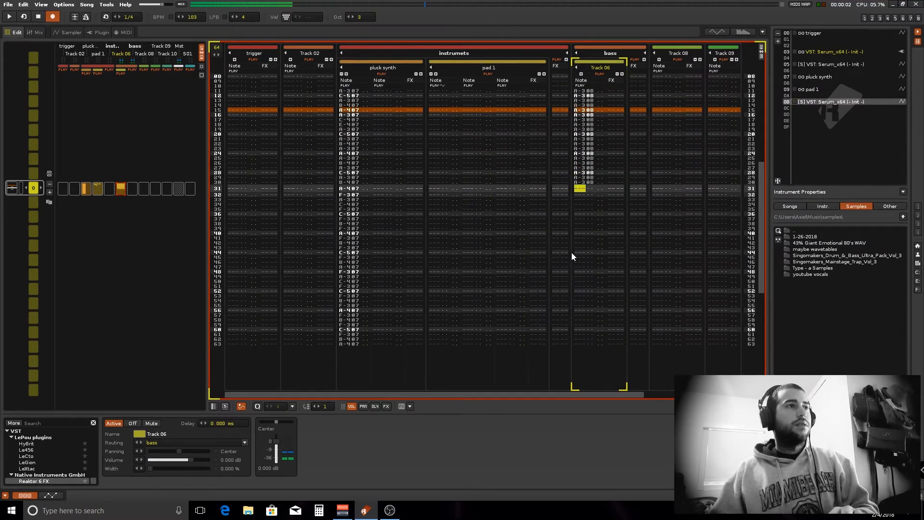
key(n)
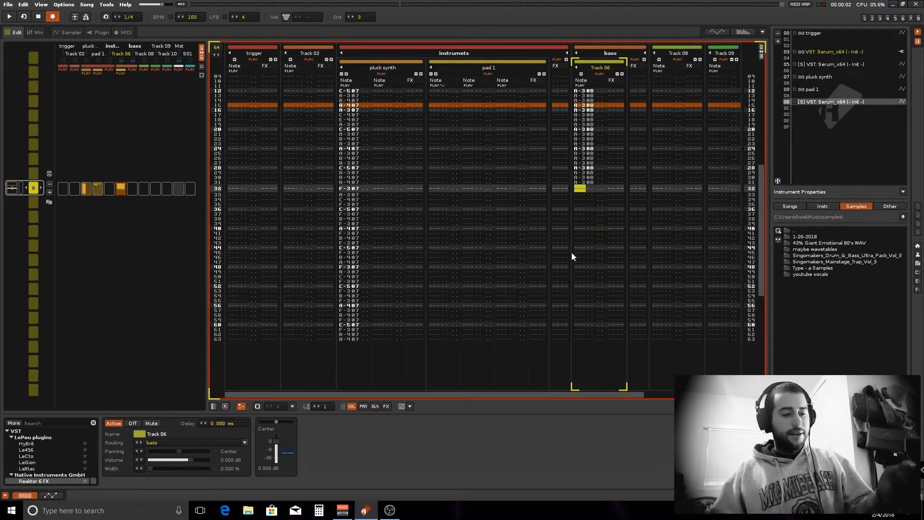
Fill lines 32 to 63 of Track 06 with F-3 notes using instrument 0B
key(v)
key(v)
key(v)
key(v)
key(v)
key(v)
key(v)
key(v)
key(v)
key(v)
key(v)
key(v)
key(v)
key(v)
key(v)
key(v)
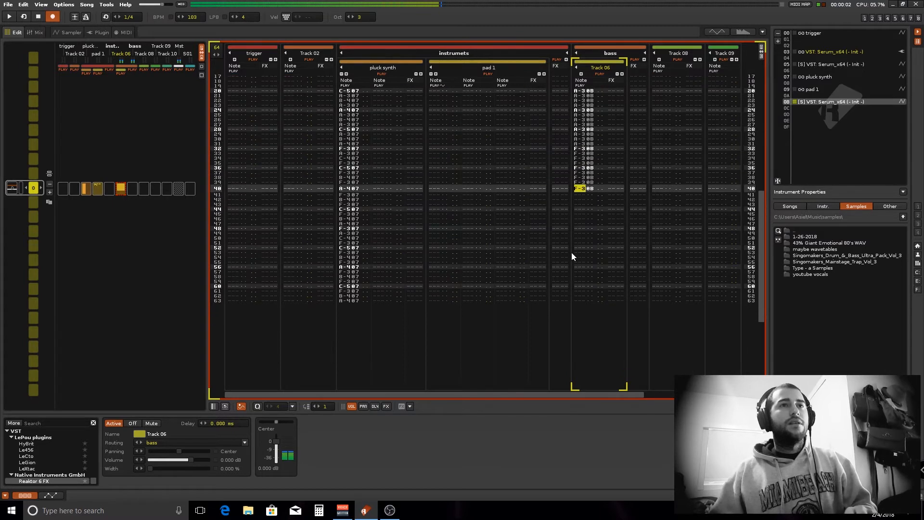
key(v)
key(v)
key(v)
key(v)
key(v)
key(v)
key(v)
key(v)
key(v)
key(v)
key(v)
key(v)
key(v)
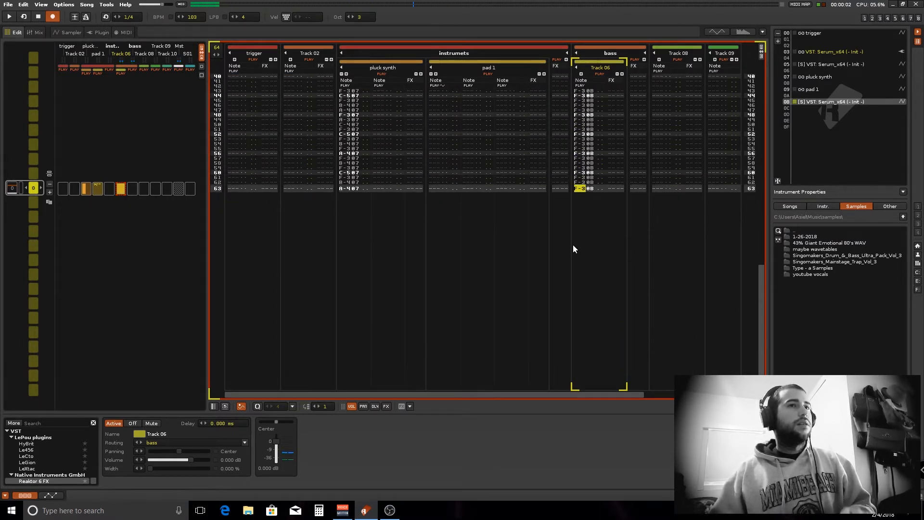
Play the pattern and set Track 06's volume to -2 dB in the mixer, then stop playback
key(space)
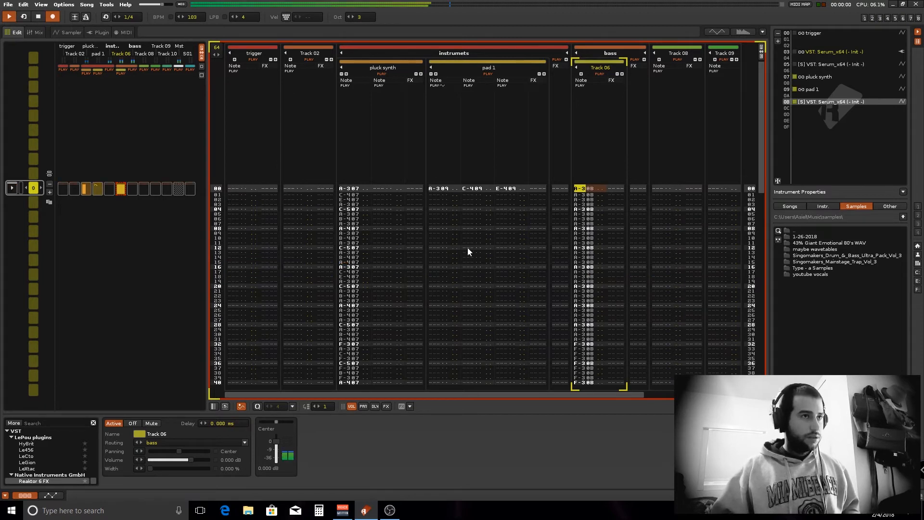
click(36, 32)
double_click(426, 383)
text(-2)
key(Return)
key(space)
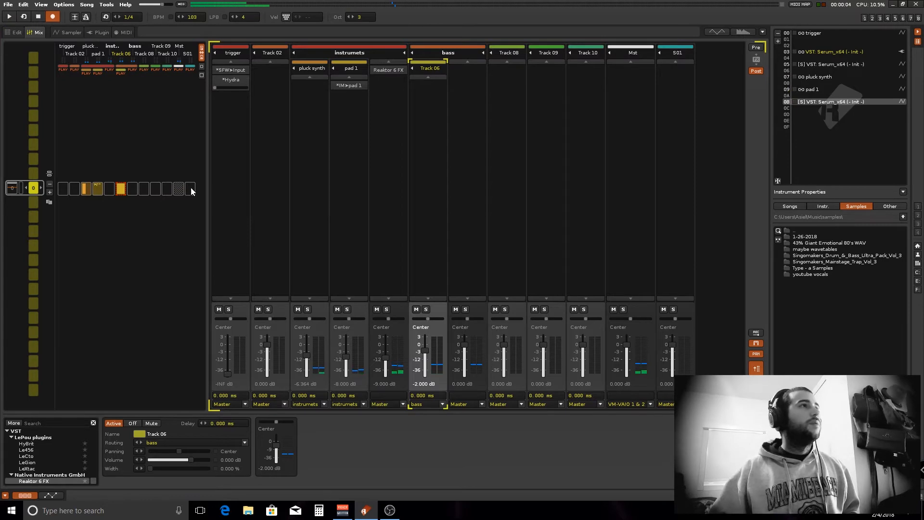
In the sampler, assign all samples of instrument 0B to modulation set 01
click(68, 31)
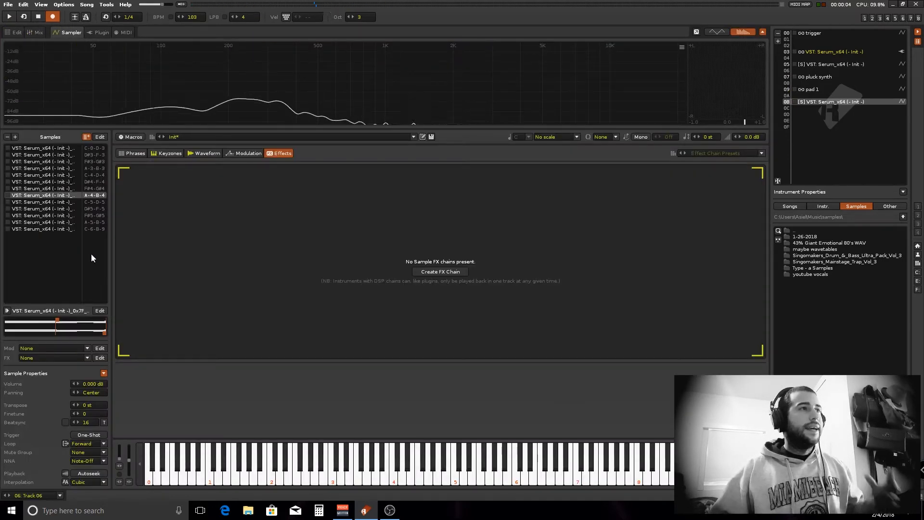
click(200, 154)
click(31, 149)
click(235, 155)
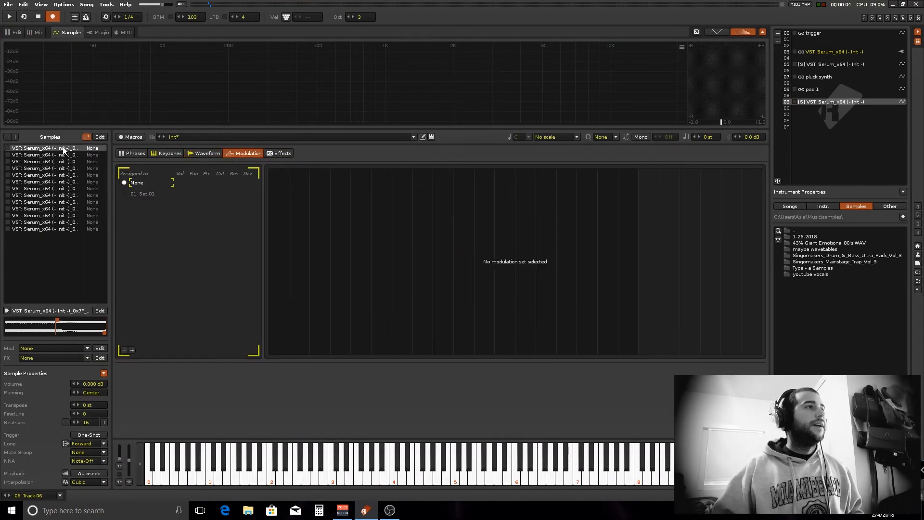
shift+click(39, 229)
click(140, 194)
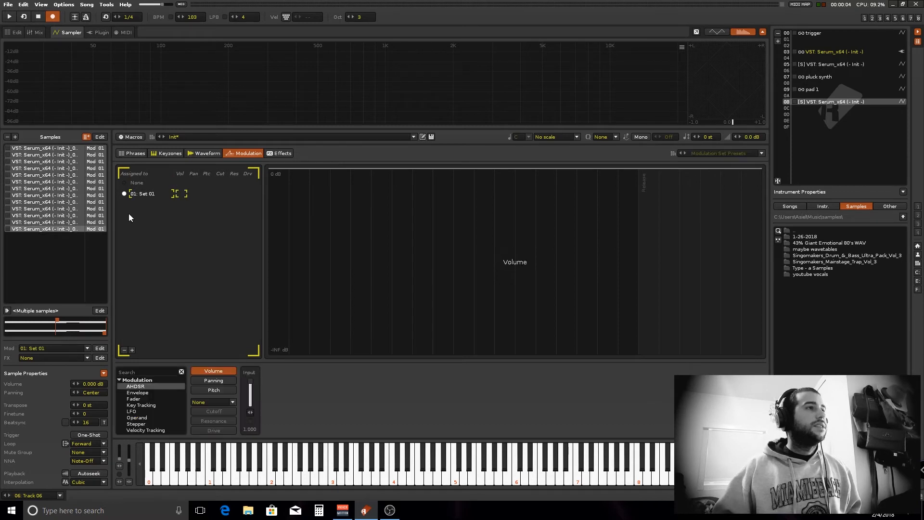
Add an Envelope device to the volume modulation, remove its second point and turn sustain off
double_click(141, 394)
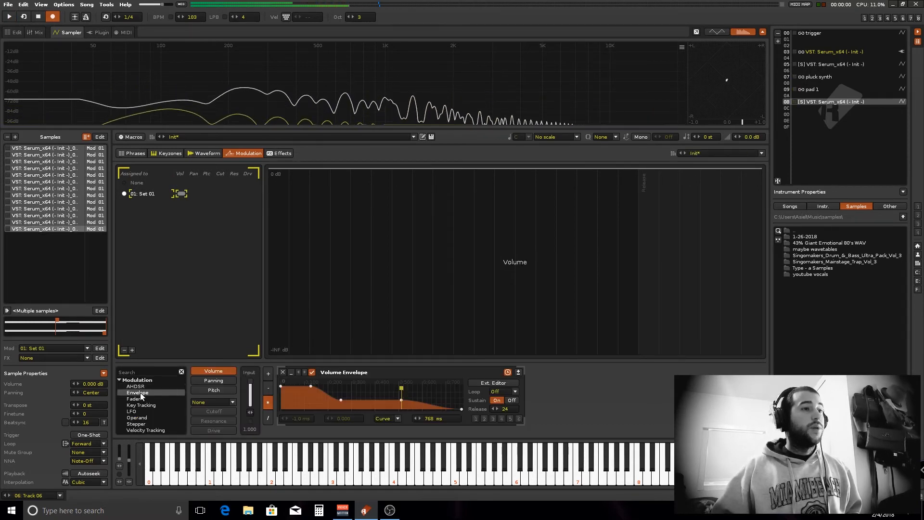
double_click(312, 386)
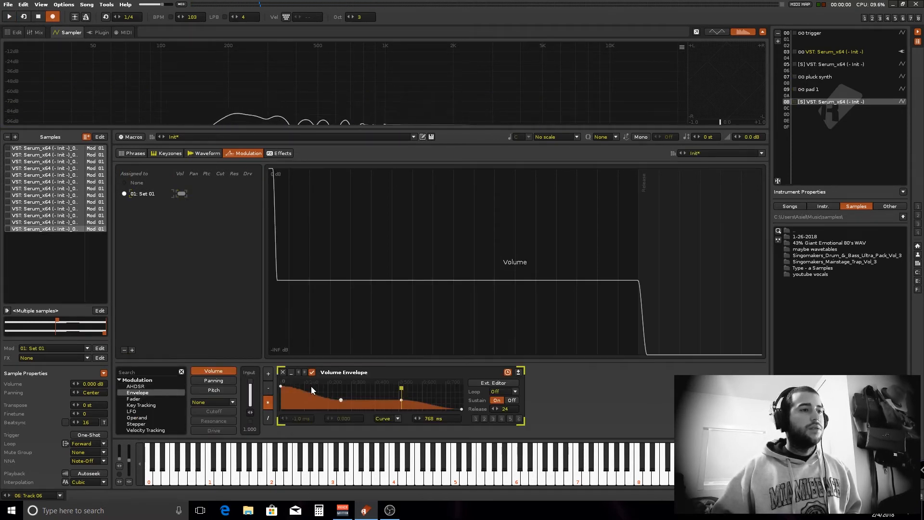
click(512, 400)
Reshape the volume envelope into a short decay to zero with a point at about 70 ms and 0.313 while the pattern plays
drag(401, 399, 355, 409)
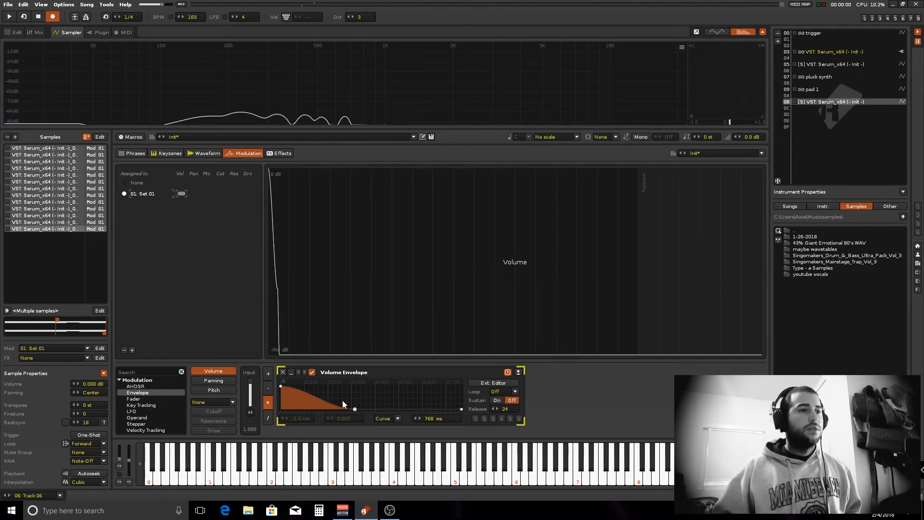
double_click(342, 400)
key(space)
click(296, 401)
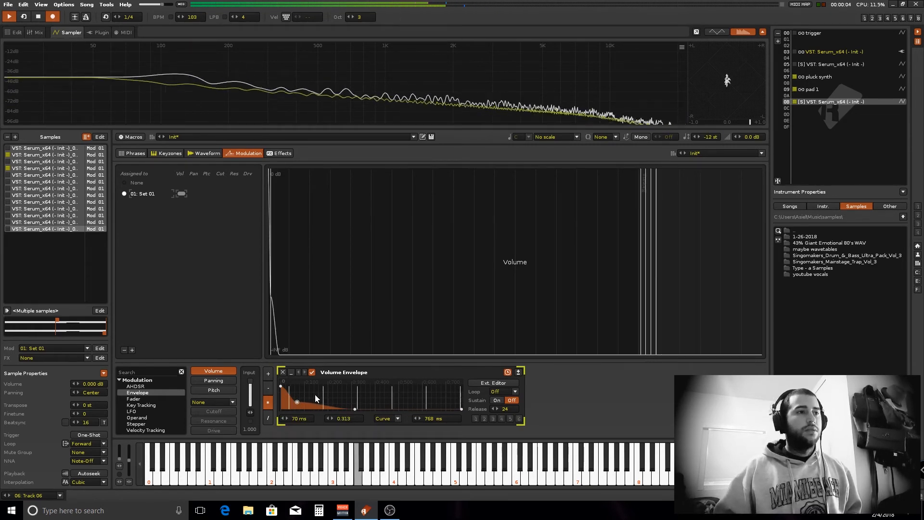
Move the volume envelope's decay point to about 155 ms and 0.250 and its peak to 10 ms at 1.000
drag(298, 403, 317, 404)
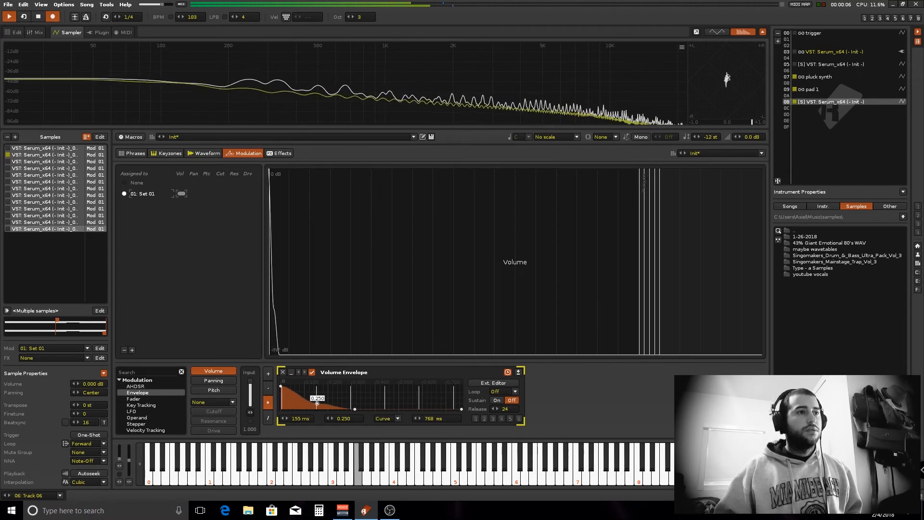
double_click(283, 387)
mouse_move(283, 386)
mouse_down()
mouse_move(283, 409)
mouse_move(291, 386)
mouse_move(283, 386)
mouse_up()
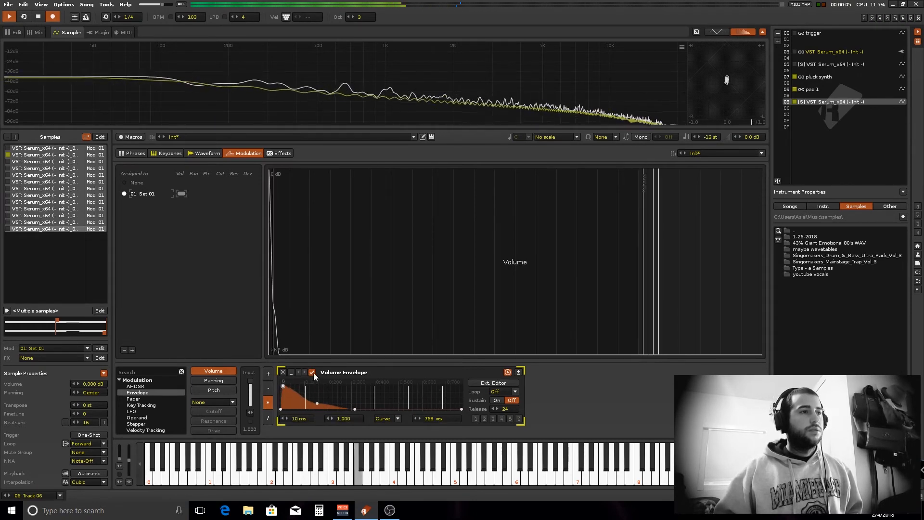
Mute the pluck synth track in the mixer and restart pattern playback
click(36, 33)
key(space)
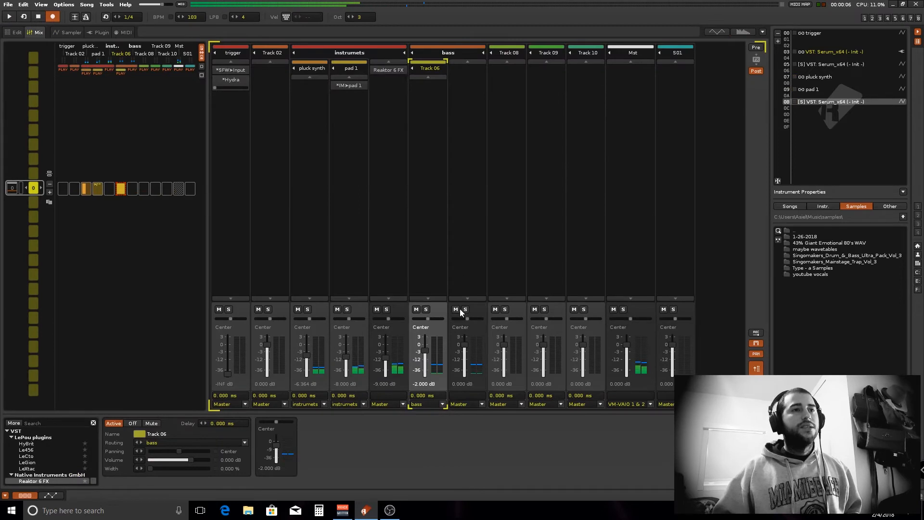
click(298, 310)
key(space)
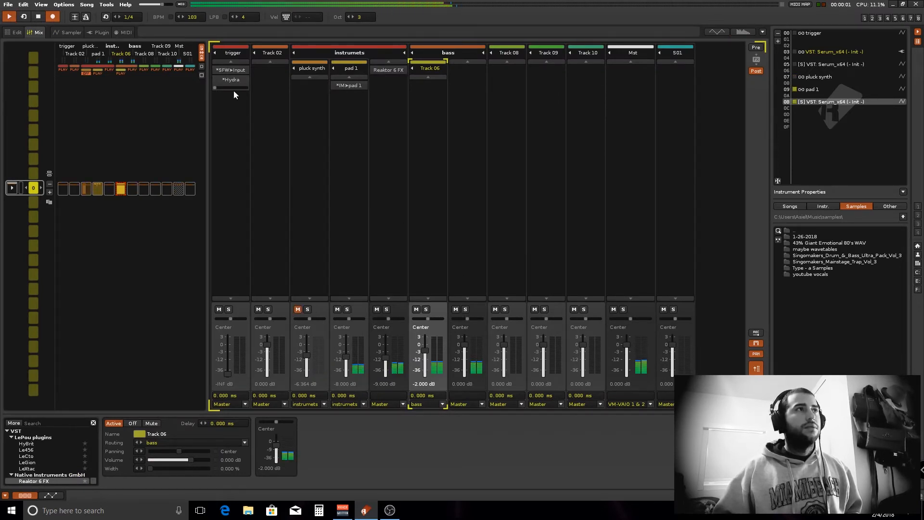
In the external envelope editor, move the peak and decay point earlier and place another point at about 278 ms and 0.049
click(67, 32)
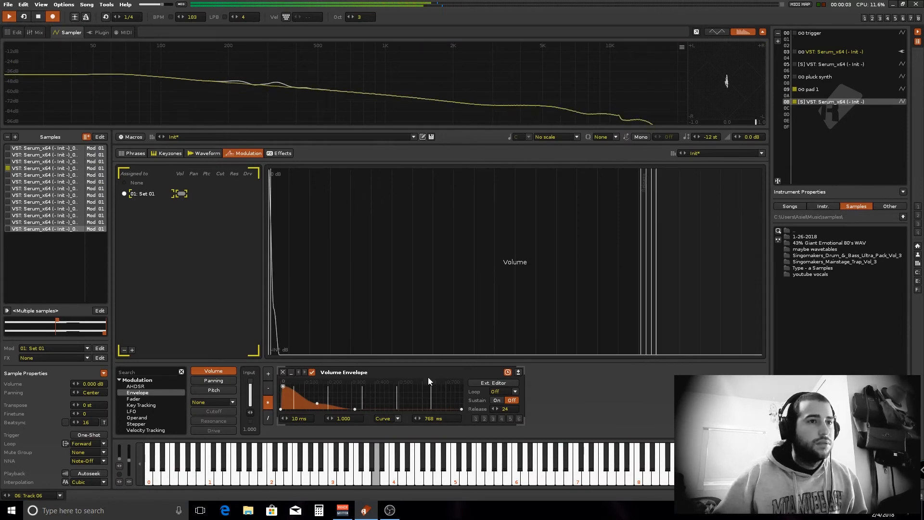
click(483, 381)
drag(128, 186, 123, 186)
drag(249, 297, 181, 302)
mouse_move(279, 313)
mouse_down()
mouse_move(270, 308)
mouse_move(282, 301)
mouse_up()
drag(181, 300, 203, 300)
drag(281, 302, 352, 327)
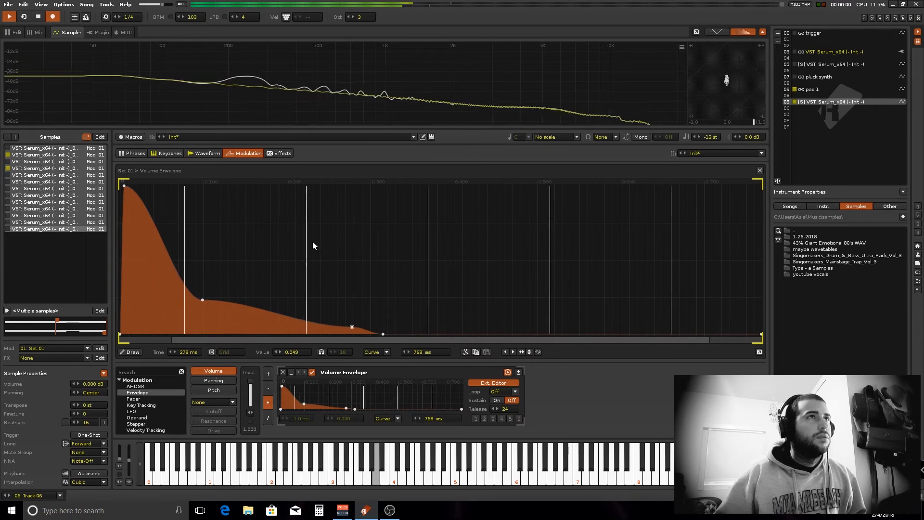
Stop playback and create a sample FX chain for the bass instrument 0B
click(279, 153)
key(space)
click(430, 279)
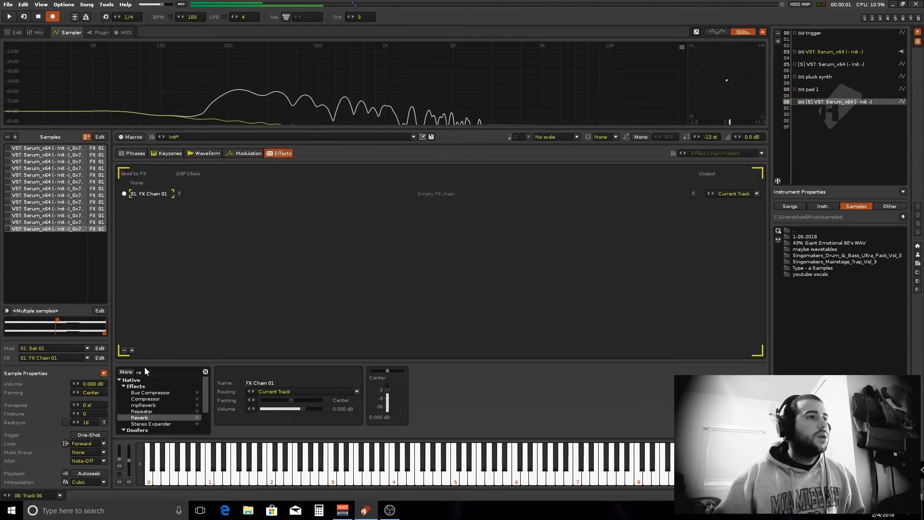
Add a Distortion device to the FX chain and set Shape mode, drive 15.200 % and tone -18.400 % during playback
scroll(158, 400, down, 3)
click(205, 372)
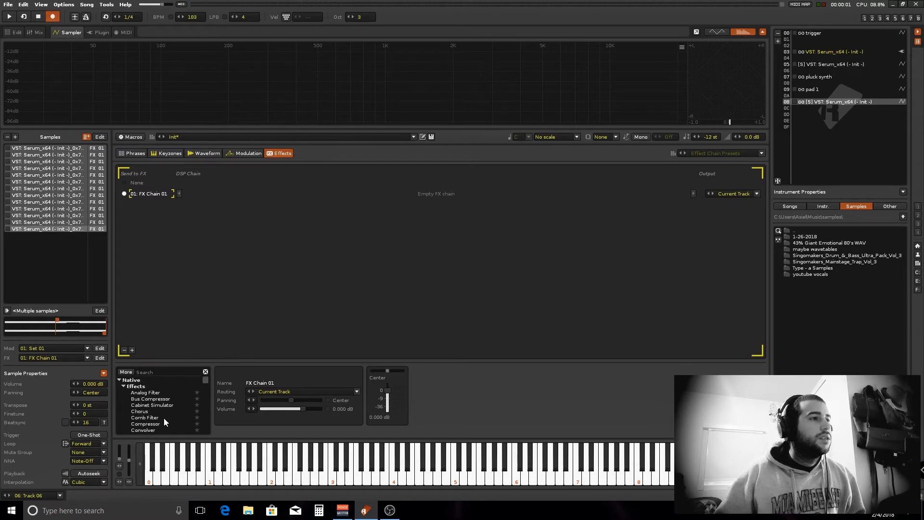
scroll(154, 419, down, 2)
drag(149, 418, 208, 201)
key(space)
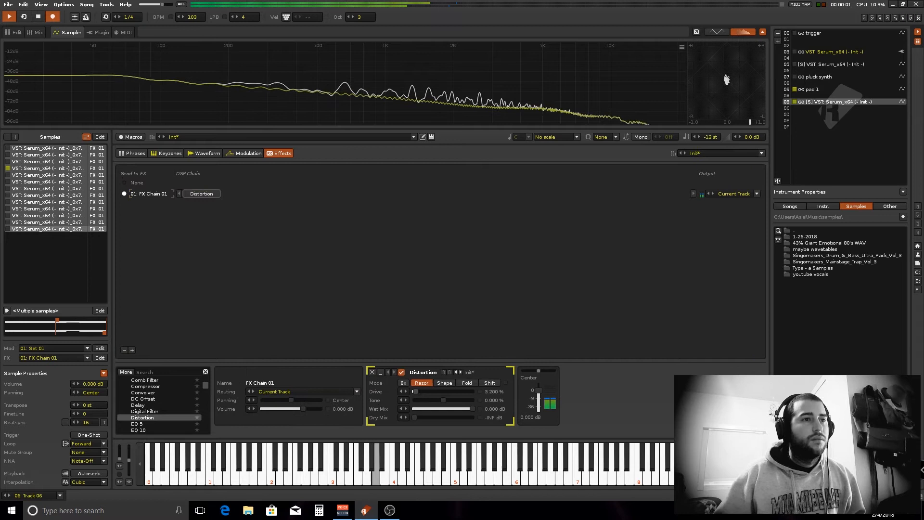
click(438, 383)
drag(417, 391, 439, 400)
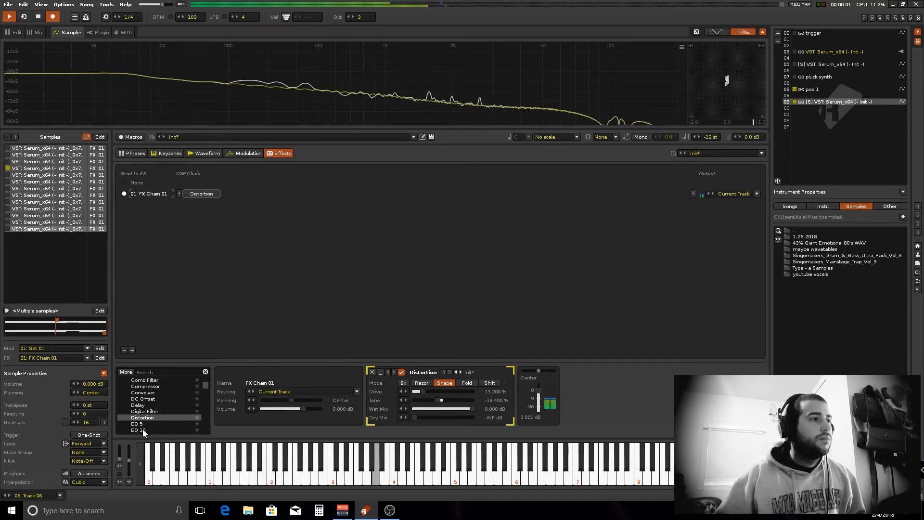
Add an EQ 5 after the Distortion, cut the lows with its first band at about 84.8 Hz and collapse the device
drag(140, 425, 200, 317)
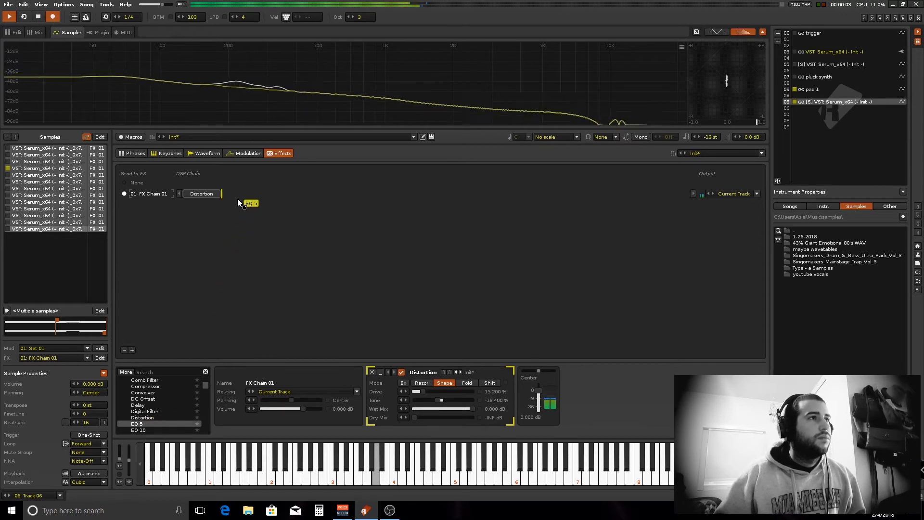
drag(240, 203, 240, 195)
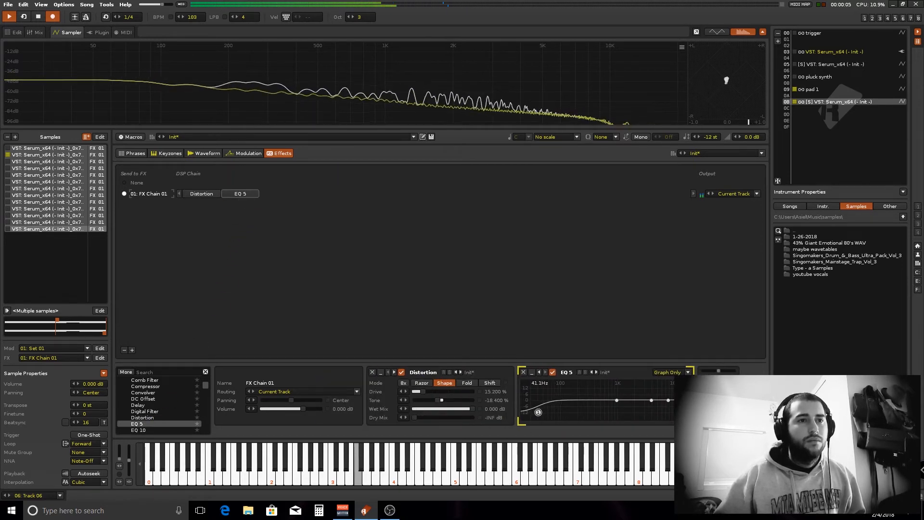
drag(550, 419, 547, 419)
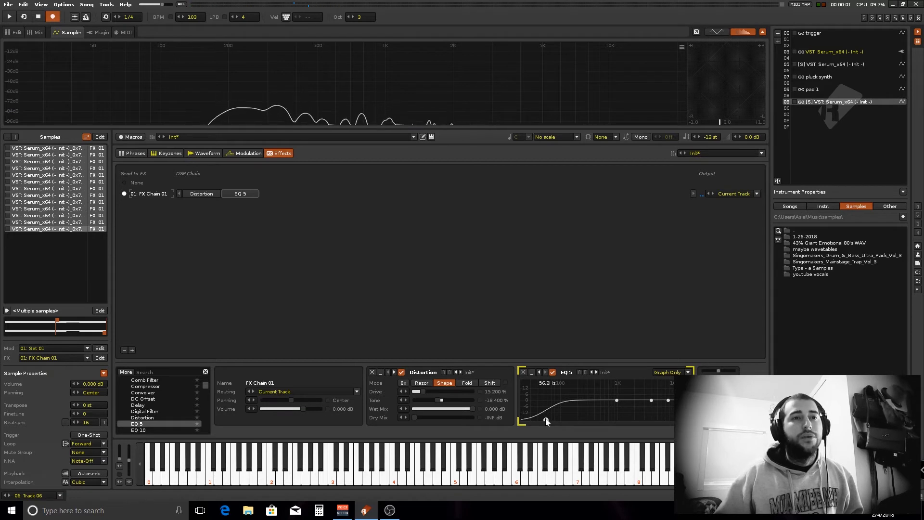
drag(546, 420, 564, 419)
key(space)
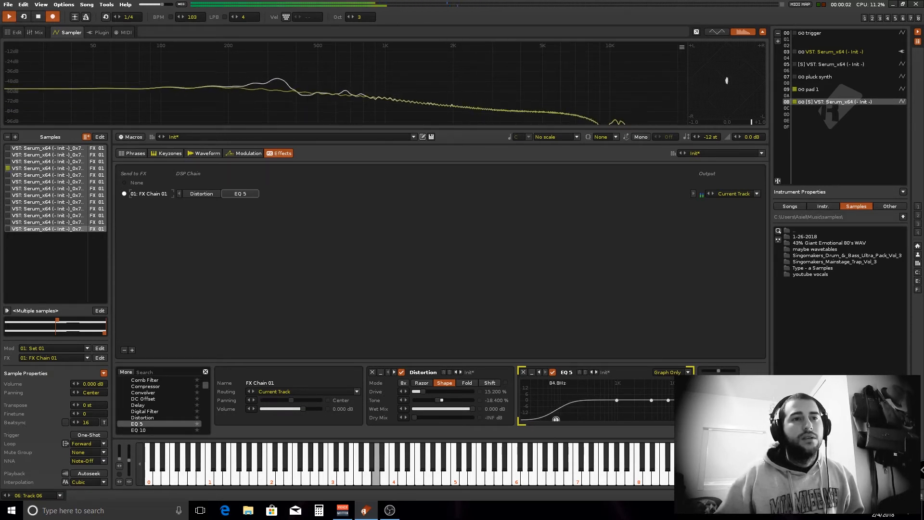
click(532, 372)
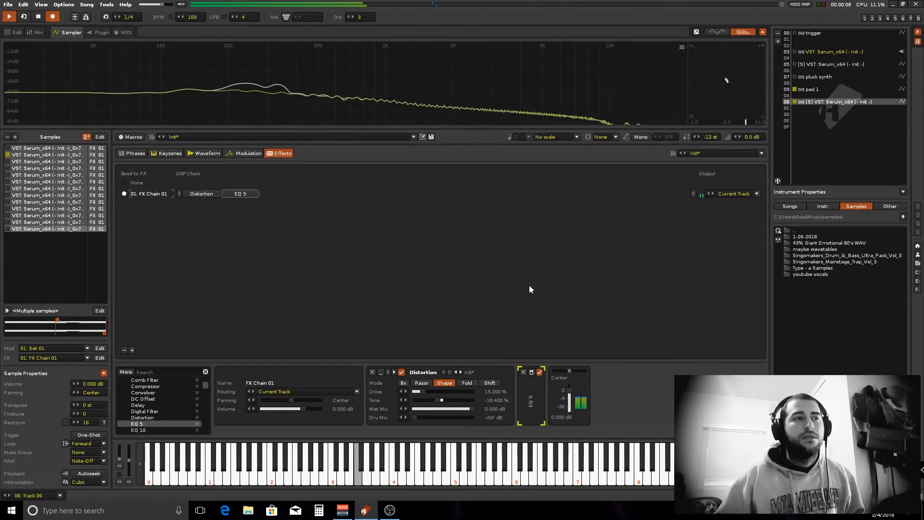
Add a Chorus device after the EQ 5 and lower its rate to about 0.3 Hz during playback
key(space)
scroll(153, 404, up, 2)
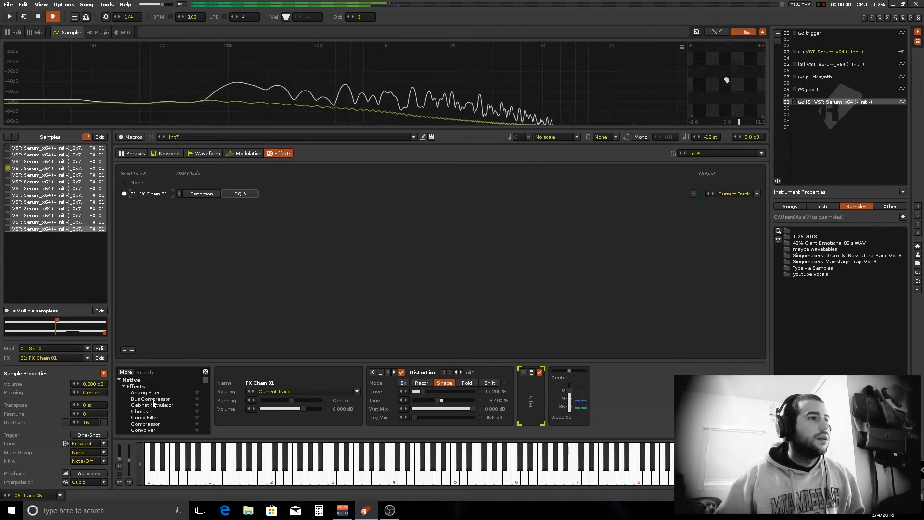
scroll(157, 408, down, 2)
mouse_move(144, 399)
mouse_down()
mouse_move(233, 319)
mouse_move(284, 204)
mouse_move(196, 311)
mouse_move(160, 395)
mouse_move(270, 196)
mouse_up()
key(space)
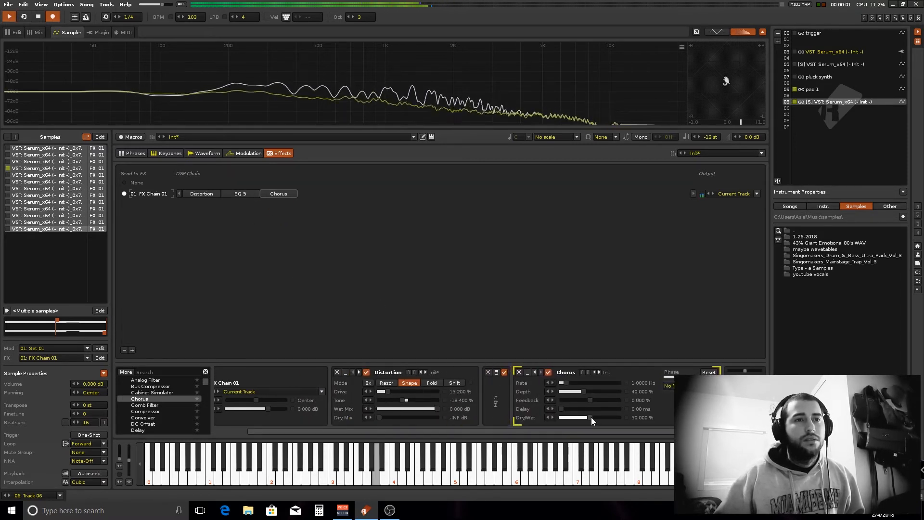
drag(564, 383, 564, 391)
double_click(564, 390)
drag(563, 383, 562, 384)
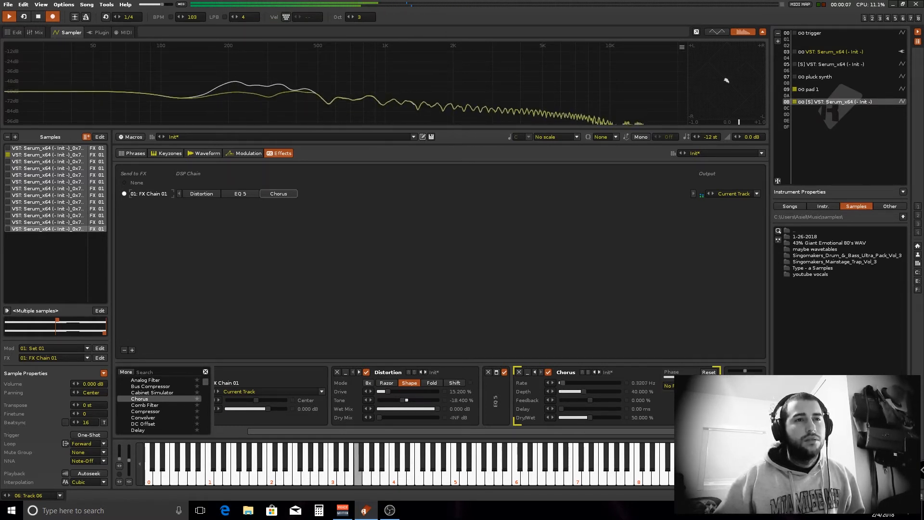
Unmute the pluck synth track in the mixer
click(35, 32)
click(299, 310)
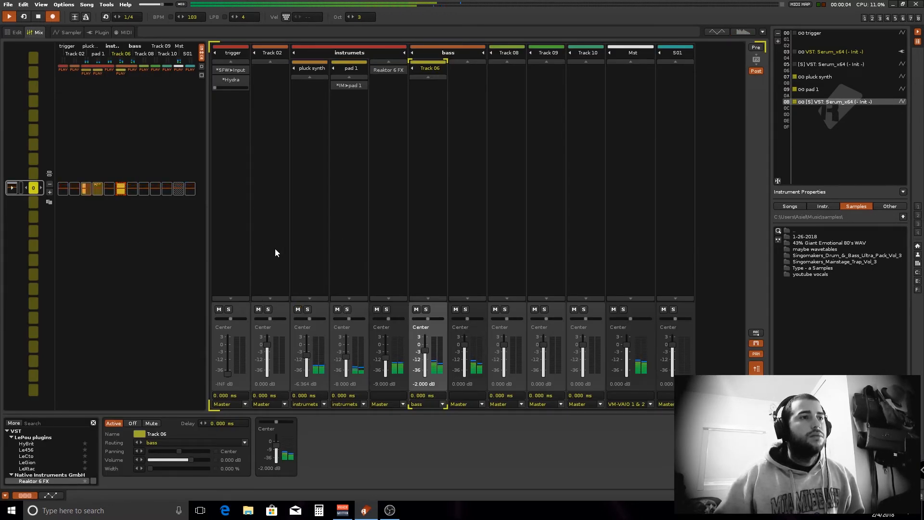
double_click(312, 384)
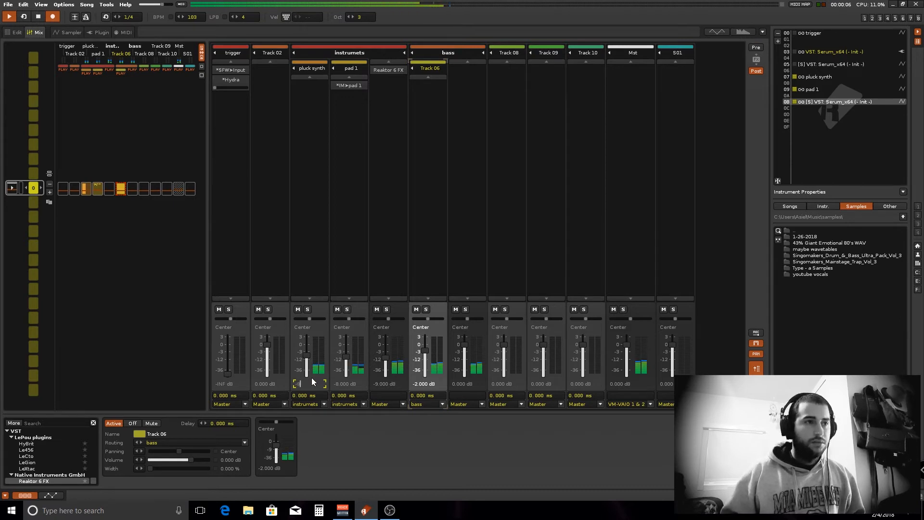
key(Return)
key(space)
click(308, 383)
key(BackSpace)
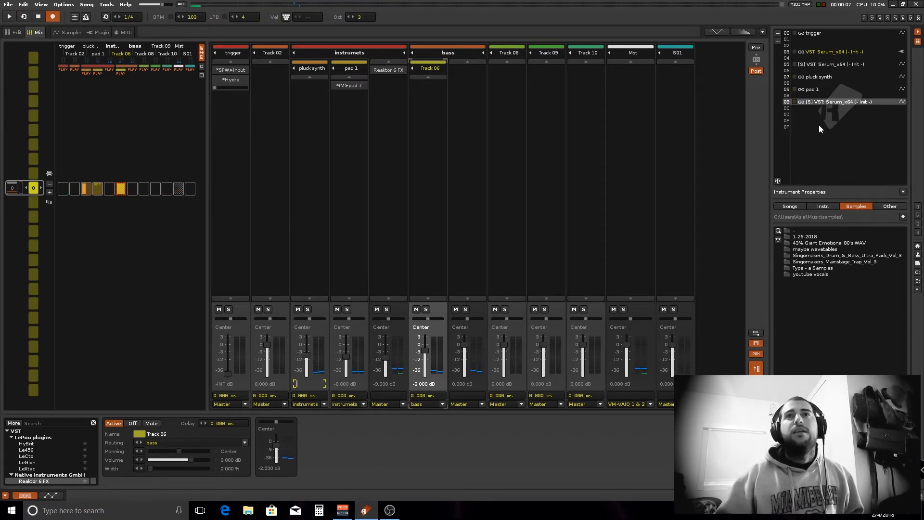
click(311, 155)
Play the pattern and set the pluck synth instrument's global transpose to 12 st in the sampler
key(space)
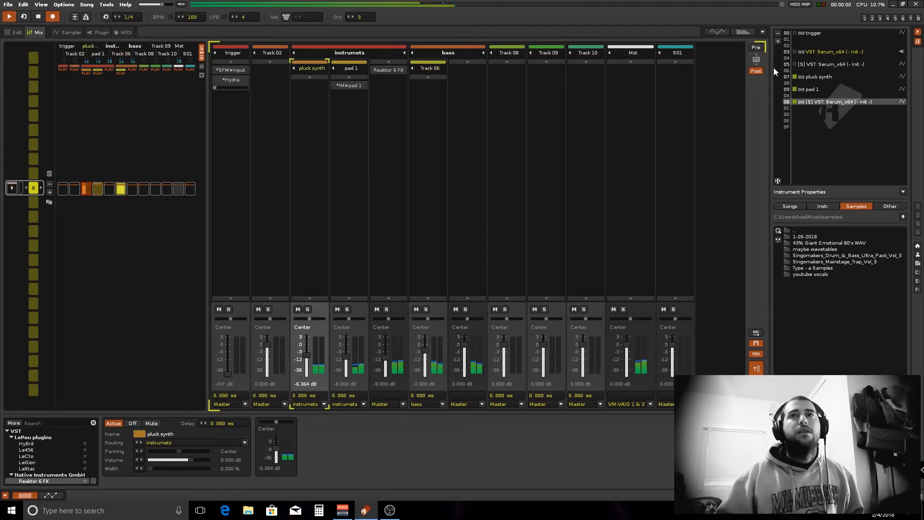
double_click(819, 76)
drag(709, 137, 710, 127)
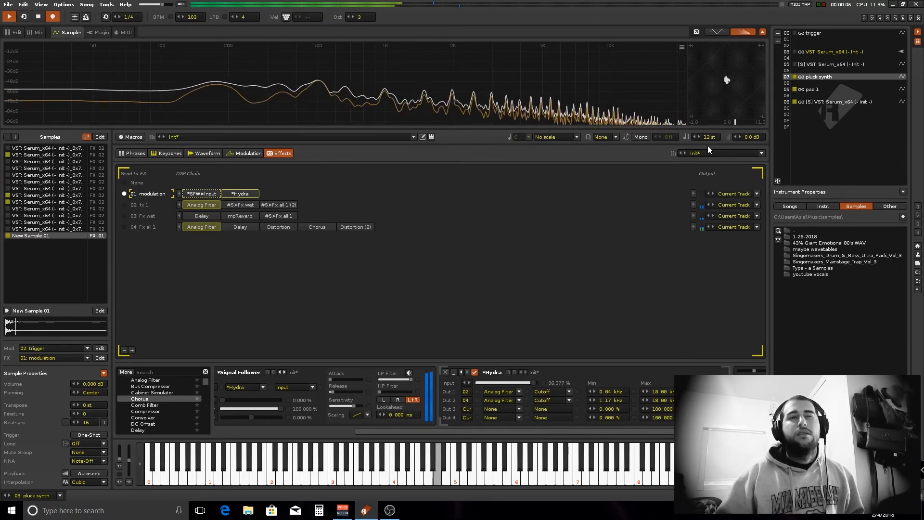
Lower the pluck synth track's volume to about -9.3 dB in the mixer and stop playback
click(35, 32)
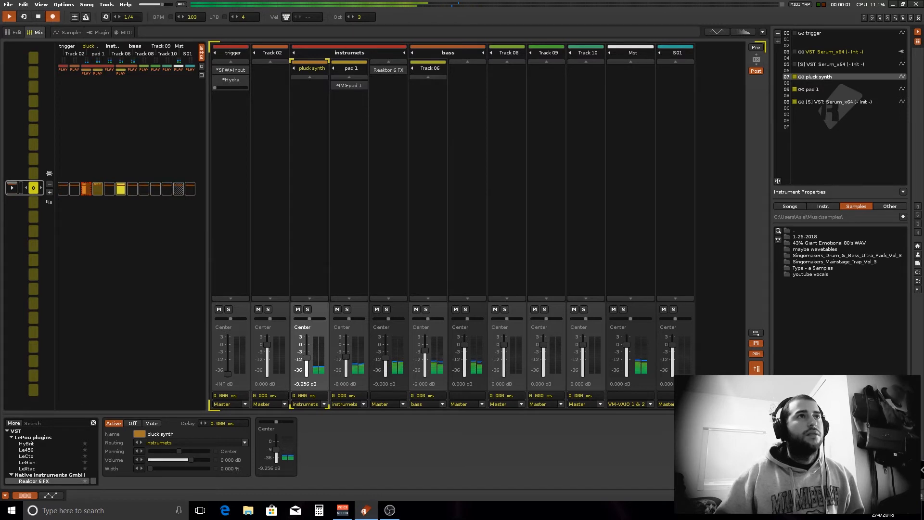
click(424, 195)
key(space)
Play the pattern with the bass instrument's FX chain open, collapse its Chorus device and return to the mixer with playback stopped
click(70, 33)
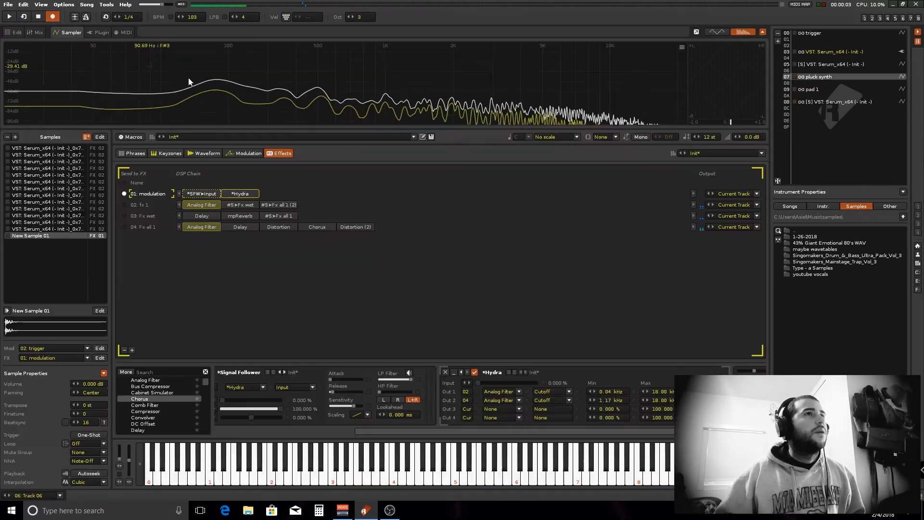
click(877, 101)
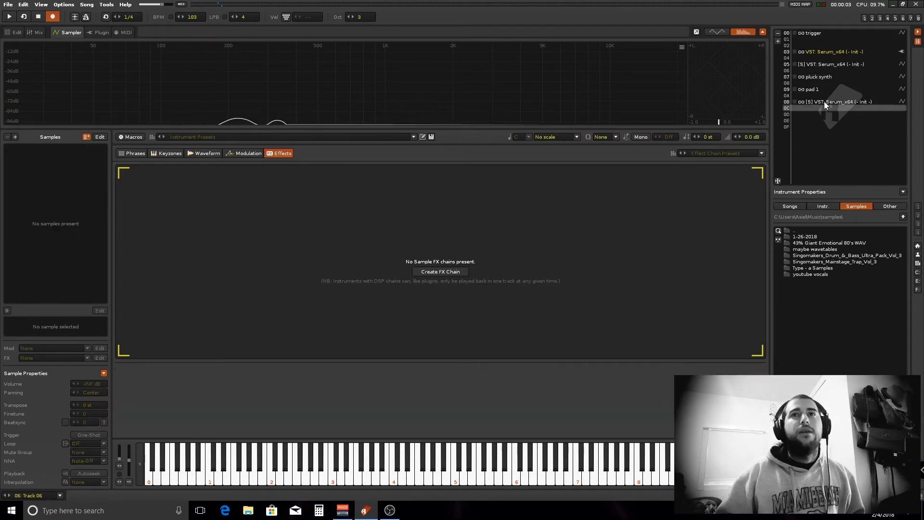
key(space)
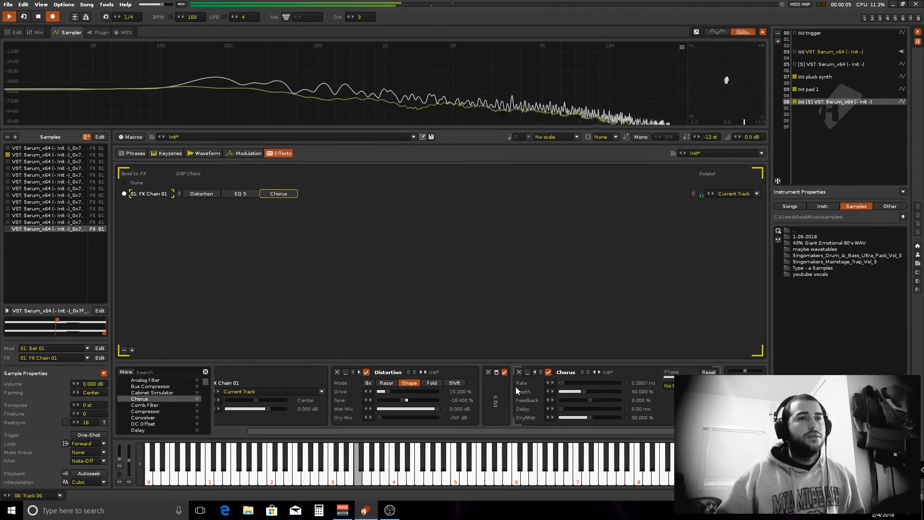
click(528, 373)
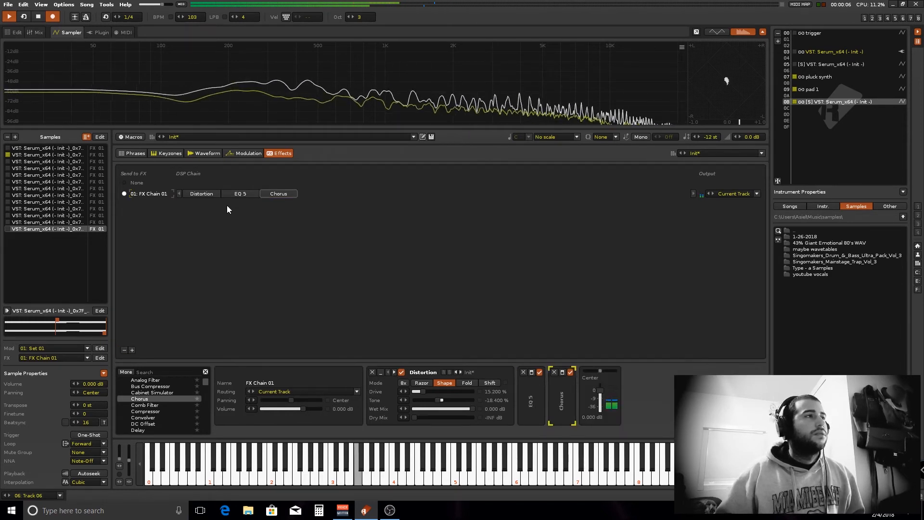
click(38, 33)
key(space)
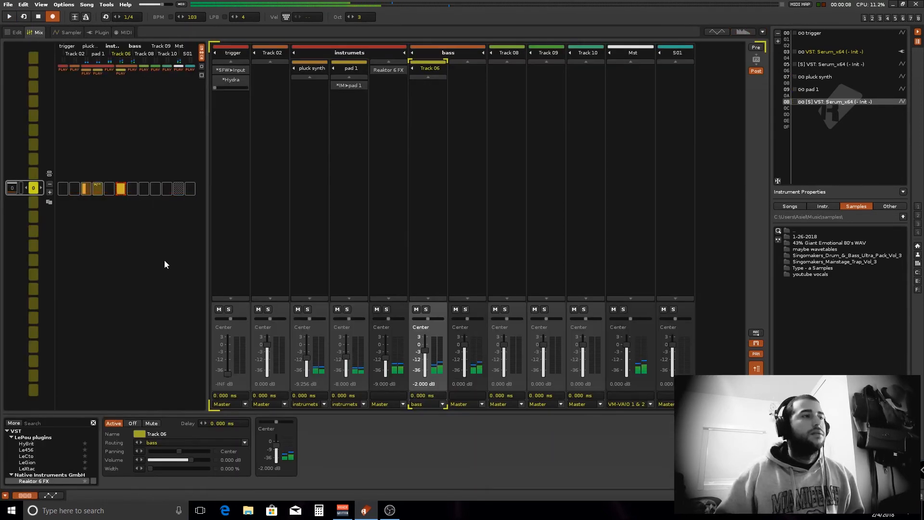
Copy Reaktor 6 FX from the instrumets group to Track 06 and set that track's volume to -12 dB during playback
click(395, 70)
drag(389, 70, 427, 110)
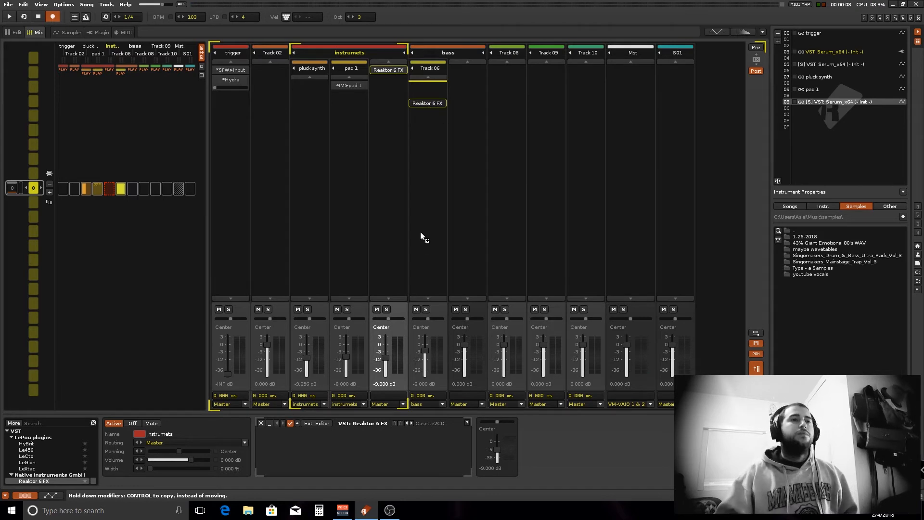
drag(426, 350, 425, 358)
key(space)
click(429, 384)
text(-12)
key(Return)
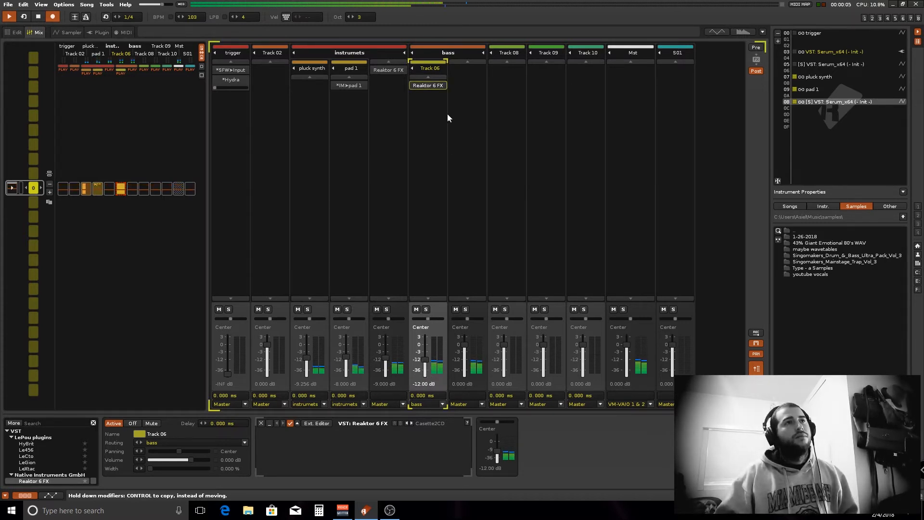
In Track 06's Reaktor 6 FX, audition the Finalizer and Platinum Finalizer presets, and advance to FlatMaster 1 of 3
double_click(437, 84)
click(456, 104)
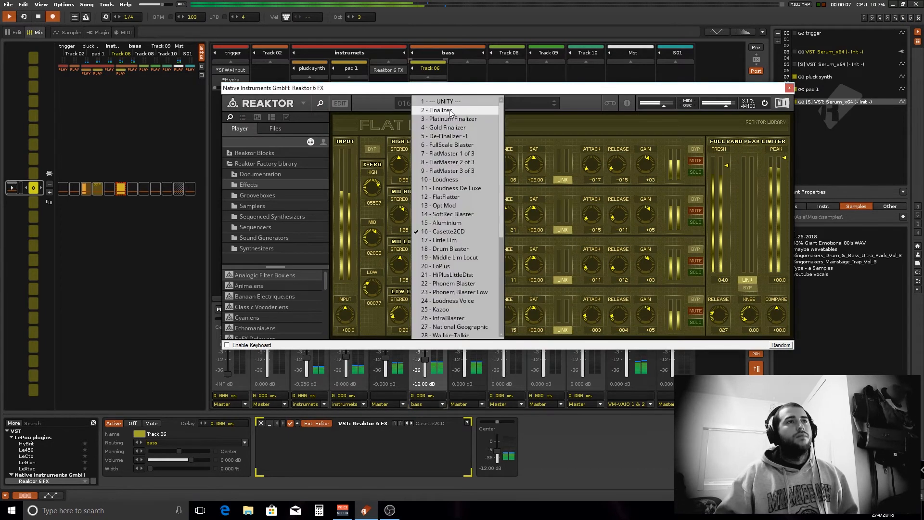
click(450, 110)
click(487, 106)
click(491, 118)
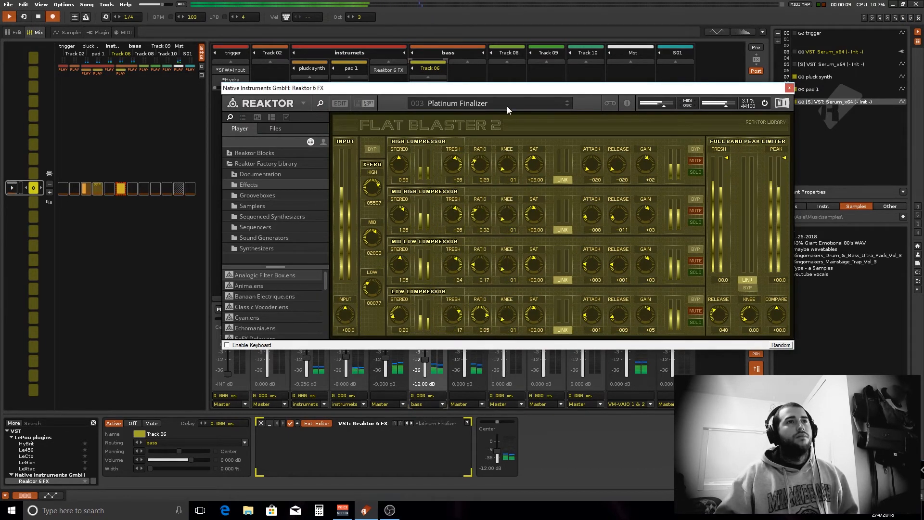
click(568, 105)
click(569, 105)
click(565, 104)
click(566, 104)
click(565, 104)
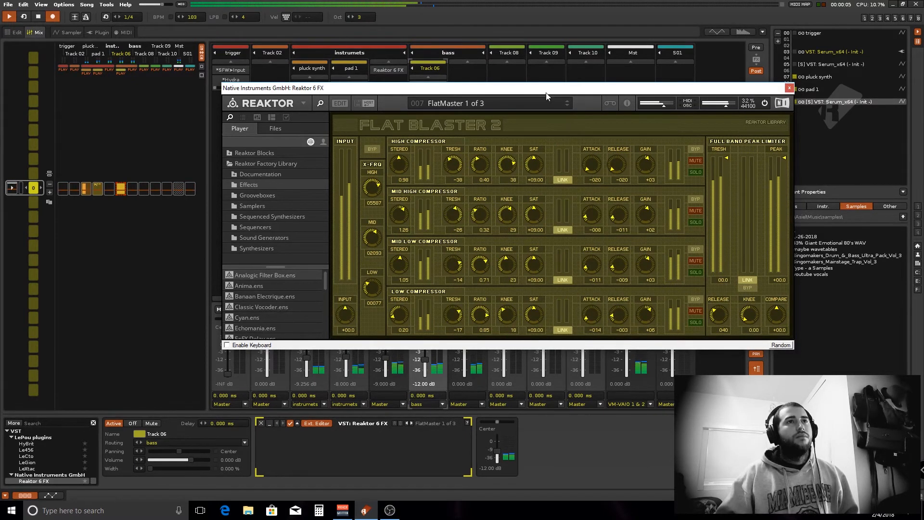
Move the Reaktor window clear of the mixer and raise Track 06's volume to about -4.8 dB
drag(546, 92, 741, 35)
drag(421, 358, 424, 355)
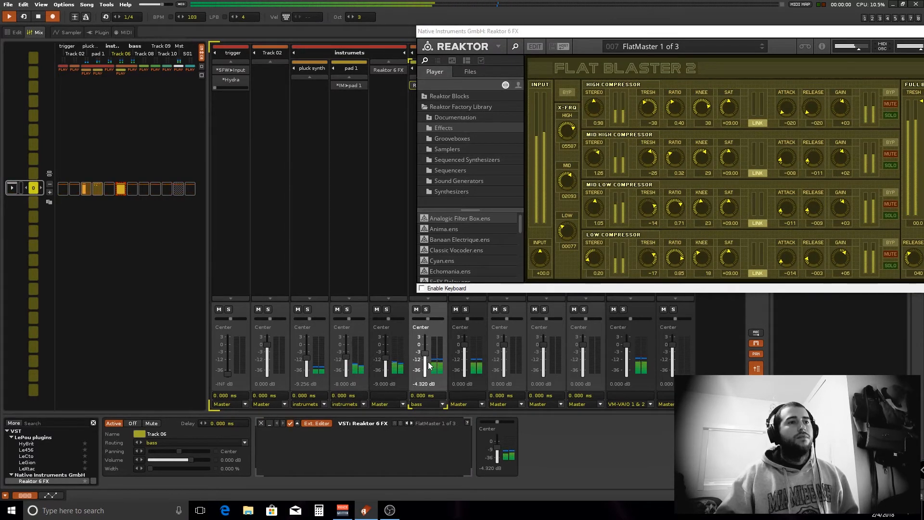
Set Track 06's volume to -6 dB, adjust the compressor gains in its Flat Blaster 2 effect and close the Reaktor window
double_click(428, 383)
text(-6)
key(Return)
drag(661, 36, 544, 37)
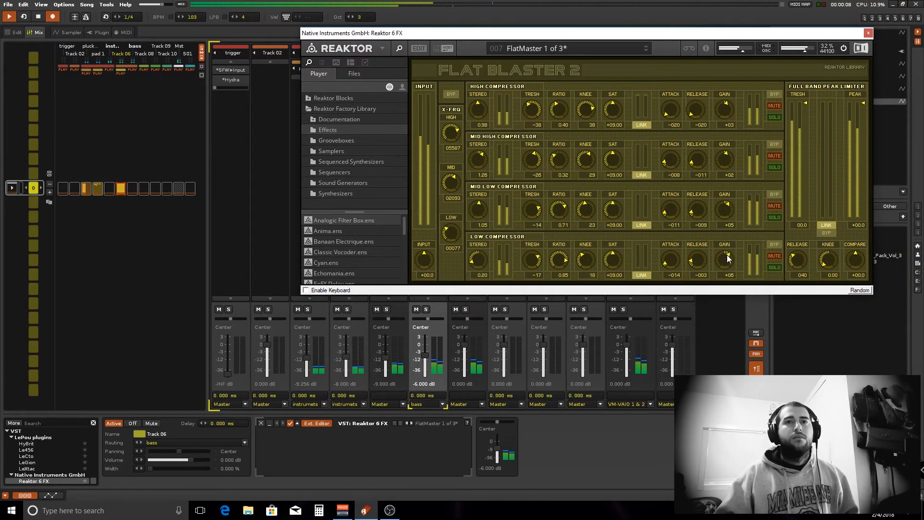
drag(723, 157, 735, 103)
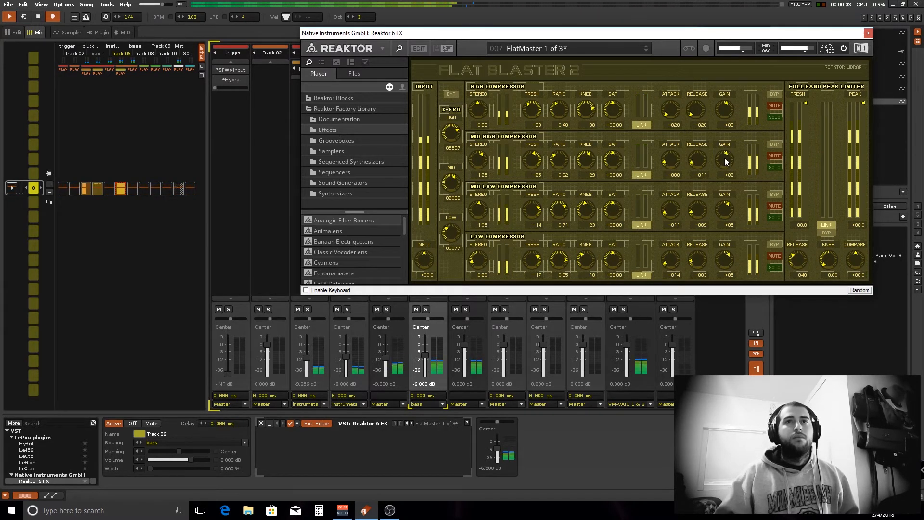
click(869, 32)
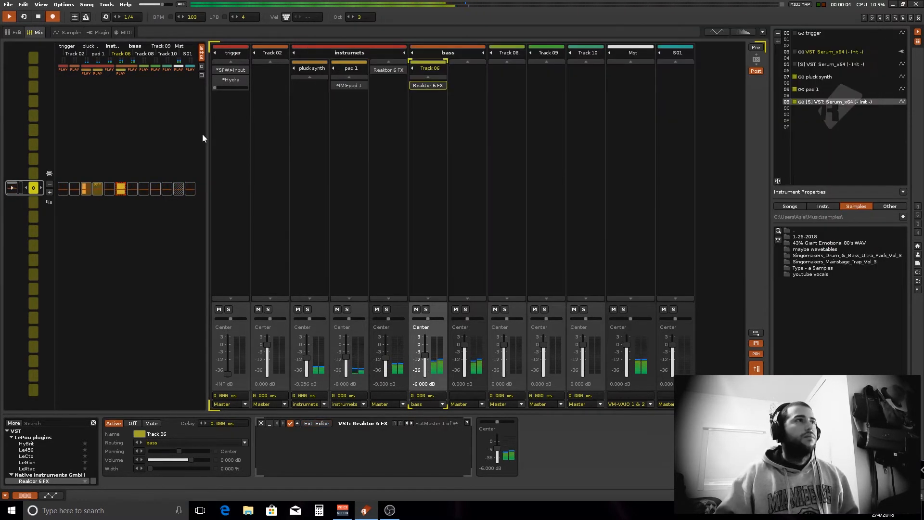
Add a Delay after the Chorus in the bass instrument's FX chain and set its send to about -16 dB during playback
click(67, 32)
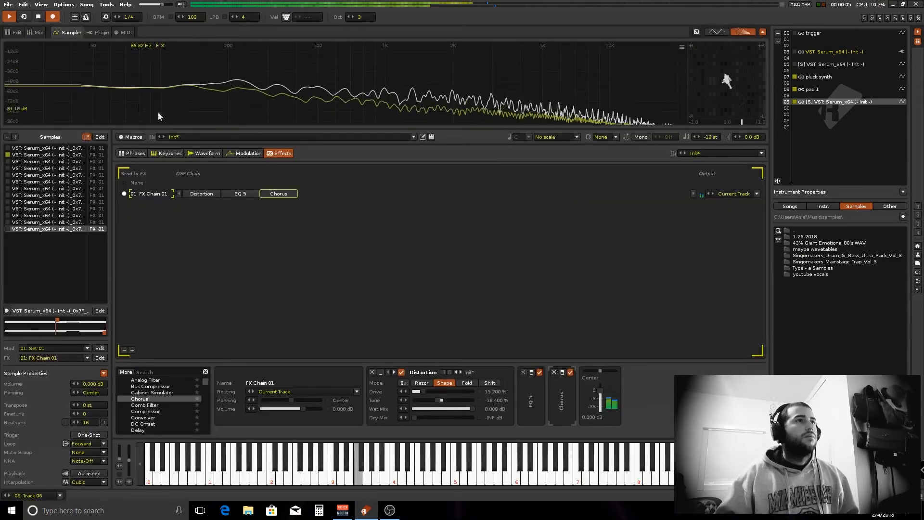
click(148, 372)
text(del)
drag(138, 393, 316, 195)
click(686, 384)
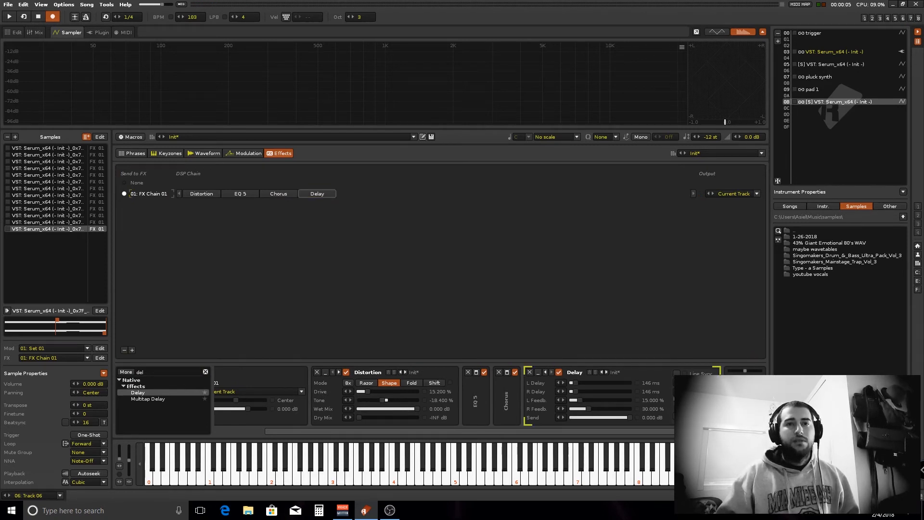
key(space)
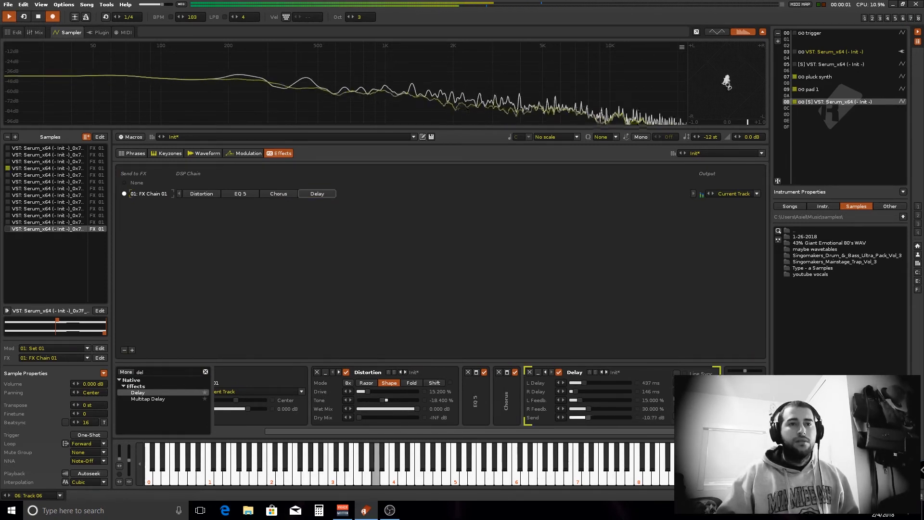
drag(582, 418, 580, 418)
key(space)
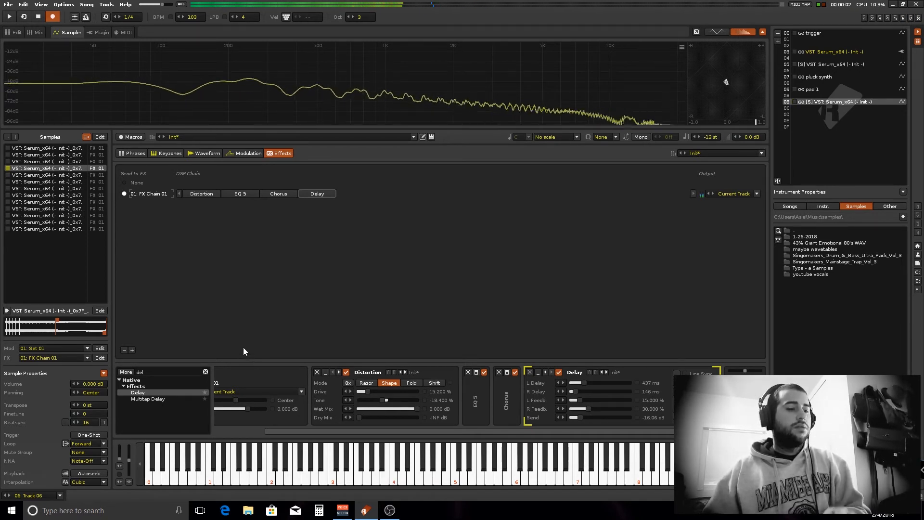
Add an Analog Filter after the Delay in the bass instrument's FX chain and lower its cutoff while listening
click(206, 372)
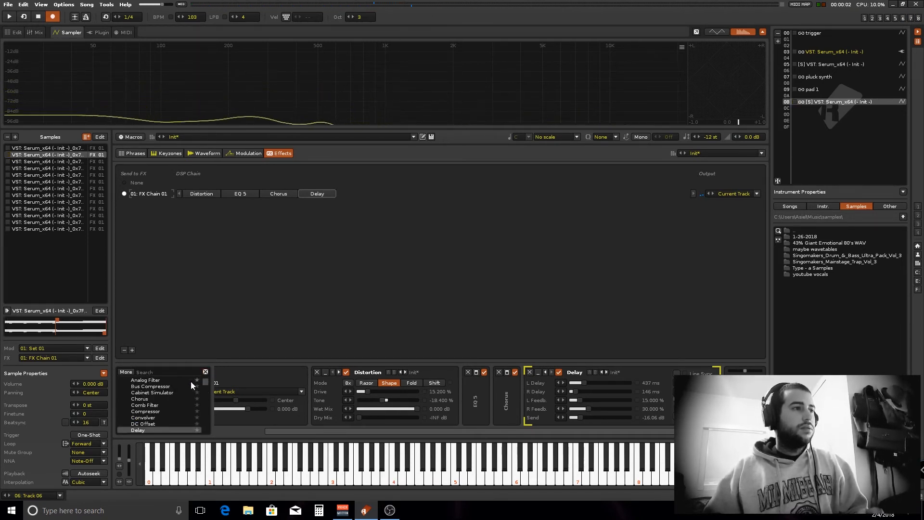
drag(178, 393, 337, 197)
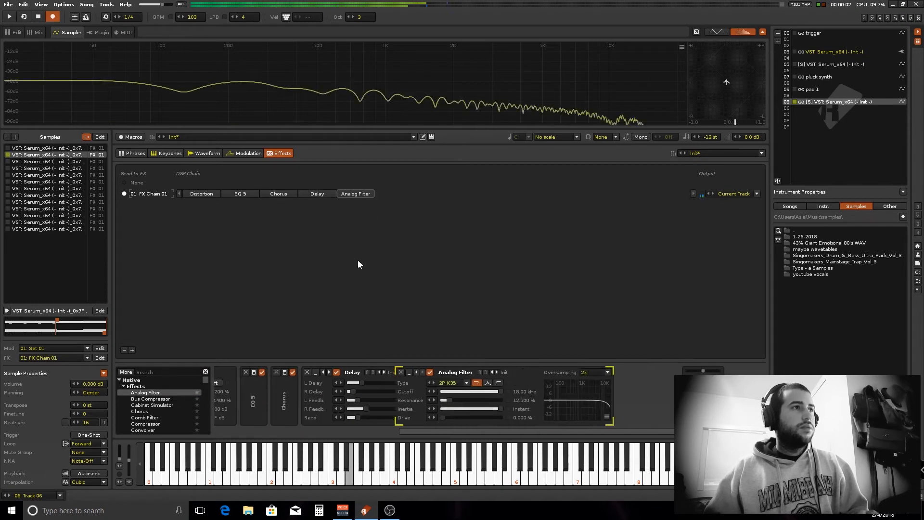
drag(605, 391, 598, 392)
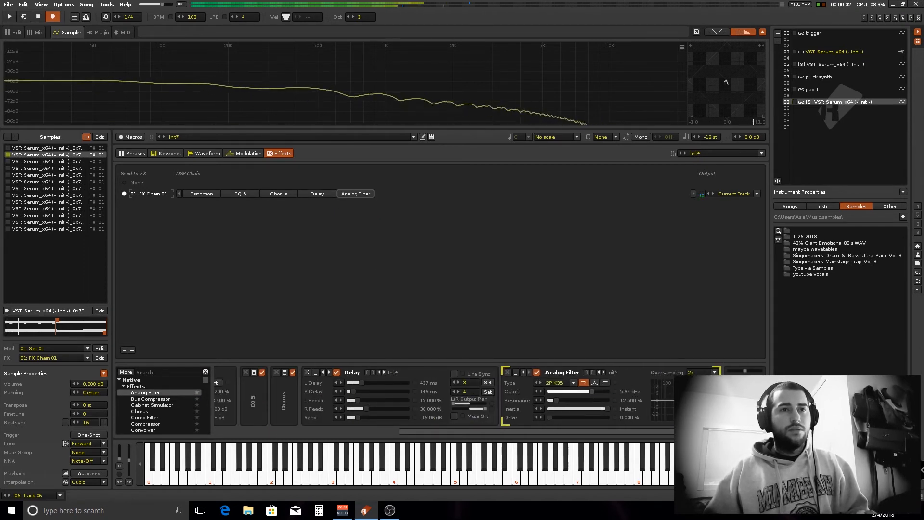
key(space)
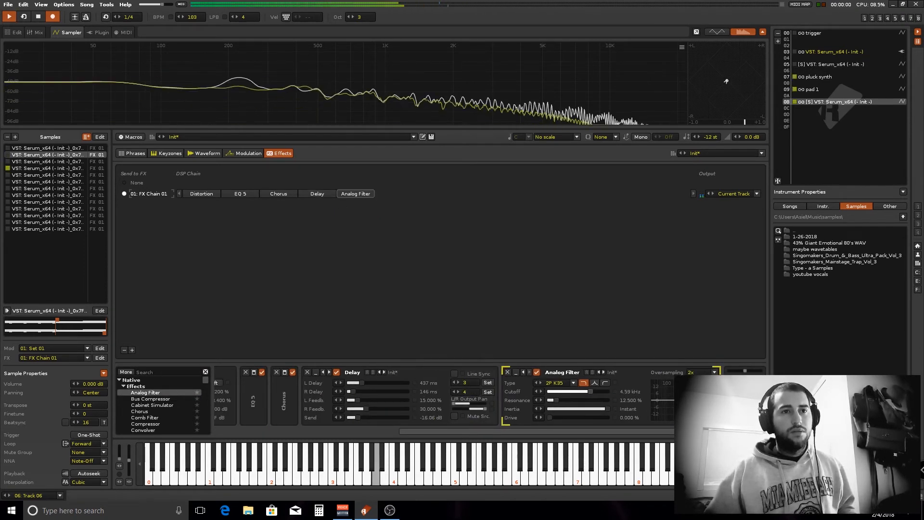
click(540, 383)
drag(556, 401, 594, 391)
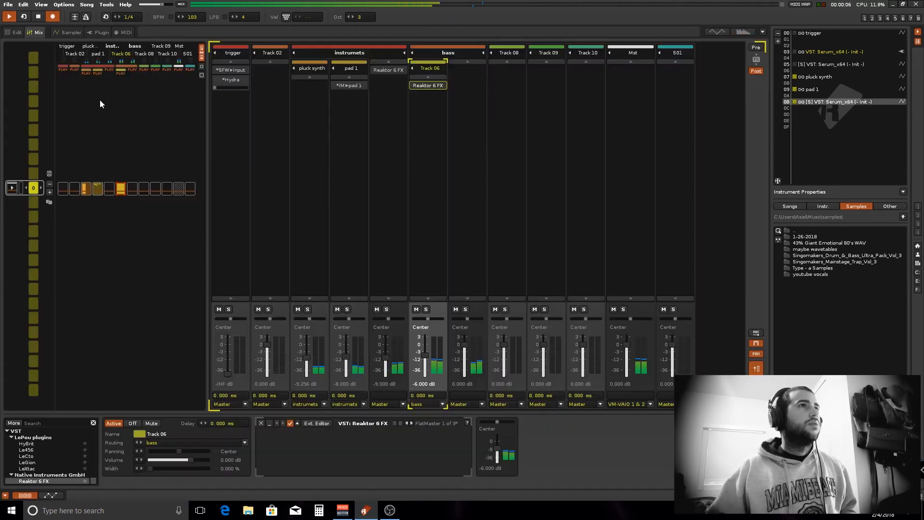
Return to the mixer, stop playback and insert a new track after Track 06 in the bass group
click(35, 32)
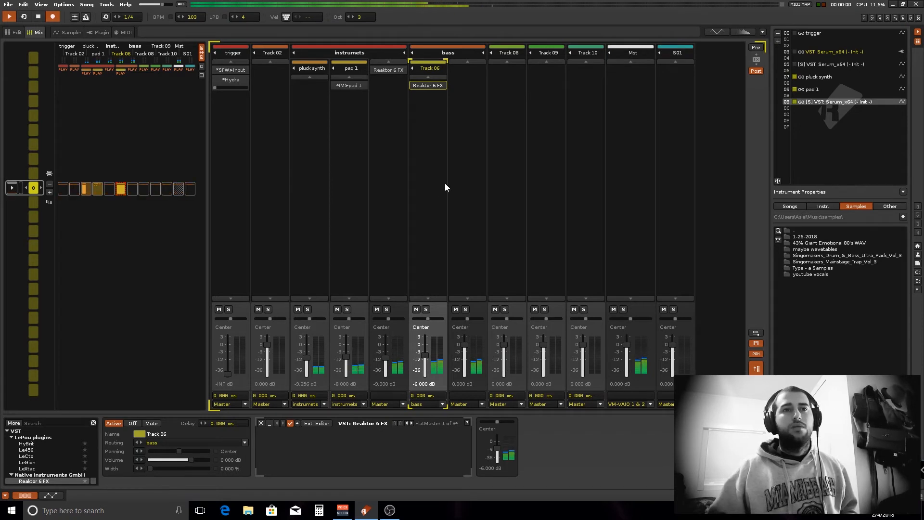
key(space)
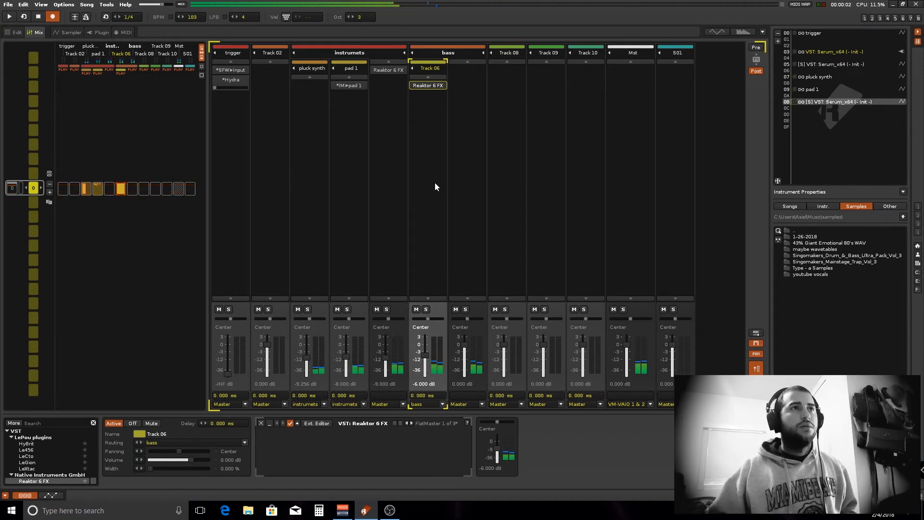
right_click(436, 184)
click(476, 270)
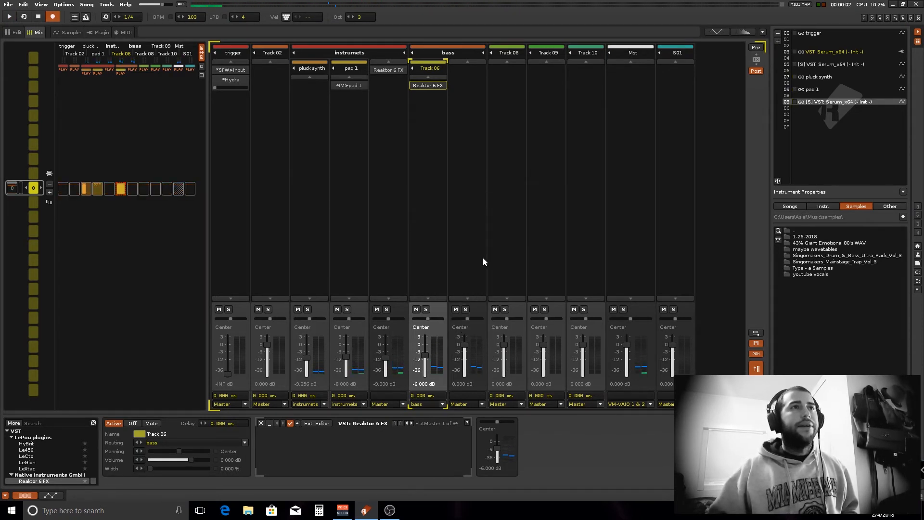
key(ctrl+t)
Load chip_sine_C1.flac from the library's Basics samples into the empty instrument slot 0C and open the pattern editor
click(803, 109)
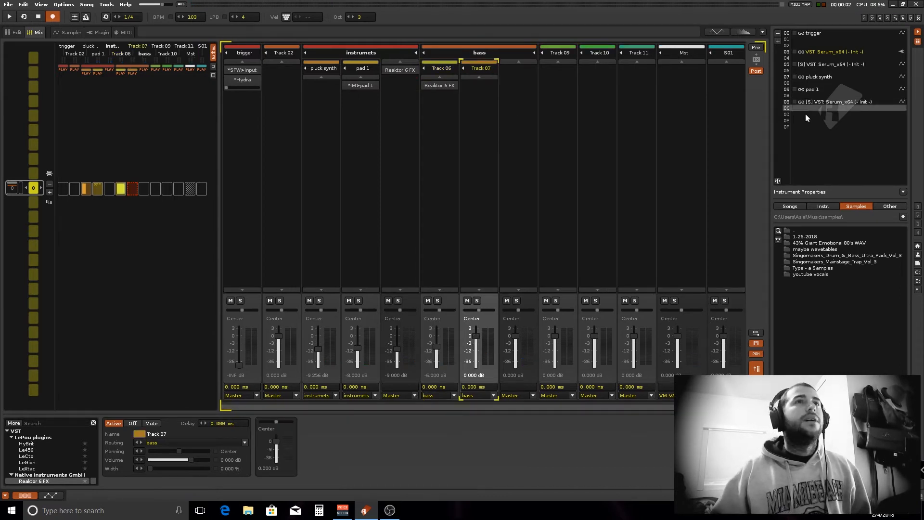
click(821, 206)
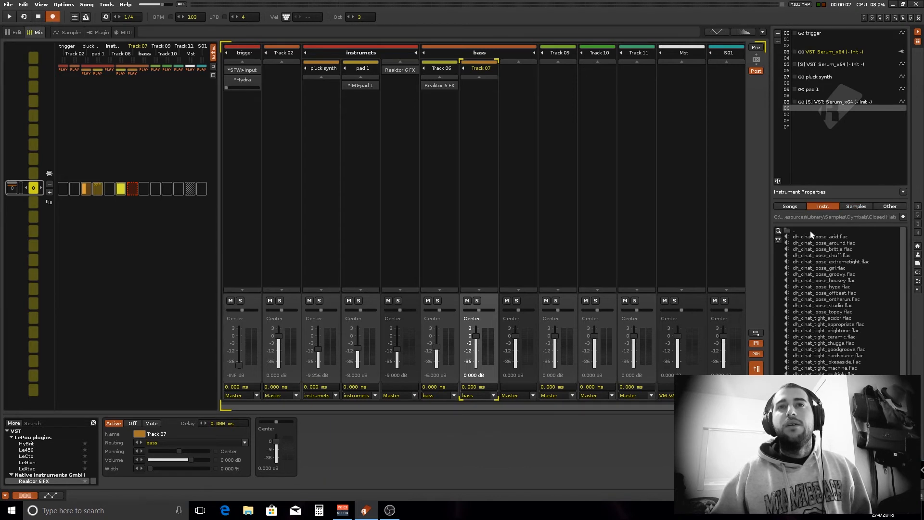
double_click(831, 231)
double_click(817, 230)
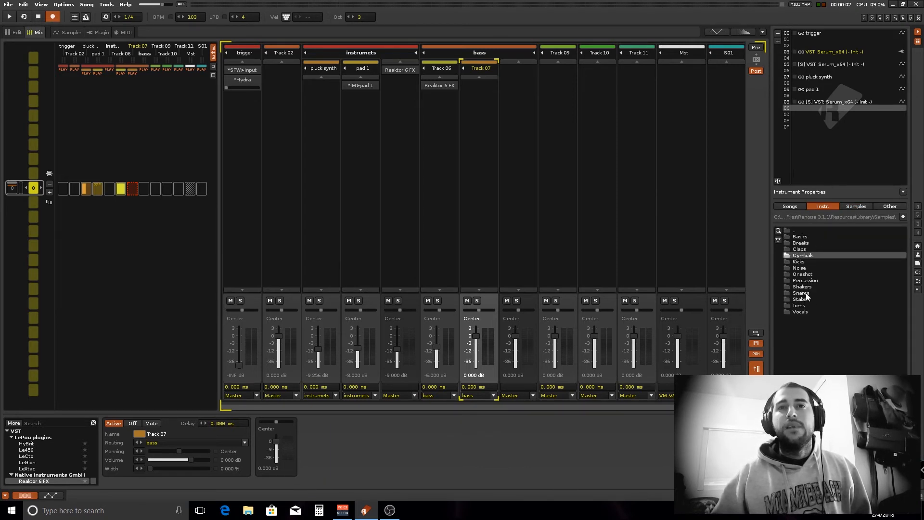
click(798, 238)
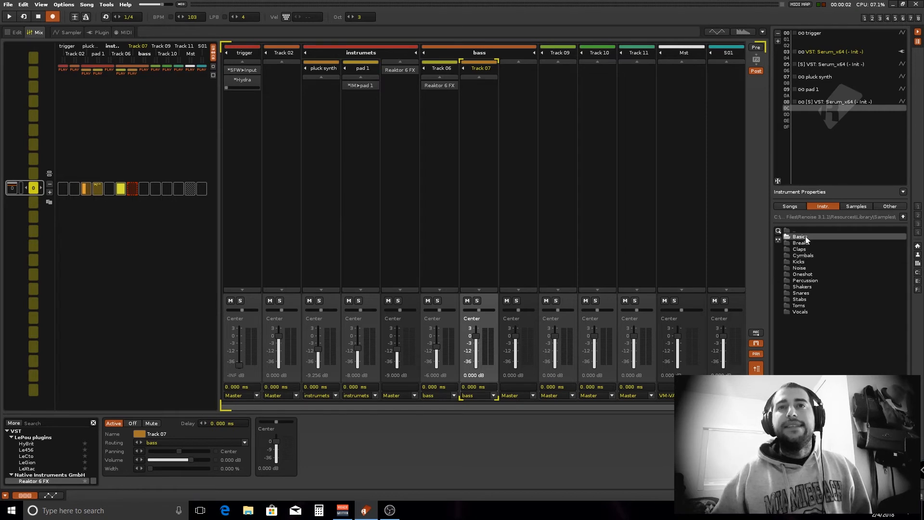
double_click(805, 237)
double_click(830, 242)
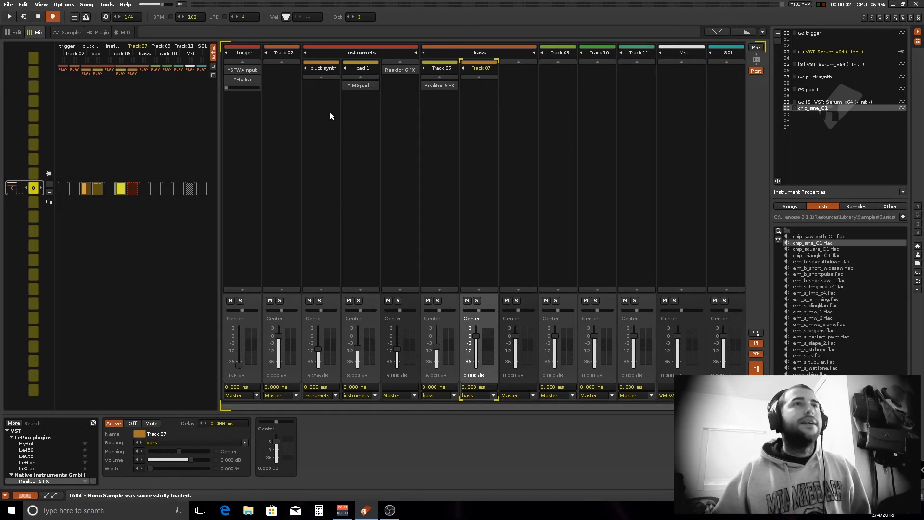
click(18, 31)
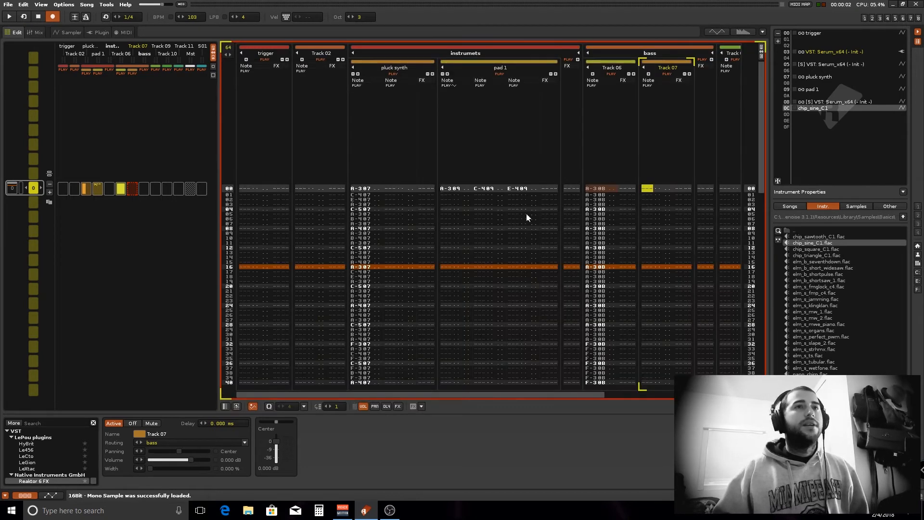
scroll(621, 224, down, 3)
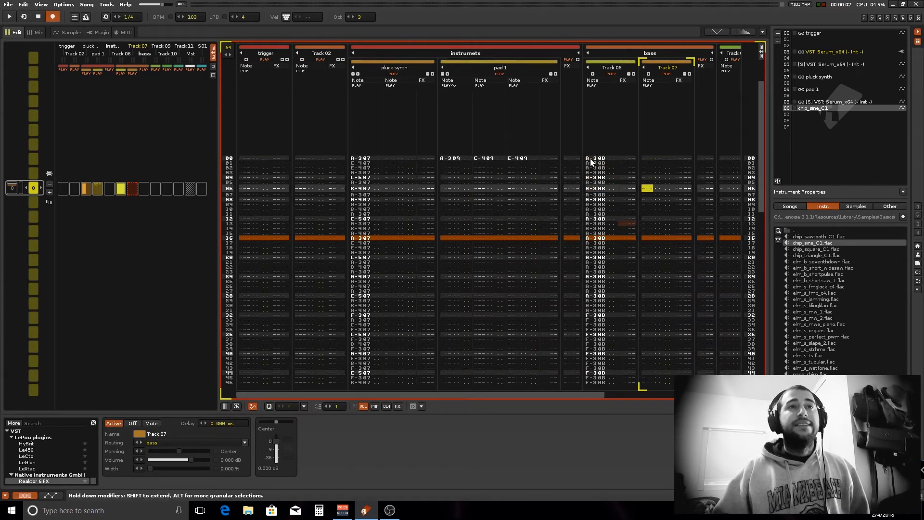
click(620, 223)
scroll(614, 215, down, 5)
scroll(599, 158, up, 8)
drag(592, 133, 617, 443)
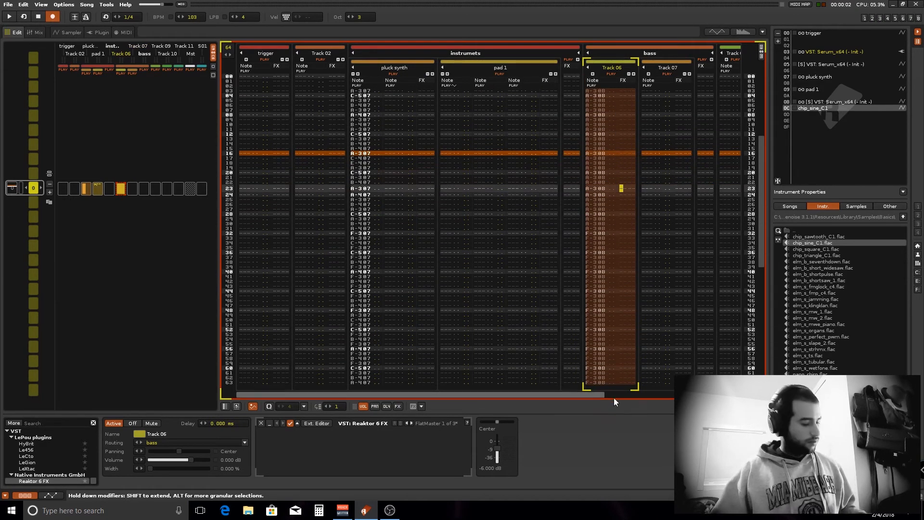
scroll(651, 149, up, 4)
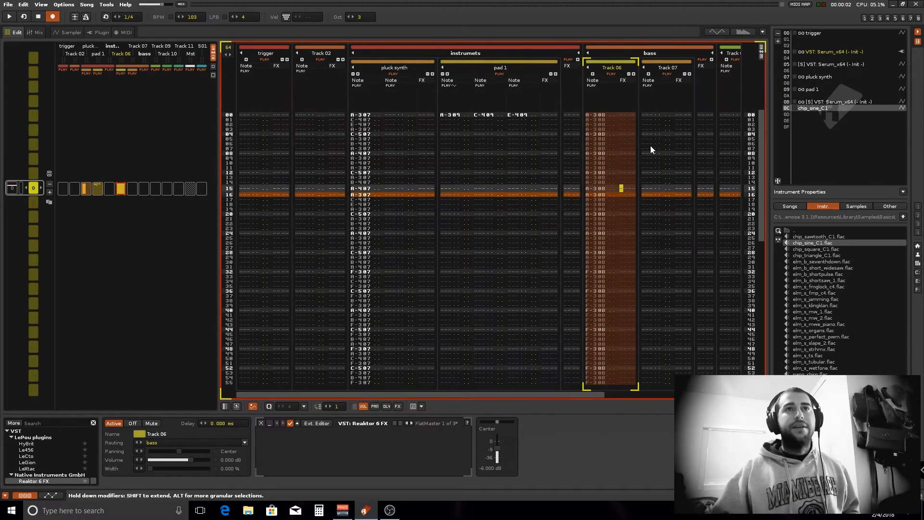
click(645, 114)
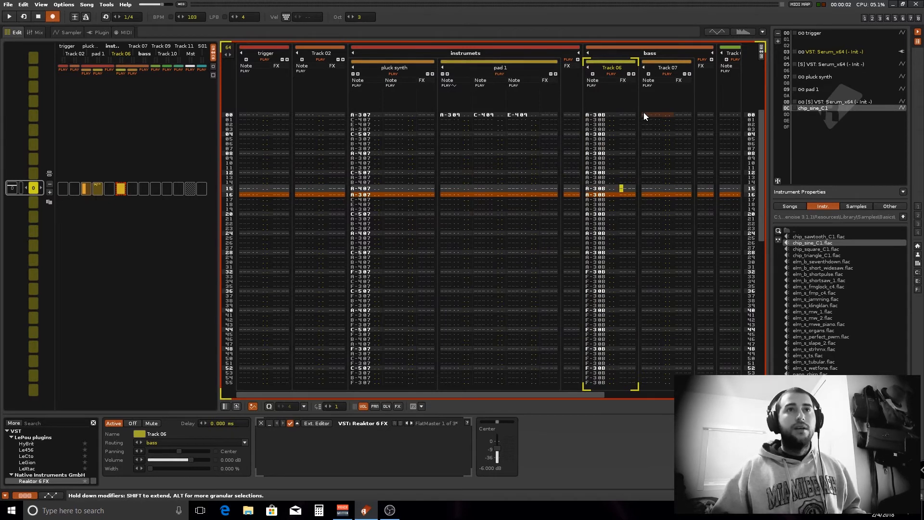
key(c)
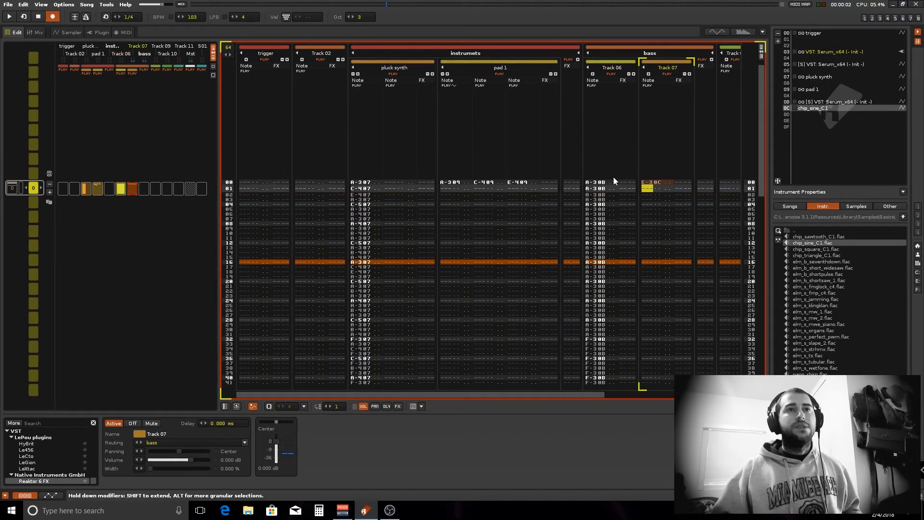
key(ctrl+z)
scroll(611, 182, down, 1)
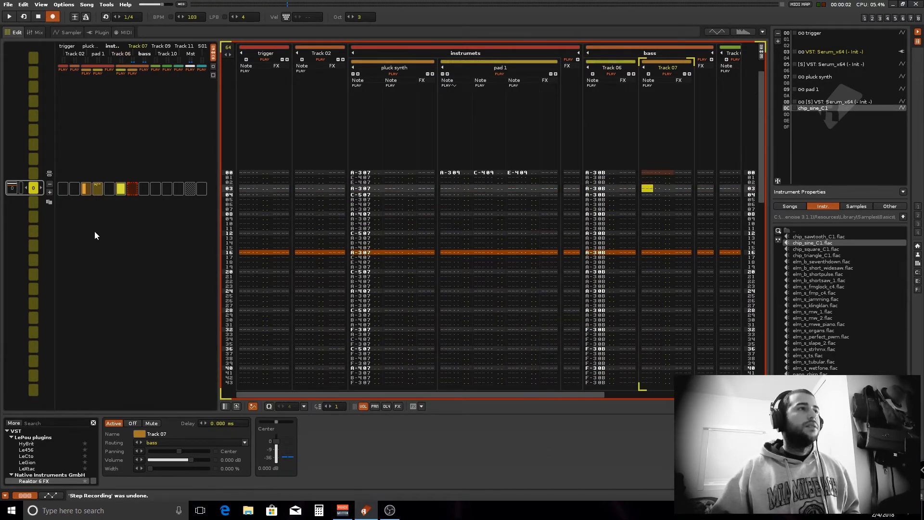
Copy Track 06's pattern block to Track 07 in the pattern matrix
right_click(119, 189)
click(137, 206)
right_click(131, 188)
click(144, 210)
Select all of Track 07's notes in the pattern and swap their instrument from 0B to 0C
click(663, 182)
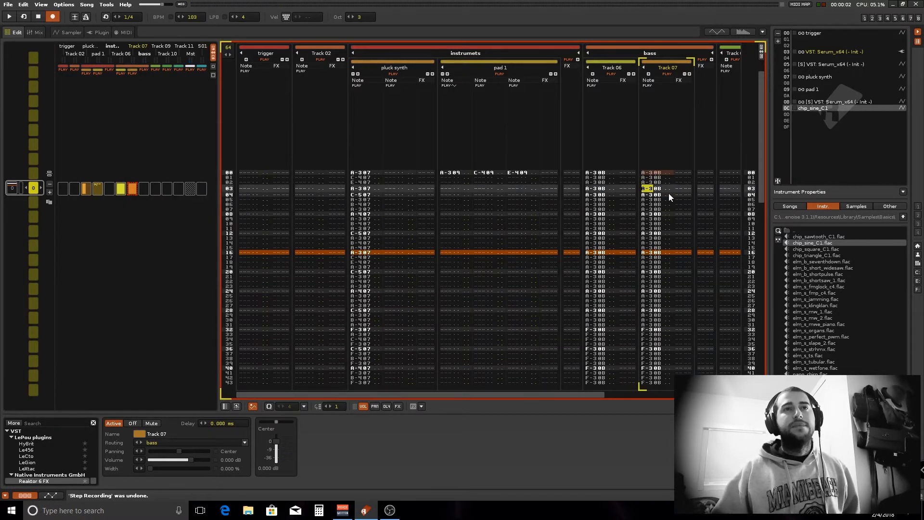
click(669, 194)
drag(651, 169, 683, 391)
click(761, 54)
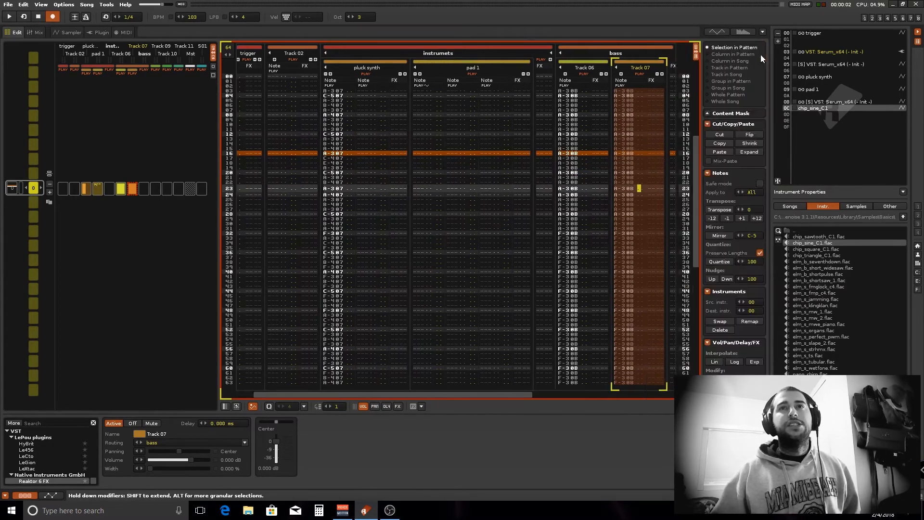
double_click(752, 302)
text(0b)
key(Return)
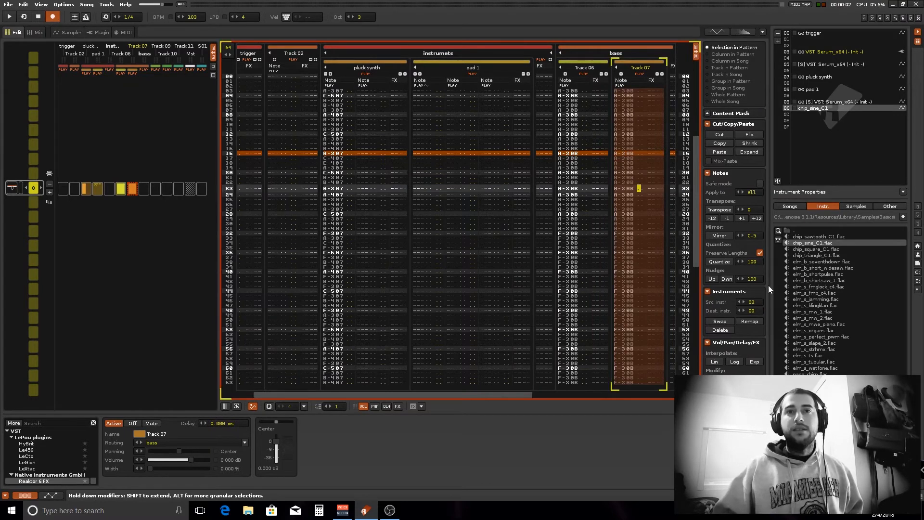
double_click(752, 311)
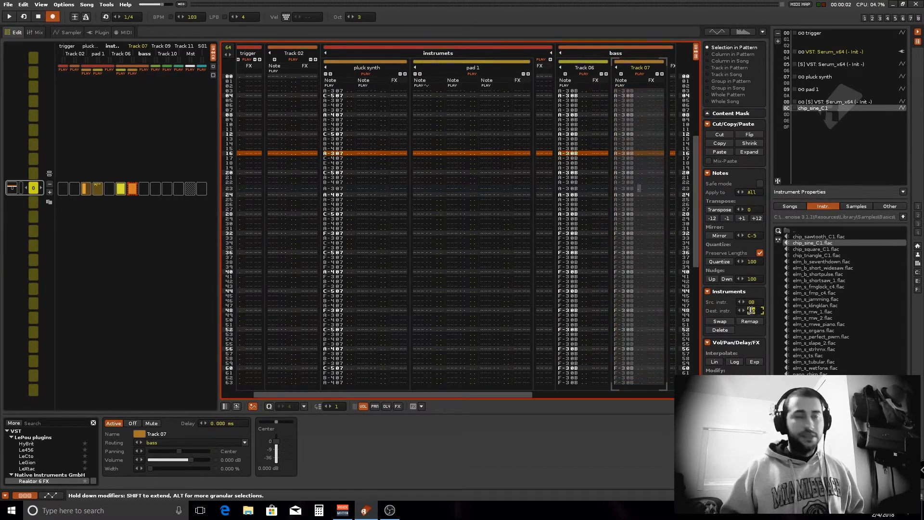
text(0c)
click(723, 321)
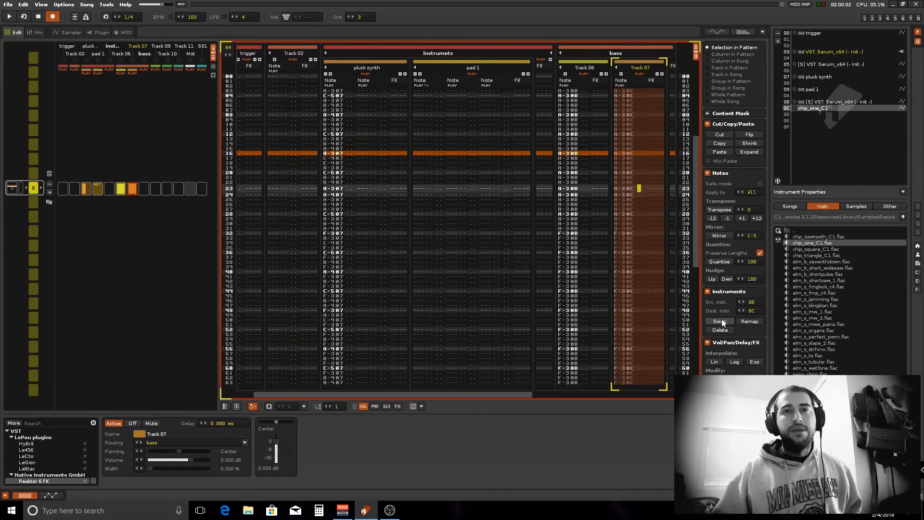
Play the pattern briefly, hide the advanced edit options and open the chip_sine_C1 instrument in the sampler
key(space)
key(space)
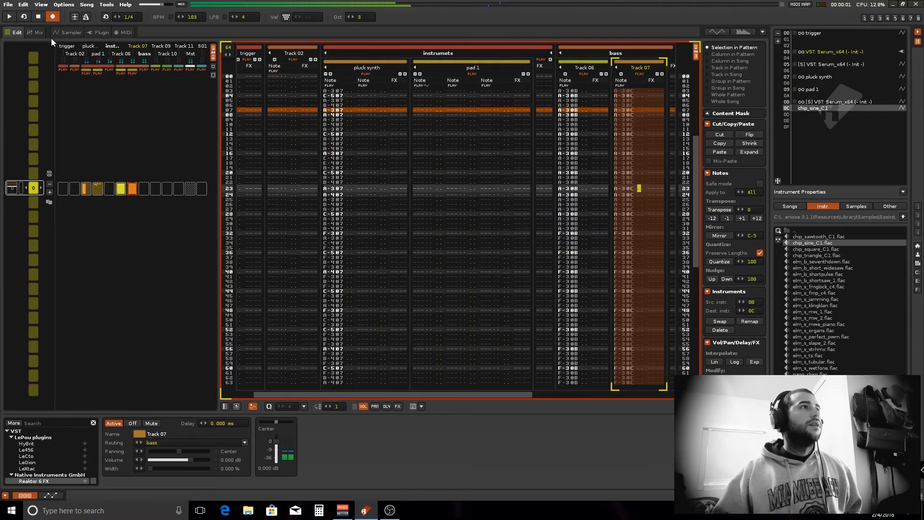
click(697, 52)
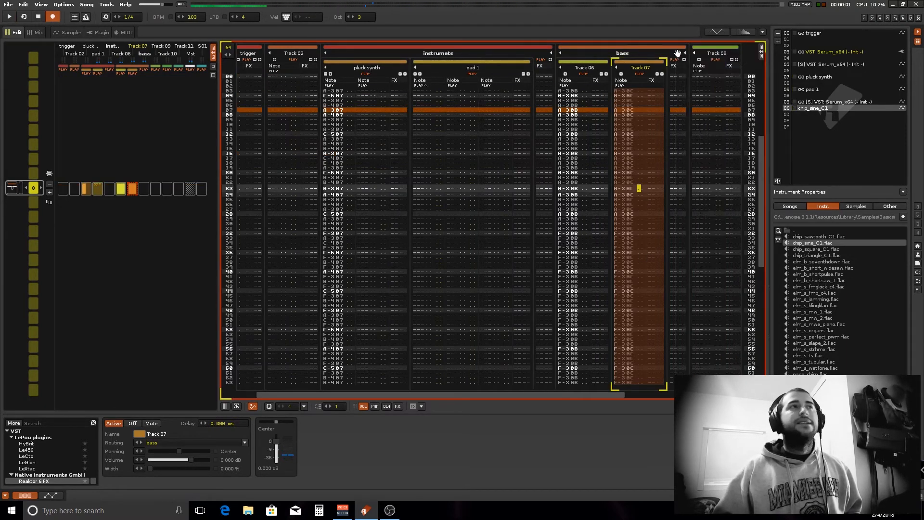
click(70, 32)
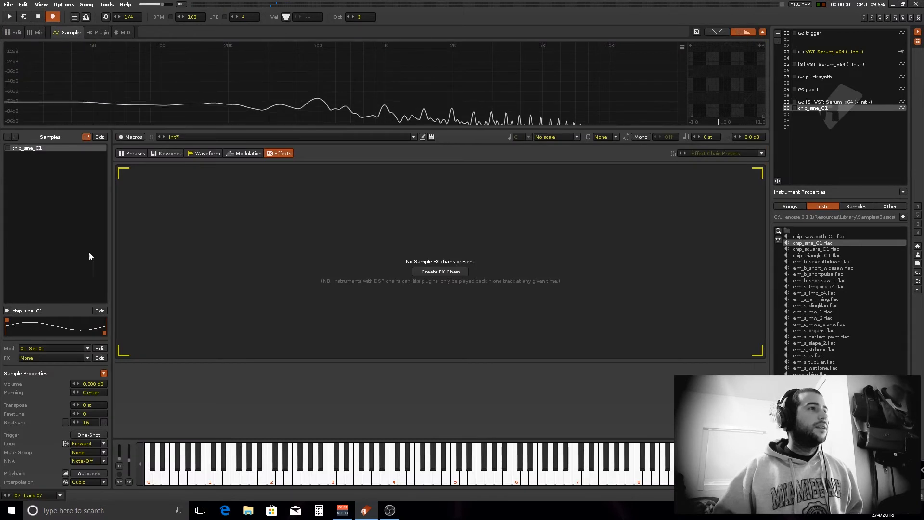
Set the chip_sine_C1 sample's transpose to 24 semitones
double_click(89, 405)
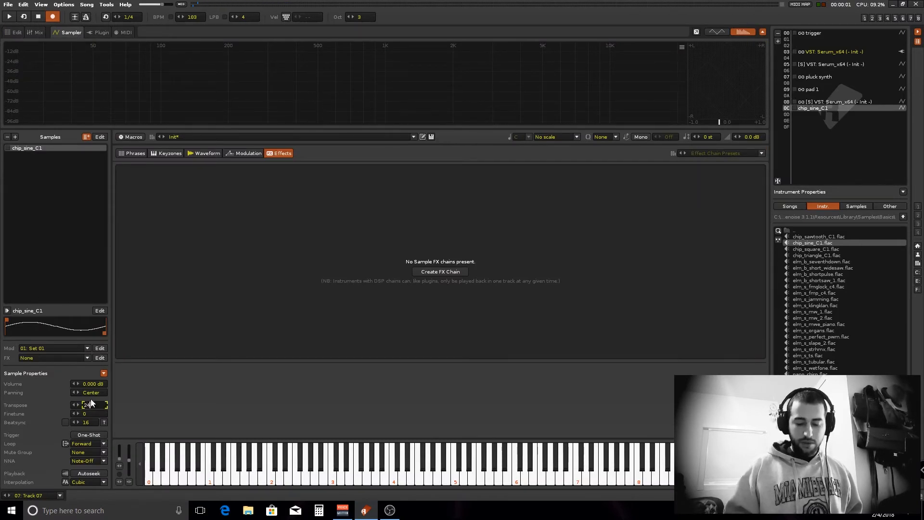
text(24)
key(Return)
Lower Track 07's volume in the mixer to about -6.05 dB while the pattern plays
key(space)
click(37, 32)
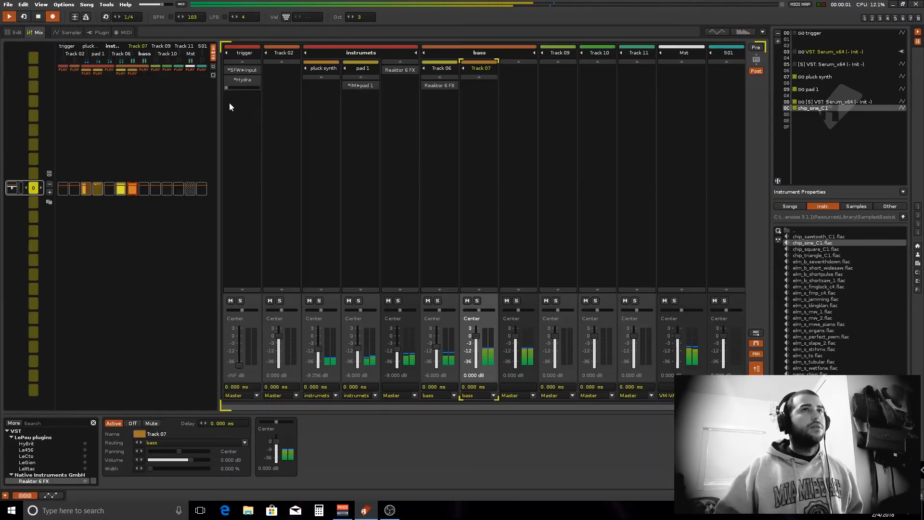
drag(477, 335, 476, 347)
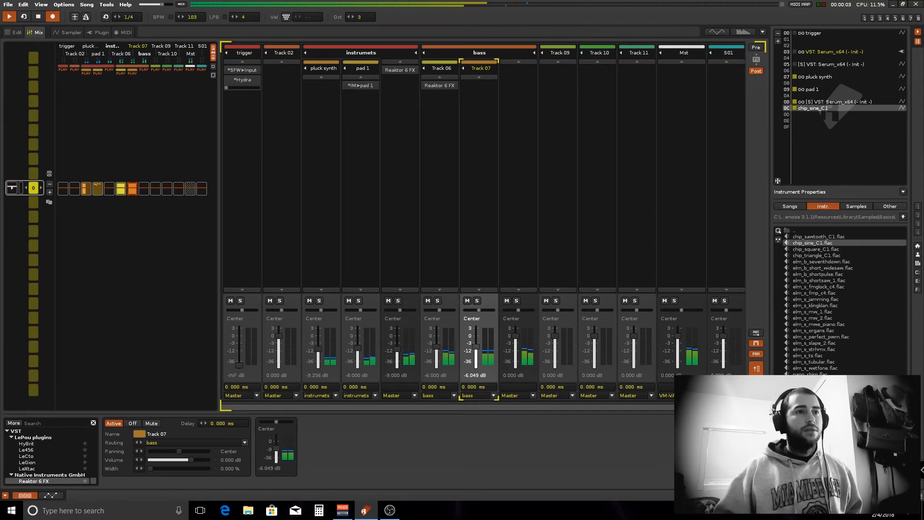
key(space)
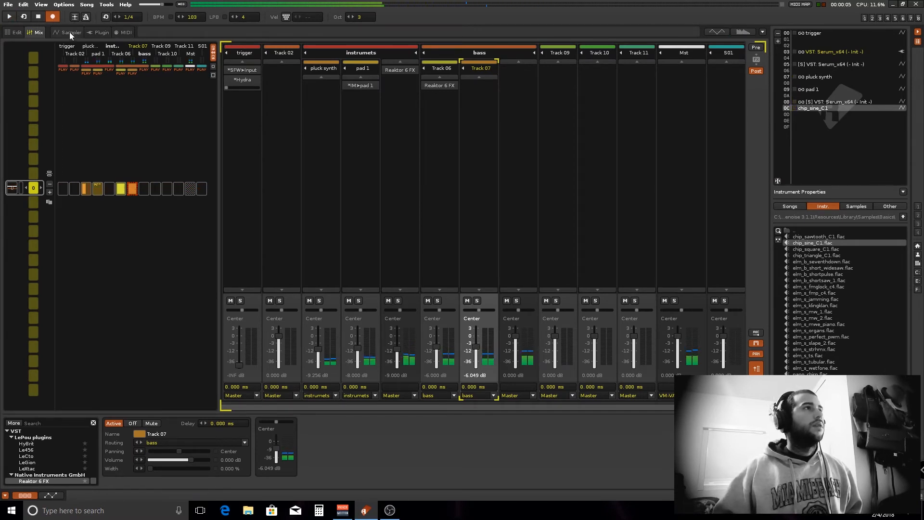
Copy the Volume Envelope from Serum bass instrument 0B and paste it into chip_sine_C1's volume modulation
click(70, 32)
click(822, 103)
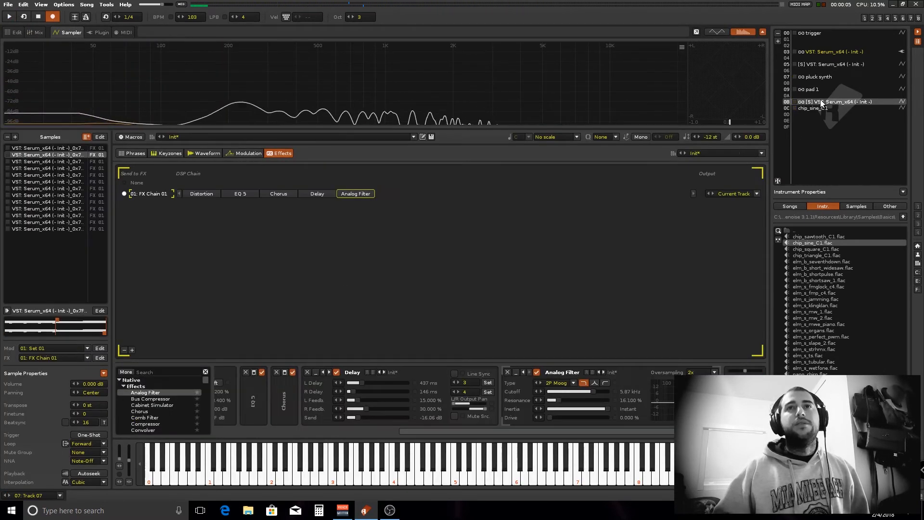
click(202, 153)
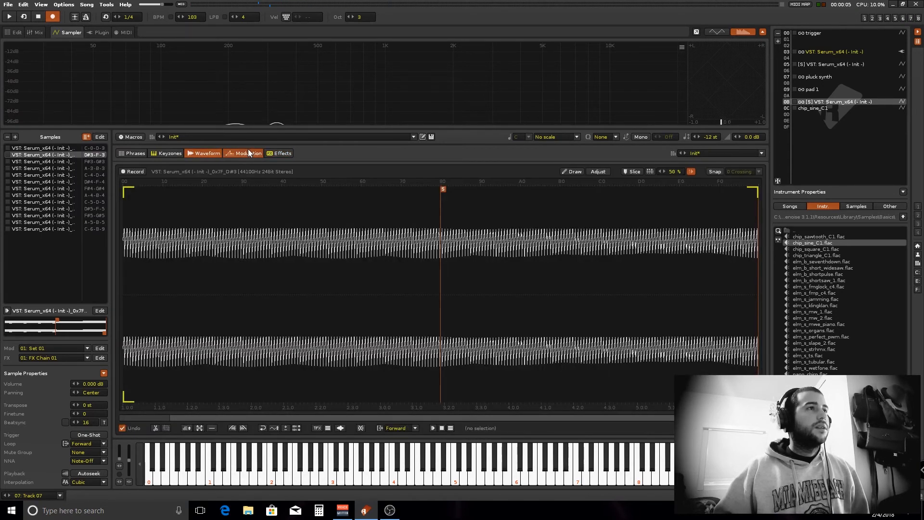
click(248, 153)
right_click(378, 375)
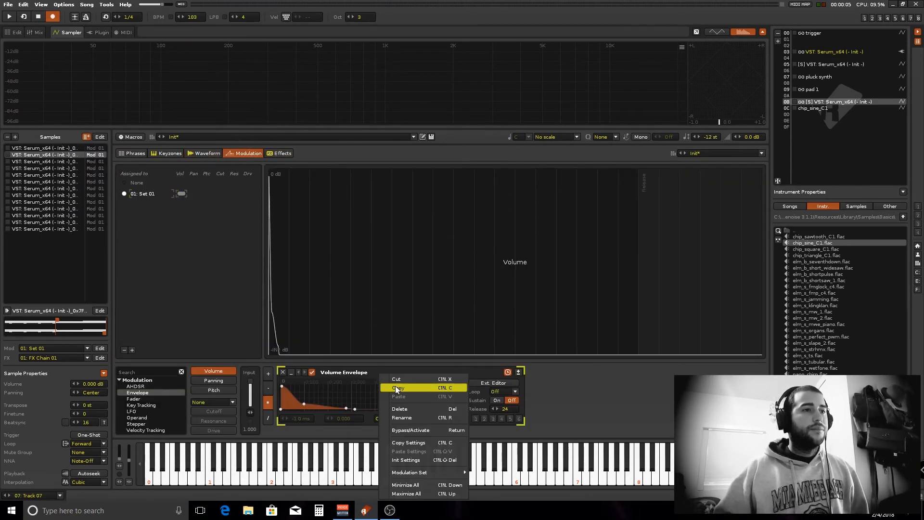
click(809, 109)
right_click(313, 391)
click(321, 397)
During playback, move the second point of chip_sine_C1's Volume Envelope to about 50 ms at 0.625, and return to the mixer
key(space)
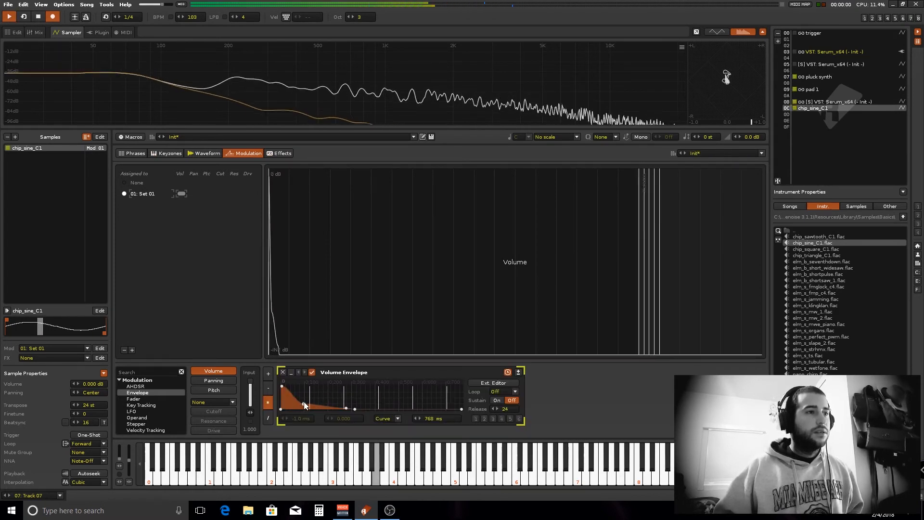
drag(304, 403, 292, 398)
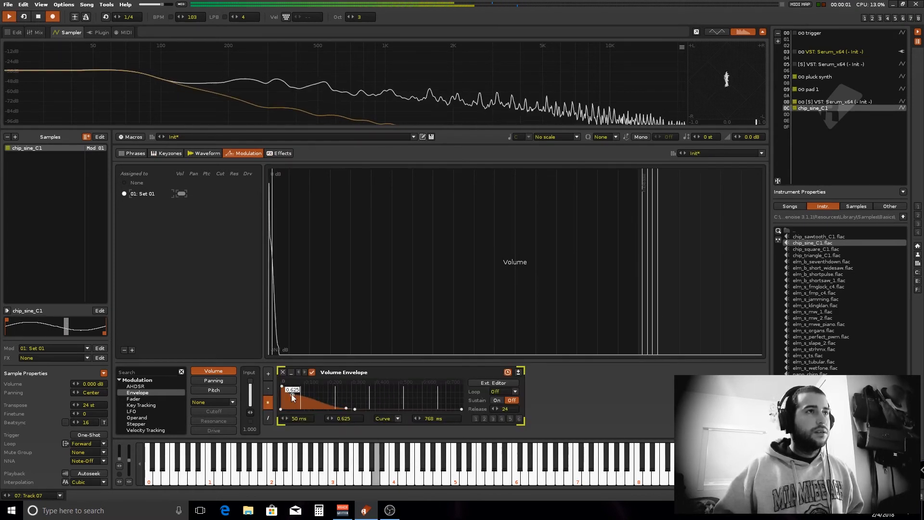
click(34, 32)
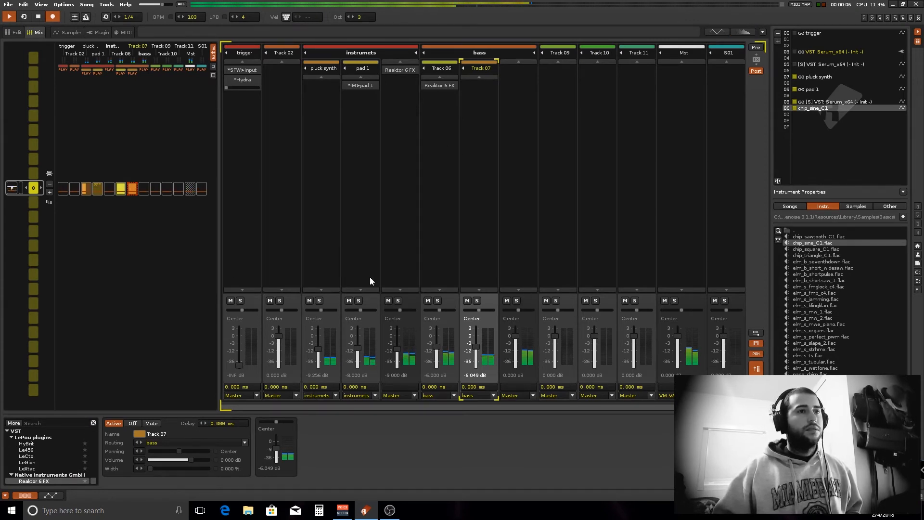
Open EQ 5 in Serum bass instrument 0B's effects chain and fine-tune it during playback
click(815, 102)
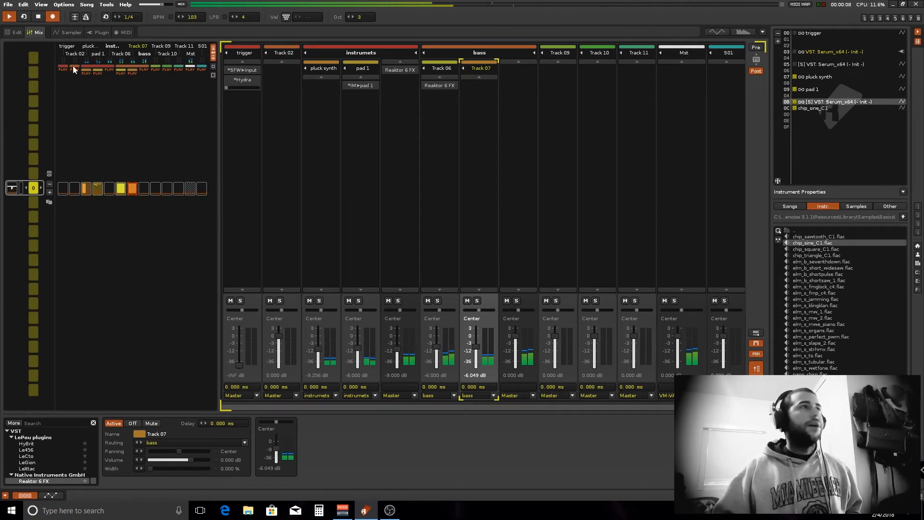
click(71, 32)
click(280, 153)
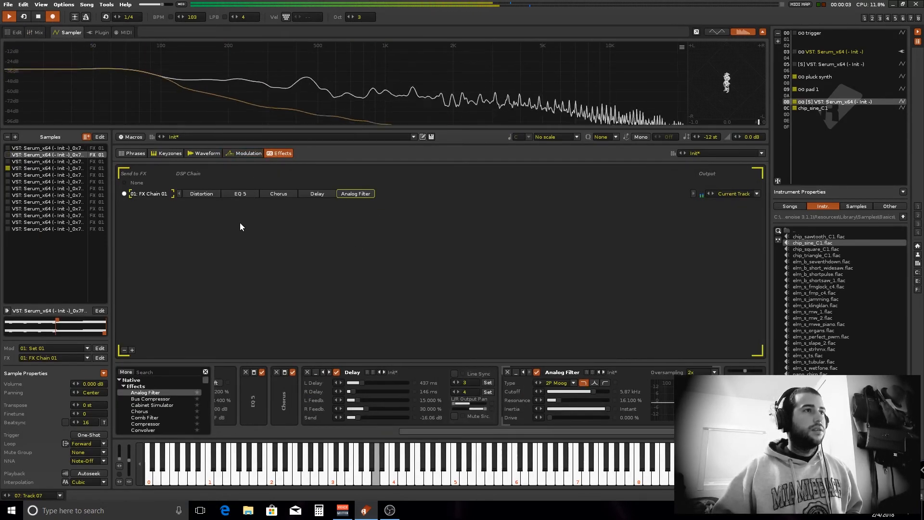
click(238, 194)
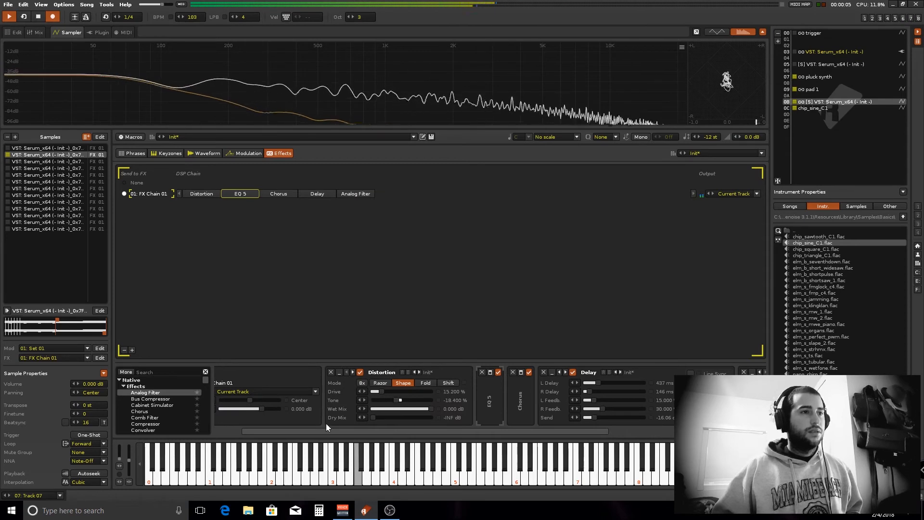
click(492, 399)
drag(517, 421, 521, 421)
Return to the mixer and play the pattern to check the overall balance
key(F3)
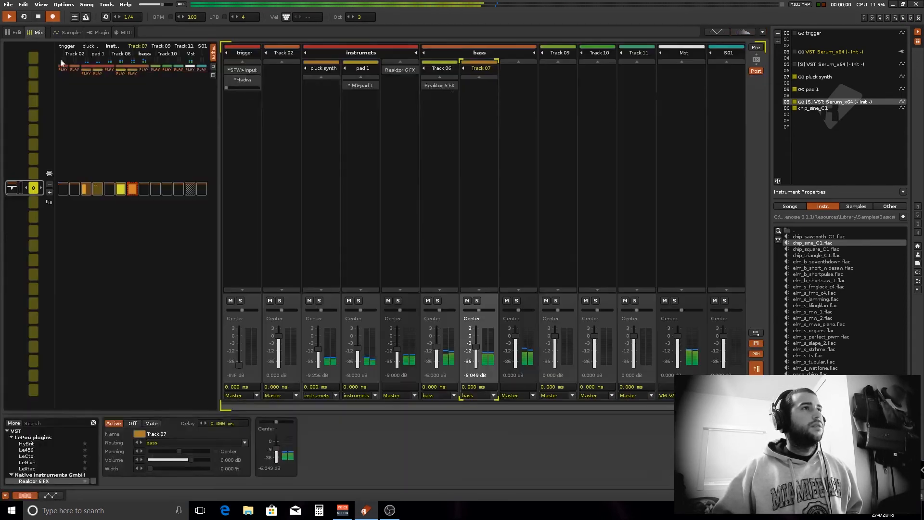
key(space)
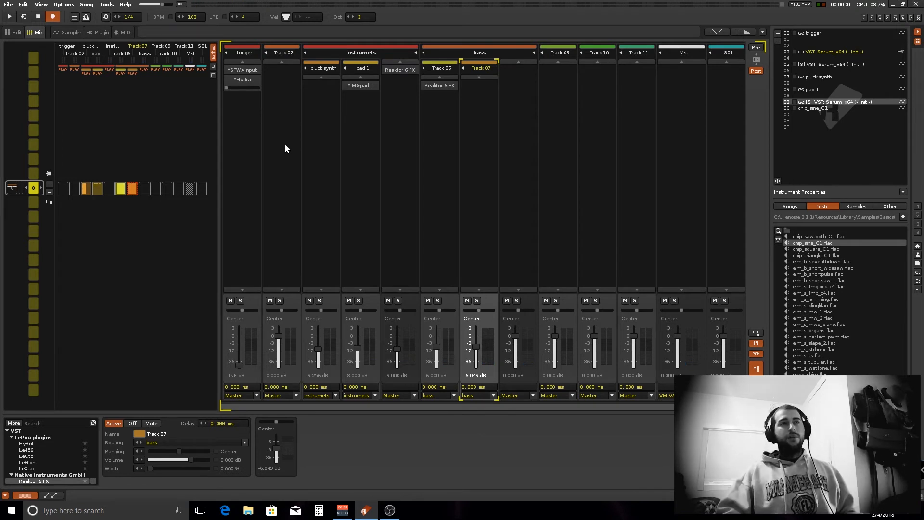
key(space)
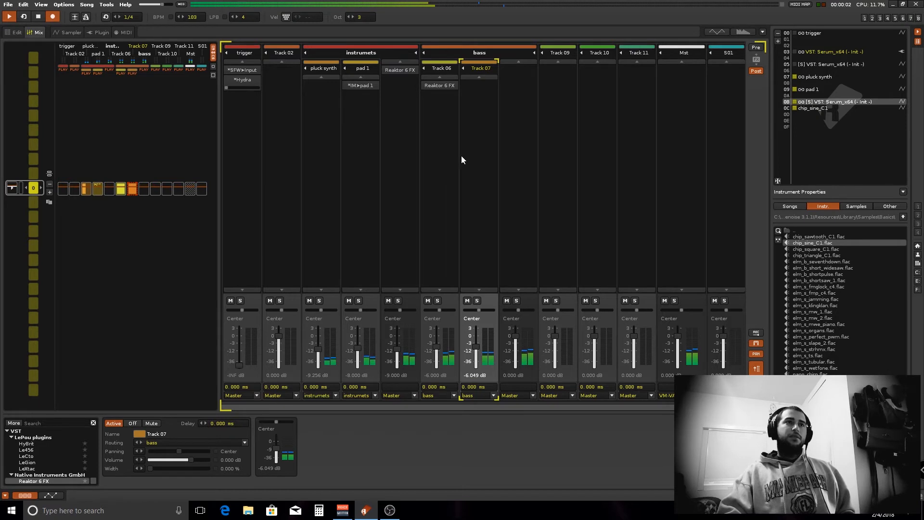
key(space)
Find the Gainer effect, add it after Reaktor 6 FX on the instrumets group, and copy it to the bass group
click(43, 423)
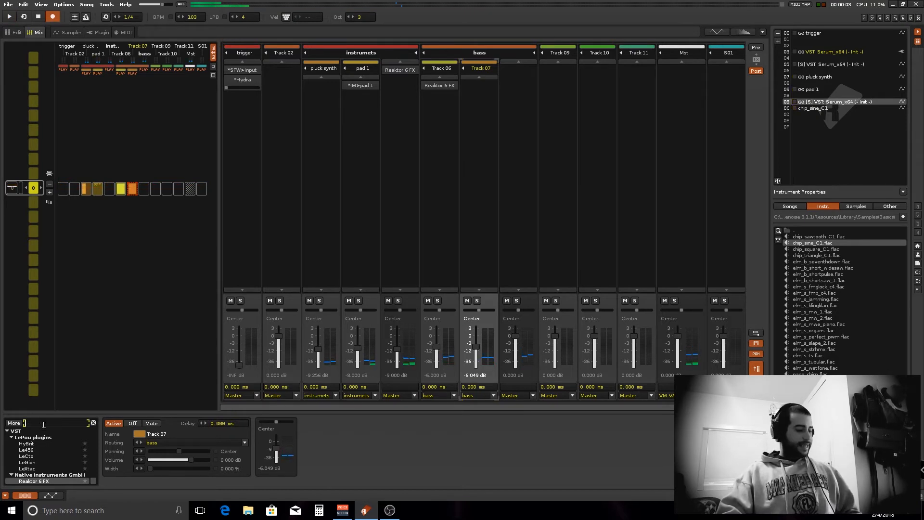
text(gai)
drag(24, 444, 404, 137)
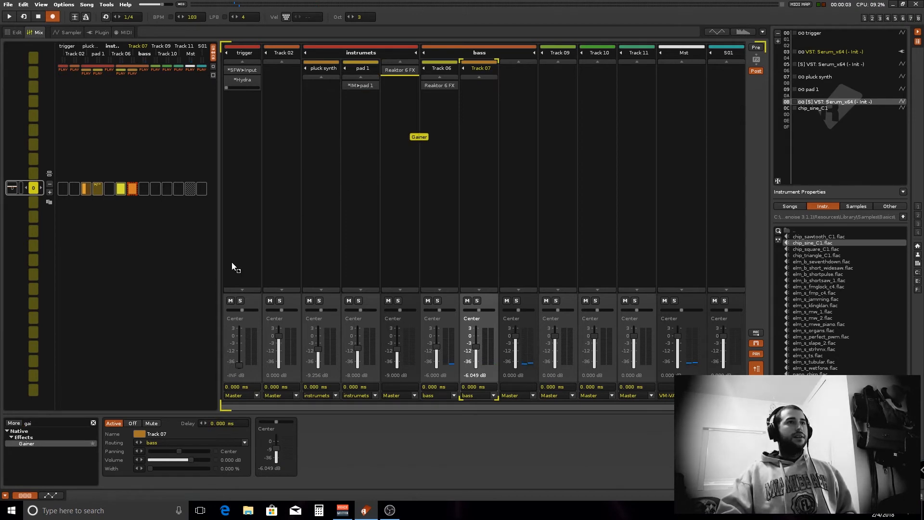
drag(362, 94, 401, 76)
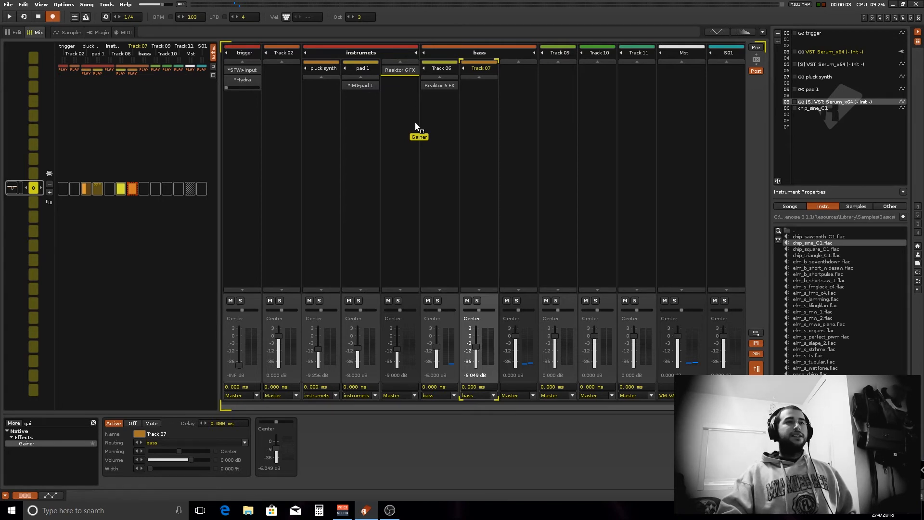
drag(416, 127, 405, 119)
drag(409, 81, 535, 97)
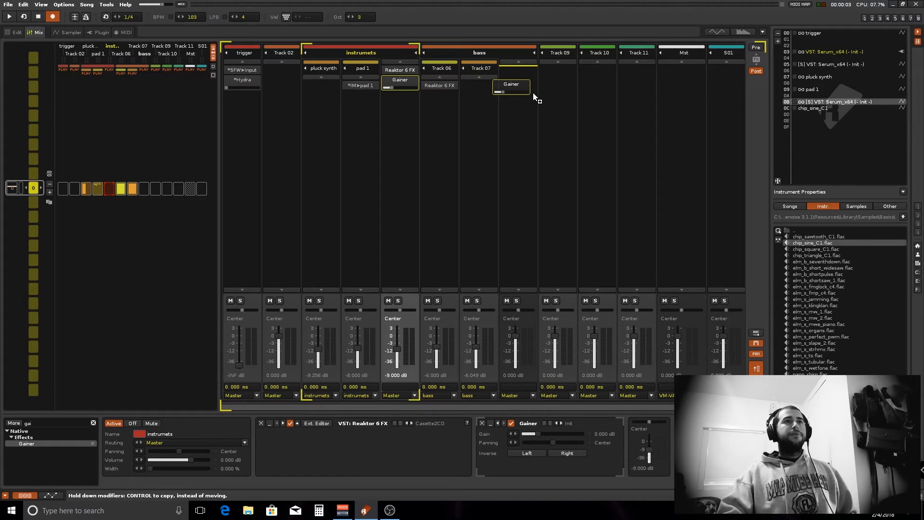
drag(534, 95, 534, 96)
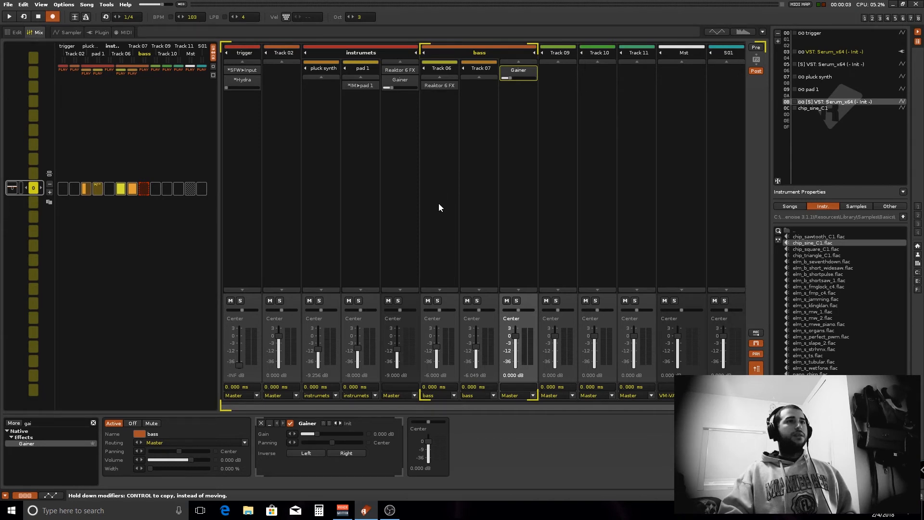
Route Out 1 of the trigger track's Hydra to the Gain parameter of the instrumets group's Gainer
click(244, 81)
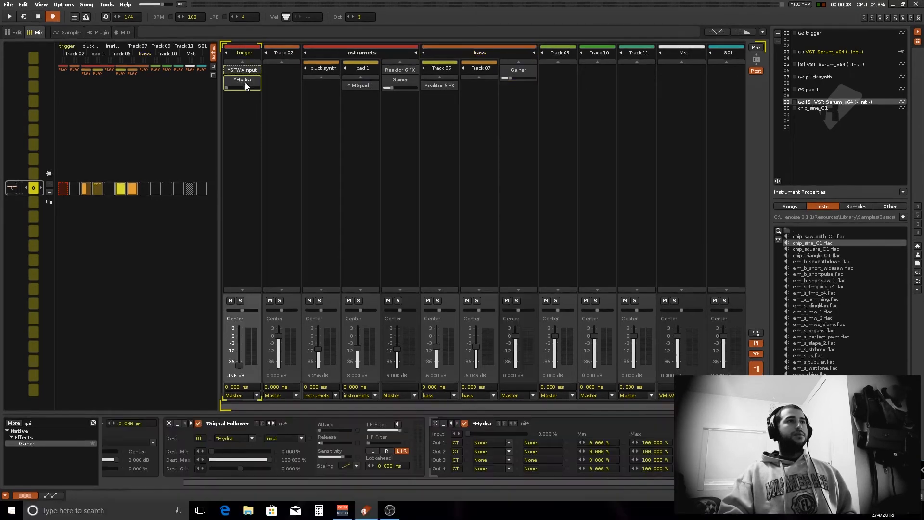
click(456, 443)
click(482, 374)
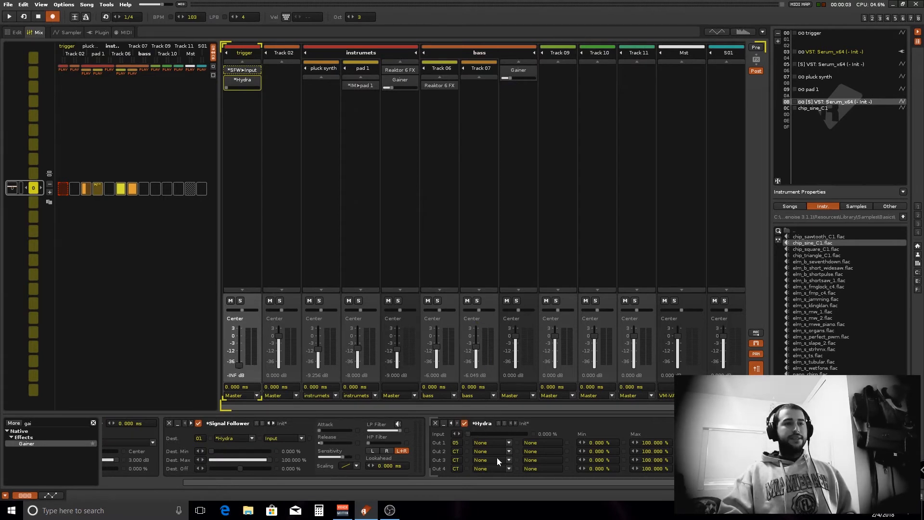
click(509, 443)
click(507, 431)
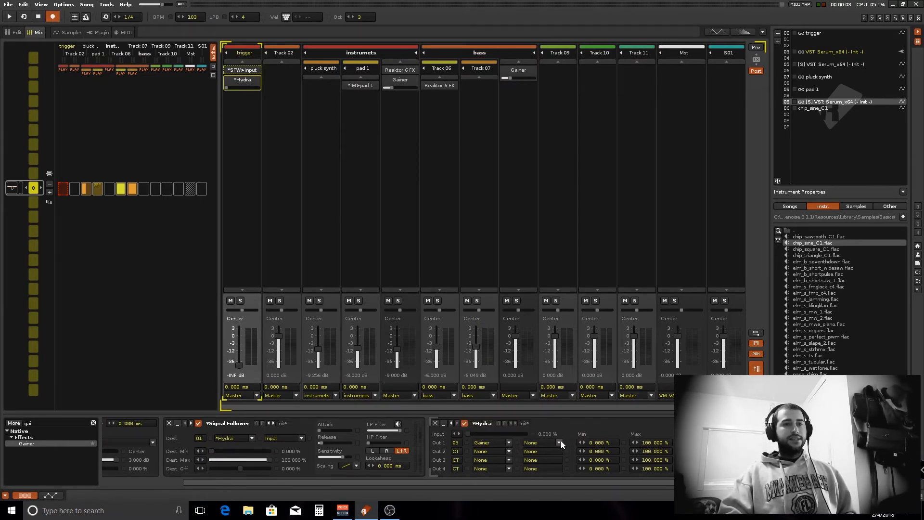
click(560, 442)
click(529, 428)
Set Hydra Out 1's range to a minimum of 0 dB and a maximum of -25 dB
double_click(602, 444)
text(0)
key(Return)
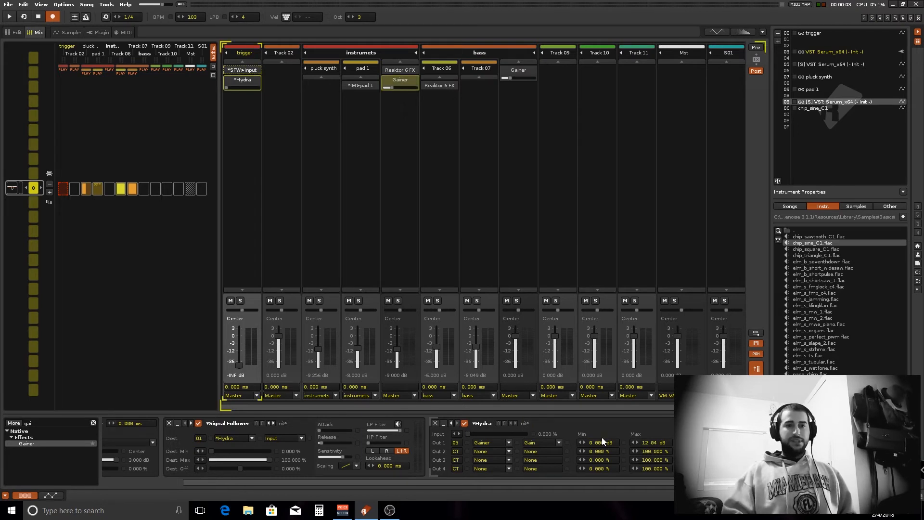
double_click(648, 442)
text(-25)
key(Return)
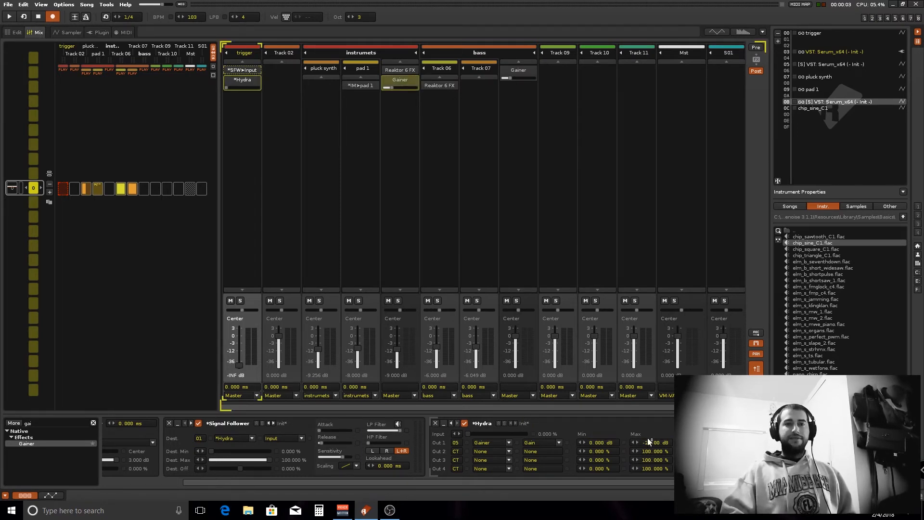
Route Hydra Out 2 to the Gain parameter of the bass group's Gainer
click(455, 452)
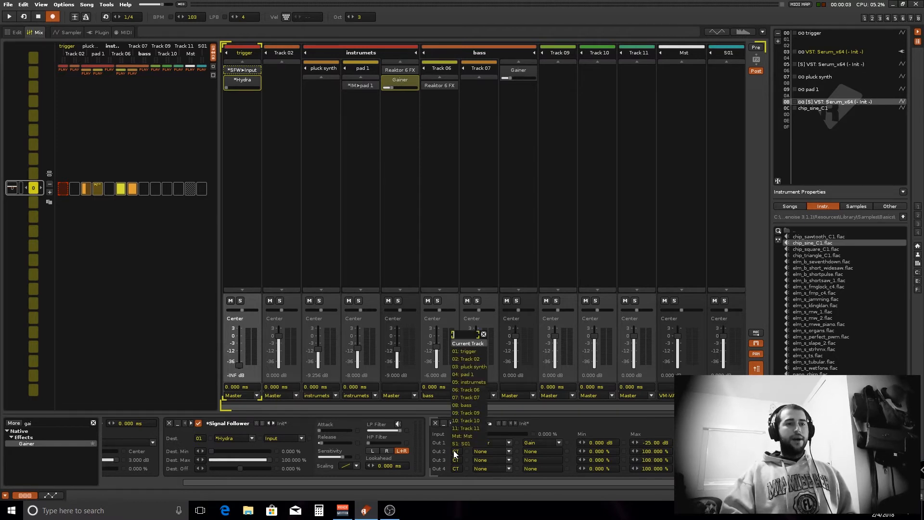
click(484, 406)
click(512, 451)
click(504, 439)
click(558, 451)
click(547, 435)
Set Hydra Out 2's range to a minimum of 0 dB and a maximum of -40 dB
double_click(594, 451)
text(0)
key(Return)
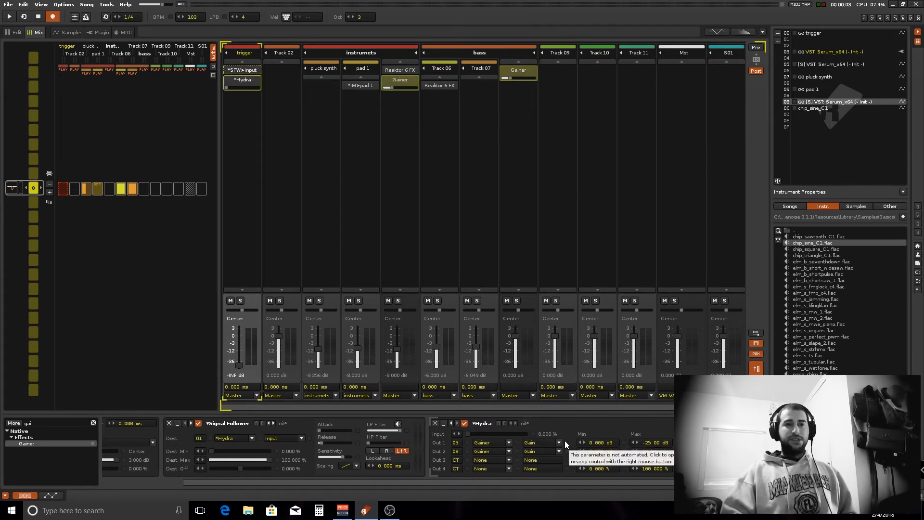
double_click(651, 451)
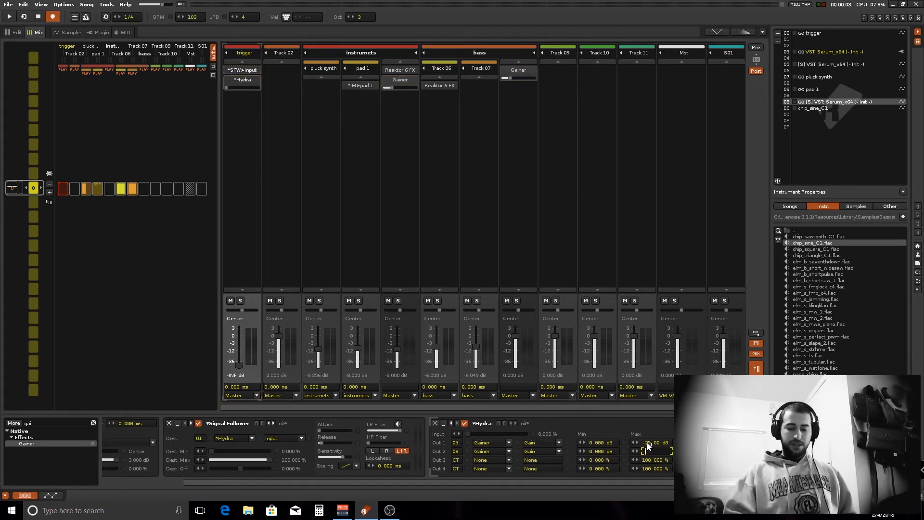
key(Return)
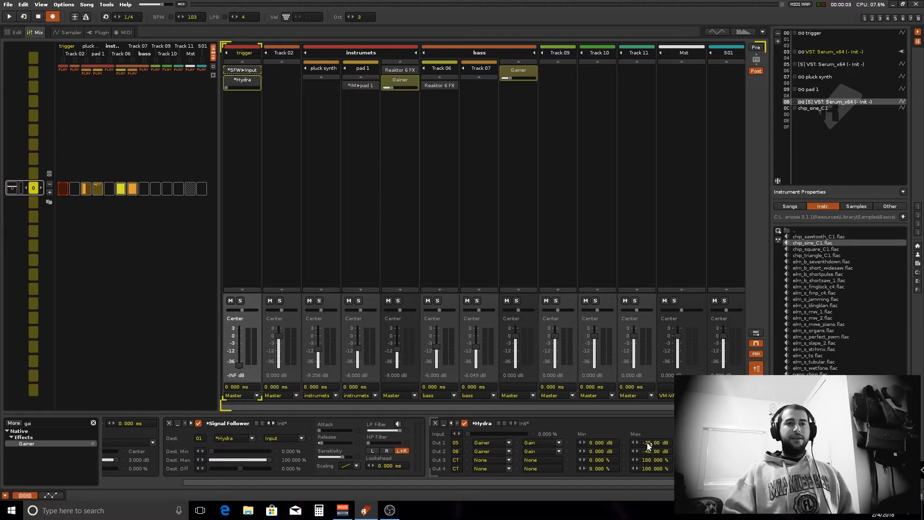
Select the trigger instrument, open the pattern editor at its start and set the edit step to 4
click(790, 33)
click(16, 32)
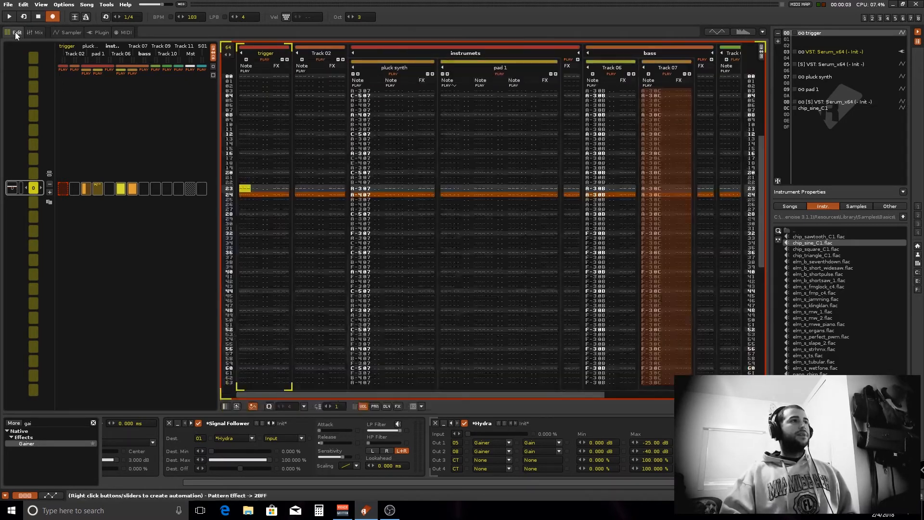
scroll(266, 149, up, 5)
key(Escape)
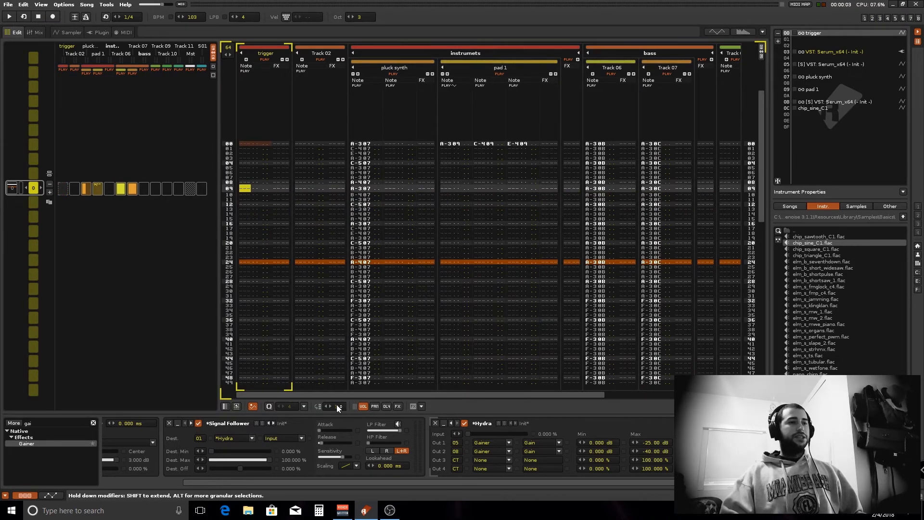
key(Escape)
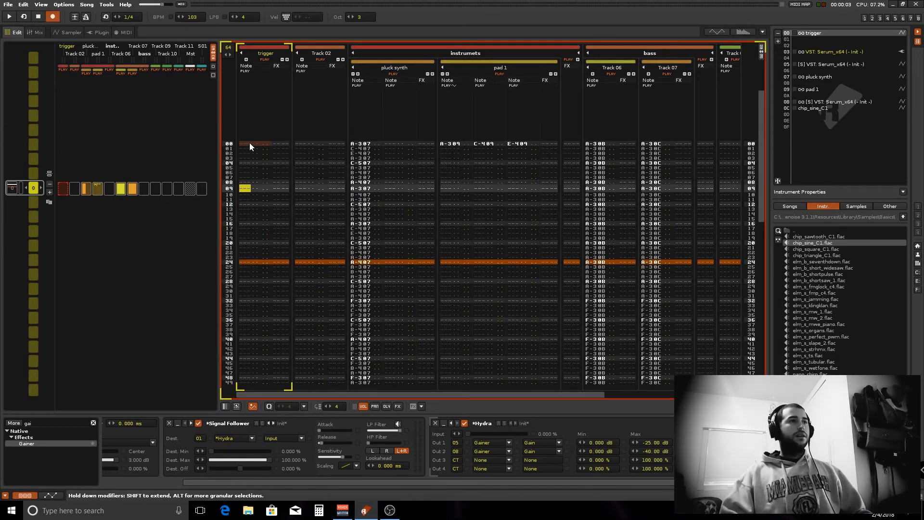
Enter C-4 trigger notes every four rows down the trigger track, starting at row 00
click(247, 142)
key(q)
key(q)
key(q)
key(q)
key(q)
key(q)
key(q)
key(q)
key(q)
key(q)
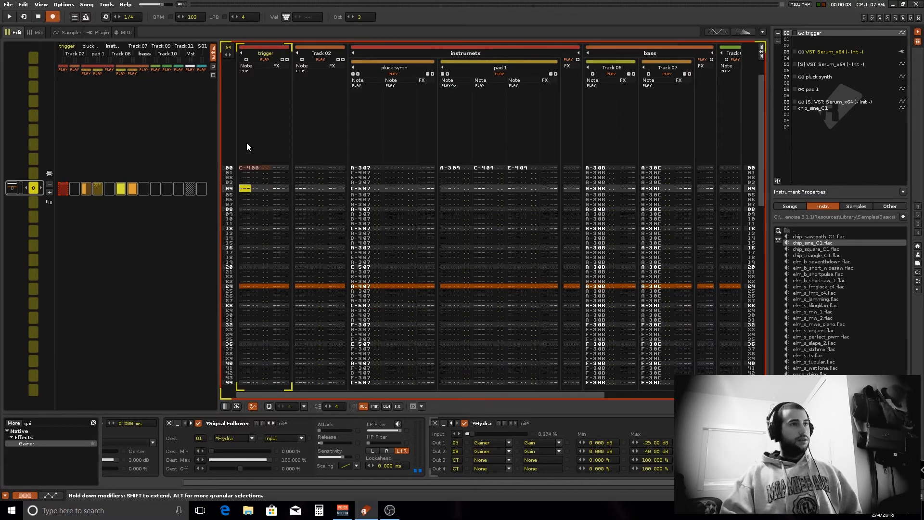
key(q)
key(q)
key(q)
key(q)
key(q)
key(q)
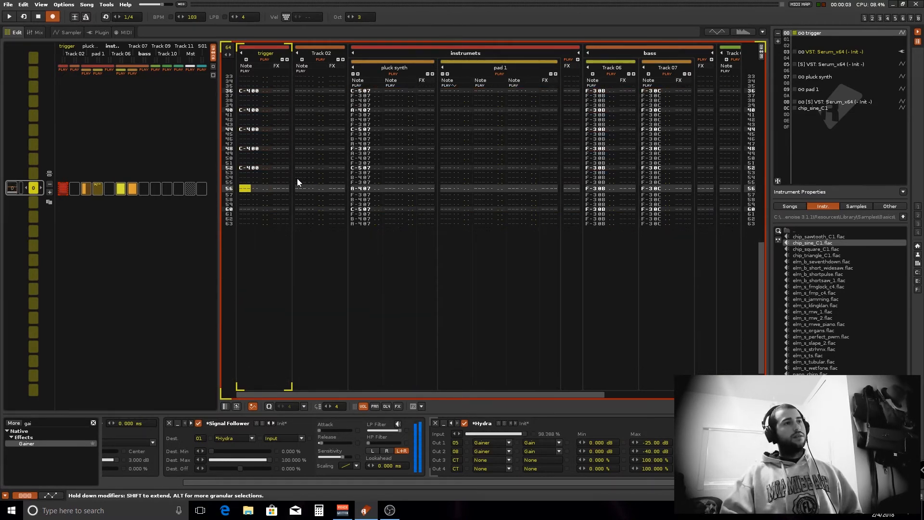
Play the pattern and check the sidechain pumping on the instrument and bass groups in the mixer
key(space)
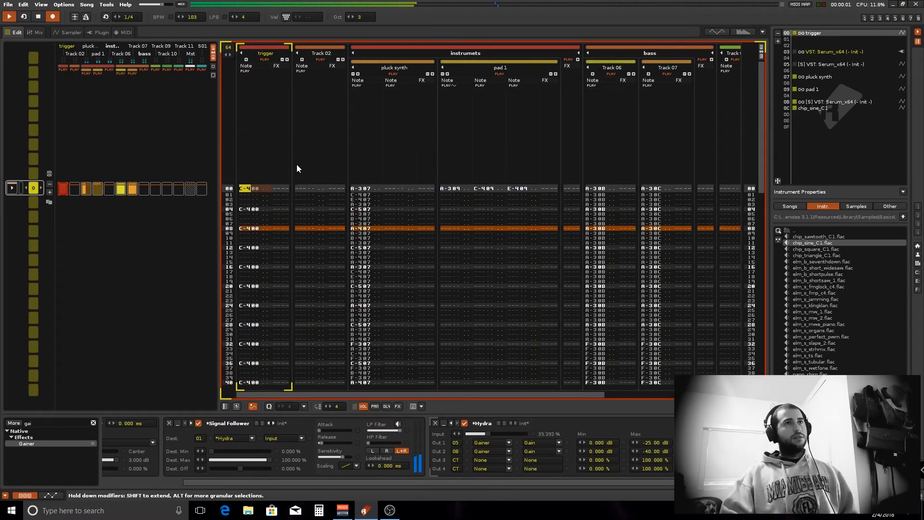
key(Escape)
click(34, 33)
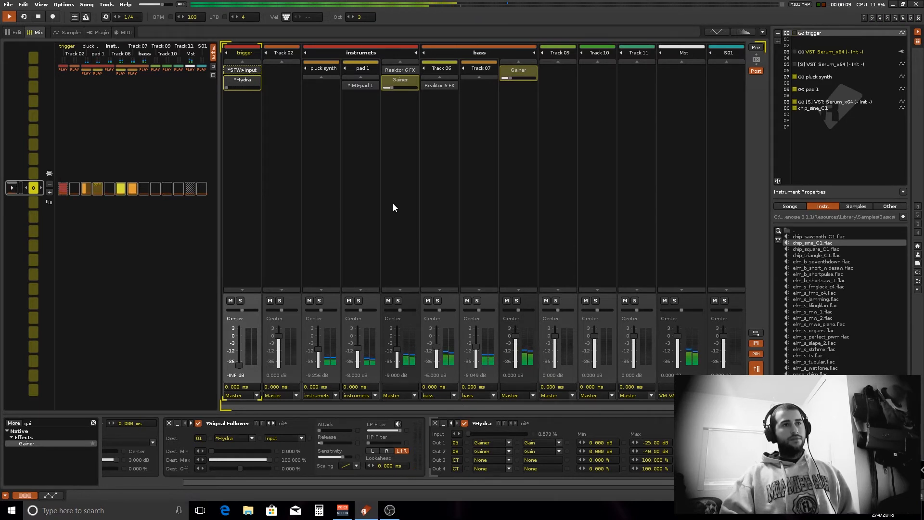
key(space)
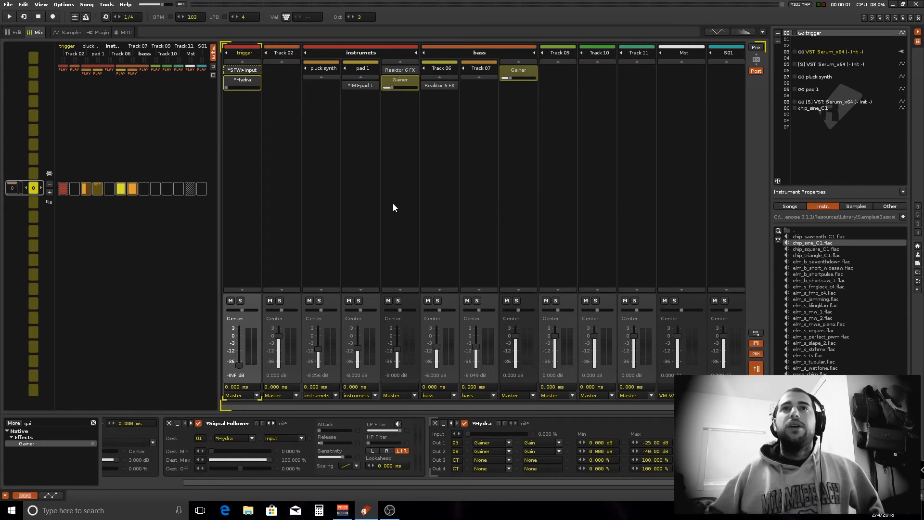
Load the Reaktor 6 plugin into empty instrument slot 0E
click(797, 121)
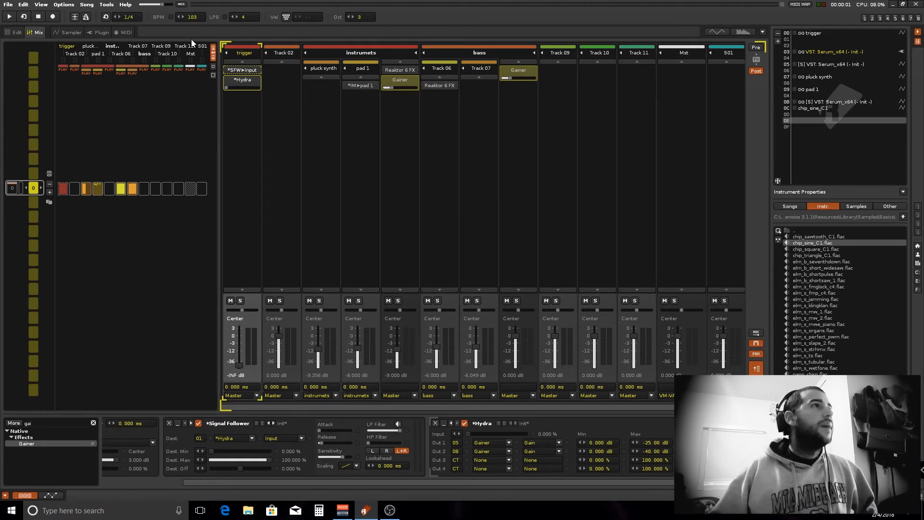
click(99, 32)
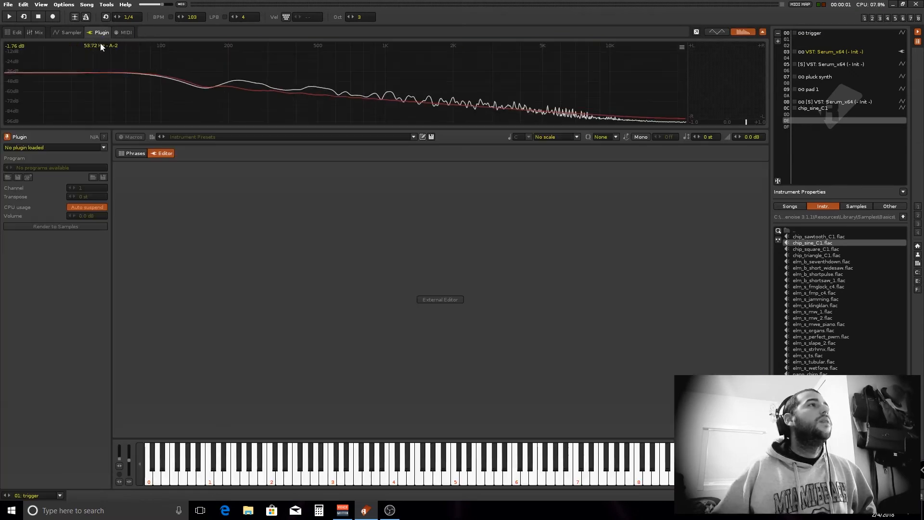
click(104, 146)
click(33, 236)
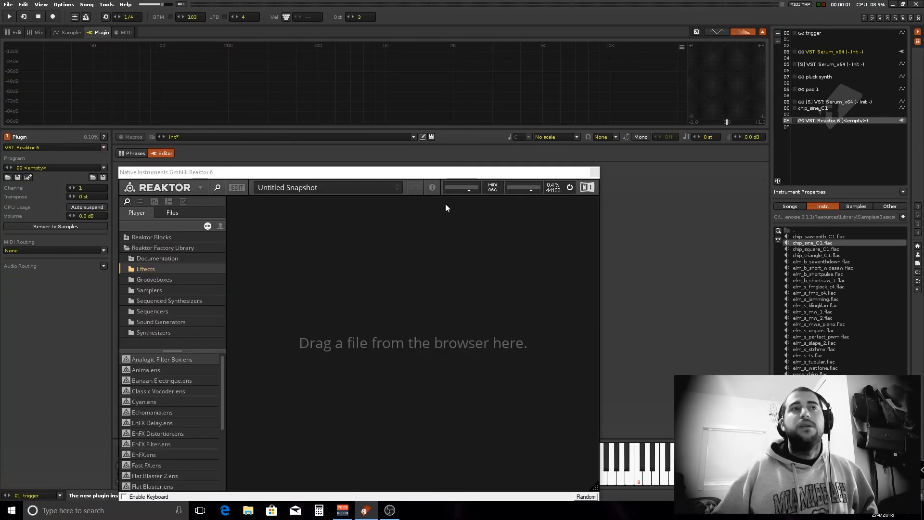
Load the boscomac - retro beat mk2 ensemble from the Boscomac instruments folder into Reaktor
drag(355, 178, 437, 32)
click(254, 70)
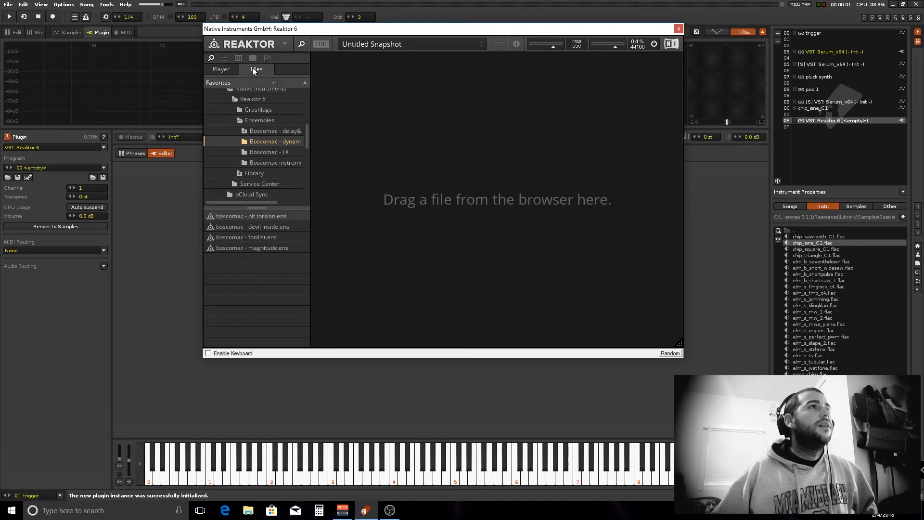
click(284, 162)
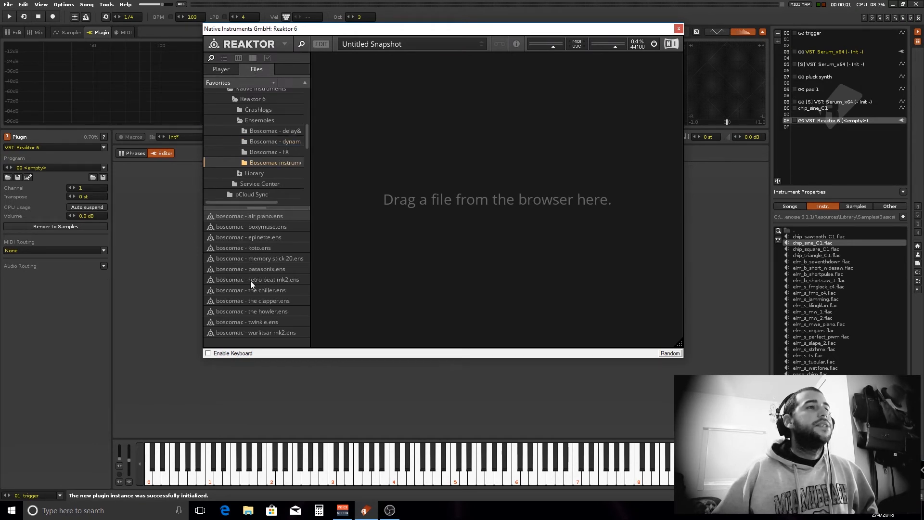
drag(447, 160, 448, 160)
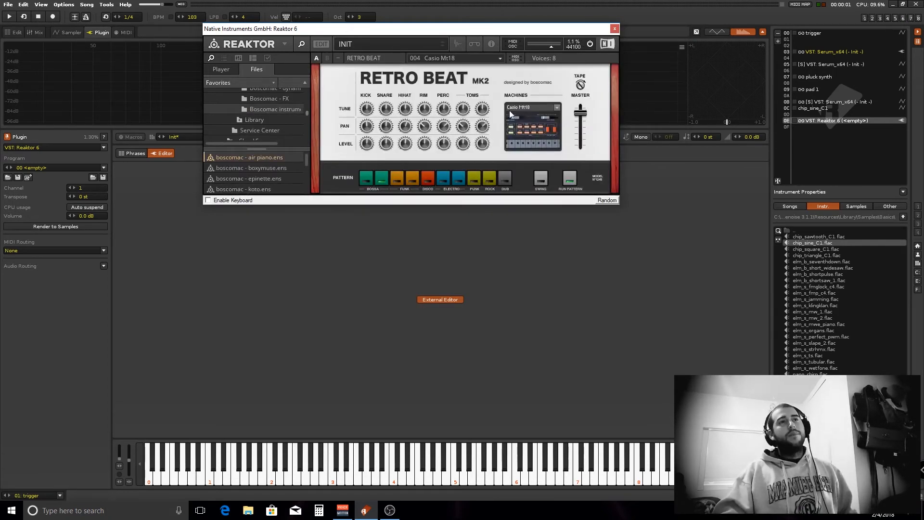
Choose the Linndrum Lm1 drum machine snapshot in Retro Beat and close the plugin window
click(482, 57)
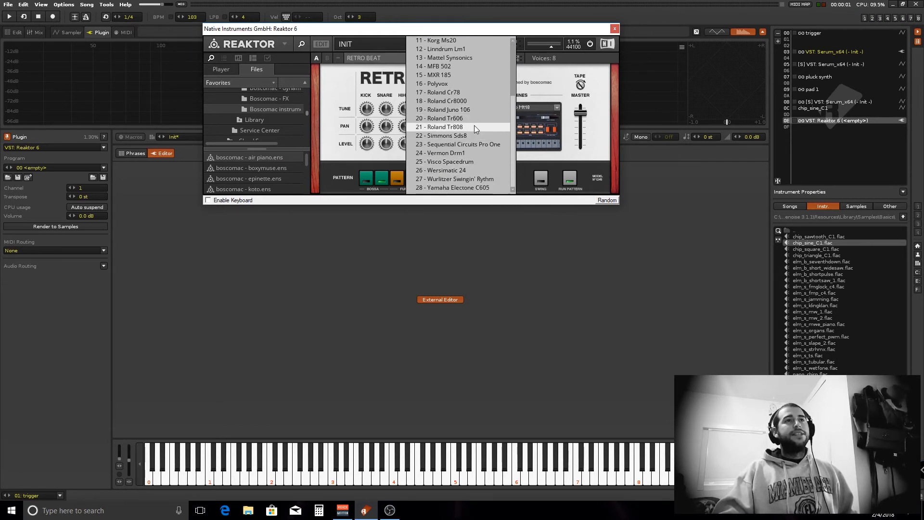
scroll(469, 118, up, 3)
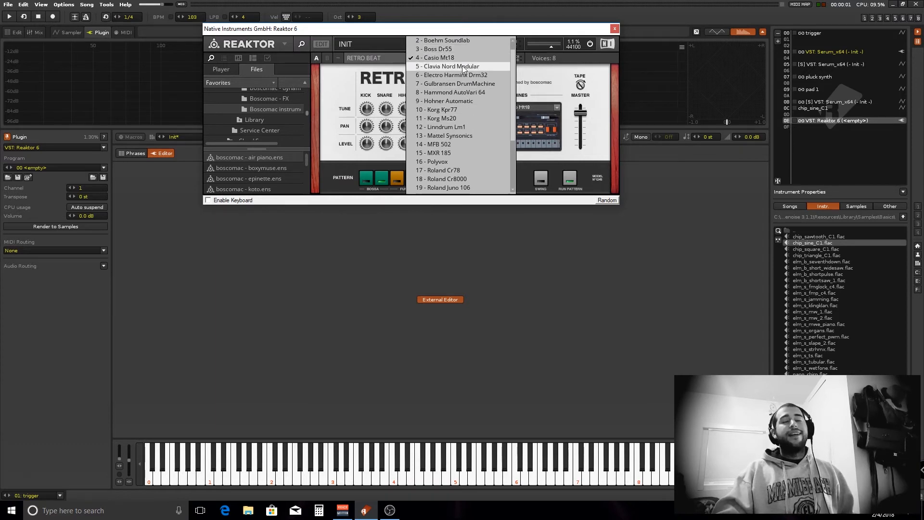
click(466, 128)
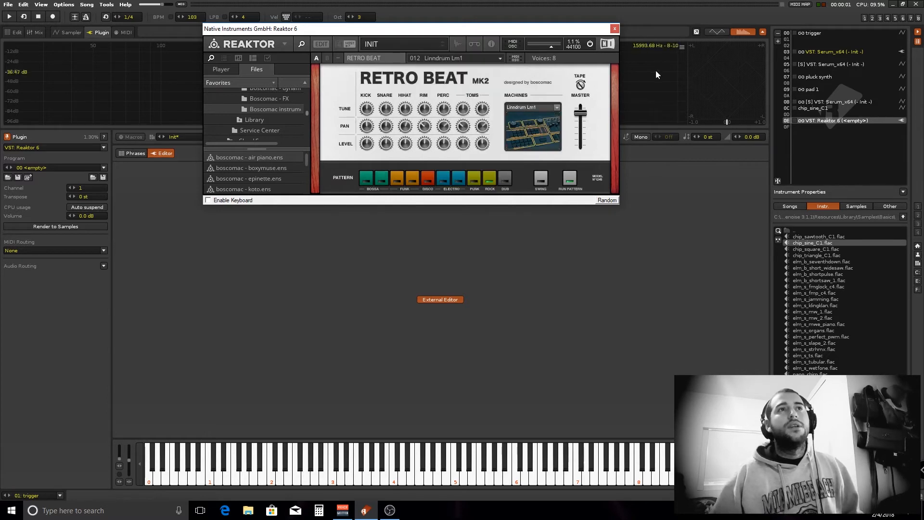
click(615, 28)
Enter C-3 notes with the Reaktor instrument every four rows down Track 02 and play the pattern briefly
click(39, 32)
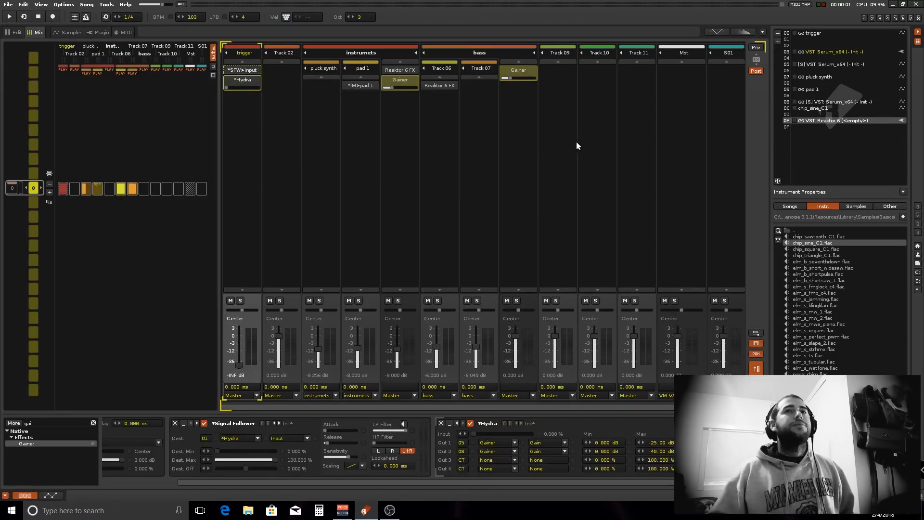
click(528, 130)
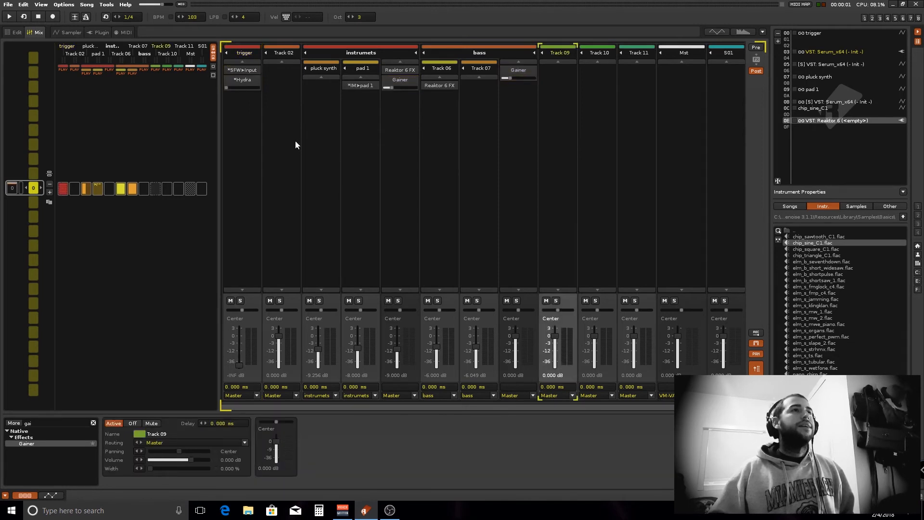
click(290, 139)
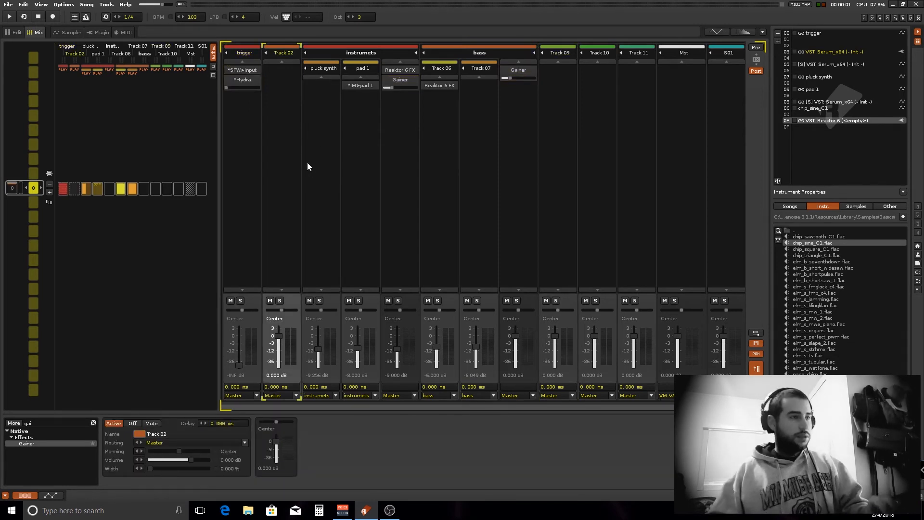
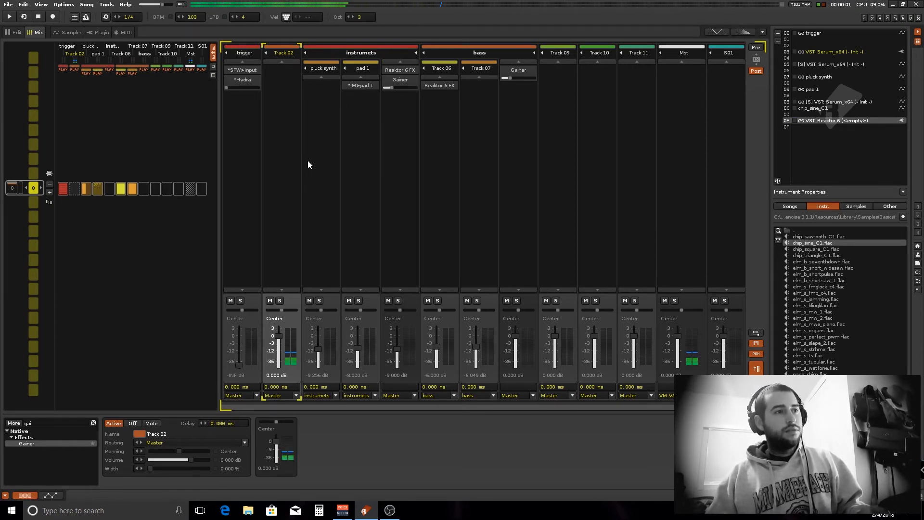
click(18, 33)
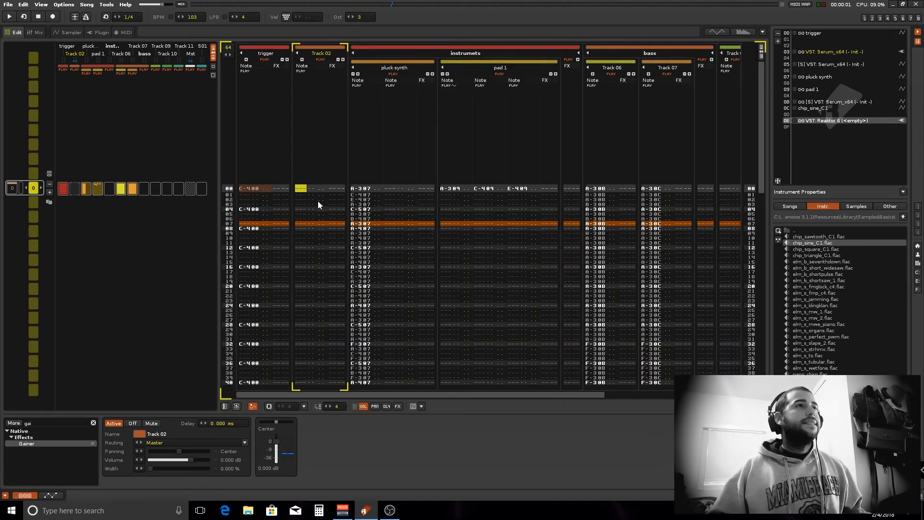
key(Escape)
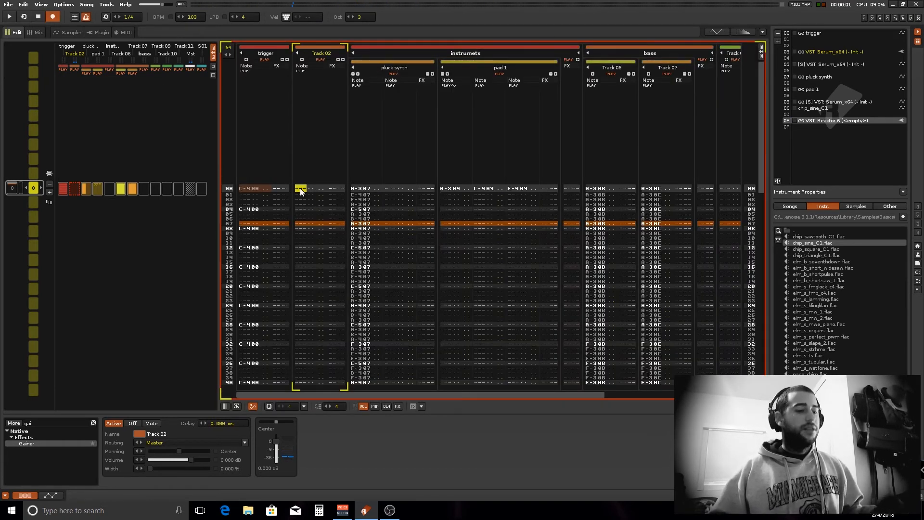
key(z)
key(z)
key(z)
key(z)
key(z)
key(z)
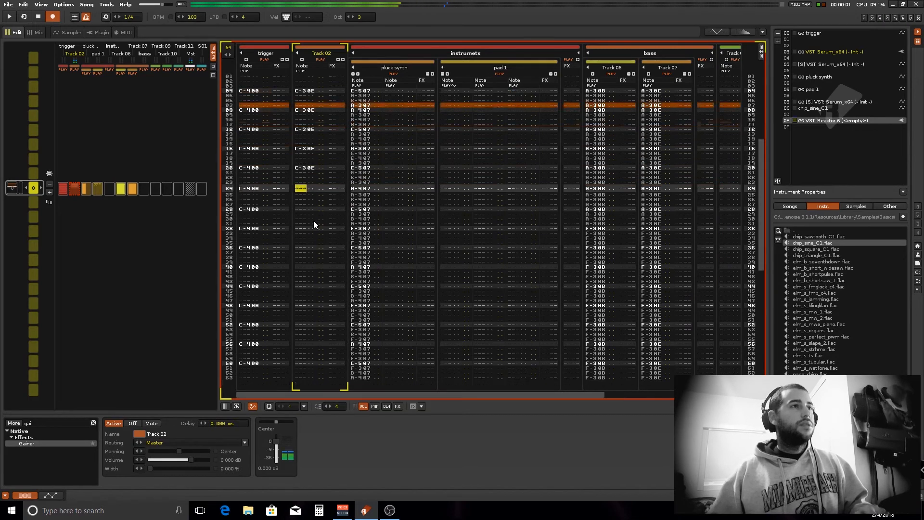
key(Page_Up)
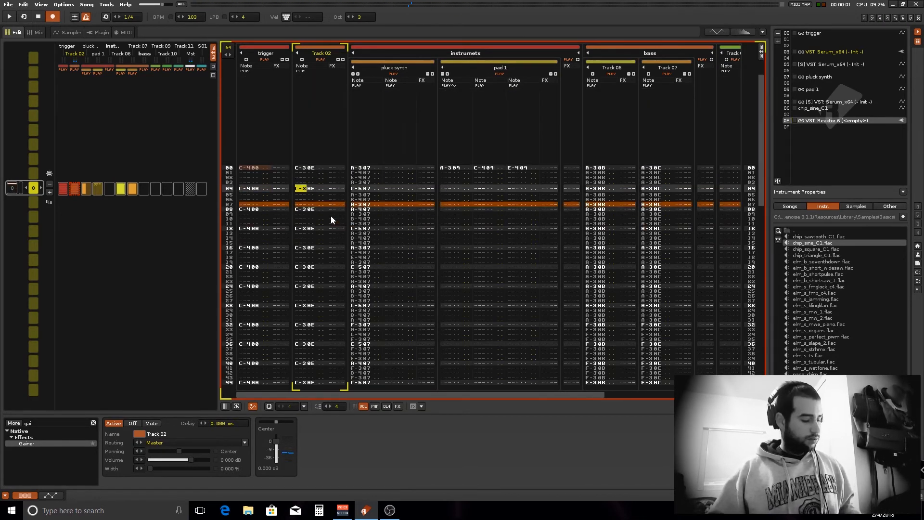
key(space)
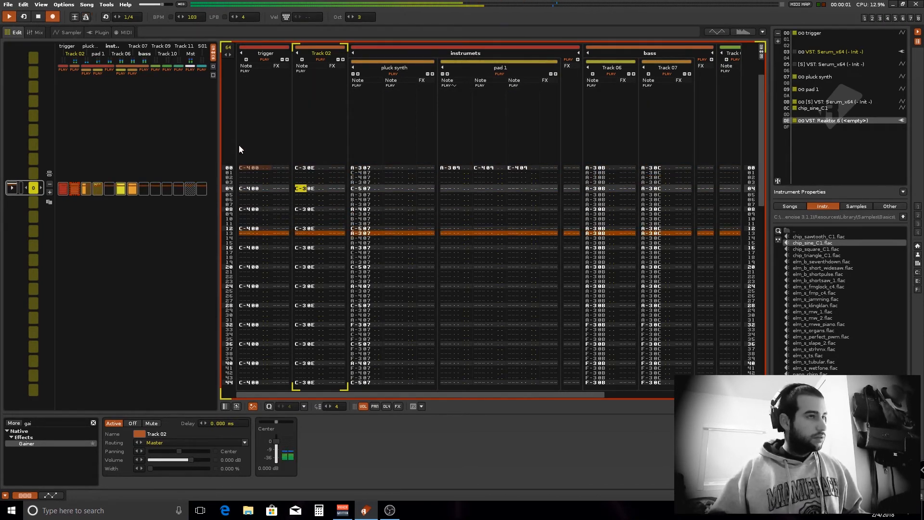
key(space)
Add a second note column to Track 02, fill it with D-3 notes every eight rows from row 04, and play it back
click(302, 59)
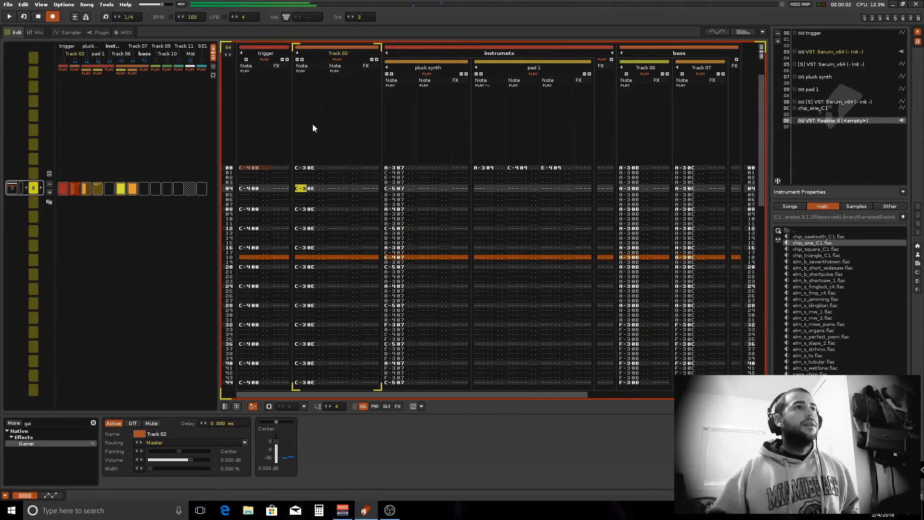
click(333, 187)
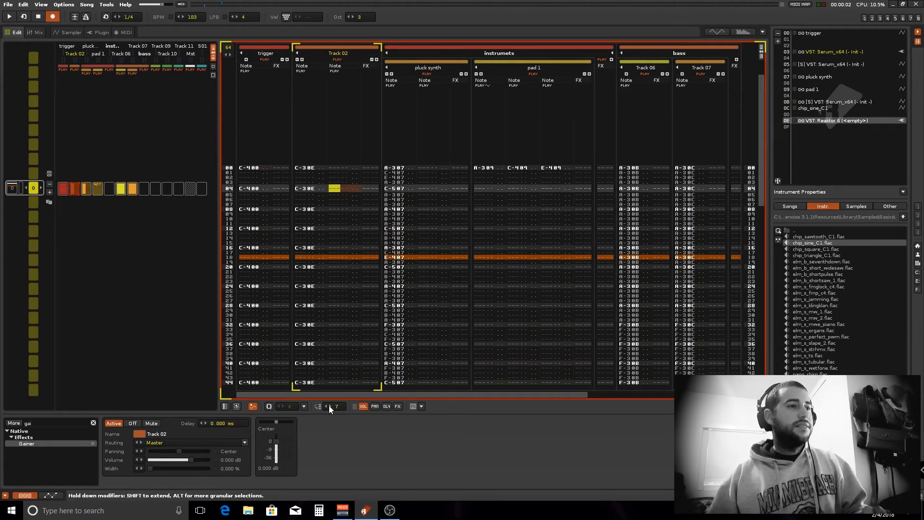
key(x)
key(x)
key(x)
key(x)
key(x)
key(x)
key(x)
key(x)
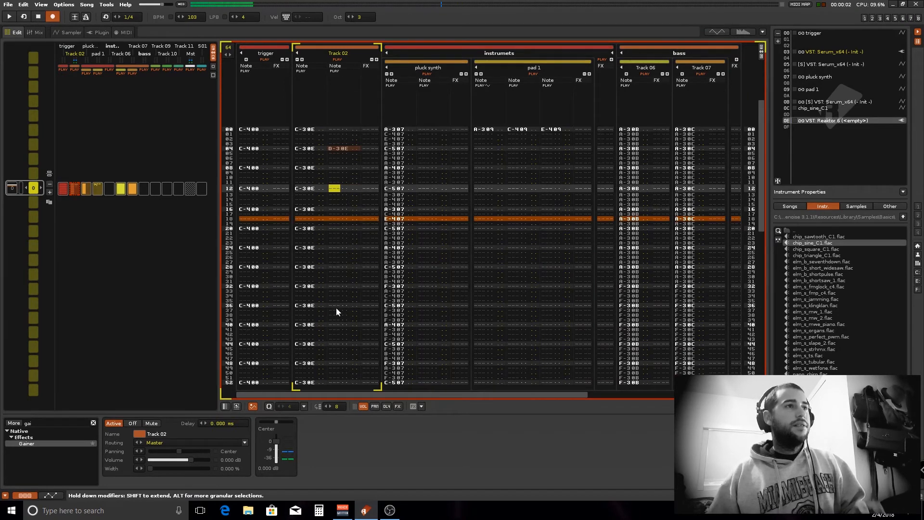
key(space)
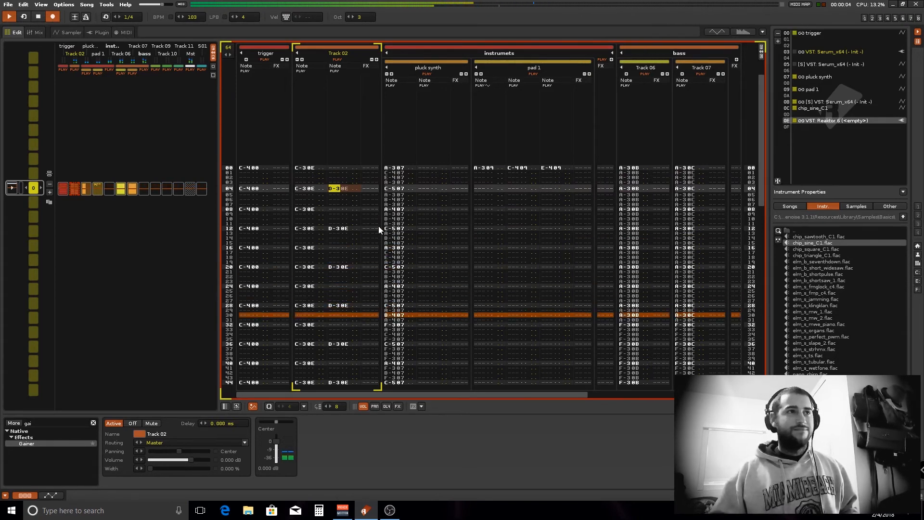
key(space)
Switch off Retro Beat's Run Pattern option, close the plugin window and play the pattern to check
double_click(811, 122)
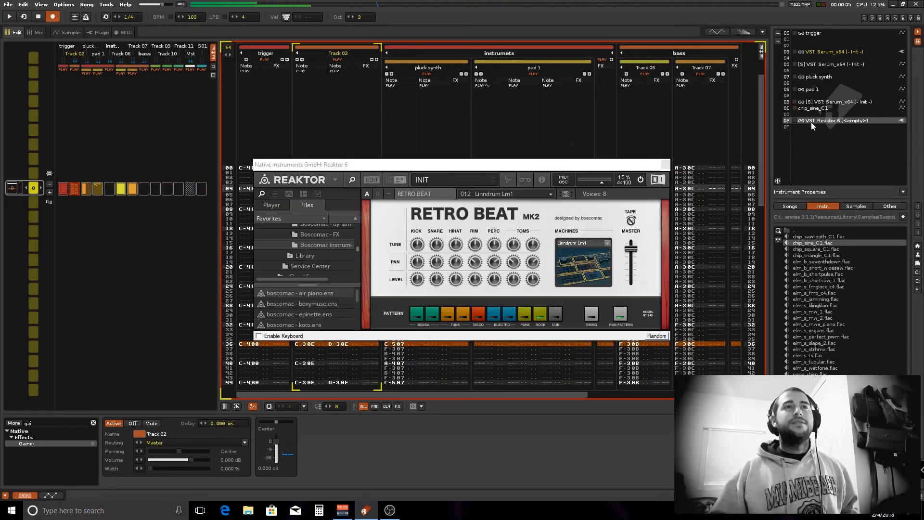
click(623, 317)
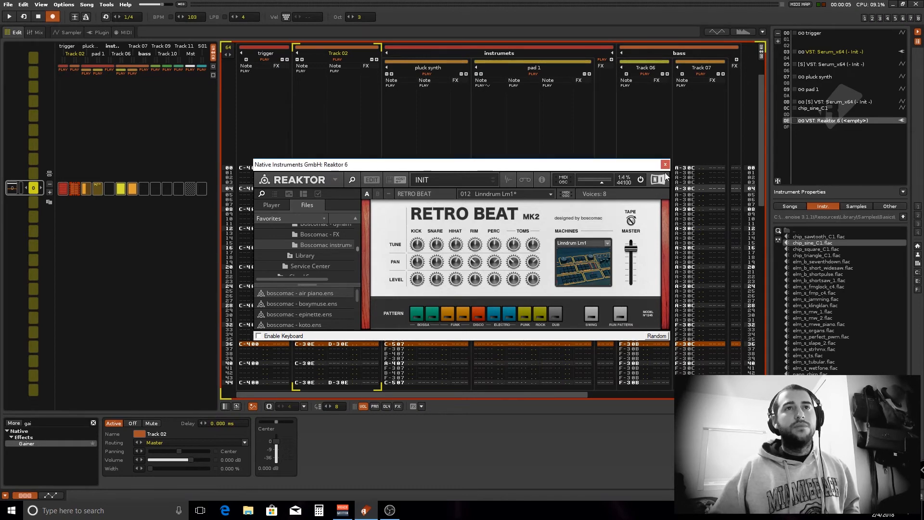
click(665, 164)
key(space)
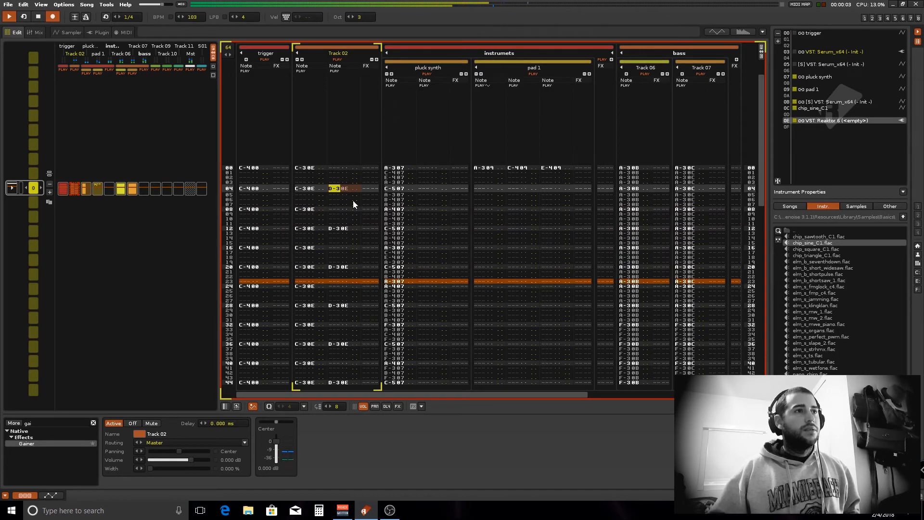
key(space)
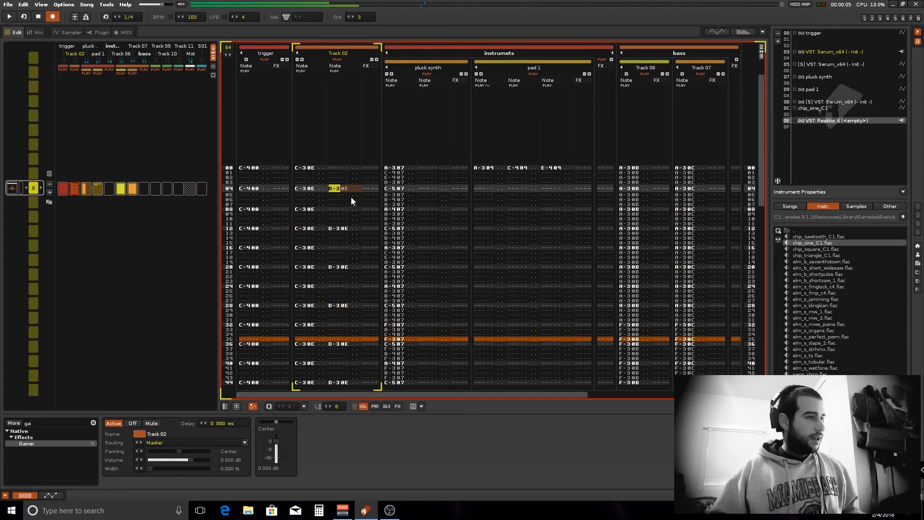
Add a third note column to Track 02 and fill it with F#3 notes every eight rows from row 00
click(302, 60)
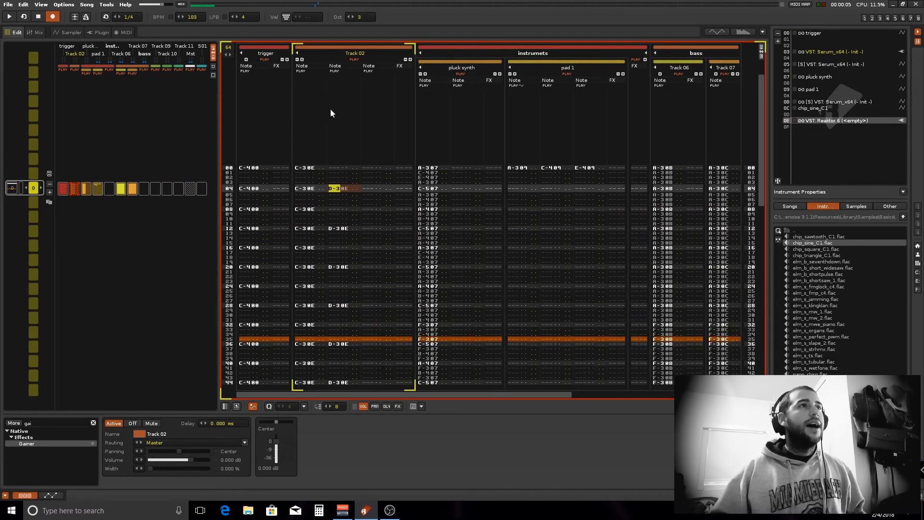
click(366, 169)
key(Escape)
key(Escape)
key(g)
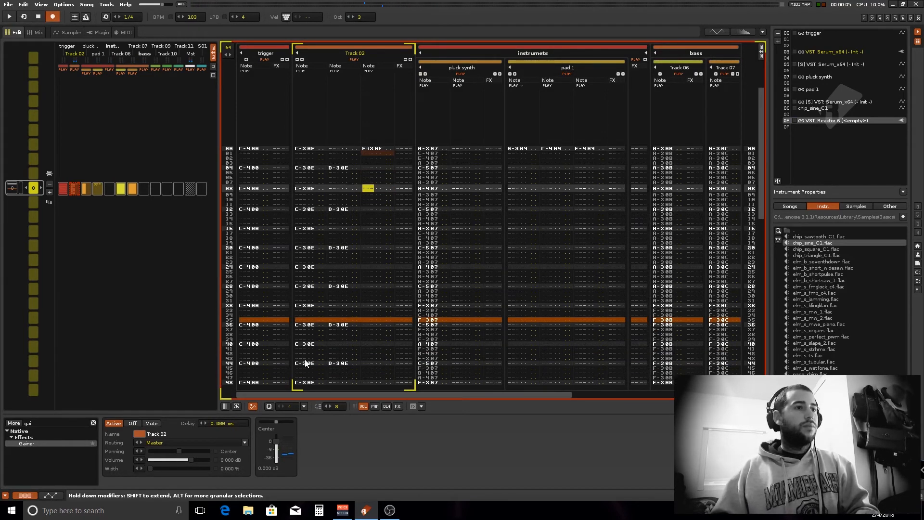
key(g)
key(g)
key(g)
key(g)
key(g)
key(g)
key(g)
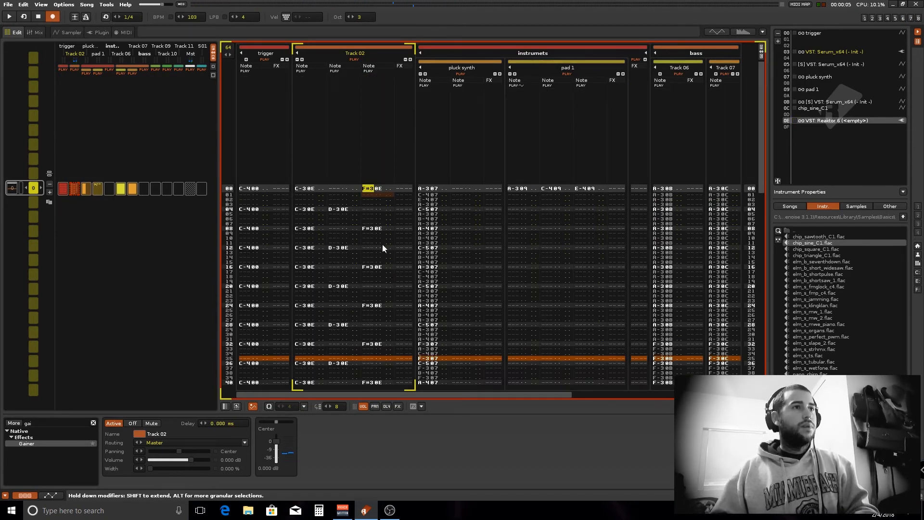
Set the edit step to 2, fill Track 02's third note column with F#3 notes every two rows, and play the pattern
click(330, 406)
click(330, 407)
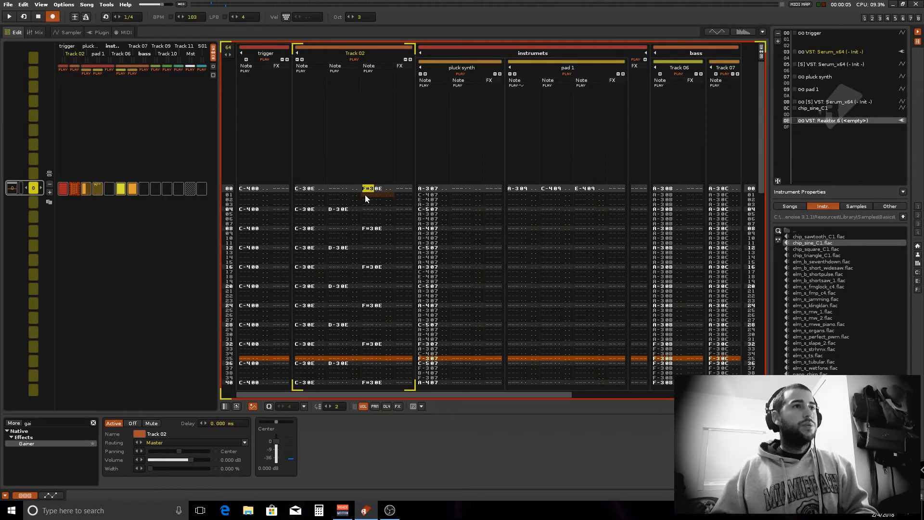
key(g)
key(g)
key(g)
key(g)
key(g)
key(g)
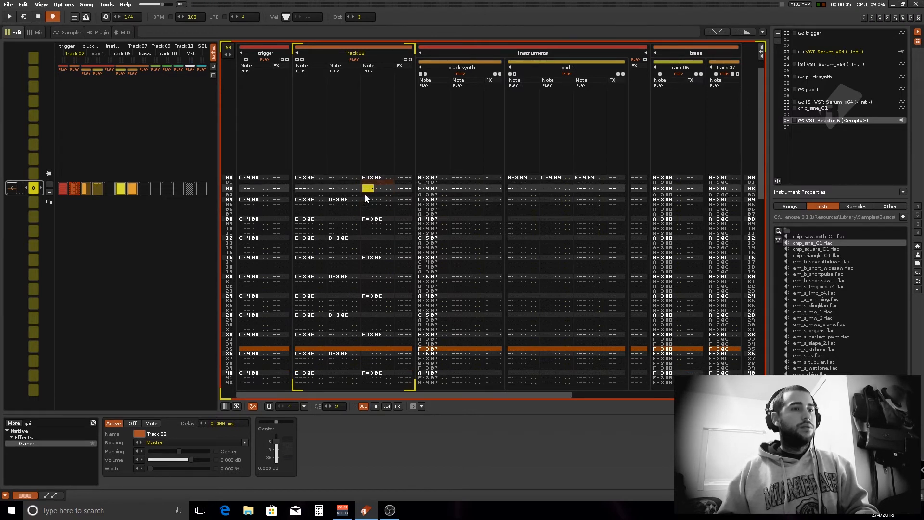
key(g)
key(g)
key(g)
key(g)
key(g)
key(g)
key(g)
key(g)
key(g)
key(g)
key(g)
key(g)
key(g)
key(g)
key(g)
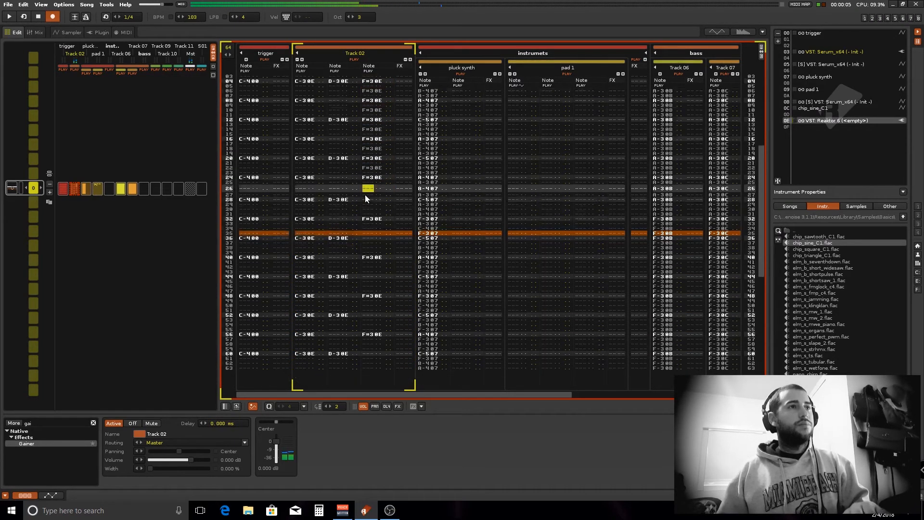
key(g)
key(g)
key(g)
key(g)
key(g)
key(g)
key(g)
key(g)
key(g)
key(g)
key(g)
key(g)
key(g)
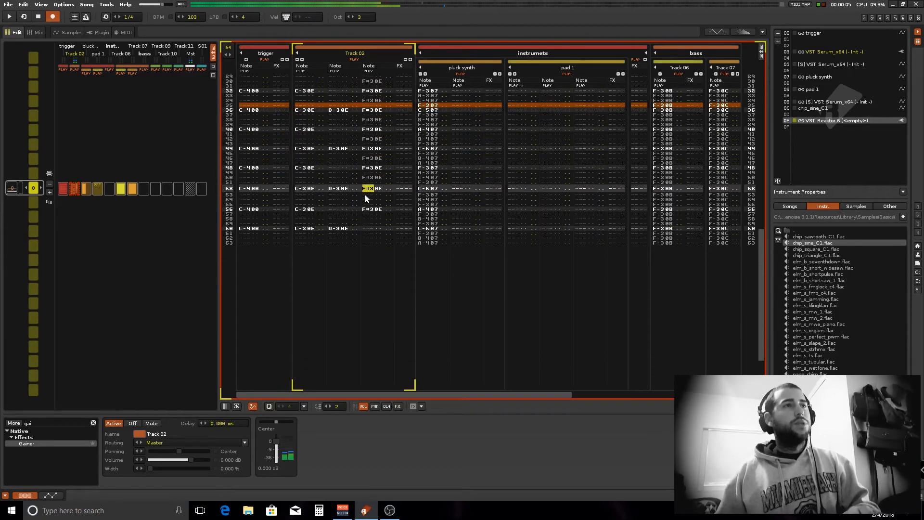
key(space)
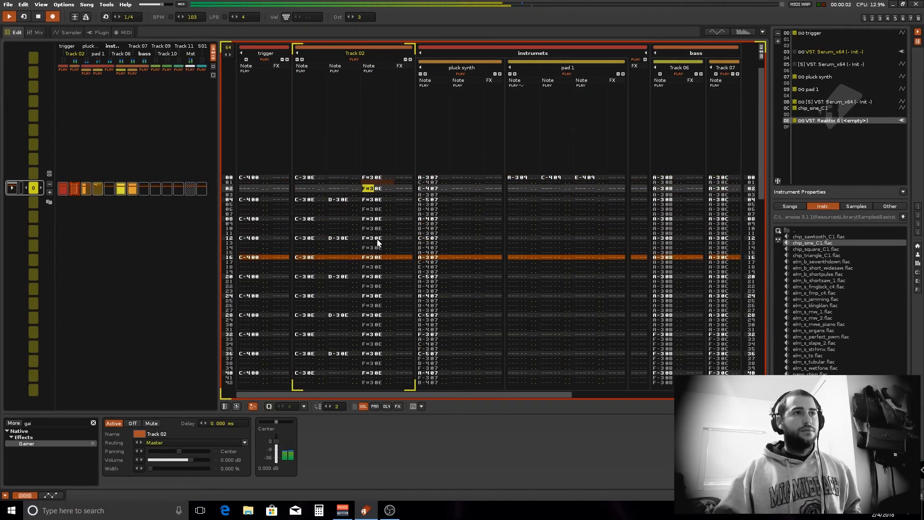
Enter volume 30 beside every F#3 note in Track 02's third column, starting from row 00, and play the pattern briefly
click(390, 181)
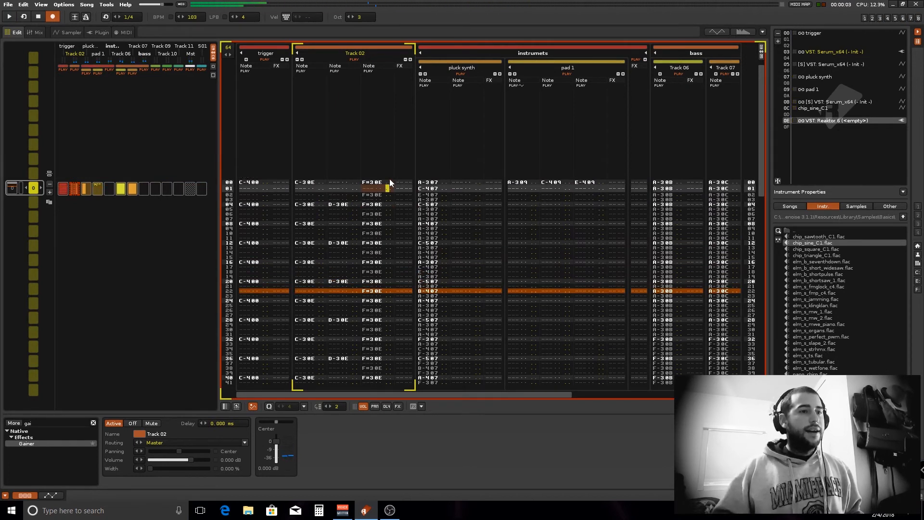
key(Up)
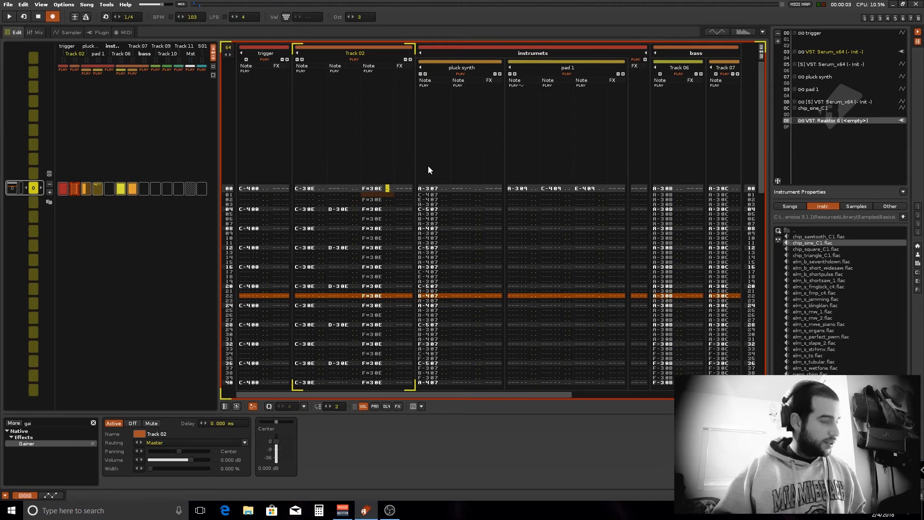
key(3)
key(3)
key(3)
key(3)
key(3)
key(3)
key(3)
key(3)
key(3)
key(3)
key(3)
key(3)
key(3)
key(3)
key(3)
key(3)
key(3)
key(3)
key(3)
key(3)
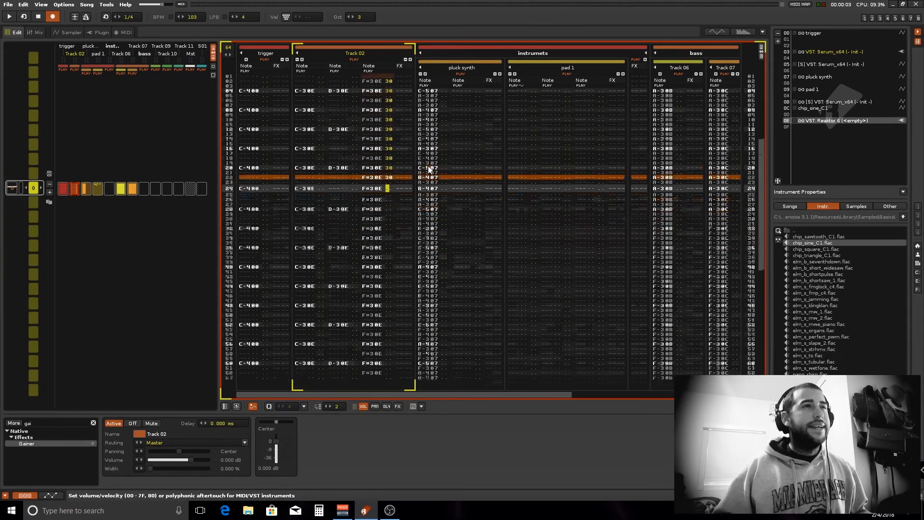
key(space)
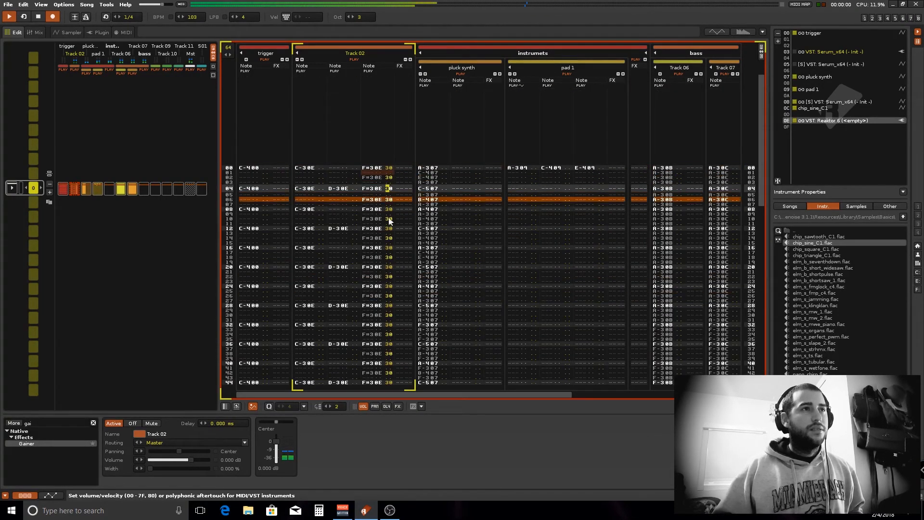
key(space)
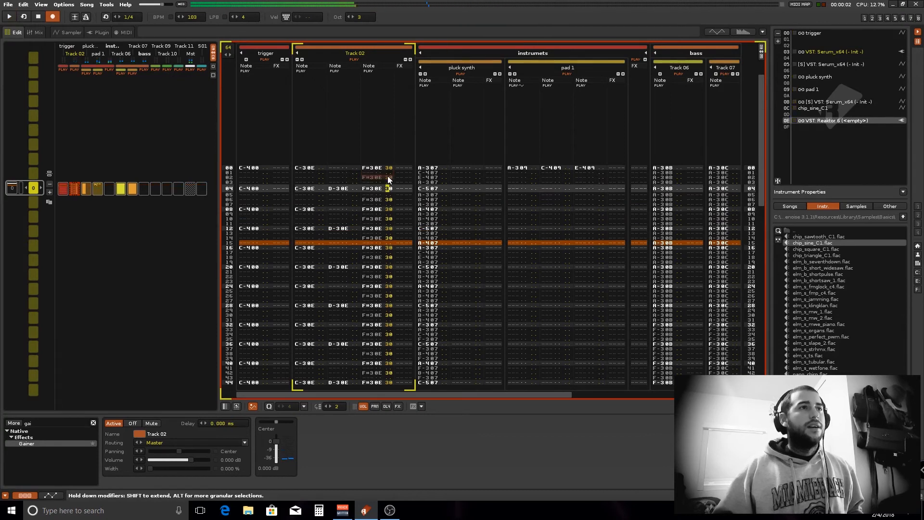
Set the edit step to 4, change the F#3 notes' volume to 40 every four rows from row 02, and play it back
click(388, 178)
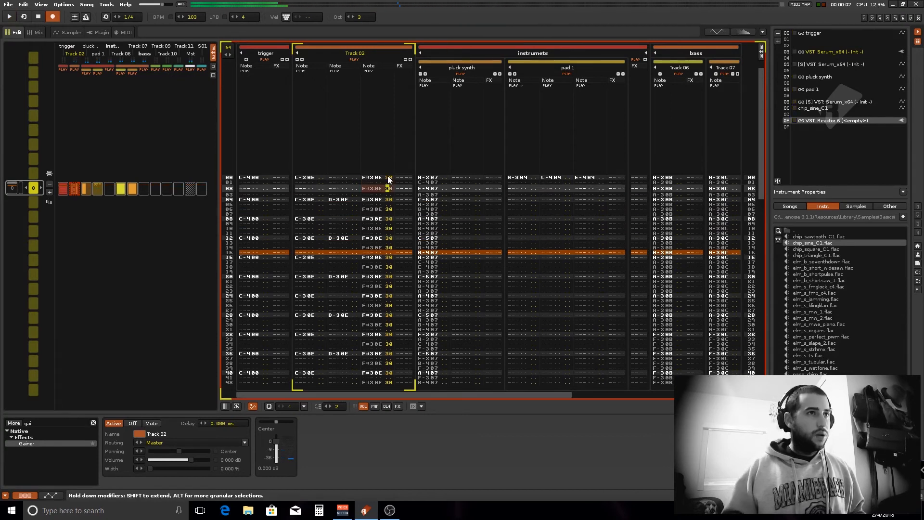
click(330, 406)
click(331, 406)
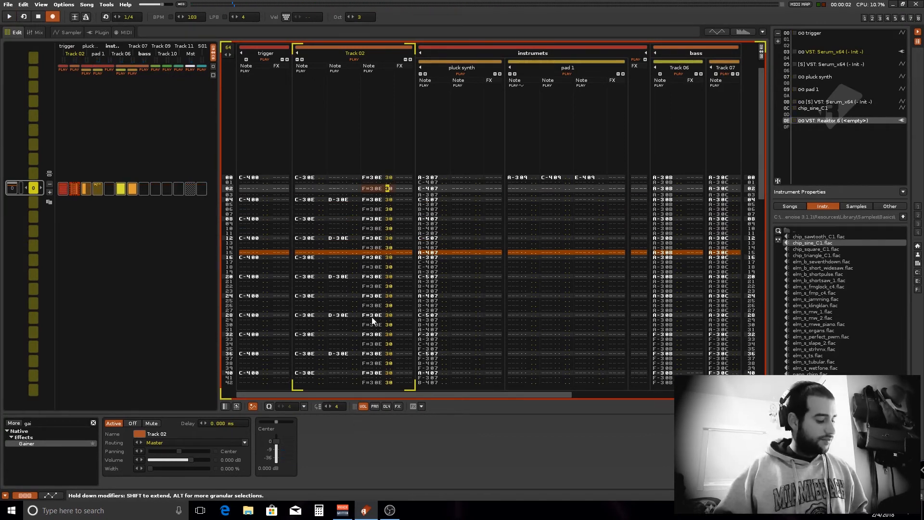
key(4)
key(4)
key(4)
key(4)
key(4)
key(4)
key(4)
key(4)
key(4)
key(4)
key(4)
key(4)
key(4)
key(4)
key(4)
key(4)
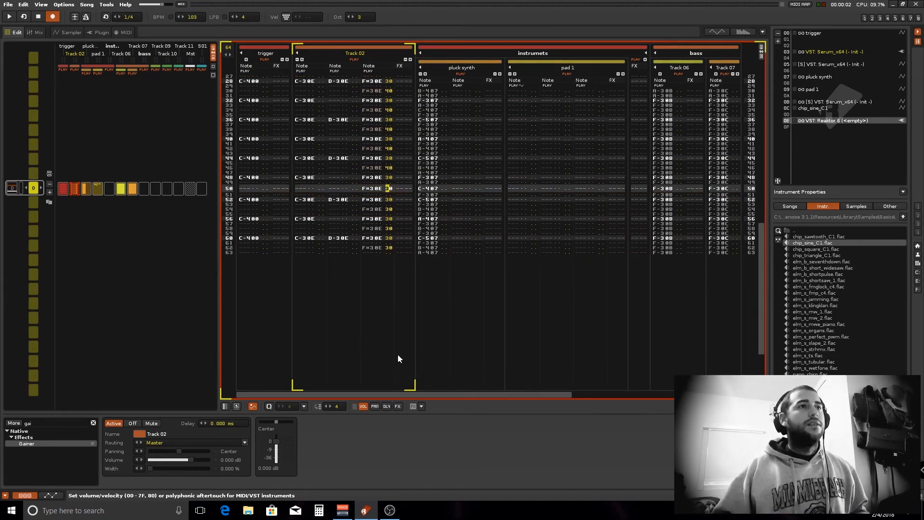
key(space)
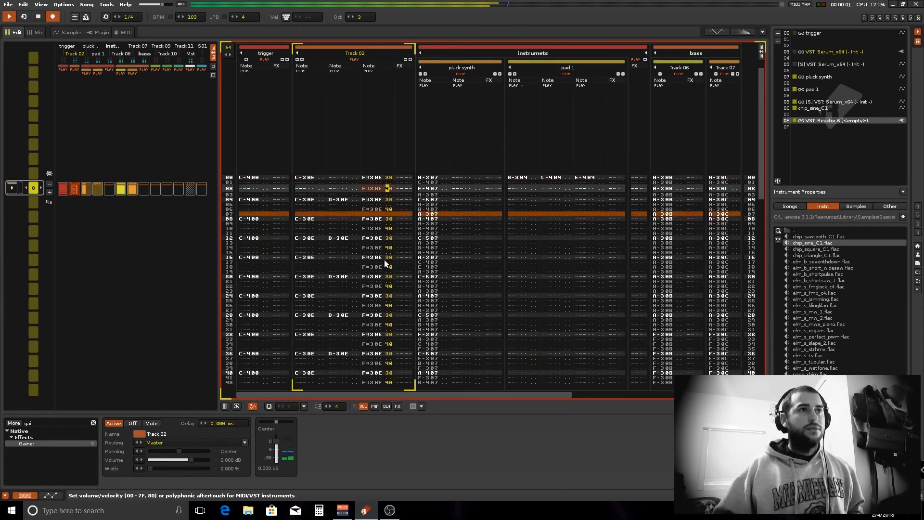
click(341, 214)
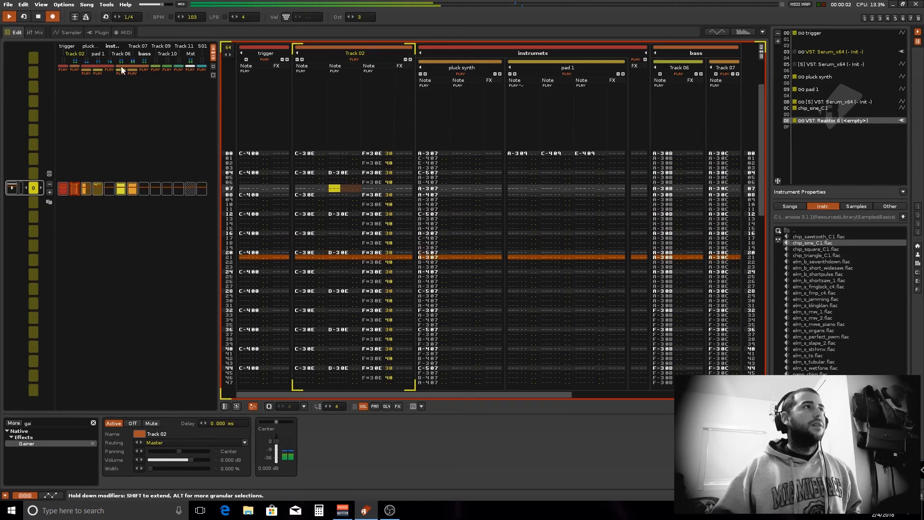
key(space)
Rename Track 02 in the mixer as "linndrumm lm1"
click(32, 27)
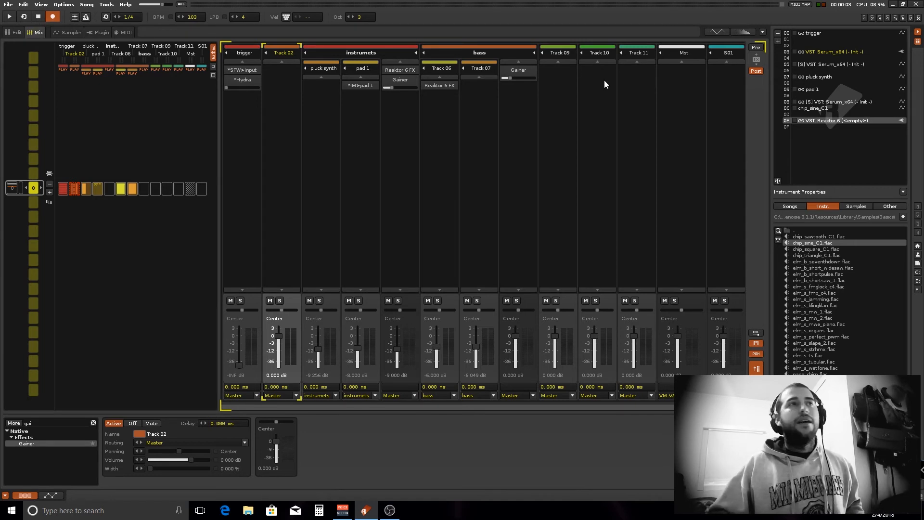
double_click(294, 53)
key(BackSpace)
text(linndrum)
text(m)
text( lm1)
key(Return)
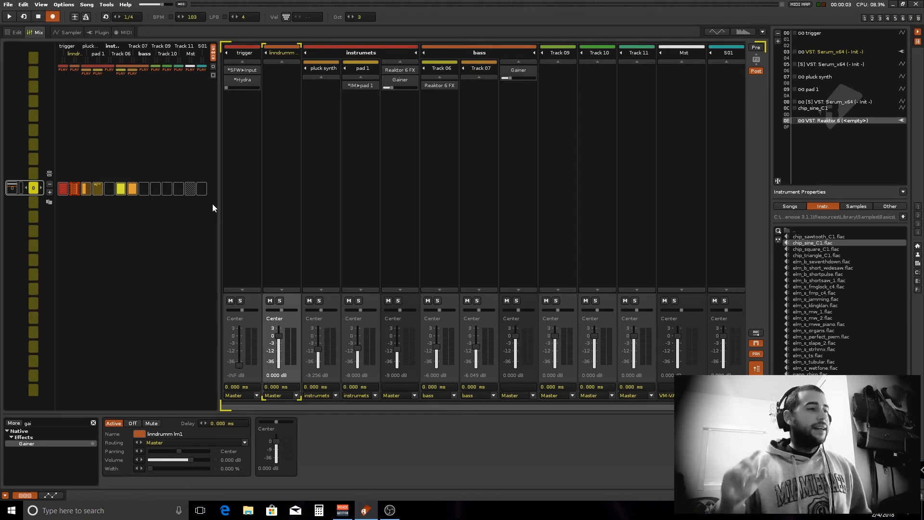
Search the effects for "reak" and add Reaktor 6 FX to the linndrumm lm1 track
click(93, 423)
click(59, 424)
text(reak)
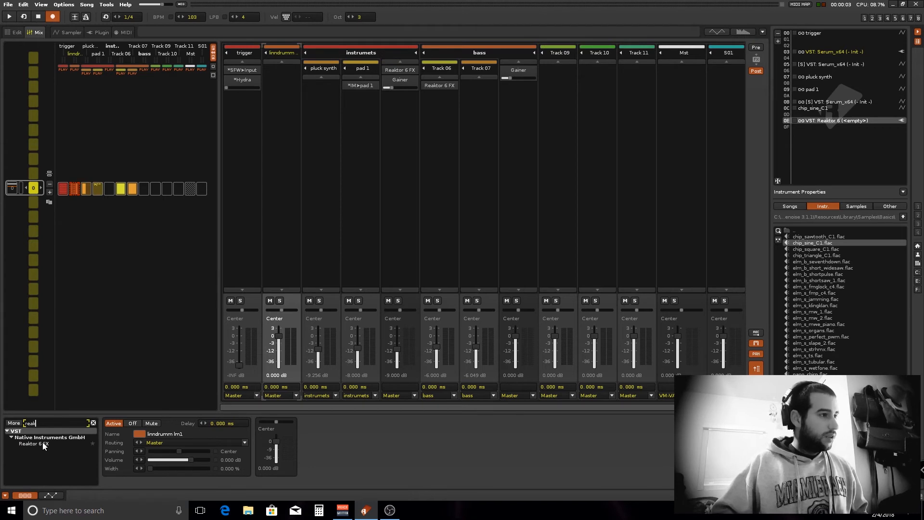
drag(42, 442, 272, 231)
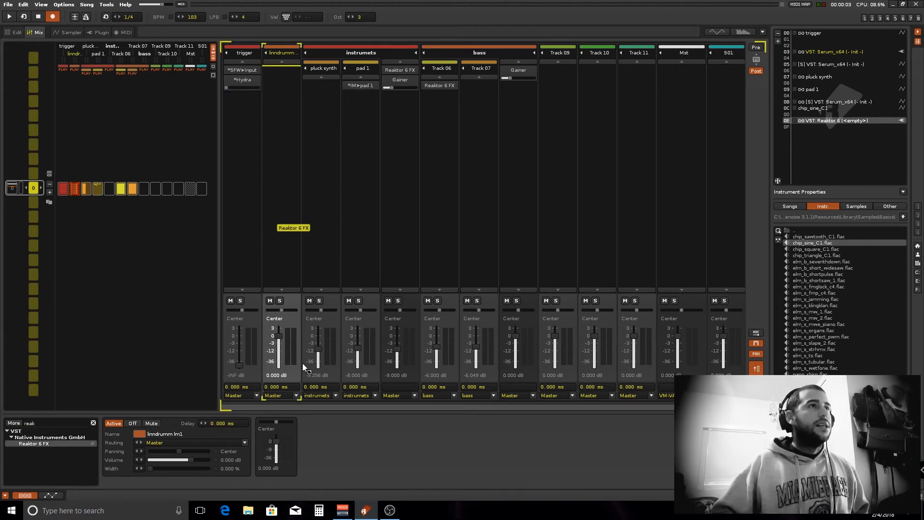
drag(303, 364, 302, 363)
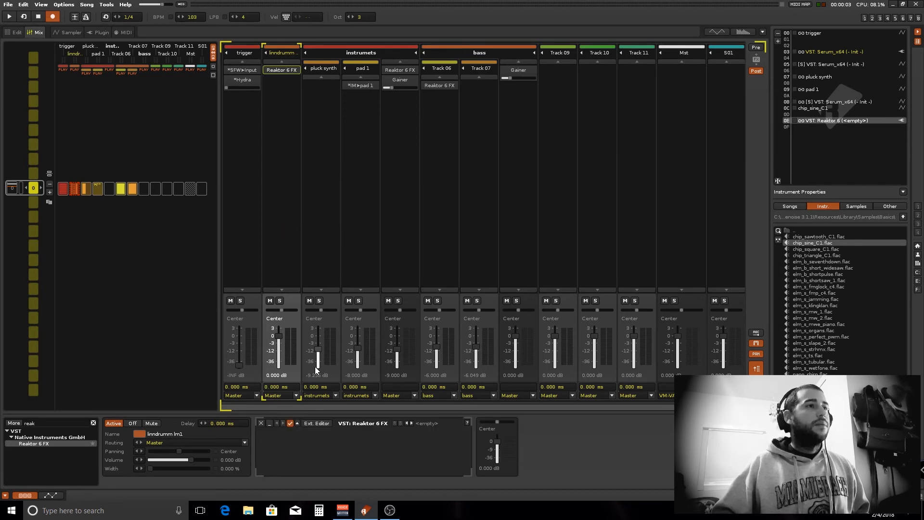
Solo the linndrumm lm1 track and load boscomac - bit torsion.ens from the Boscomac dynamics&distortion folder into its Reaktor 6 FX
click(280, 301)
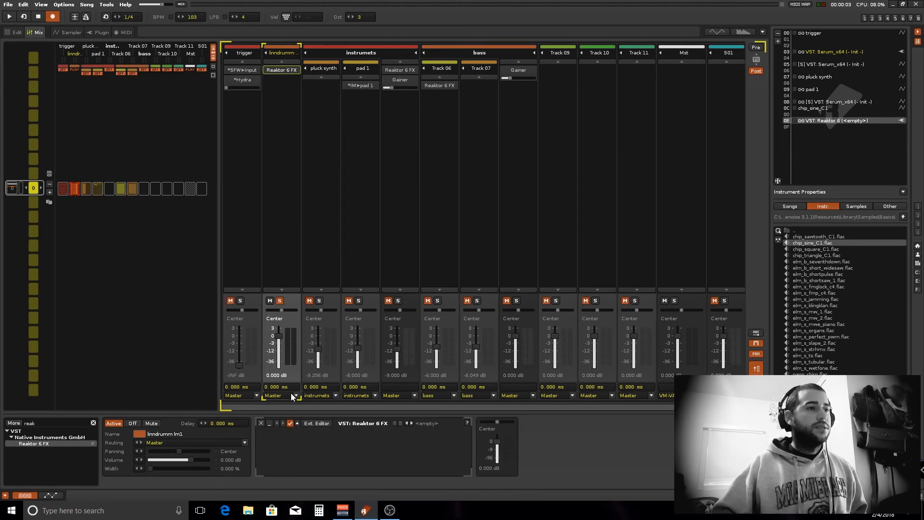
click(316, 424)
click(276, 130)
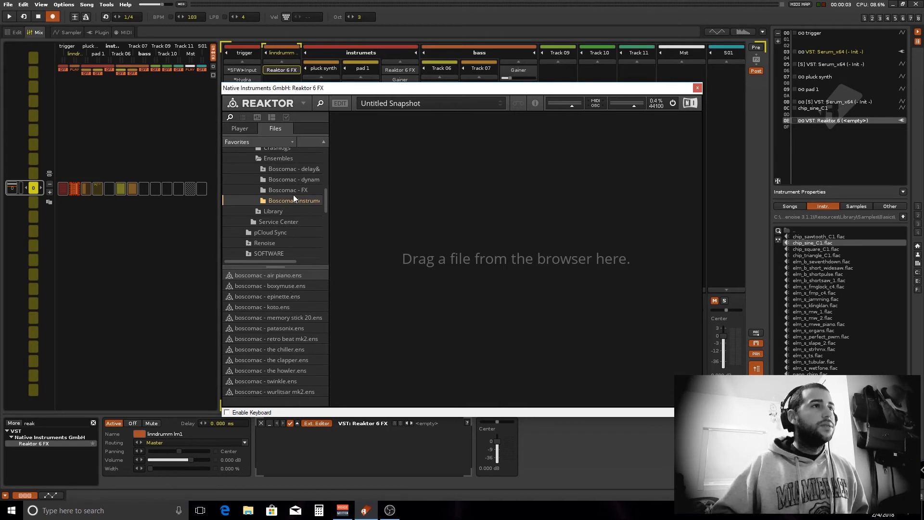
click(309, 181)
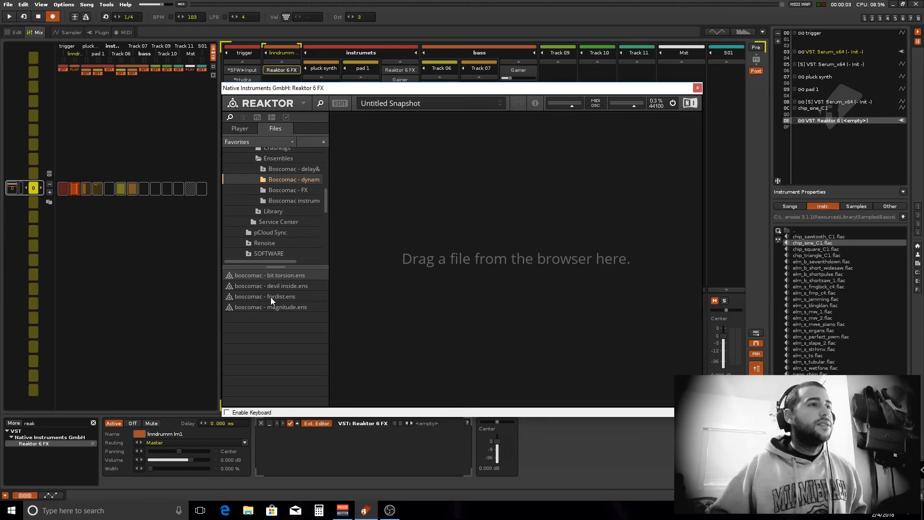
drag(270, 276, 478, 229)
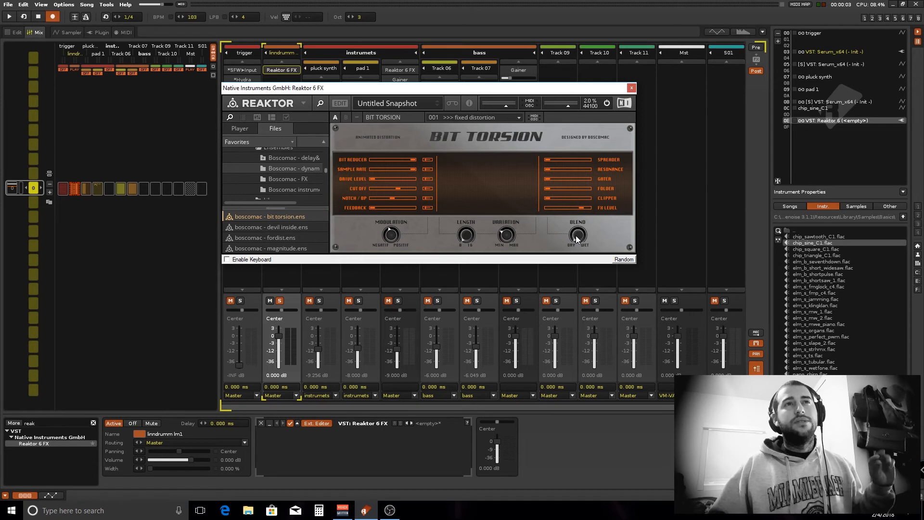
Adjust Bit Torsion's Blend, lower its Bit Reducer to about halfway while the pattern plays, and close the plugin window
drag(581, 240, 573, 220)
key(space)
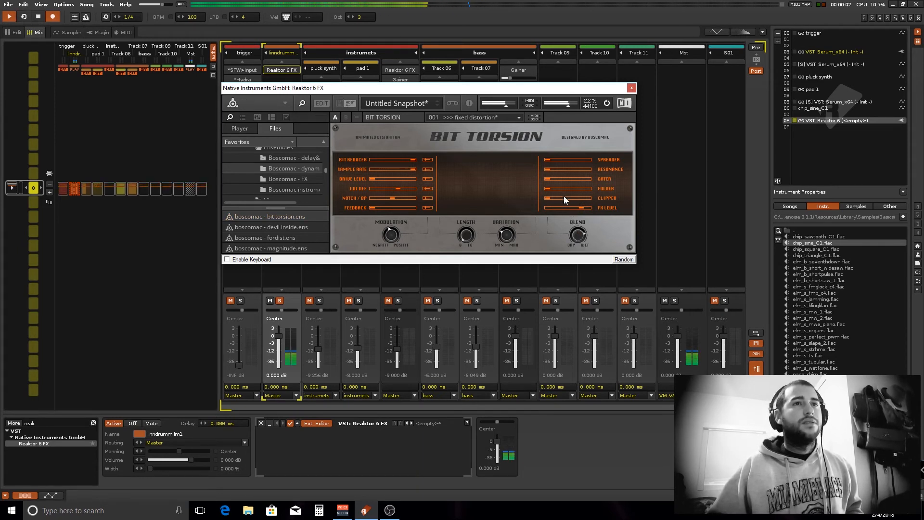
drag(409, 161, 390, 171)
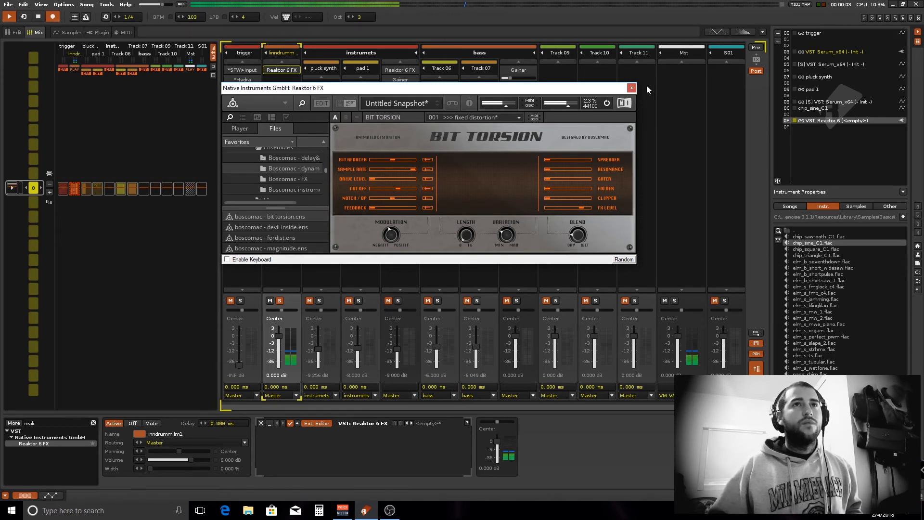
click(632, 88)
key(space)
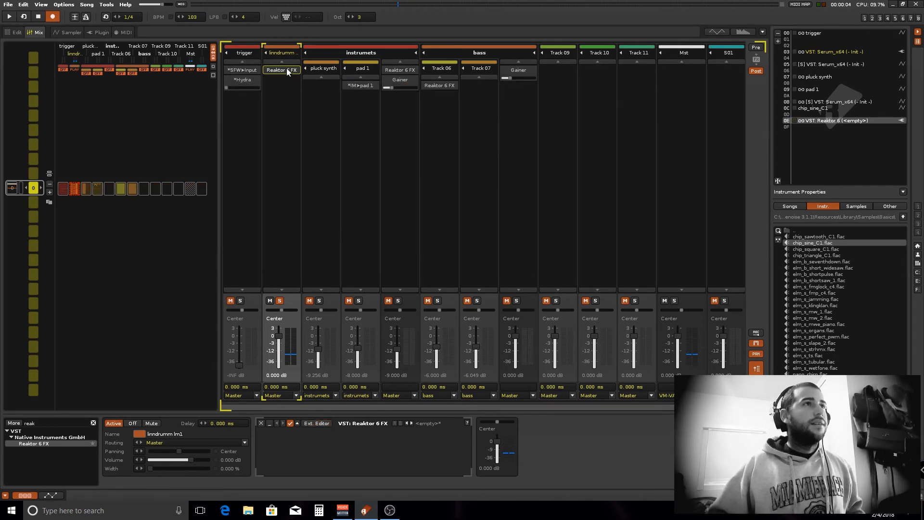
Duplicate Reaktor 6 FX on the linndrumm lm1 track and load boscomac - magnitude.ens into the copy without saving the Bit Torsion changes
drag(285, 70, 288, 112)
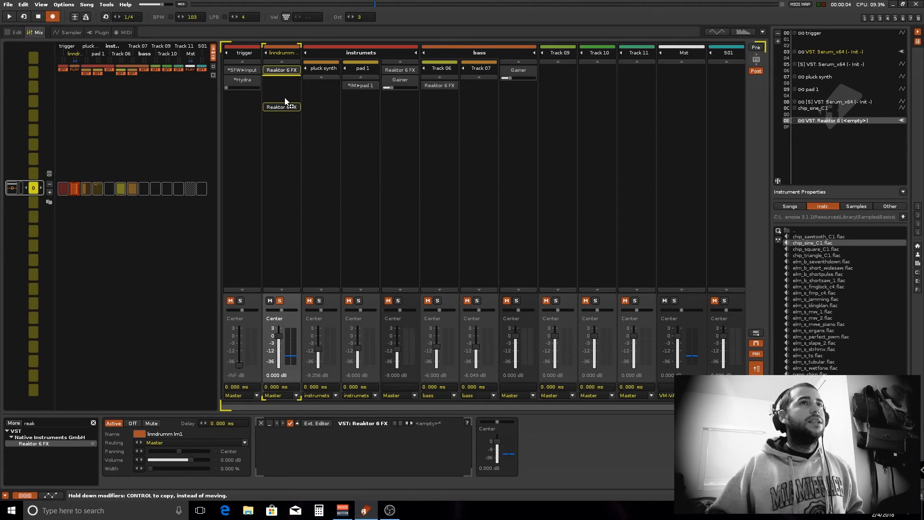
drag(290, 109, 290, 95)
double_click(285, 77)
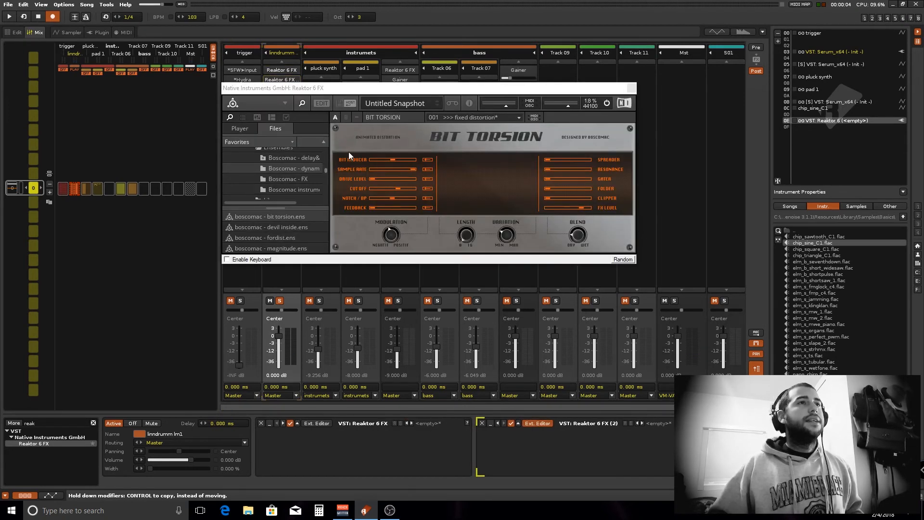
drag(284, 249, 498, 161)
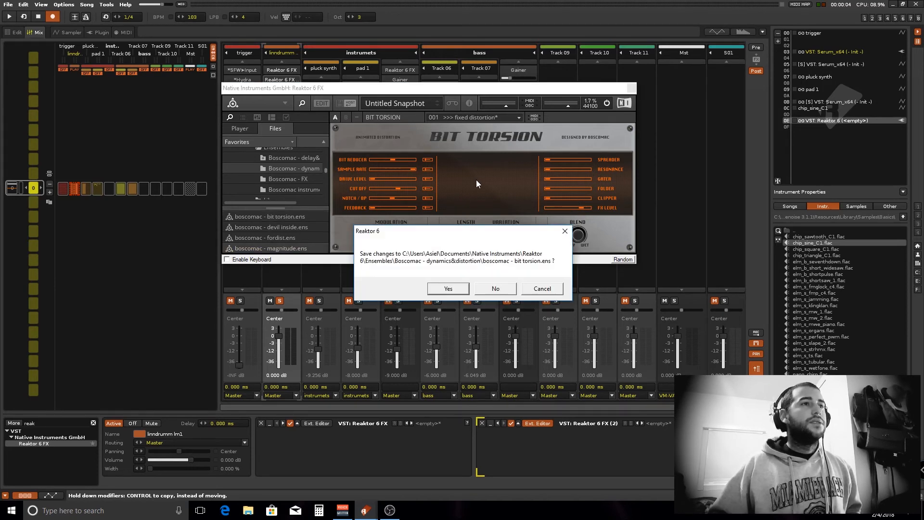
click(499, 286)
Play the drums, compare the sound with Magnitude bypassed and enabled, and close the plugin window
key(space)
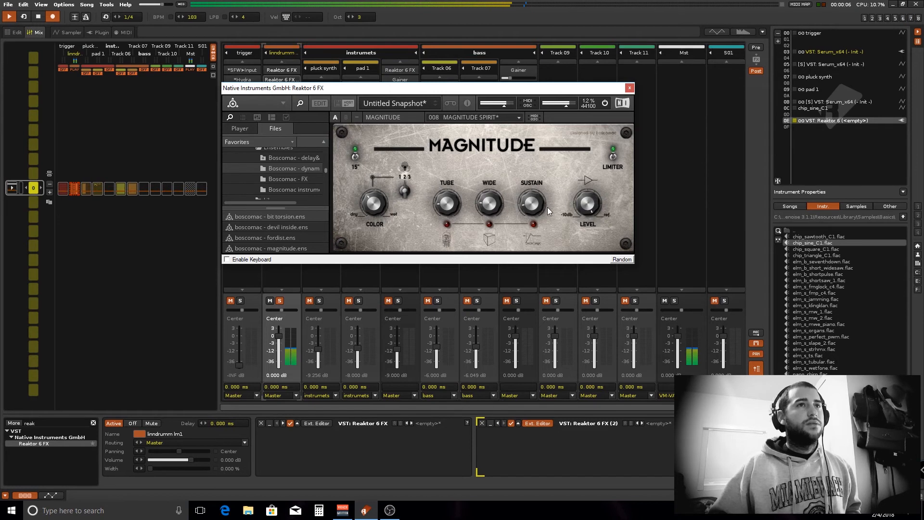
click(511, 423)
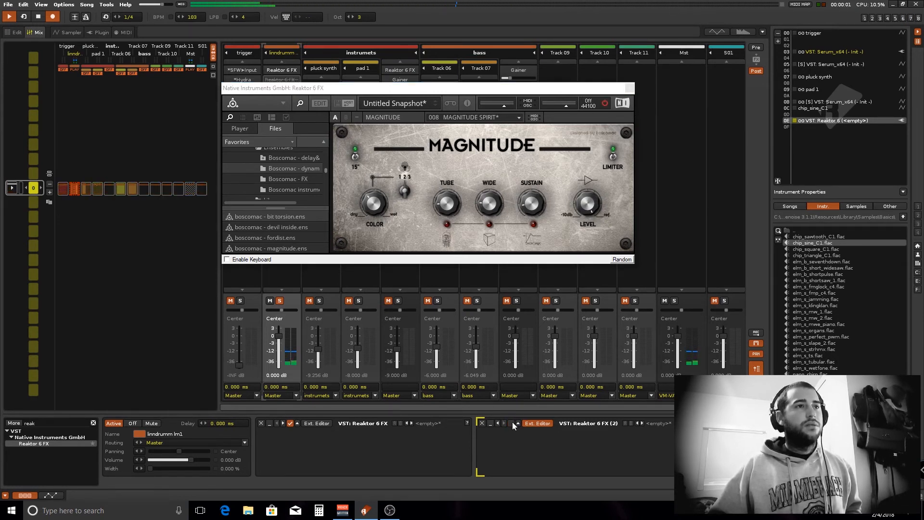
click(512, 423)
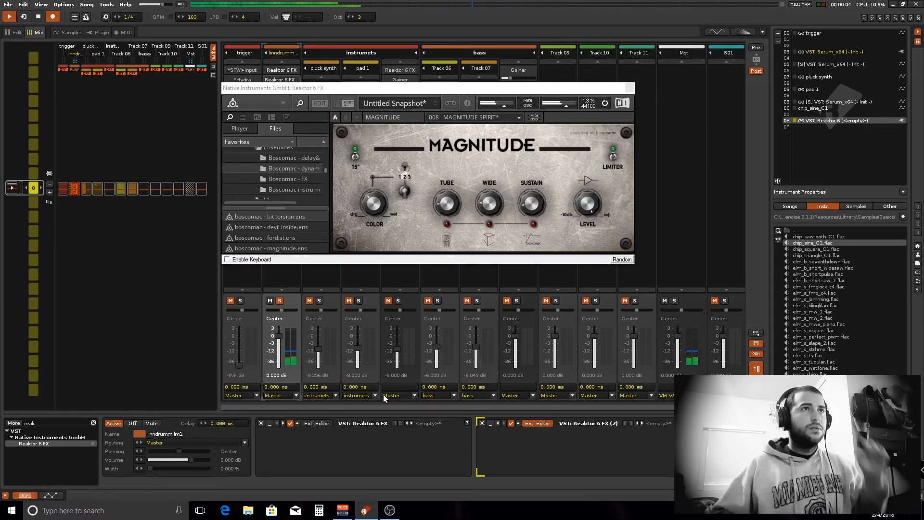
click(630, 88)
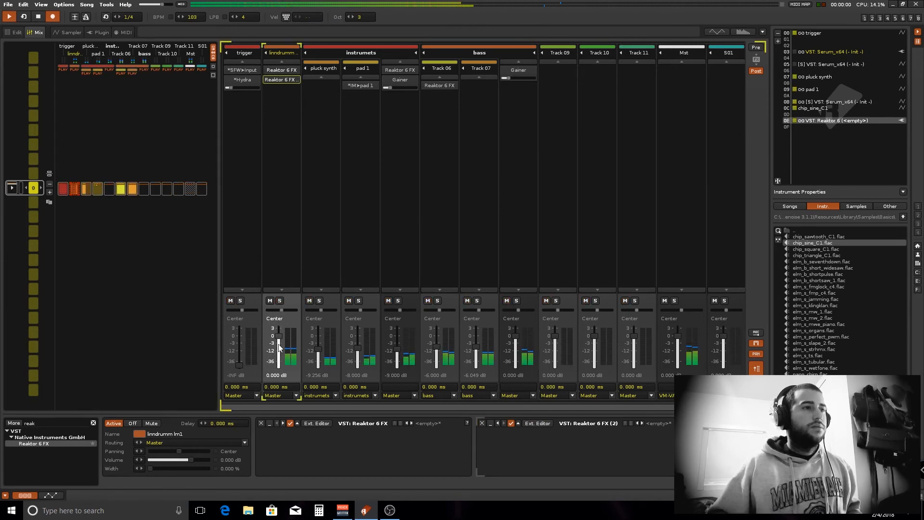
Set the linndrumm lm1 track's volume to -4 dB during playback
double_click(279, 375)
text(-3)
key(Return)
double_click(278, 377)
text(-4)
key(Return)
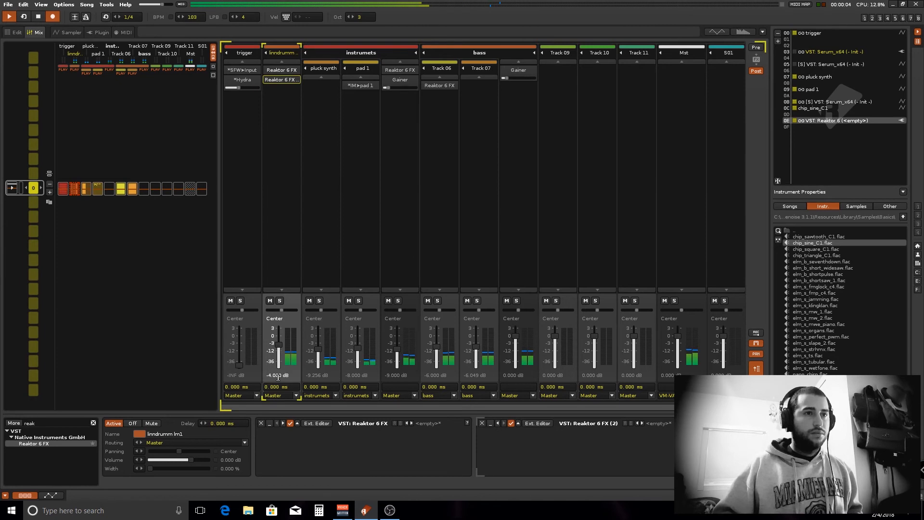
Collapse the second Reaktor 6 FX device, set the linndrumm lm1 track's volume to -6 dB, and stop playback
click(491, 423)
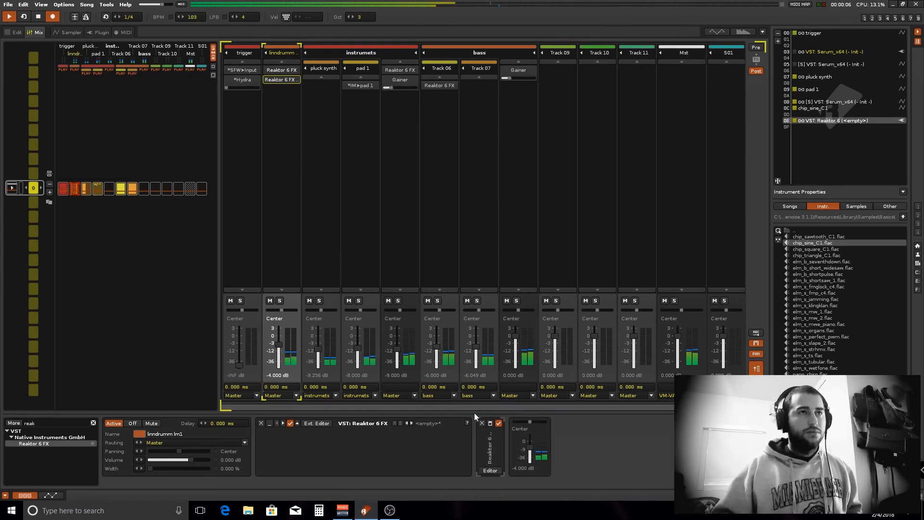
double_click(280, 377)
text(-6)
key(Return)
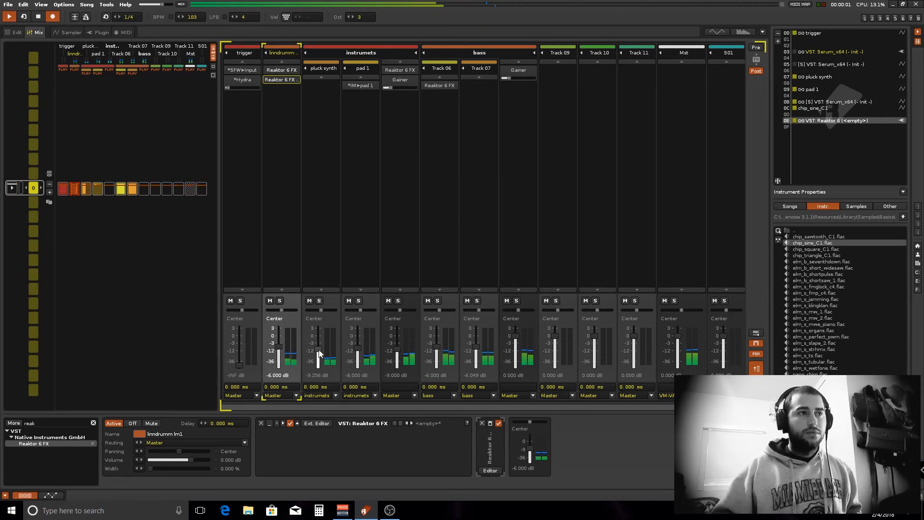
key(space)
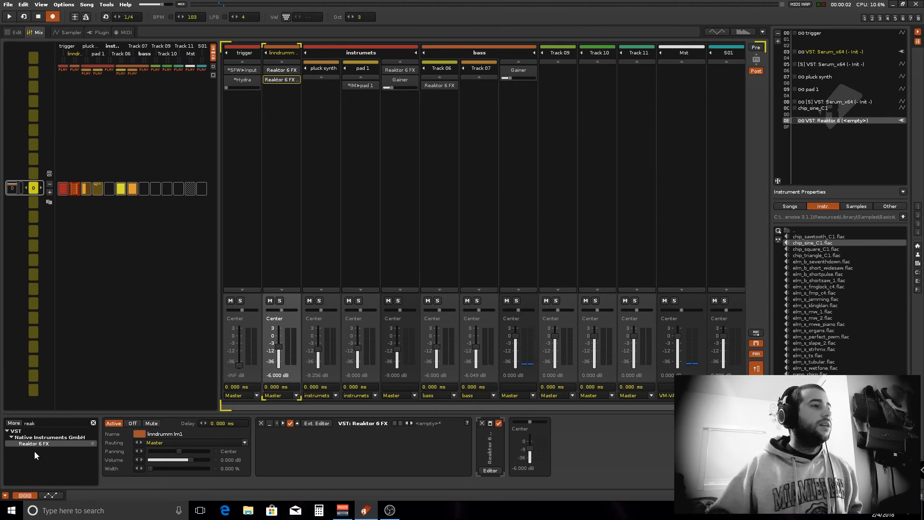
Add a third Reaktor 6 FX to the linndrumm lm1 track and load the Flat Blaster 2 ensemble into it
drag(61, 439, 322, 208)
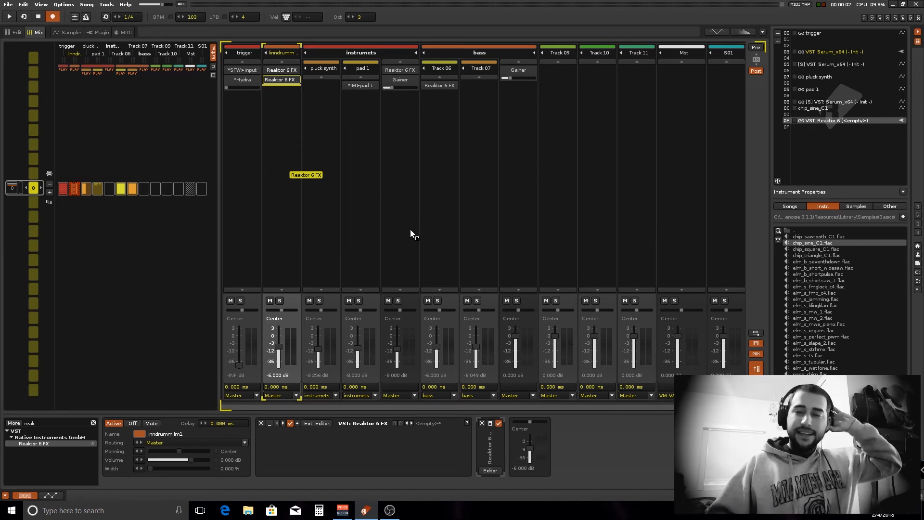
drag(413, 230, 345, 206)
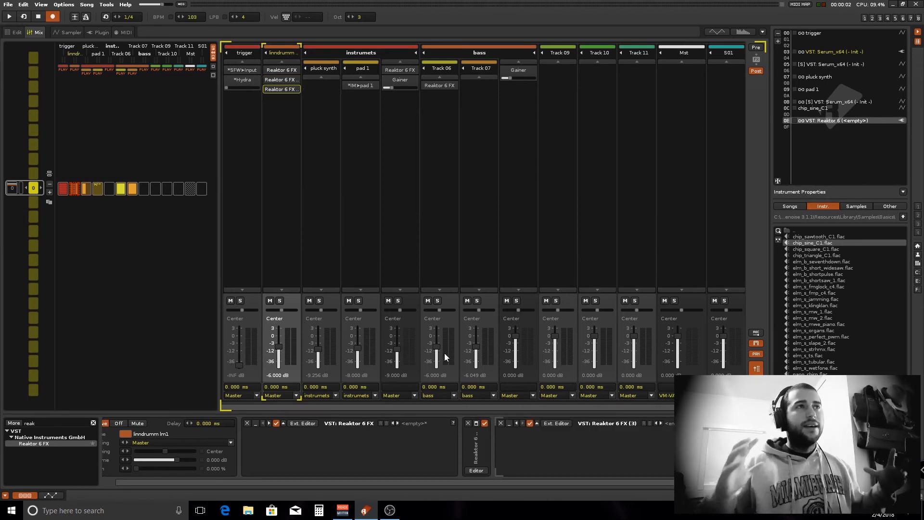
click(547, 422)
scroll(301, 361, down, 2)
drag(258, 352, 461, 250)
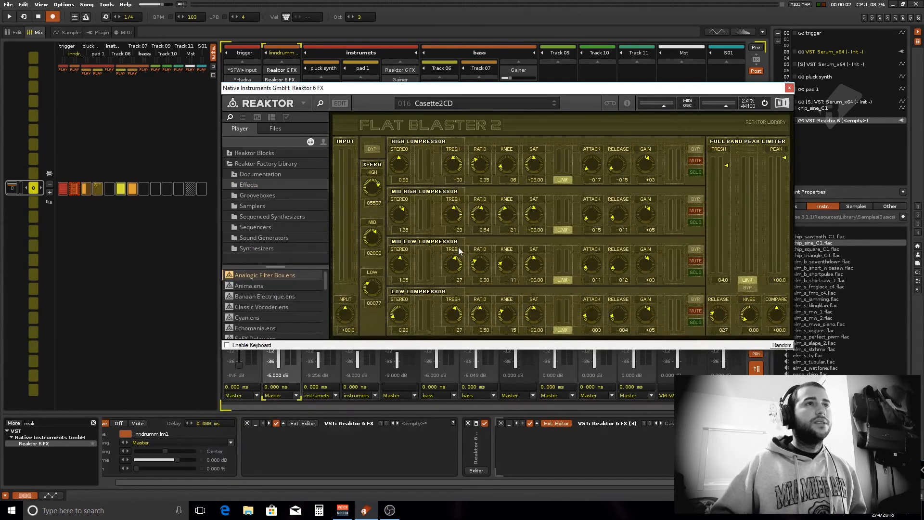
drag(332, 90, 449, 31)
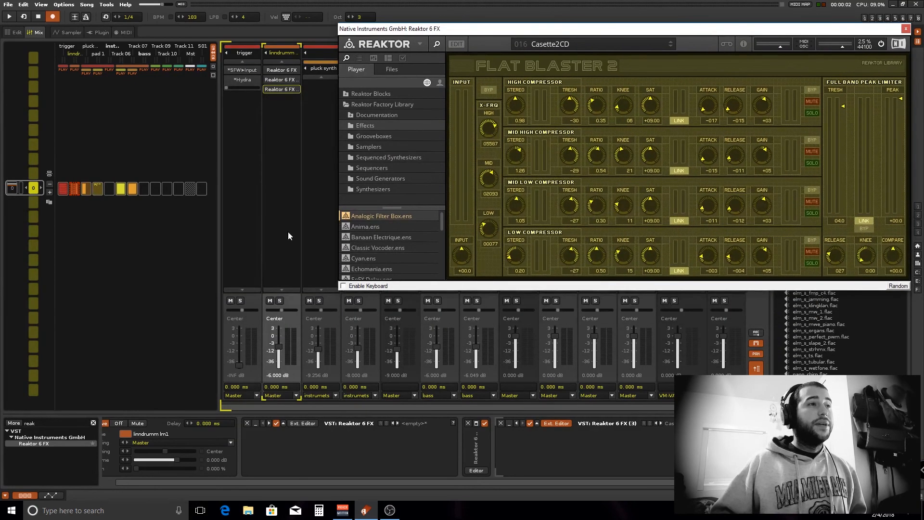
Select Flat Blaster 2's Finalizer snapshot and lower the linndrumm lm1 track's volume to about -9.08 dB during playback, closing the plugin window
drag(278, 339, 287, 363)
key(space)
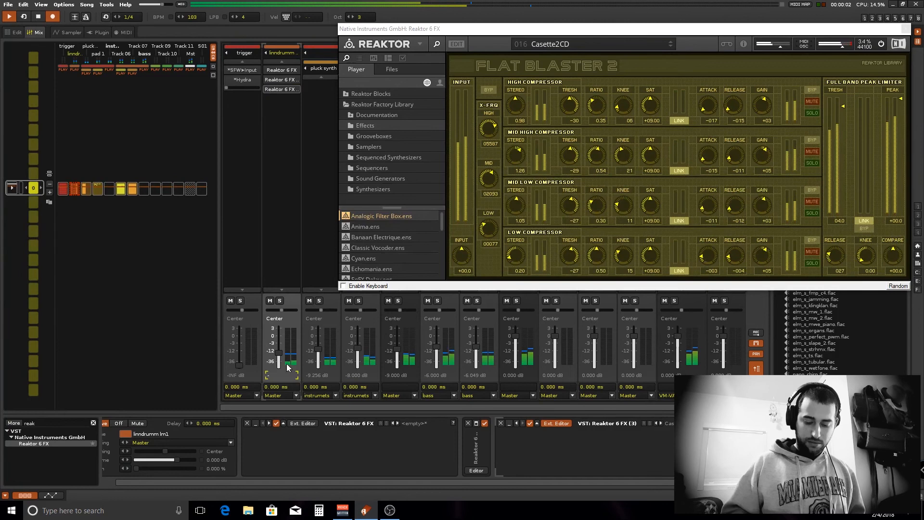
click(569, 43)
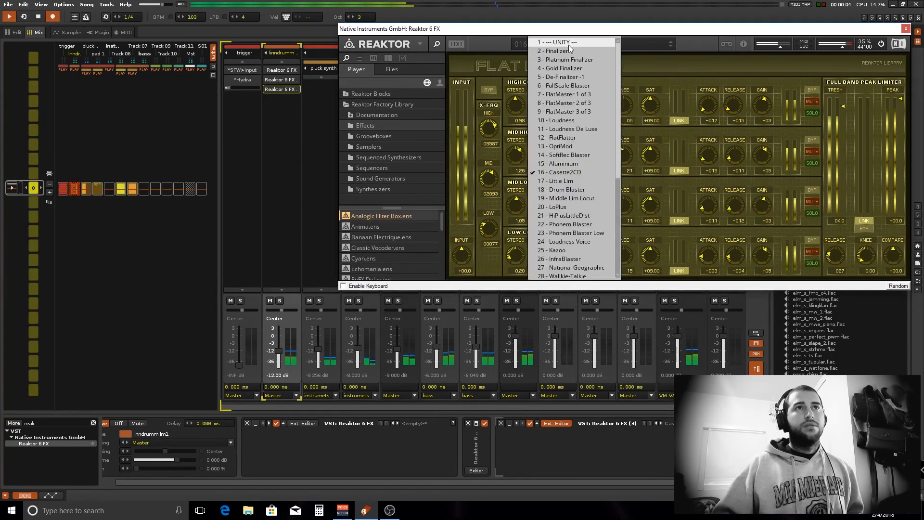
click(585, 50)
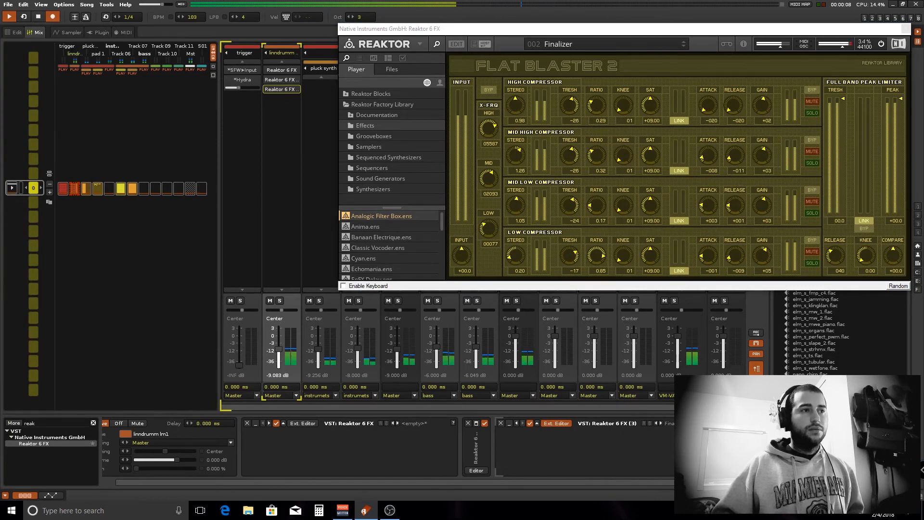
drag(279, 353, 279, 350)
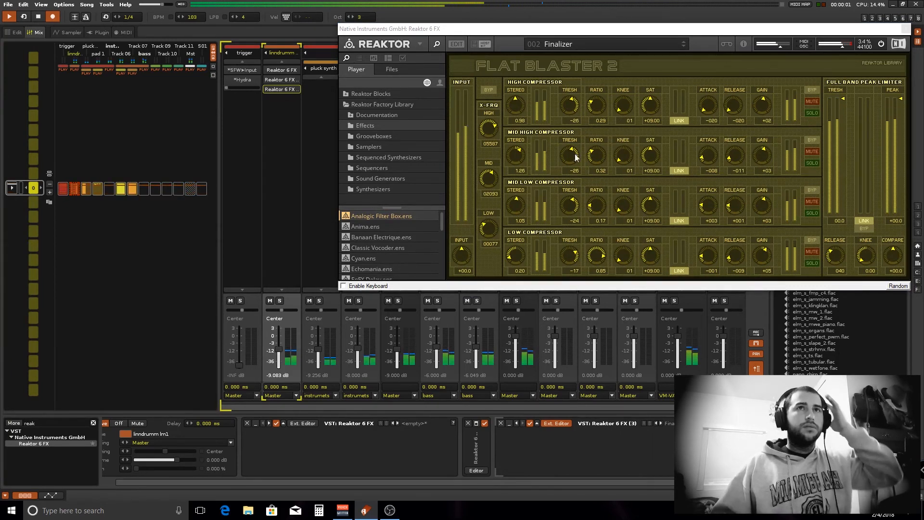
drag(730, 34, 671, 32)
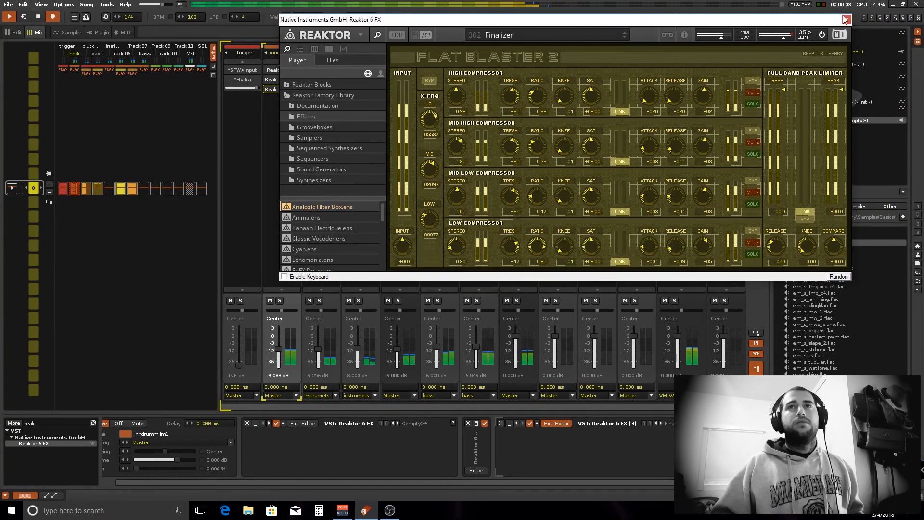
click(731, 49)
key(space)
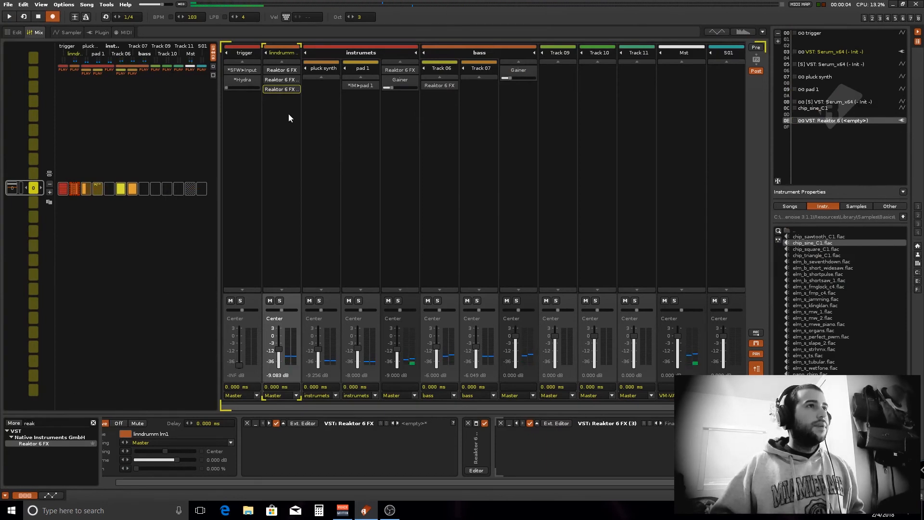
Duplicate the Flat Blaster 2 device on the linndrumm lm1 track and load boscomac - springtime.ens into the copy without saving changes
drag(288, 92, 294, 132)
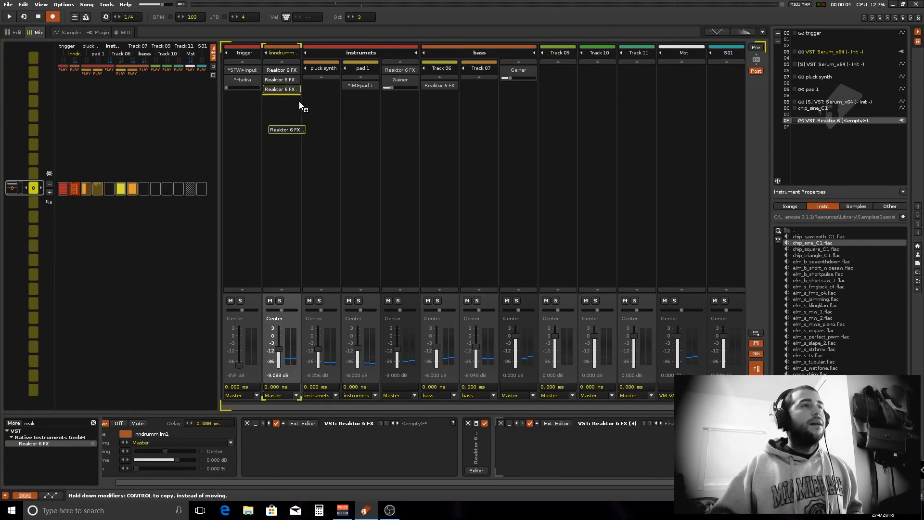
drag(300, 105, 298, 100)
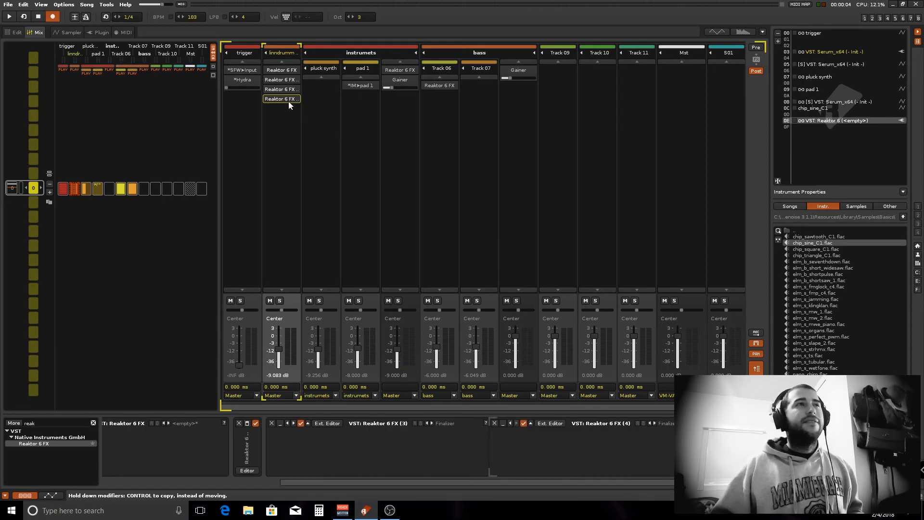
double_click(287, 100)
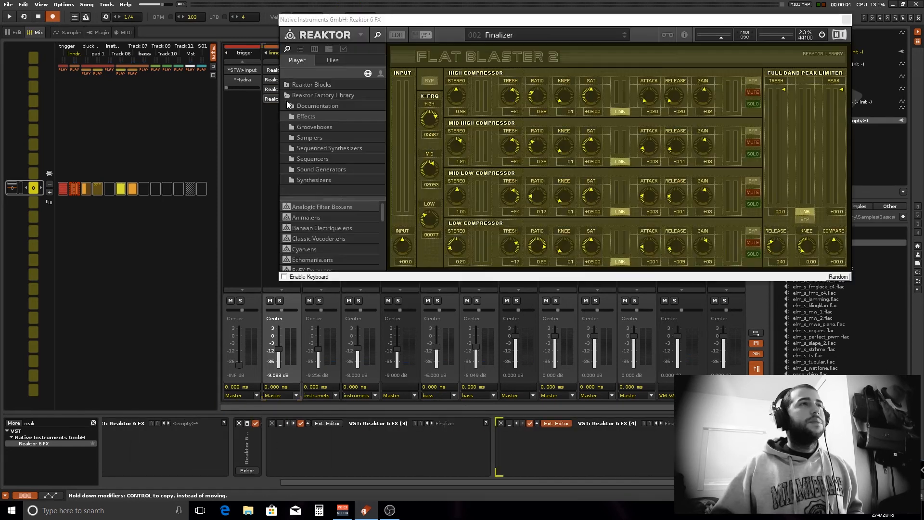
click(337, 59)
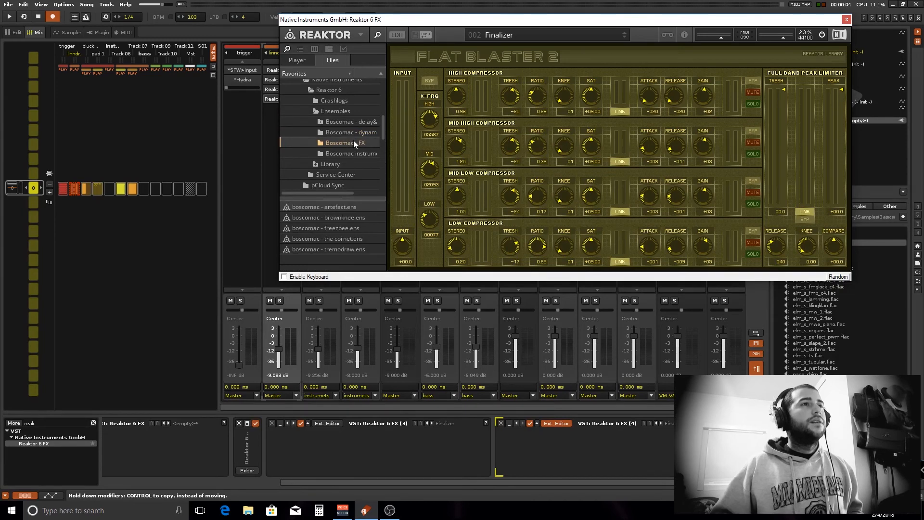
click(348, 125)
scroll(339, 206, down, 1)
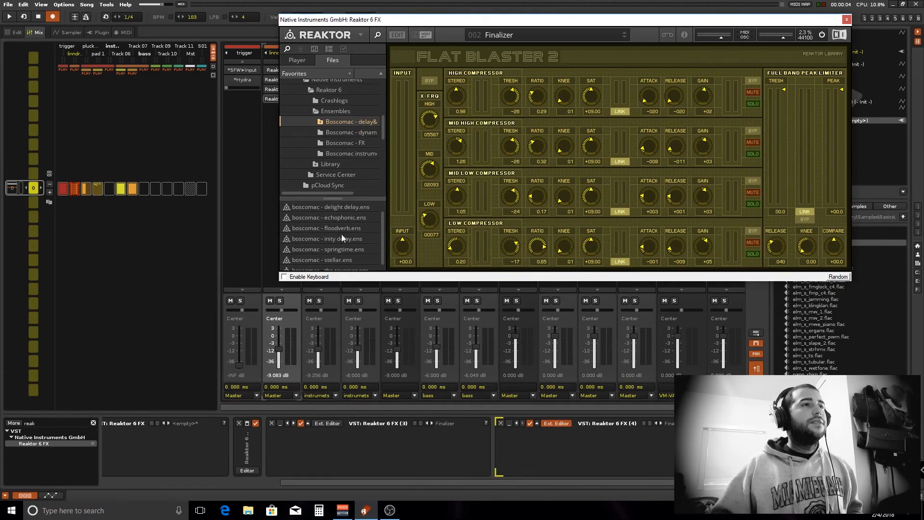
double_click(336, 247)
click(520, 291)
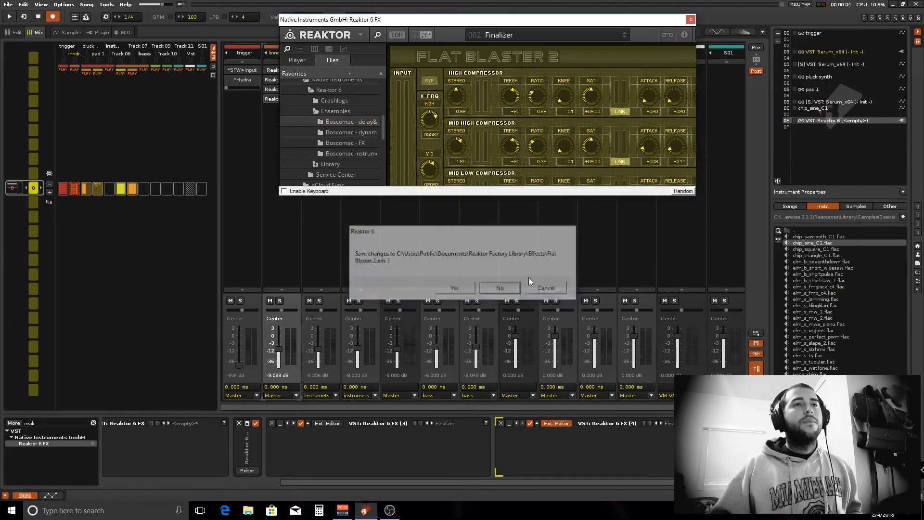
Solo the linndrumm lm1 track, adjust Springtime's reverb blend and spring length during playback, and close the plugin window
mouse_move(527, 108)
mouse_down()
mouse_move(523, 82)
mouse_move(520, 112)
mouse_up()
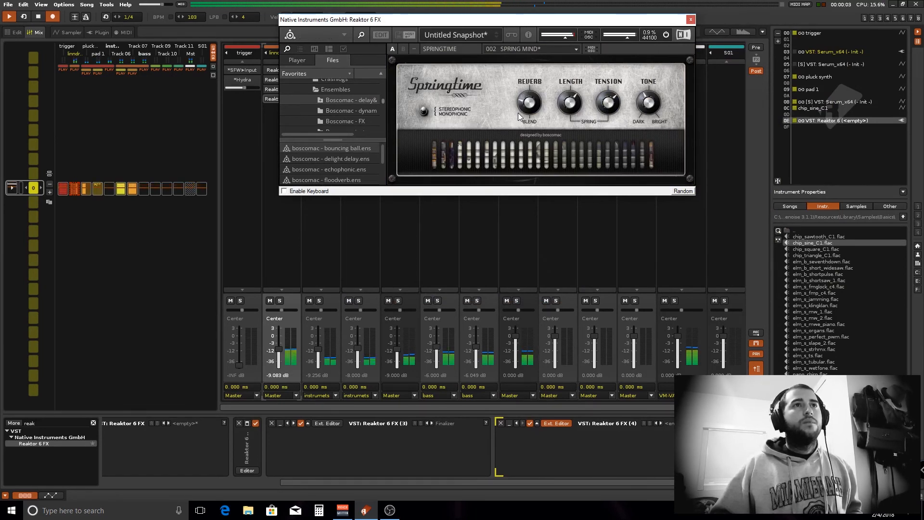
click(281, 301)
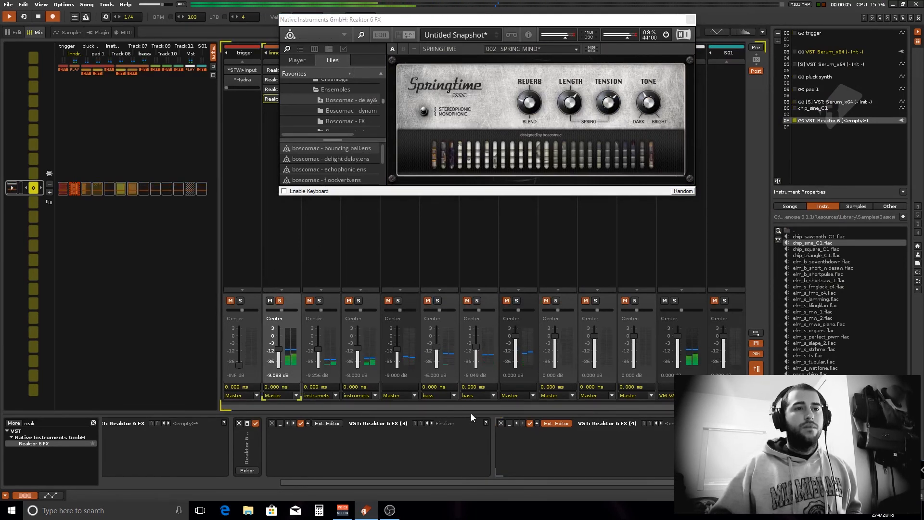
click(510, 423)
click(535, 154)
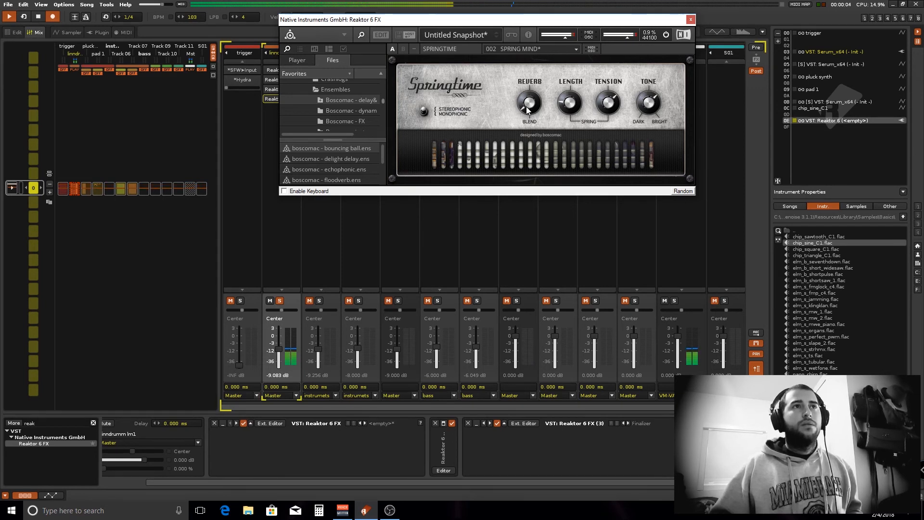
click(691, 19)
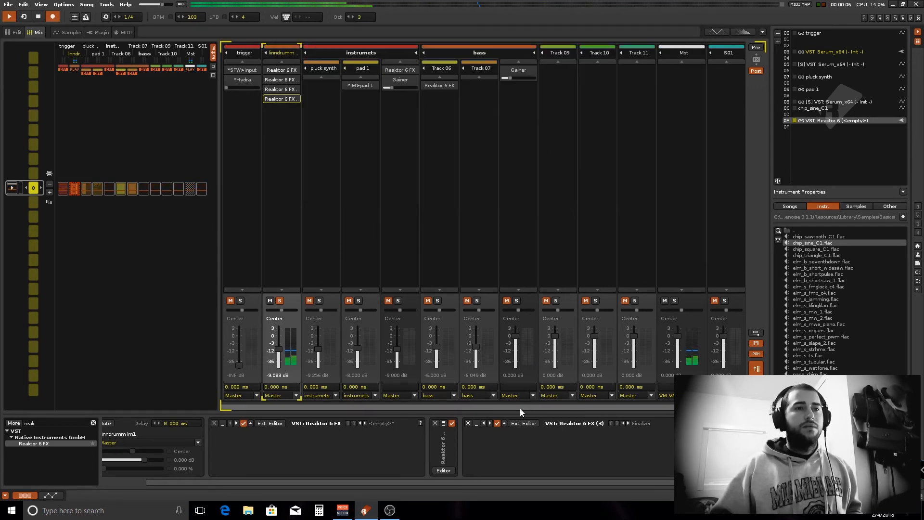
Collapse the linndrumm lm1 track's Reaktor 6 FX devices and compare the drums with Springtime bypassed and enabled
click(477, 422)
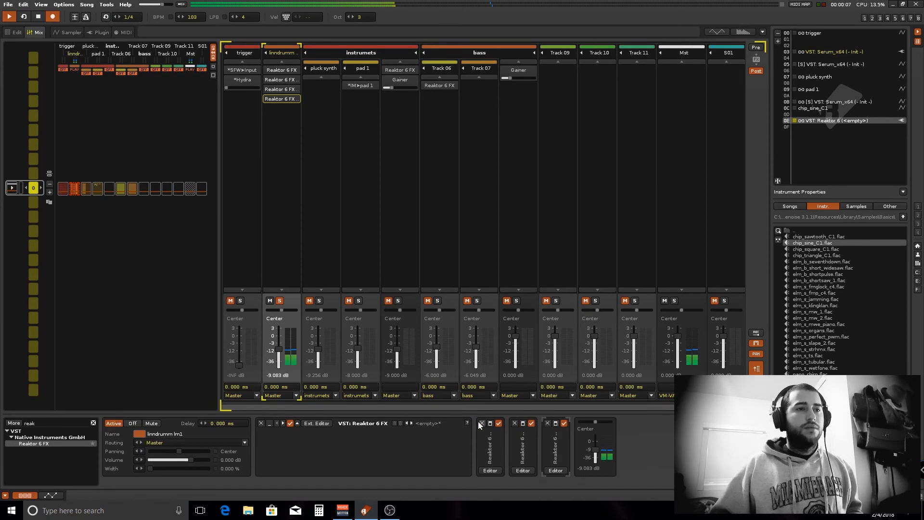
click(269, 422)
click(376, 423)
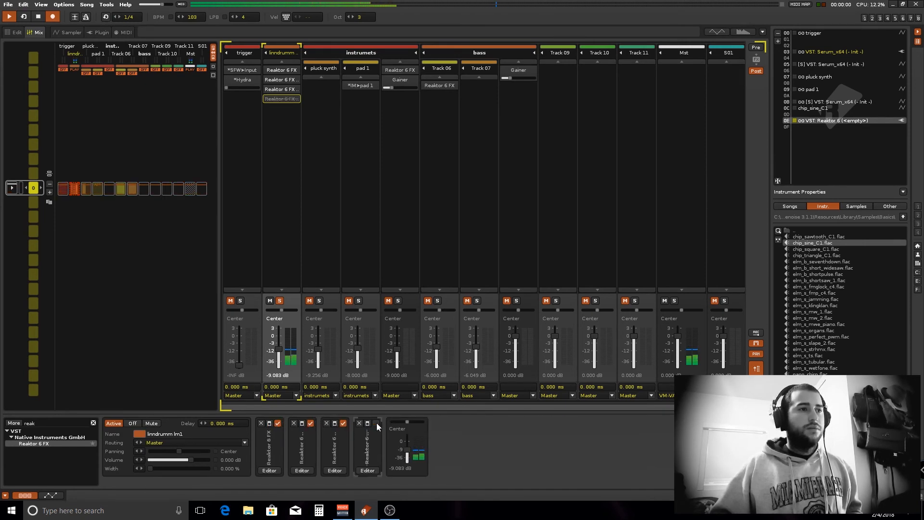
click(377, 423)
Replace Springtime with boscomac - floodverb.ens in the fourth Reaktor 6 FX without saving changes, and restart playback
click(367, 437)
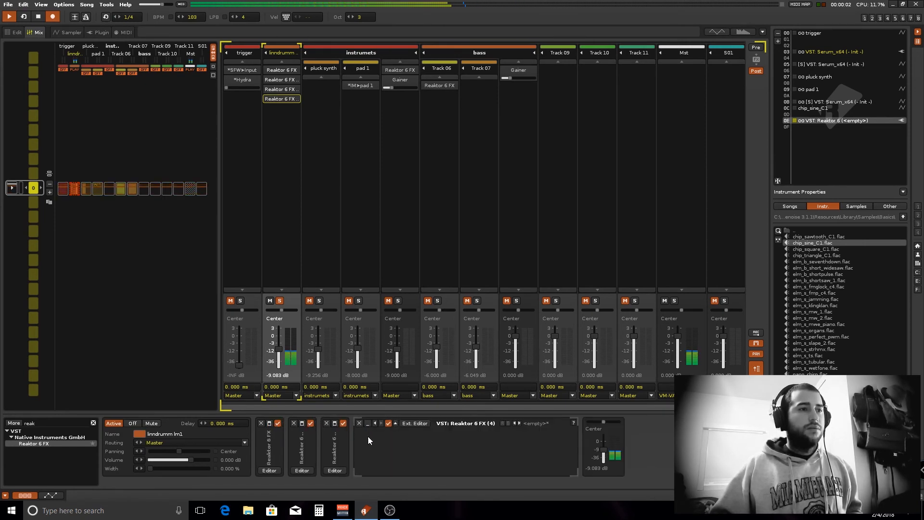
click(414, 423)
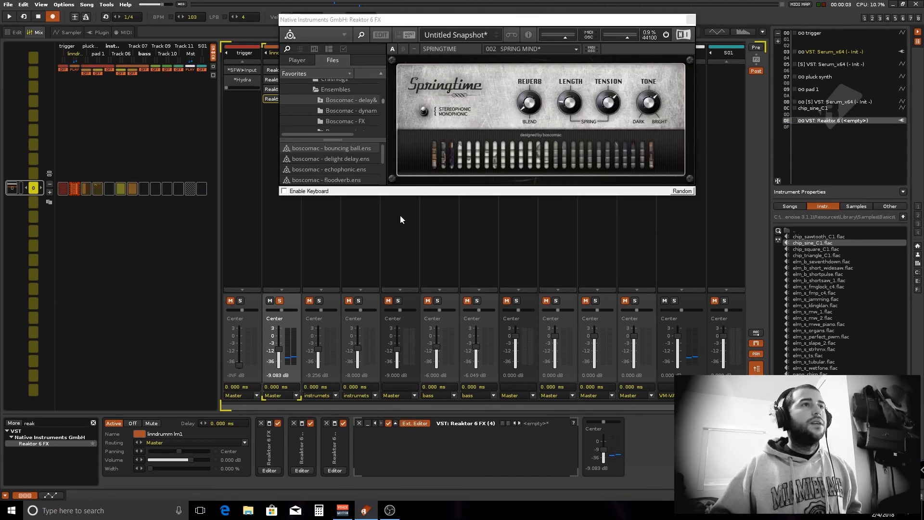
double_click(342, 180)
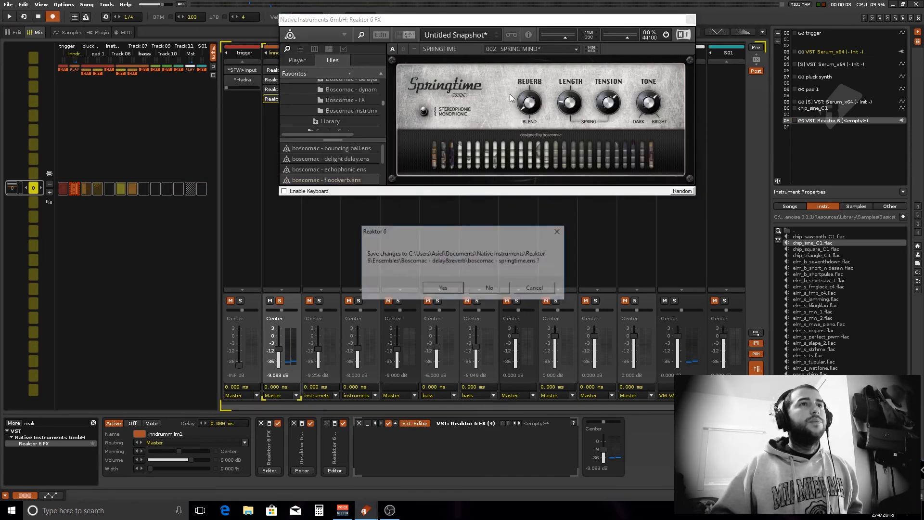
click(488, 288)
key(space)
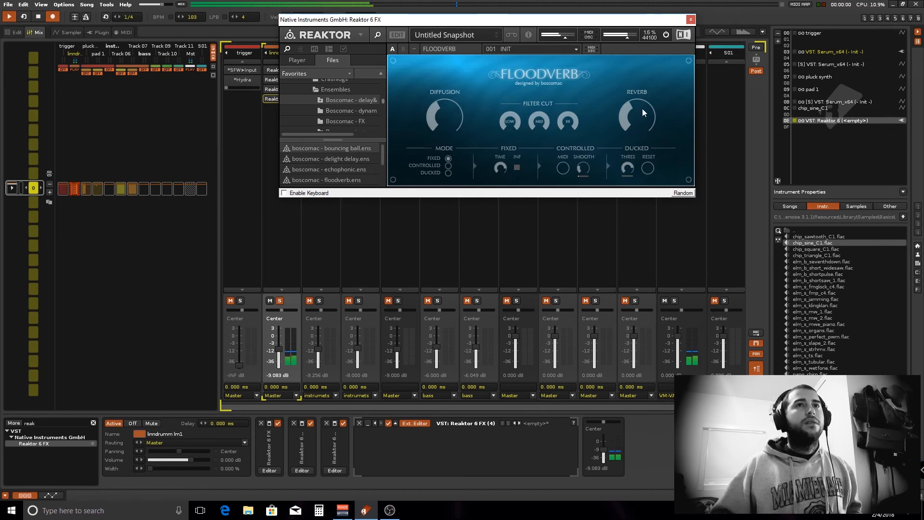
Lower Floodverb's Reverb and Diffusion, switch its mode to Ducked, and reduce the low and high Filter Cut settings
drag(642, 109, 626, 129)
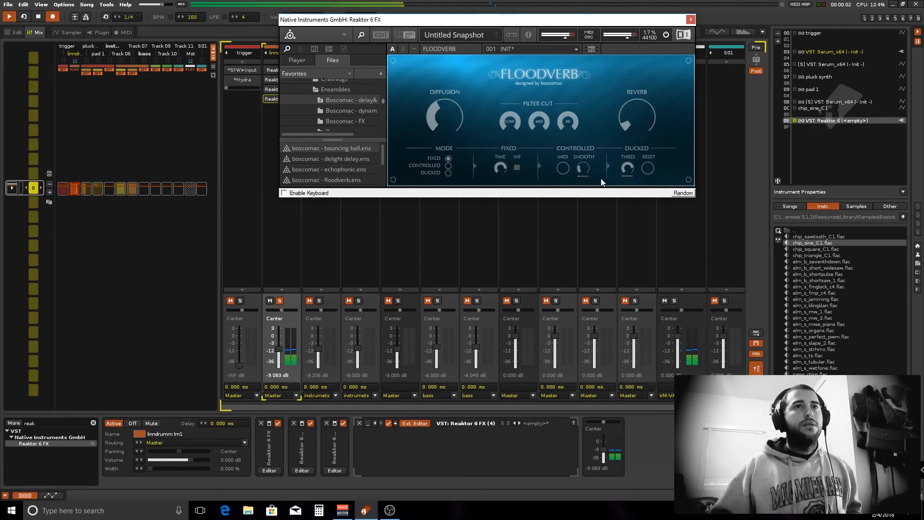
click(447, 173)
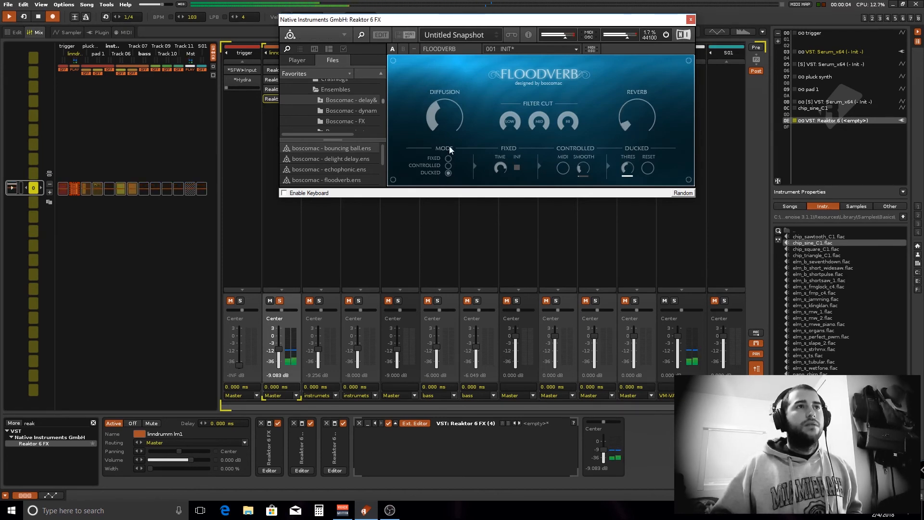
drag(449, 124, 445, 131)
drag(510, 121, 503, 166)
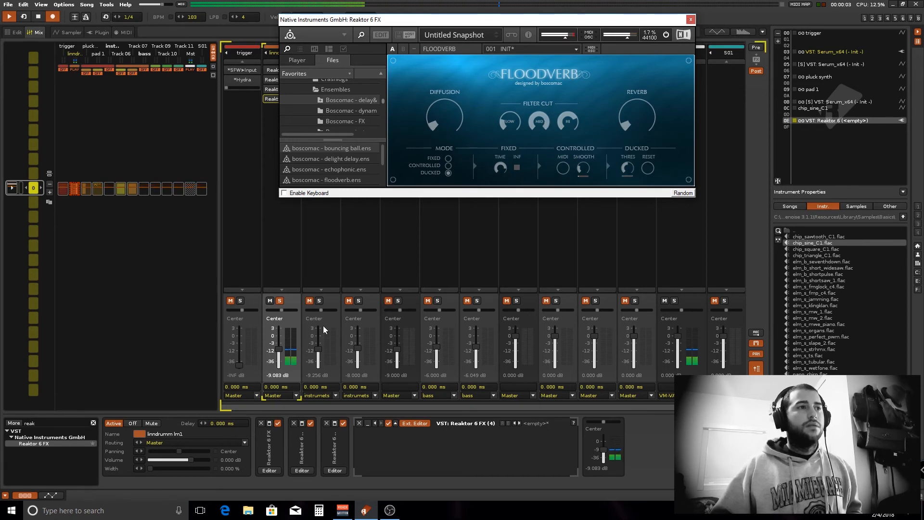
Compare the drums with Floodverb bypassed and enabled, close the plugin window, and unsolo the linndrumm lm1 track
click(388, 423)
click(388, 424)
click(691, 20)
key(space)
click(279, 300)
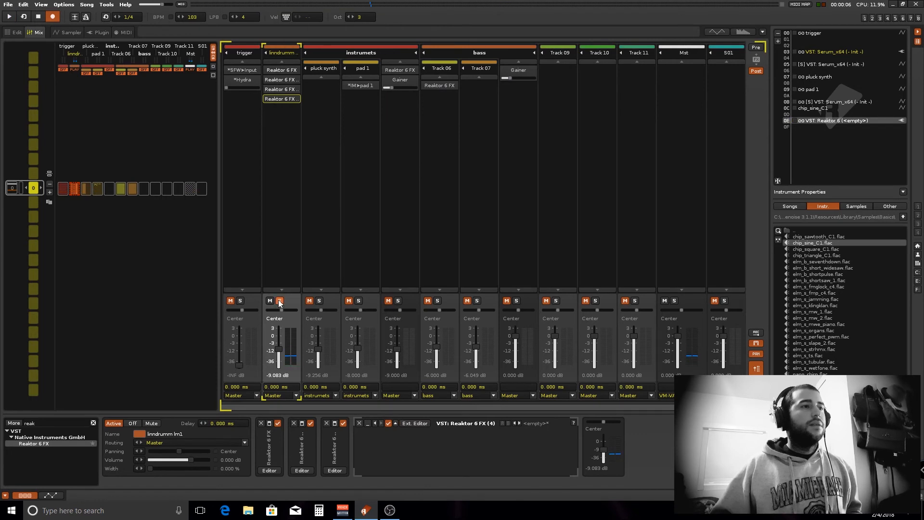
Play the full mix and set the linndrumm lm1 track's volume to -12 dB
key(space)
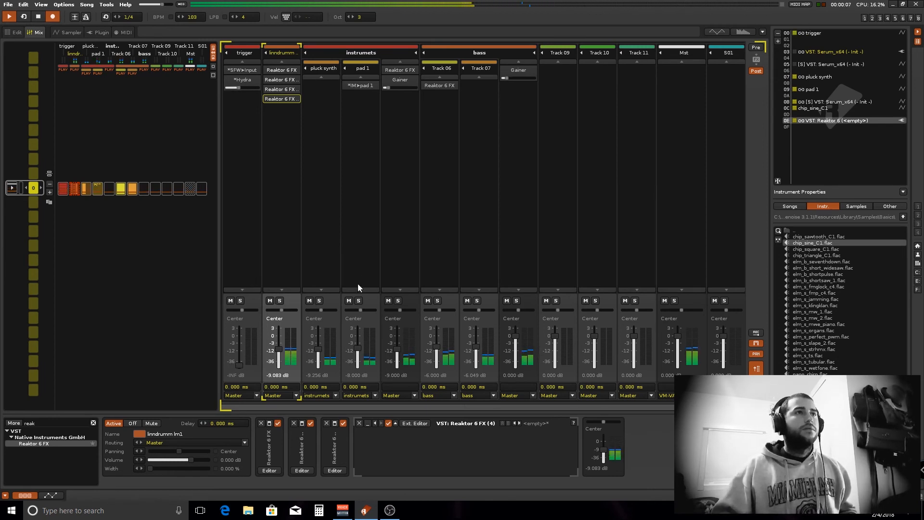
click(274, 375)
text(-12)
key(Return)
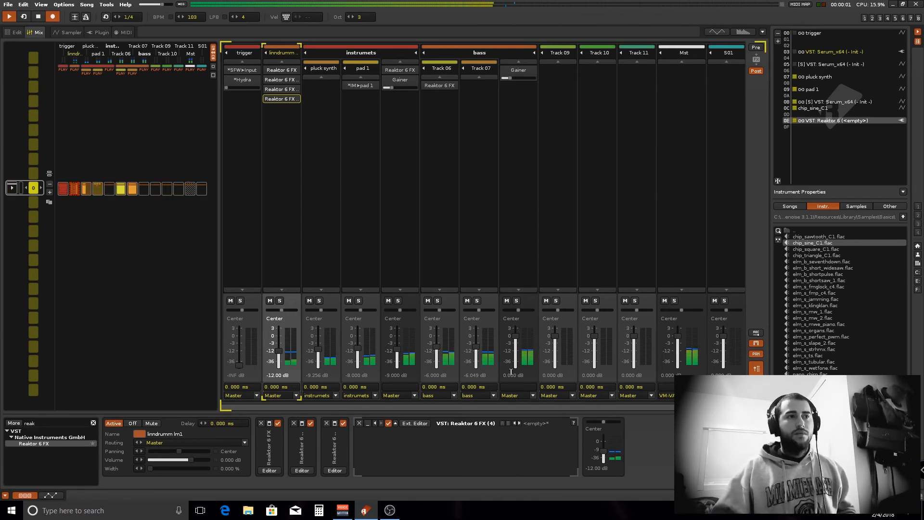
Stop playback, add four empty instrument slots to the instrument list, and select slot 10
key(space)
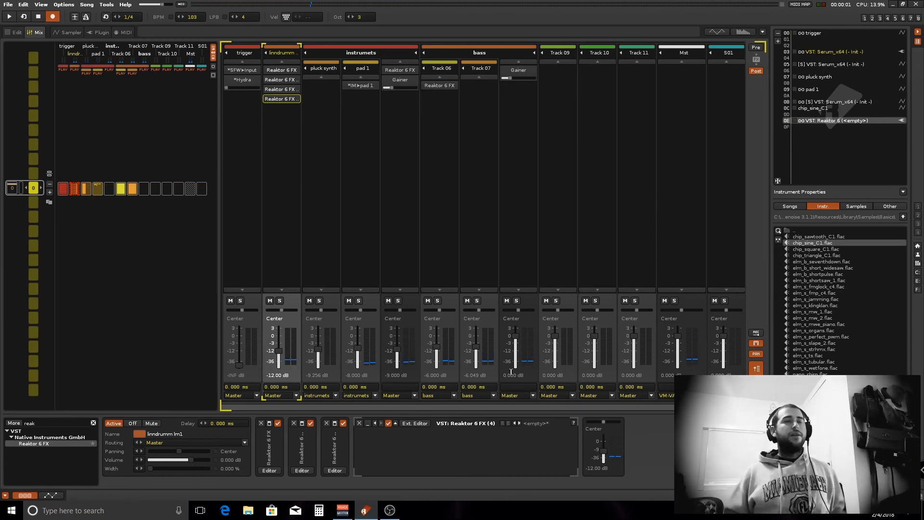
click(805, 126)
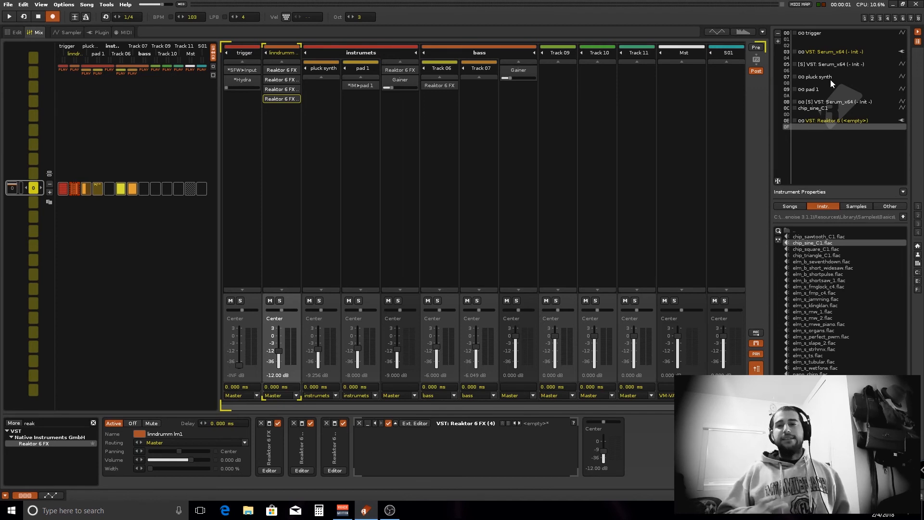
click(779, 42)
click(779, 42)
click(779, 42)
click(779, 42)
click(812, 132)
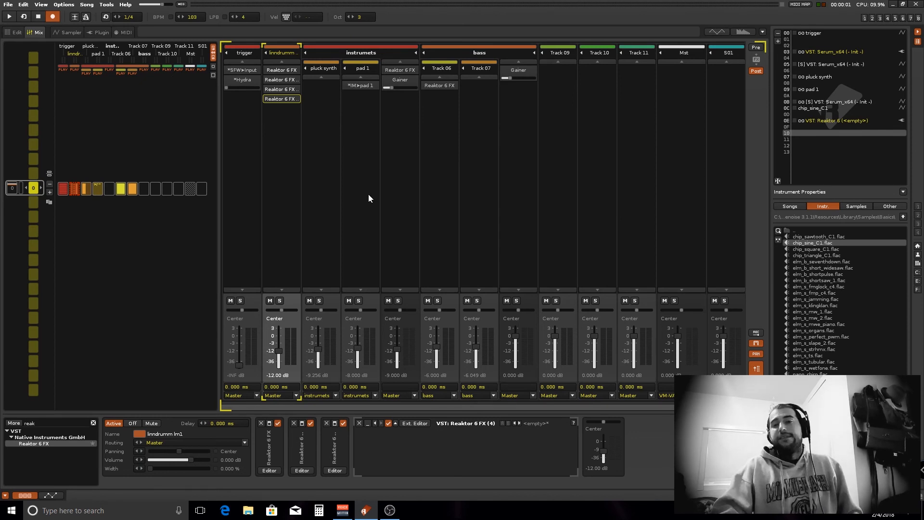
Insert a new track after pad 1 in the instrumets group and set its volume to -6 dB
right_click(358, 179)
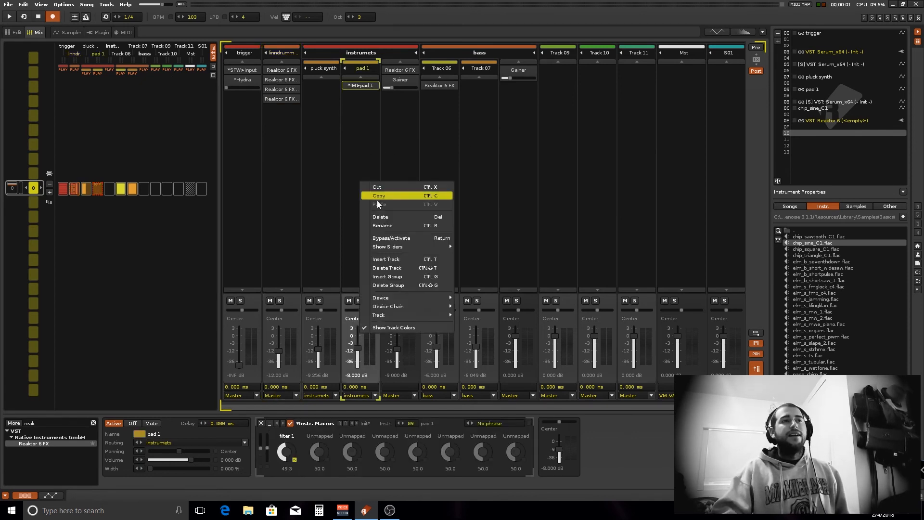
click(404, 260)
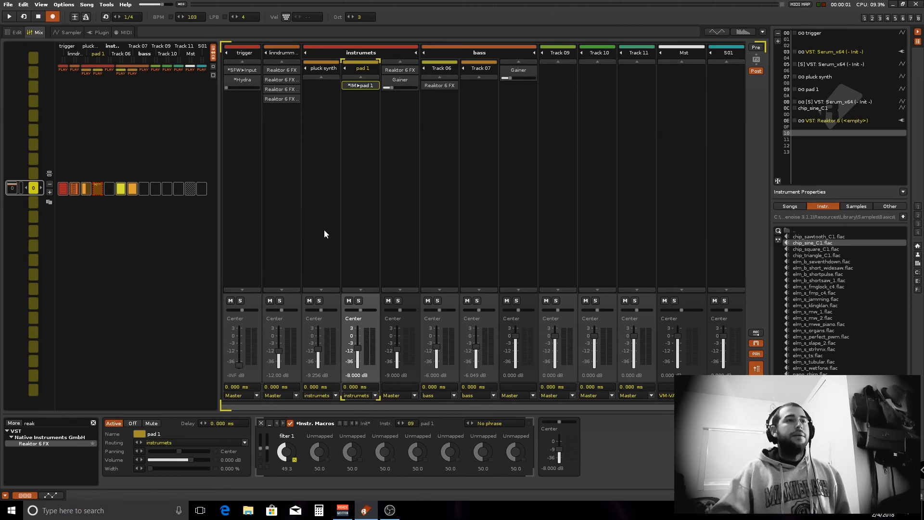
key(ctrl+t)
double_click(410, 375)
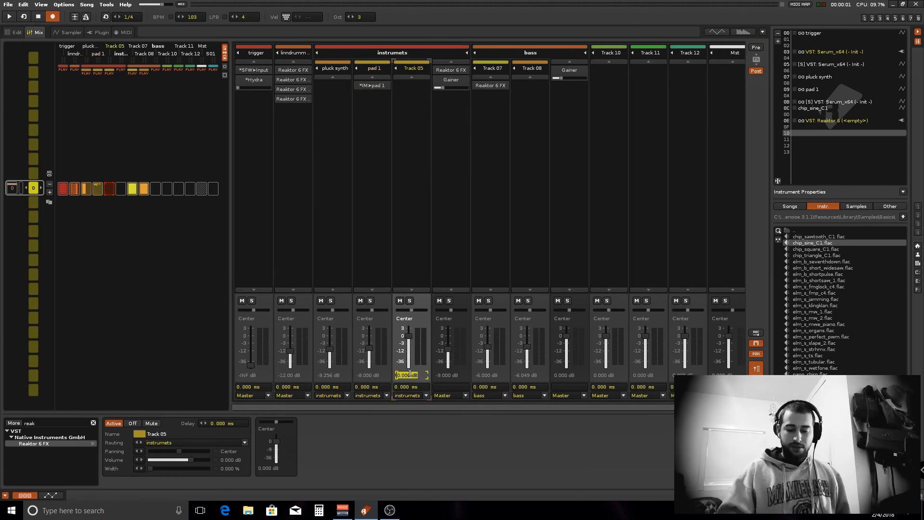
key(Return)
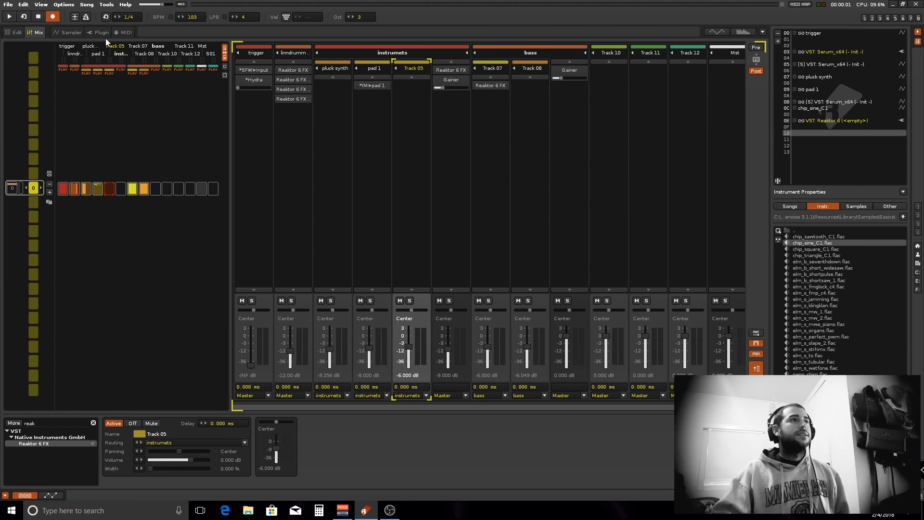
Load the Serum_x64 plugin into instrument slot 10 and reposition its editor window
click(92, 32)
click(103, 148)
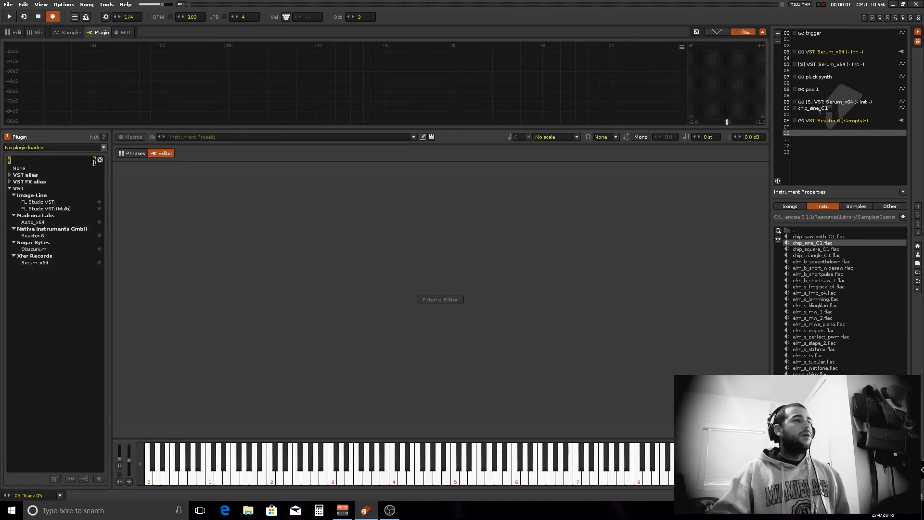
click(37, 263)
drag(406, 173, 476, 22)
Choose the user preset synthwave synth 1 in Serum, close the plugin window, and return to the mixer
click(460, 29)
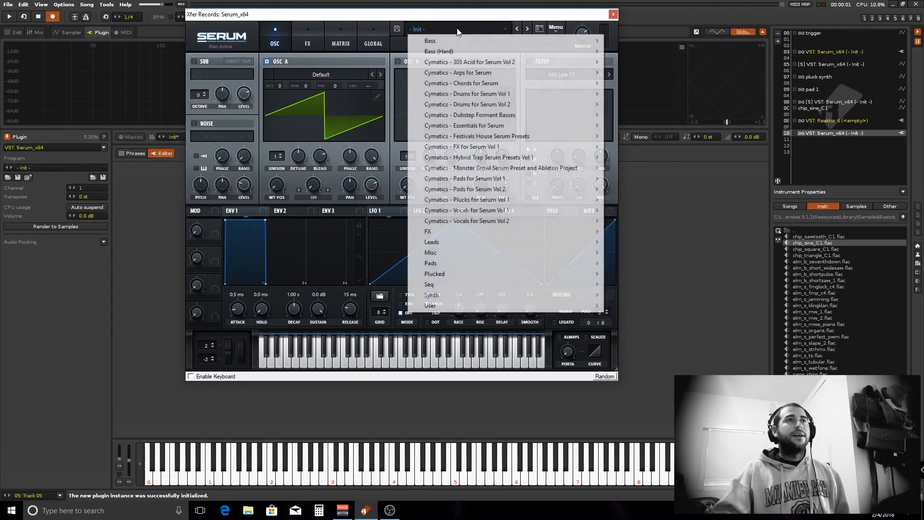
mouse_move(561, 305)
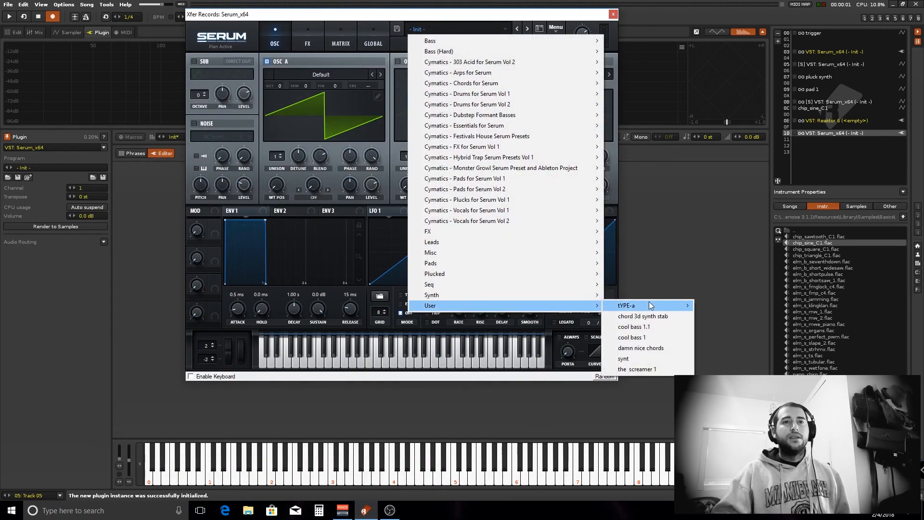
mouse_move(655, 305)
click(738, 338)
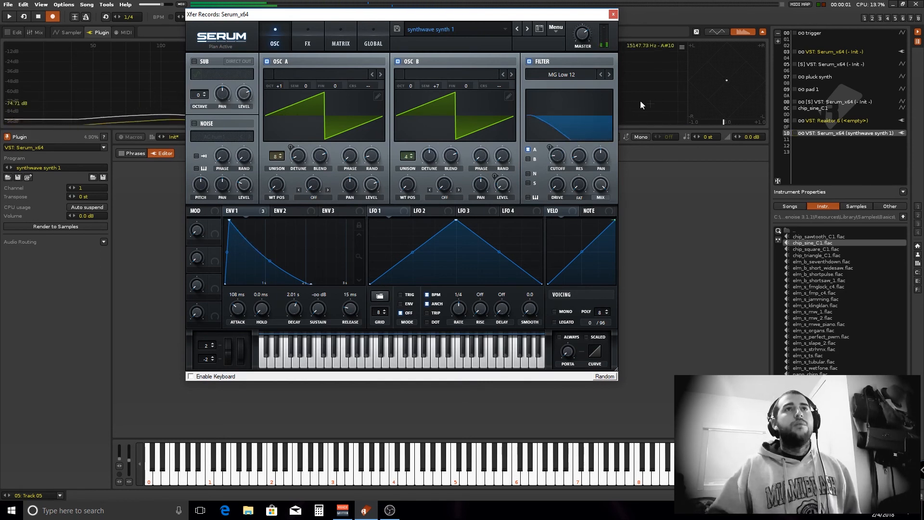
click(614, 14)
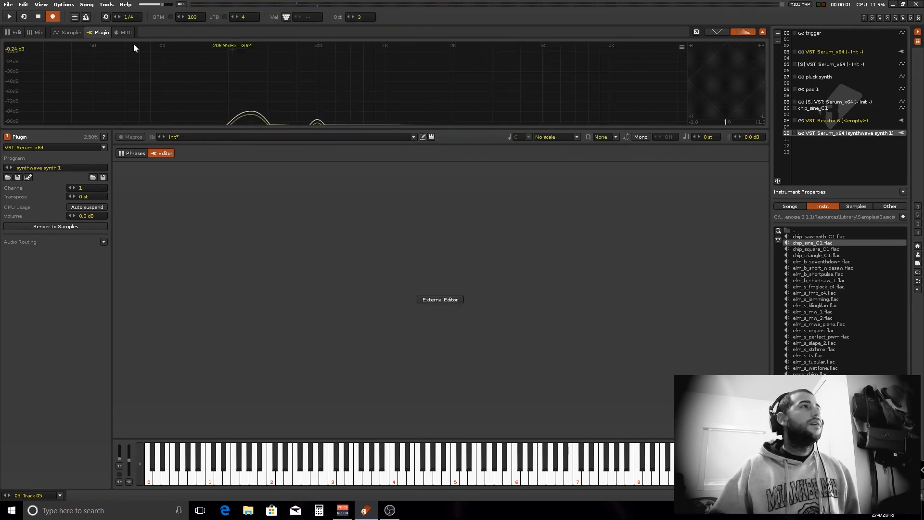
click(14, 32)
click(36, 32)
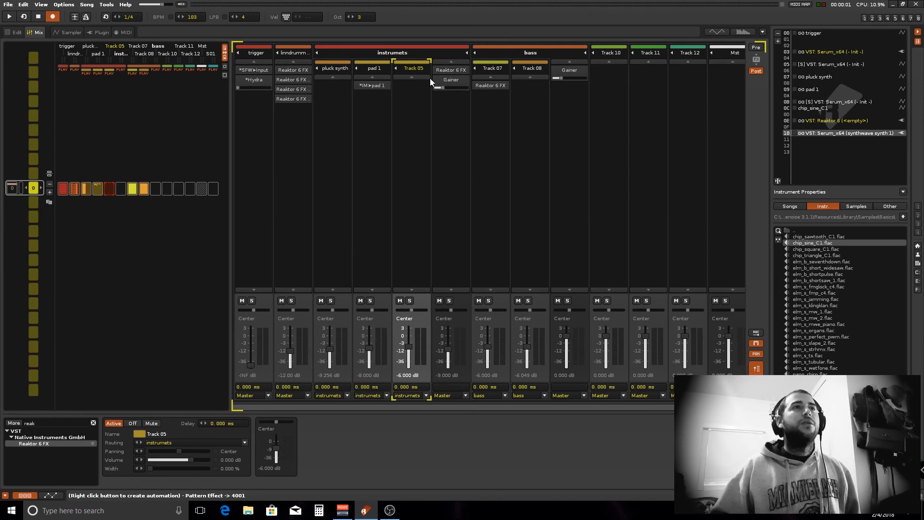
Set Track 10's volume to -8 dB and audition the new synth over the mix
click(611, 186)
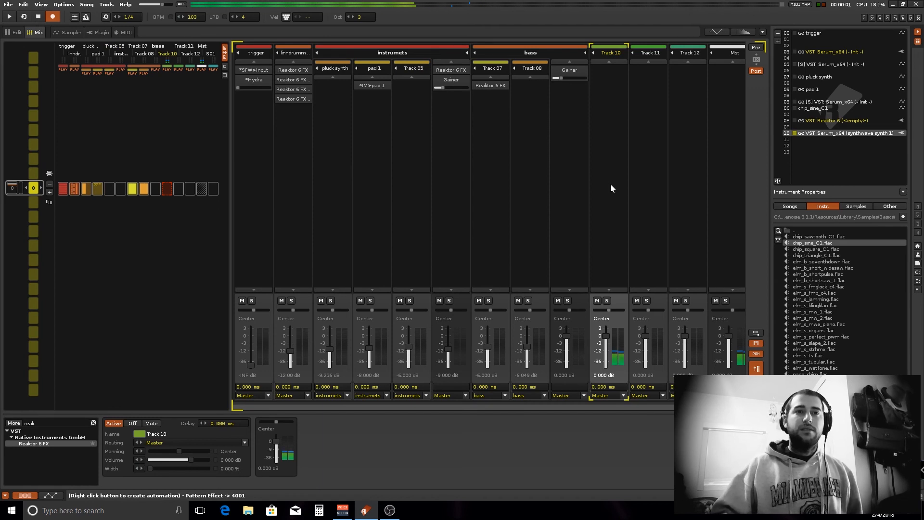
double_click(602, 375)
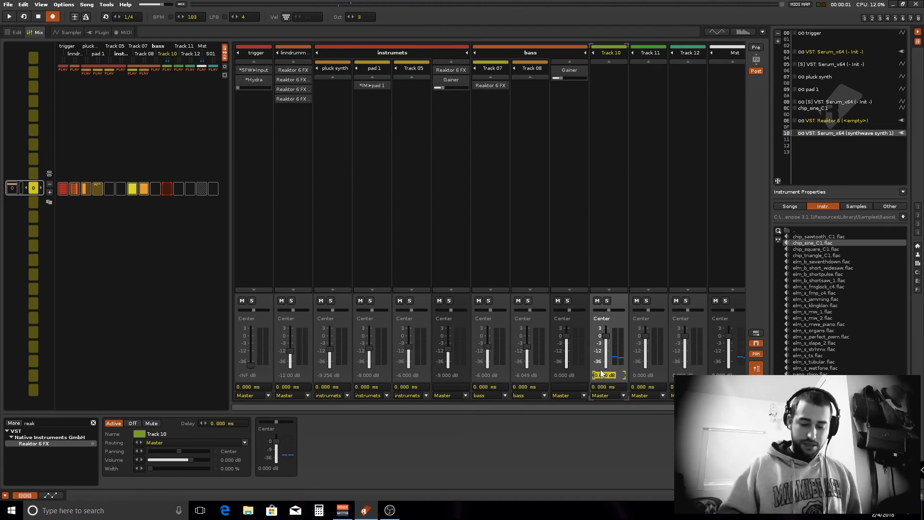
text(-8)
key(Return)
key(space)
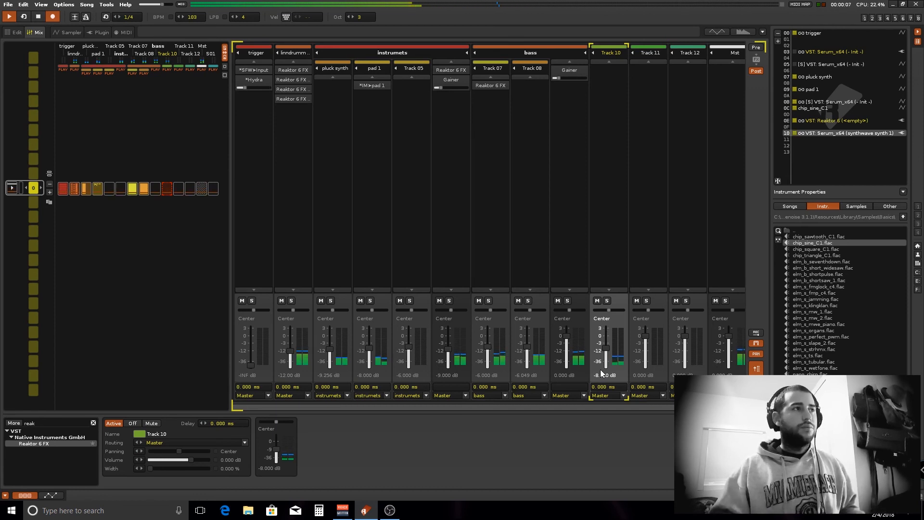
key(space)
Enter a C-6 note for instrument 10 on line 00 of Track 10 in the pattern editor and play it back
click(16, 33)
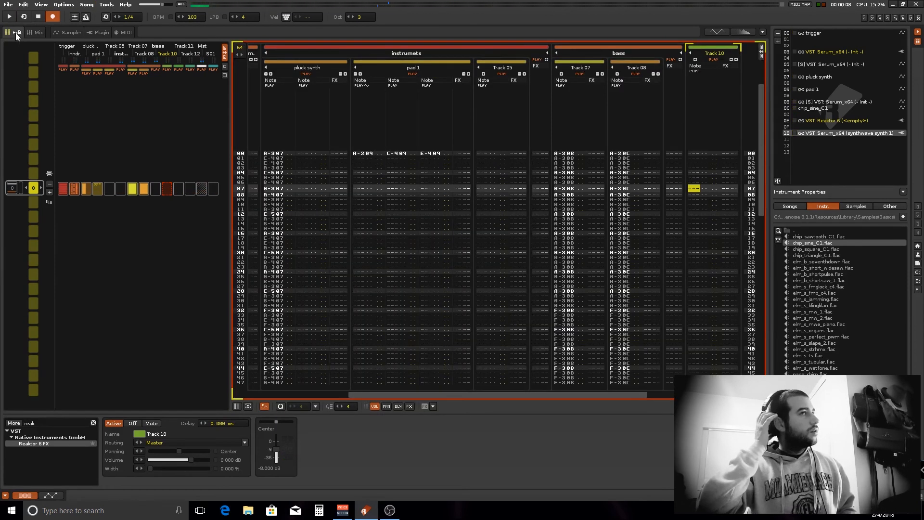
key(Escape)
key(space)
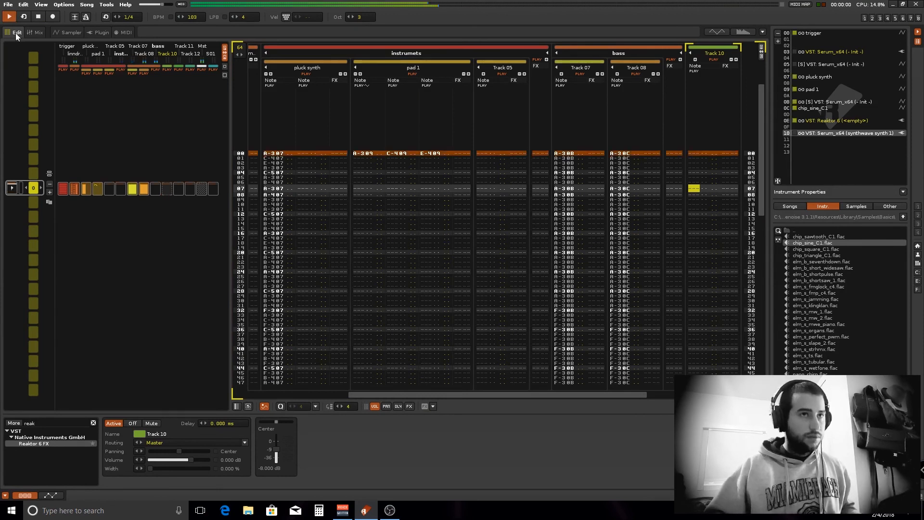
scroll(470, 394, right, 3)
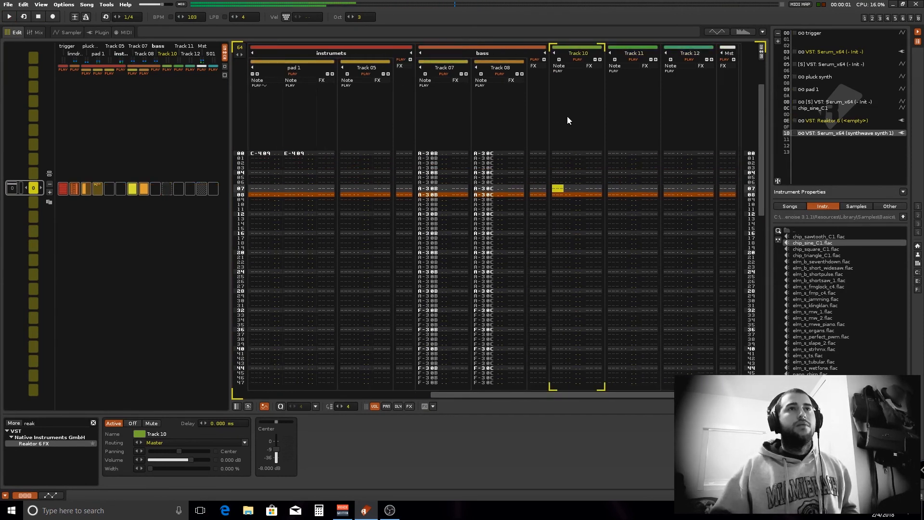
key(Escape)
click(557, 152)
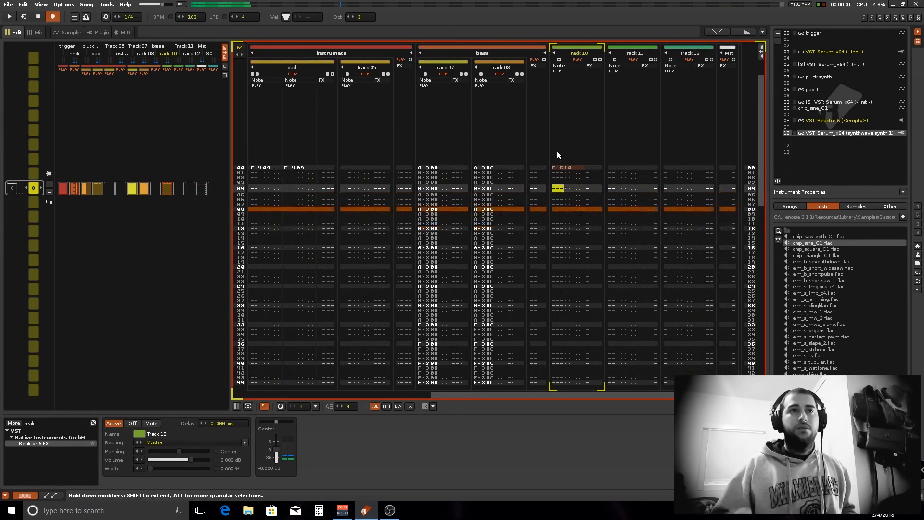
key(space)
key(space)
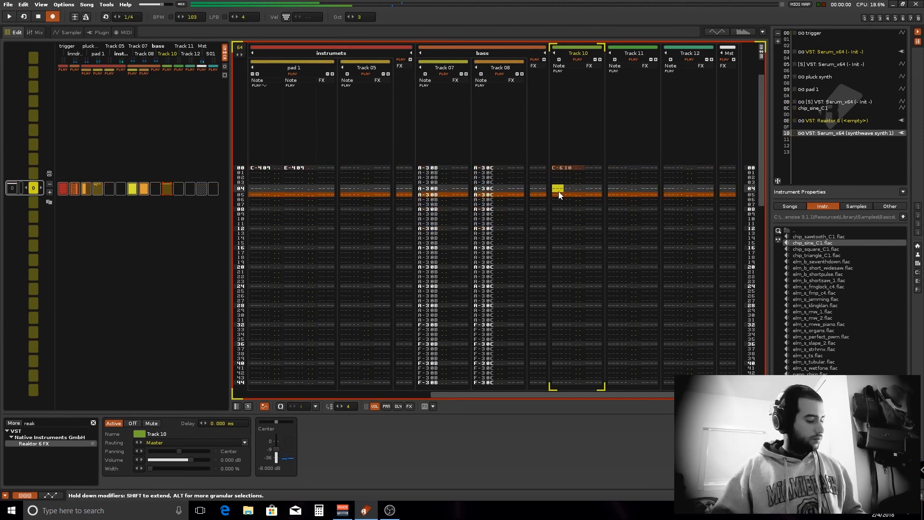
Play the mix while muting the linndrumm lm1 track and unmuting the trigger track
drag(427, 392, 291, 385)
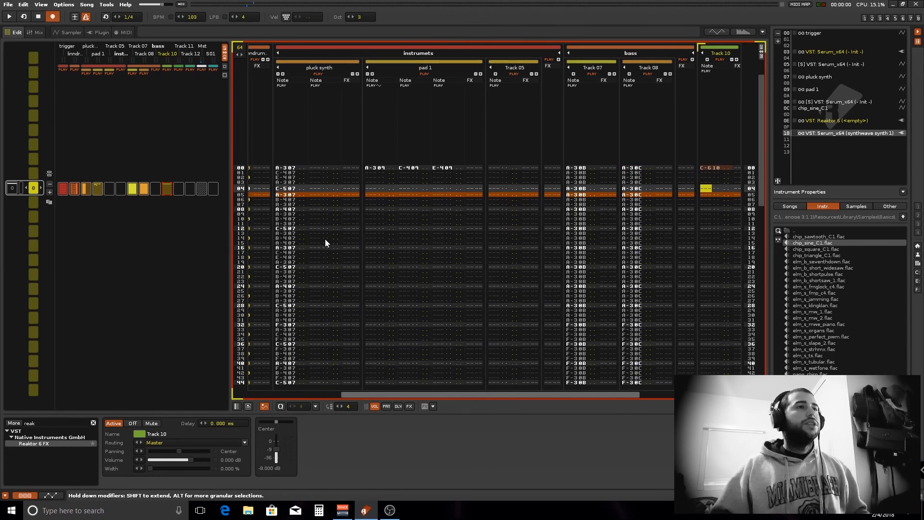
drag(406, 393, 390, 395)
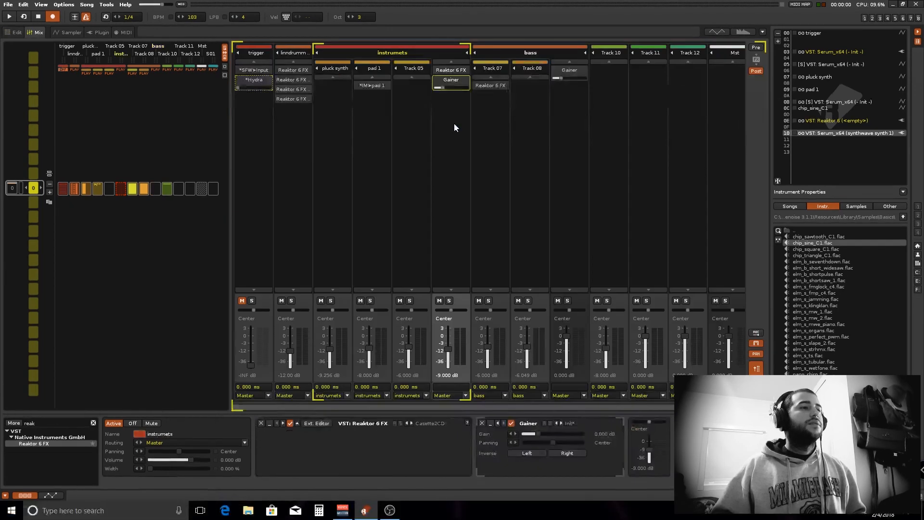
key(space)
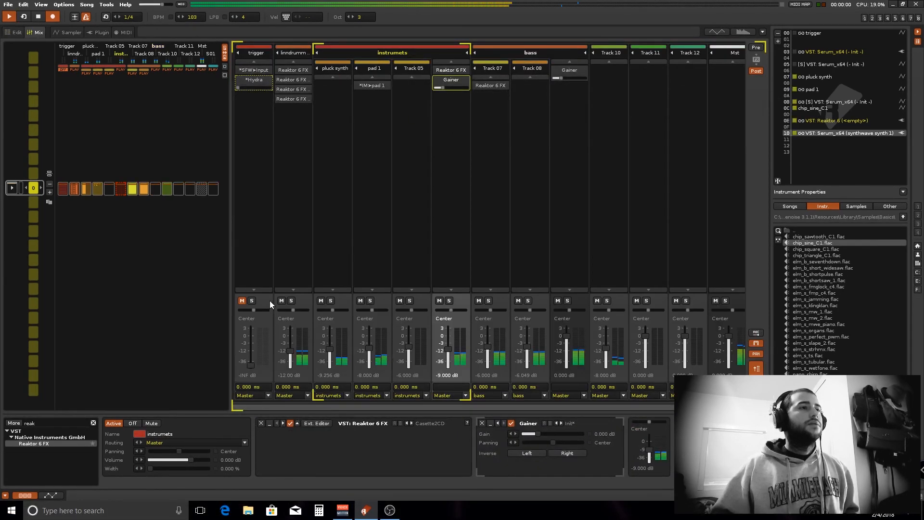
click(281, 300)
key(space)
click(242, 300)
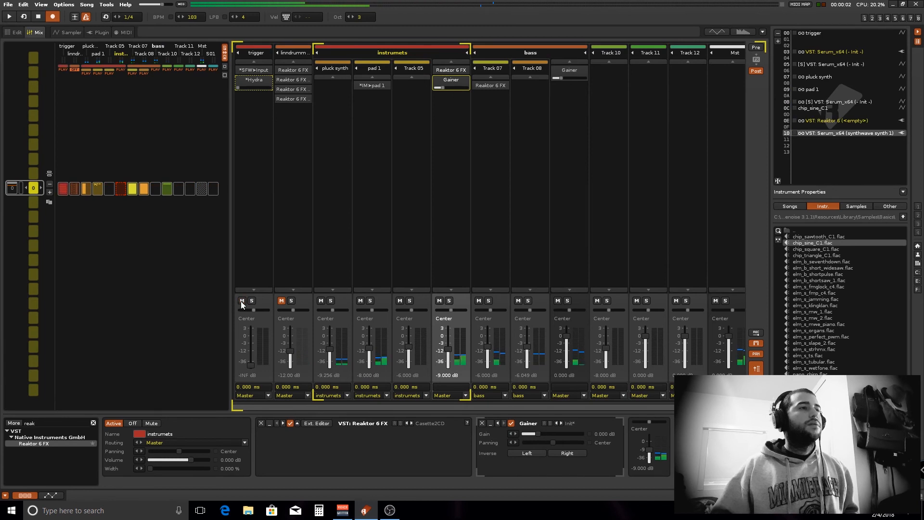
key(space)
drag(391, 407, 464, 393)
key(space)
Add B-5, G-5 and A-5 notes on lines 08, 12 and 16 of Track 10 and play the melody
click(15, 32)
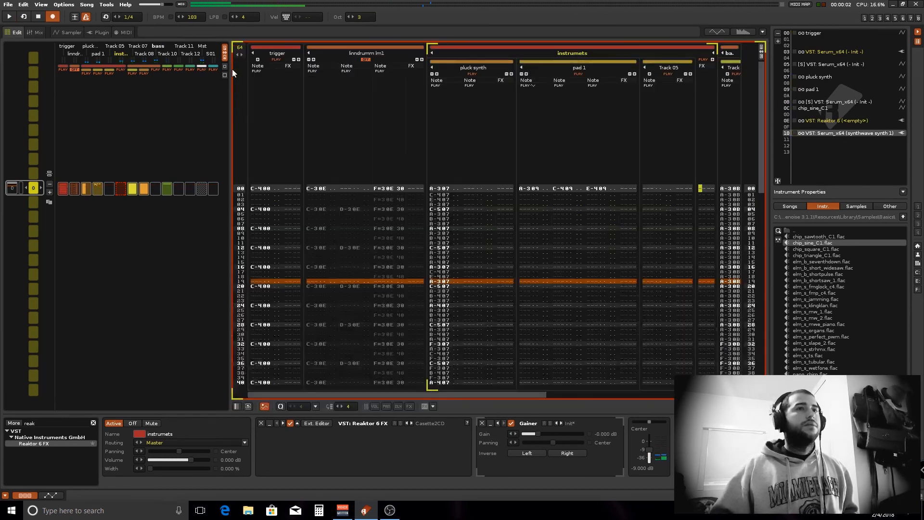
drag(504, 391, 665, 406)
key(space)
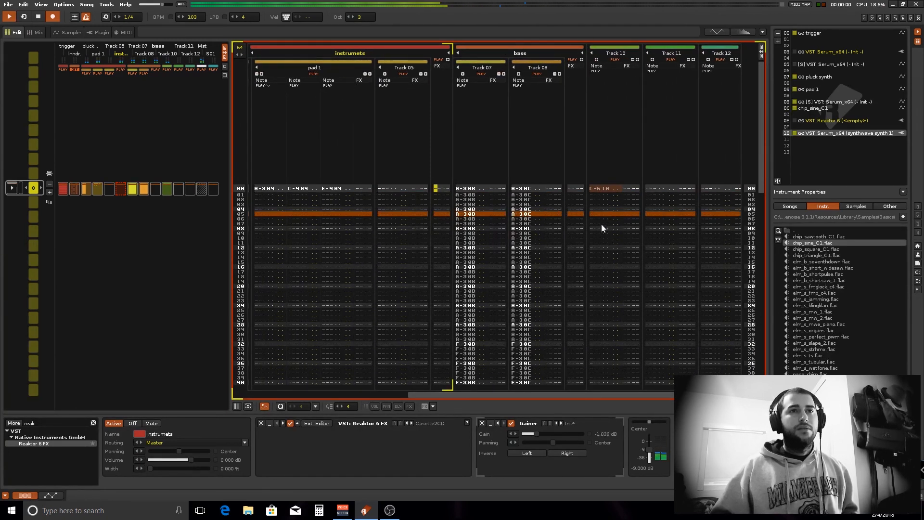
key(space)
click(597, 229)
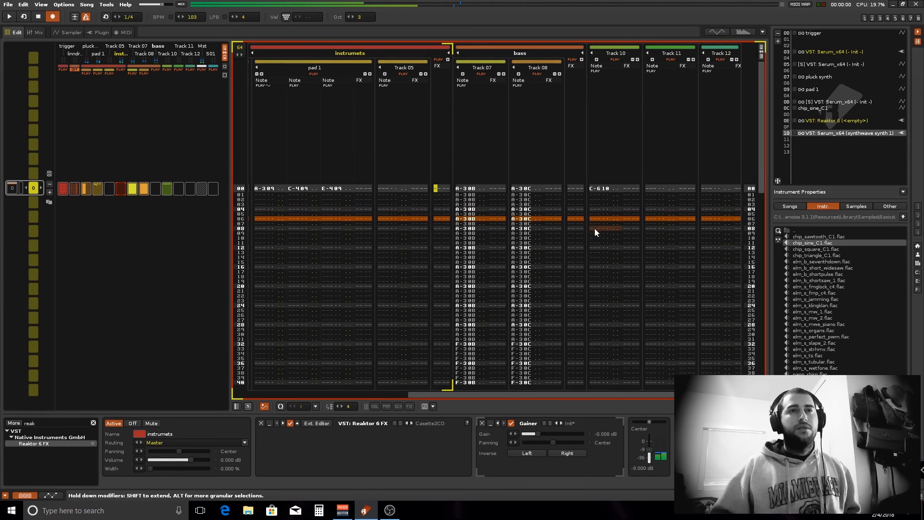
click(594, 228)
key(Escape)
key(Escape)
key(space)
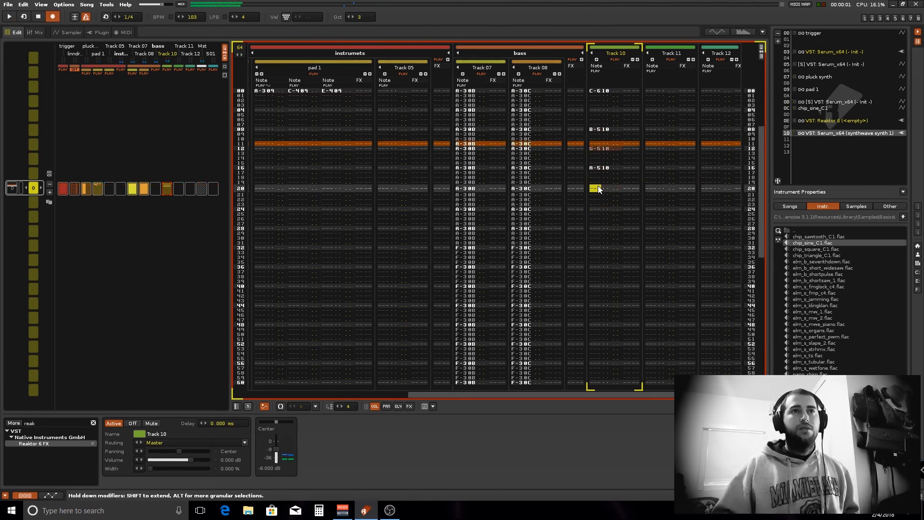
key(space)
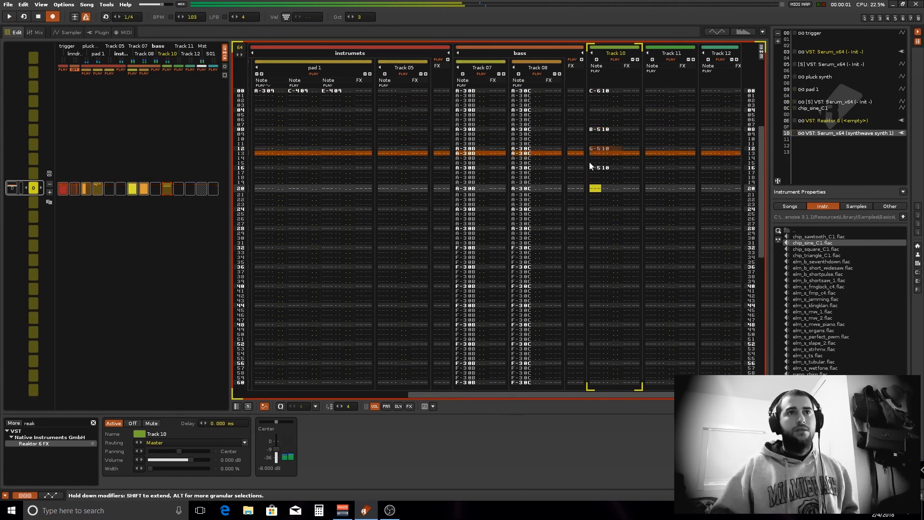
Enter A-5 on line 14 of Track 10 and delete the note on line 16
click(594, 158)
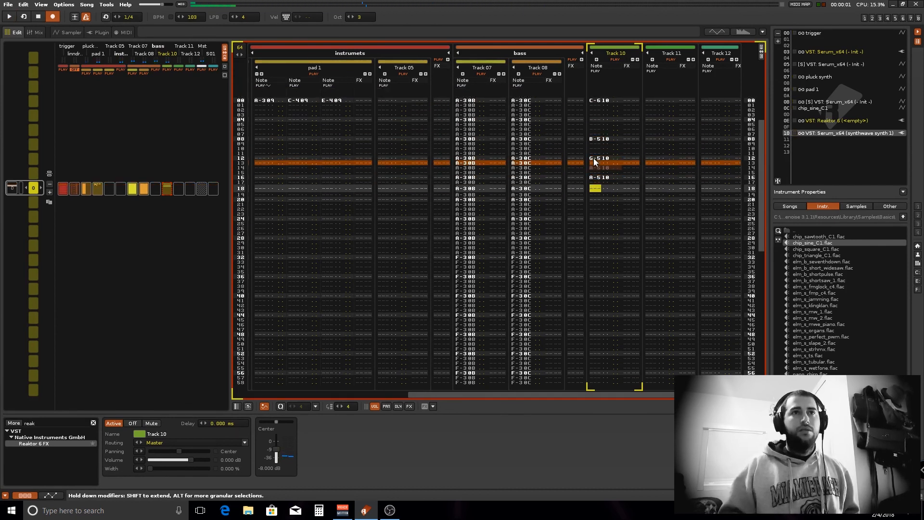
key(Up)
key(Up)
key(Delete)
key(space)
key(Escape)
Audition the melody, enter B-5 on line 01 and A-5 on line 05 of Track 10, and restart playback
click(660, 163)
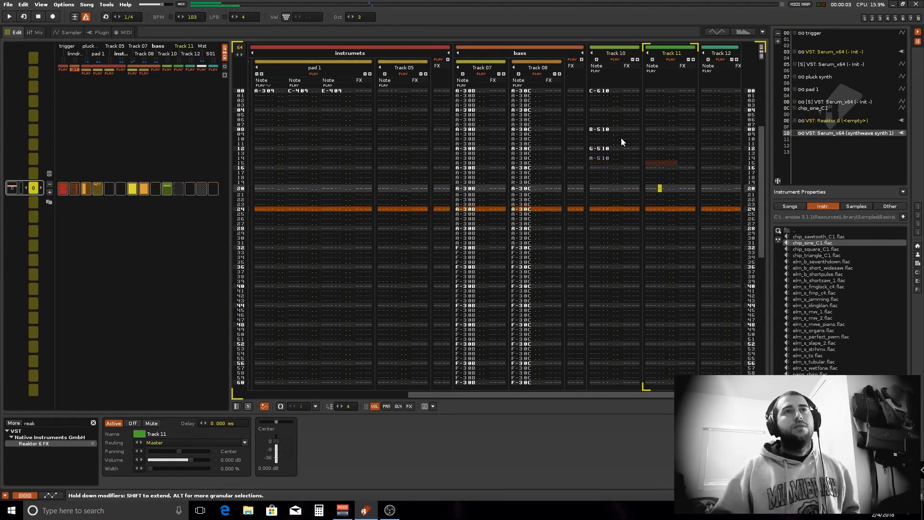
key(space)
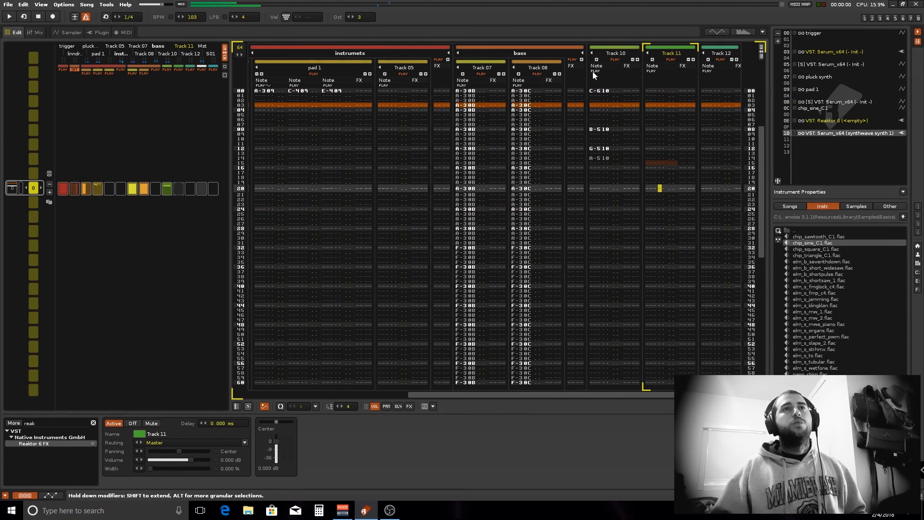
click(592, 99)
key(Escape)
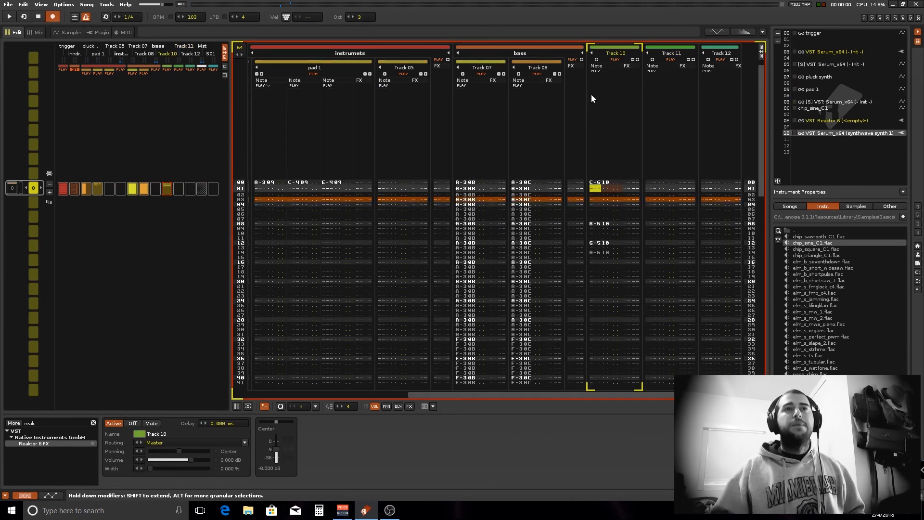
key(space)
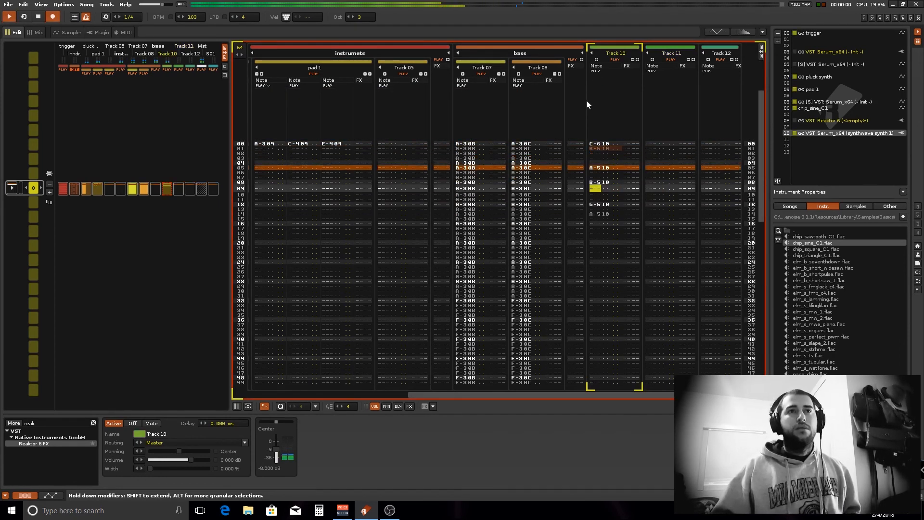
Undo the extra notes recorded on line 02 of Track 10, enter A-5 there and audition the melody
key(space)
click(594, 153)
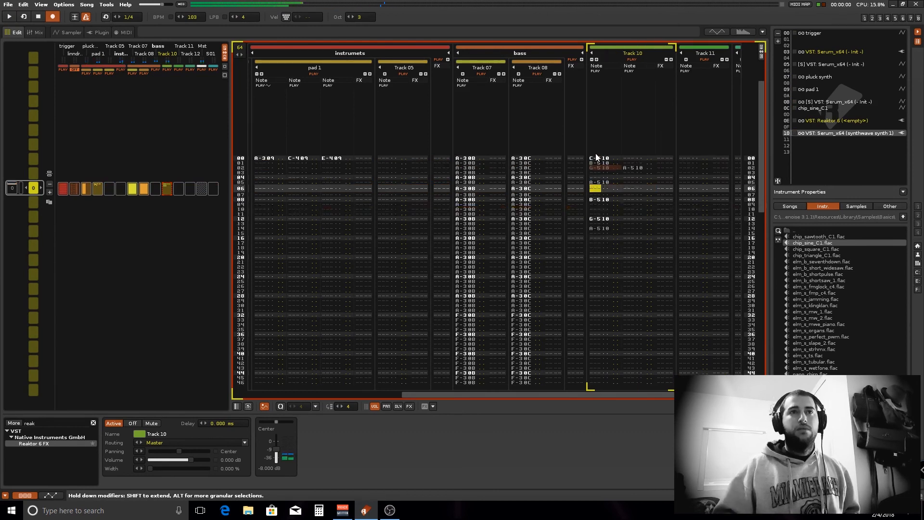
key(ctrl+z)
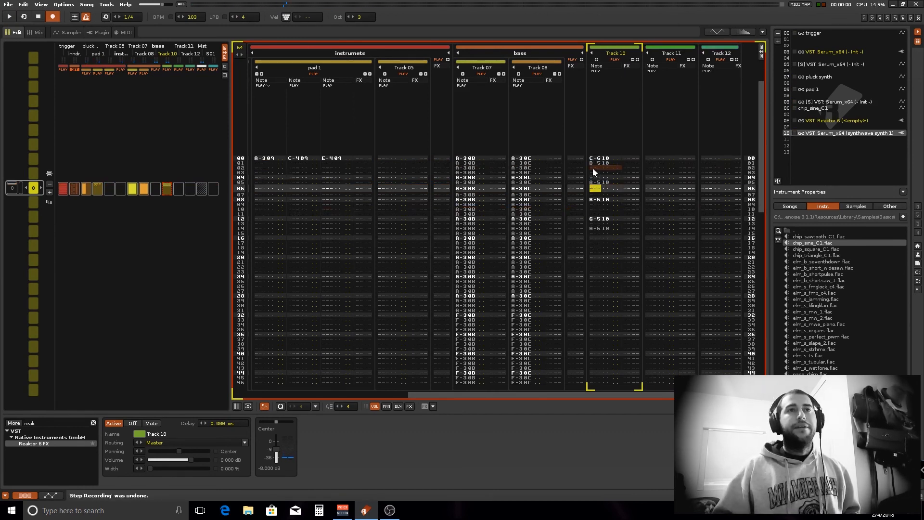
click(594, 168)
key(space)
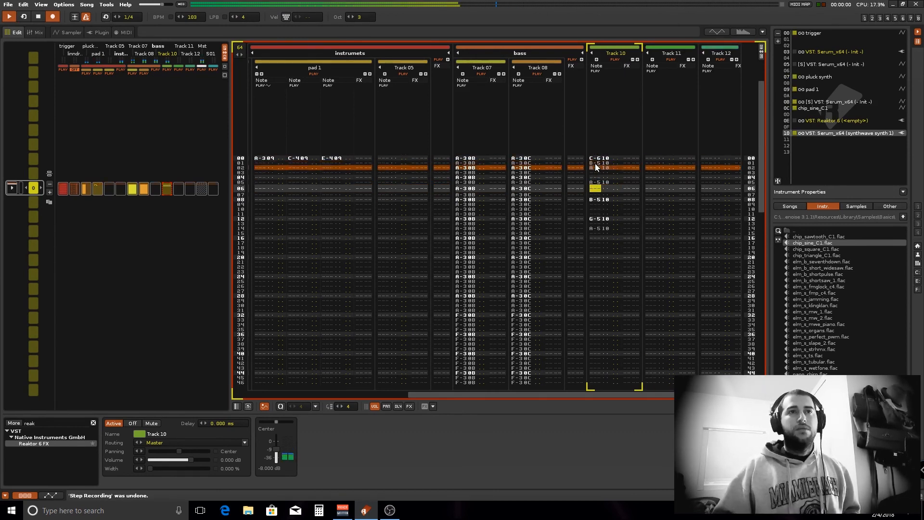
key(space)
key(space)
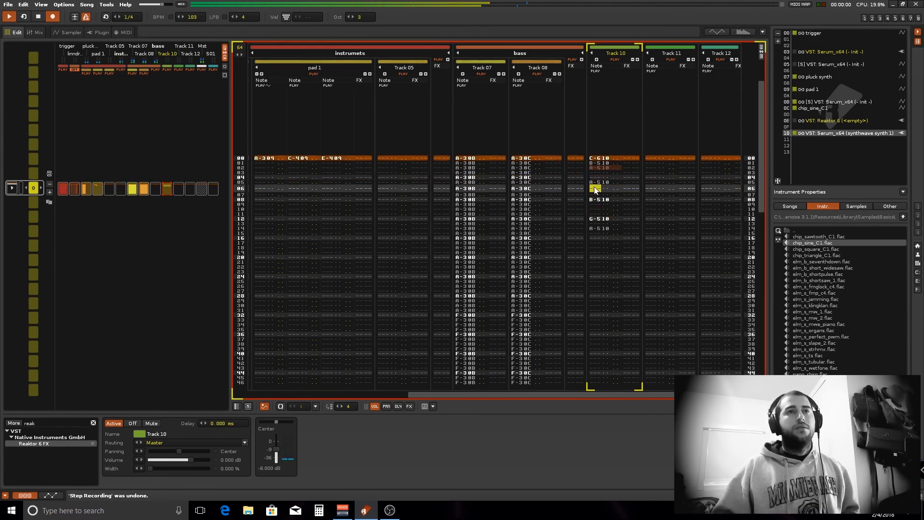
key(space)
Try E-5 on line 05 of Track 10, audition the melody and undo the last recorded note
click(599, 183)
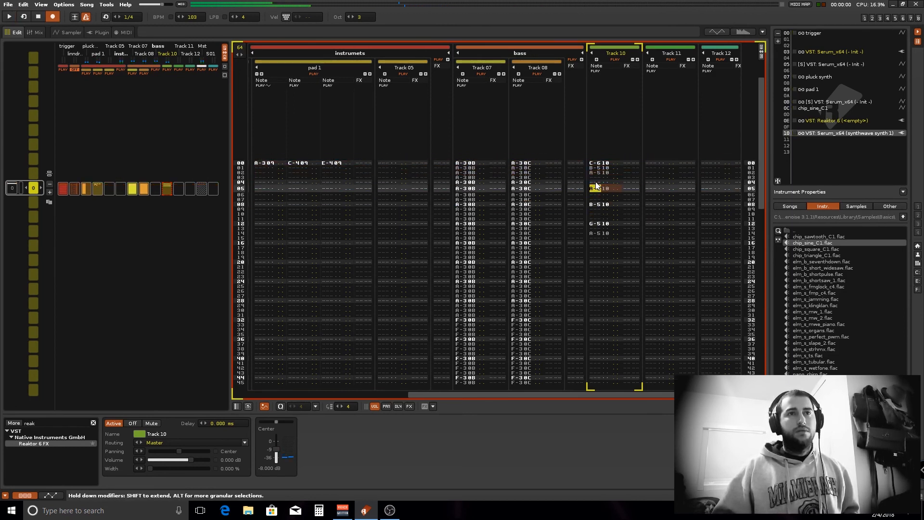
key(space)
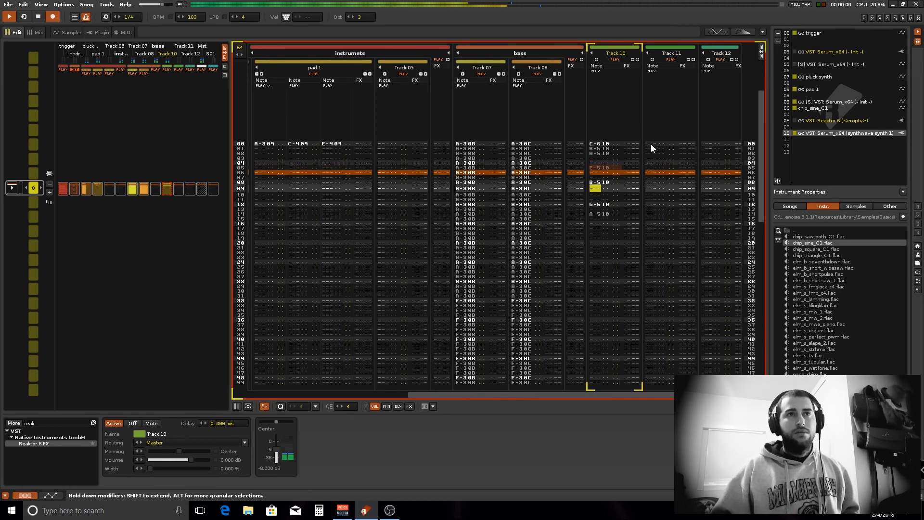
key(space)
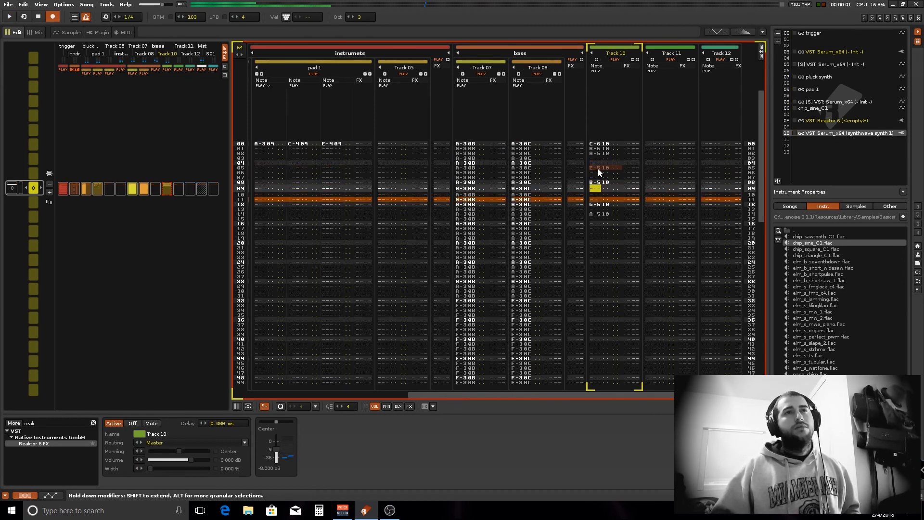
key(space)
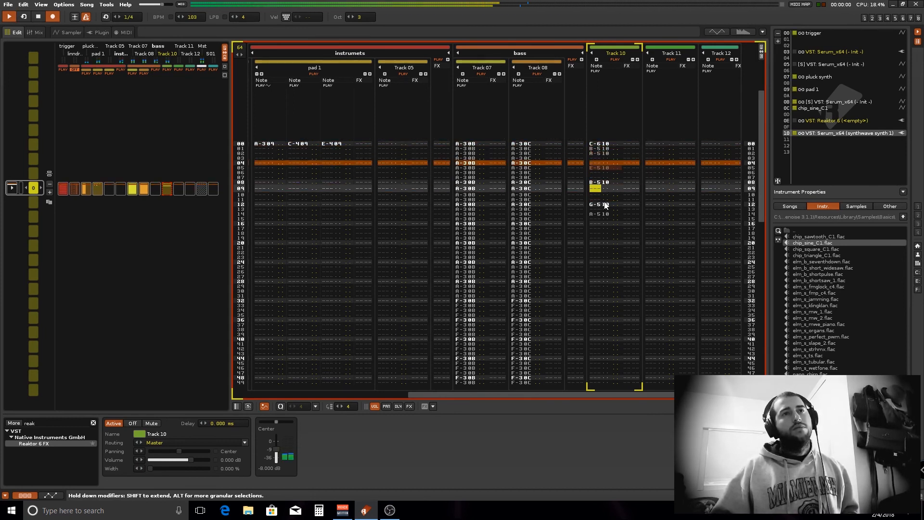
key(space)
key(ctrl+z)
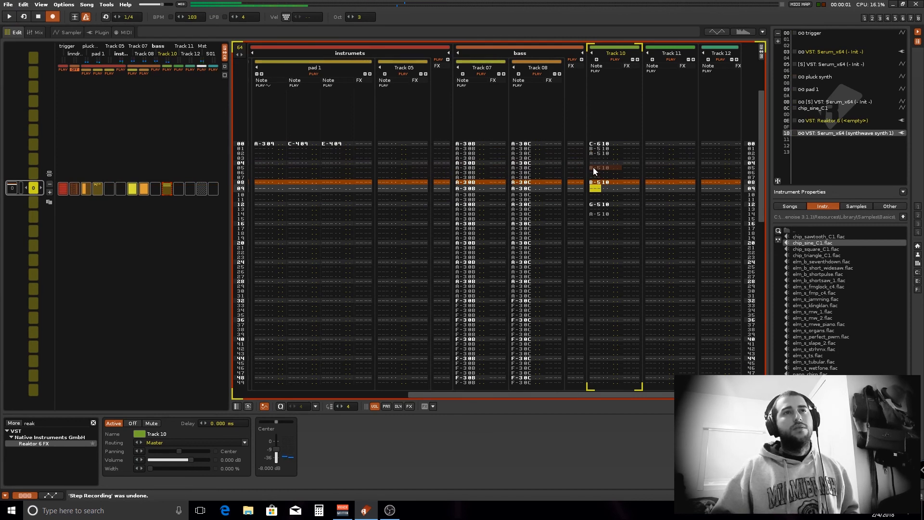
Delete the note on line 05 of Track 10 and play the melody
click(593, 167)
key(Delete)
key(space)
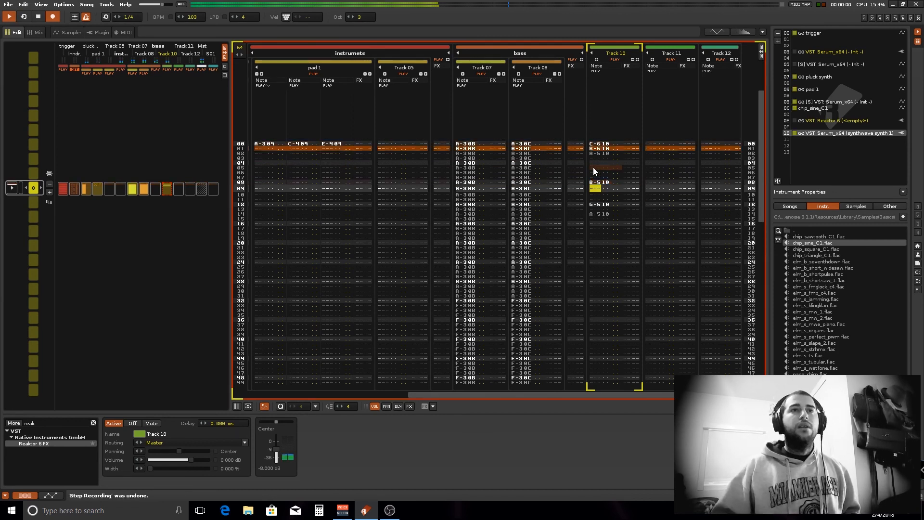
key(space)
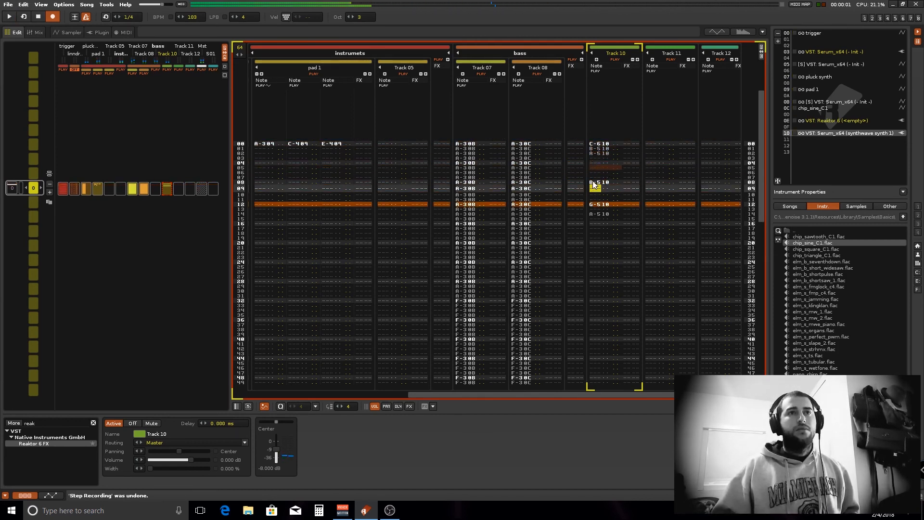
Replace the note on line 08 of Track 10 with E-5 and play the melody
click(593, 184)
key(p)
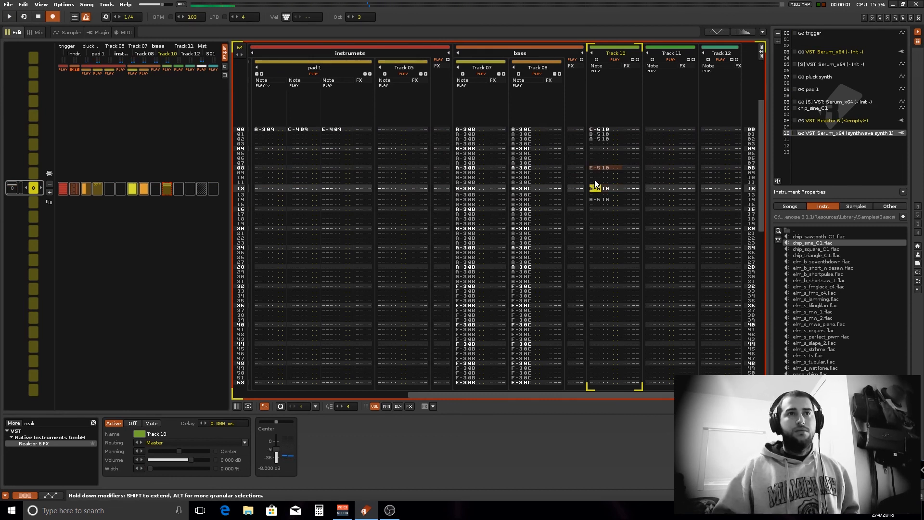
key(space)
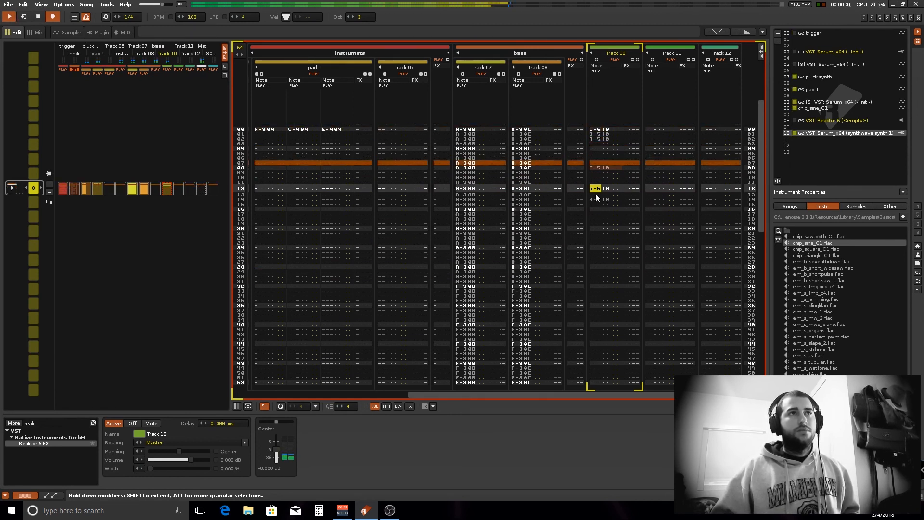
Raise Track 10's volume to -3.716 dB in the mixer while auditioning the mix
key(F3)
drag(553, 348, 552, 346)
key(space)
key(space)
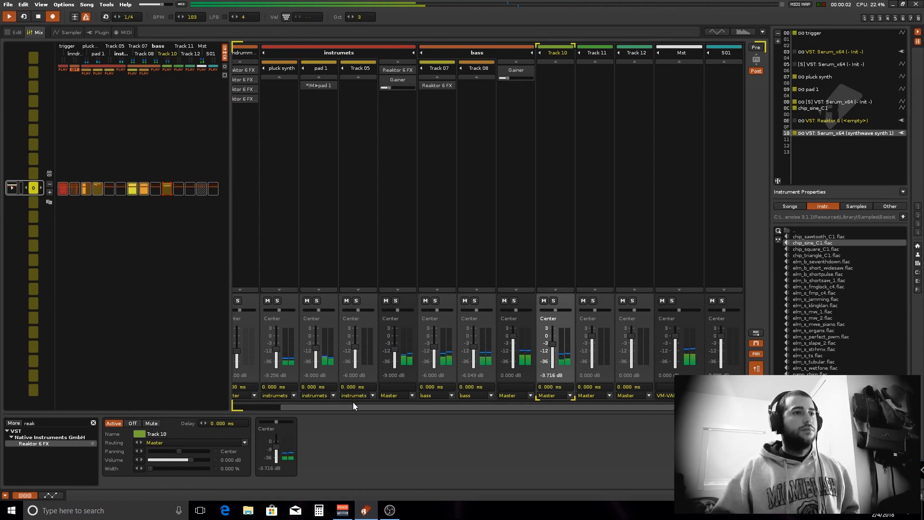
drag(353, 407, 301, 399)
key(space)
Copy Track 10's opening melody phrase, paste it starting at line 32 of the pattern, and play it
click(14, 33)
click(623, 189)
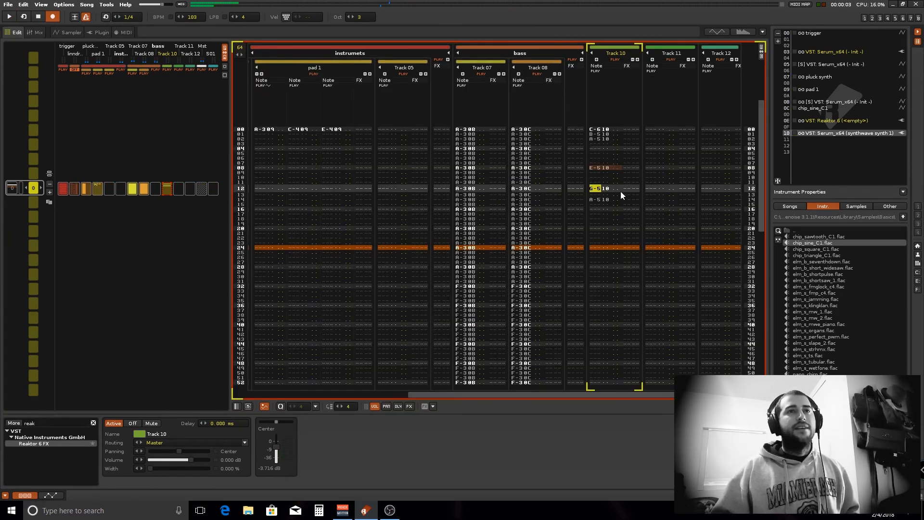
drag(596, 126, 616, 203)
drag(602, 129, 600, 289)
key(space)
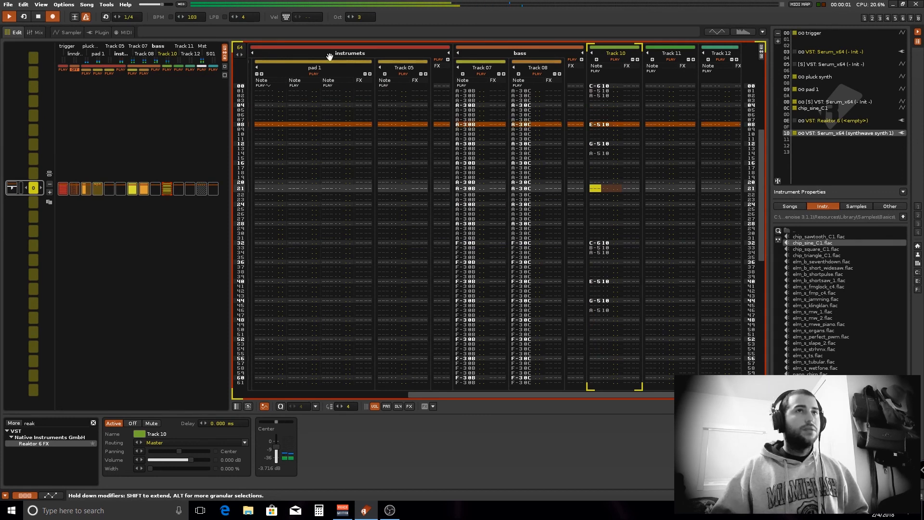
Turn off the metronome, unmute the linndrumm lm1 track in the mixer and restart playback
click(86, 18)
click(35, 32)
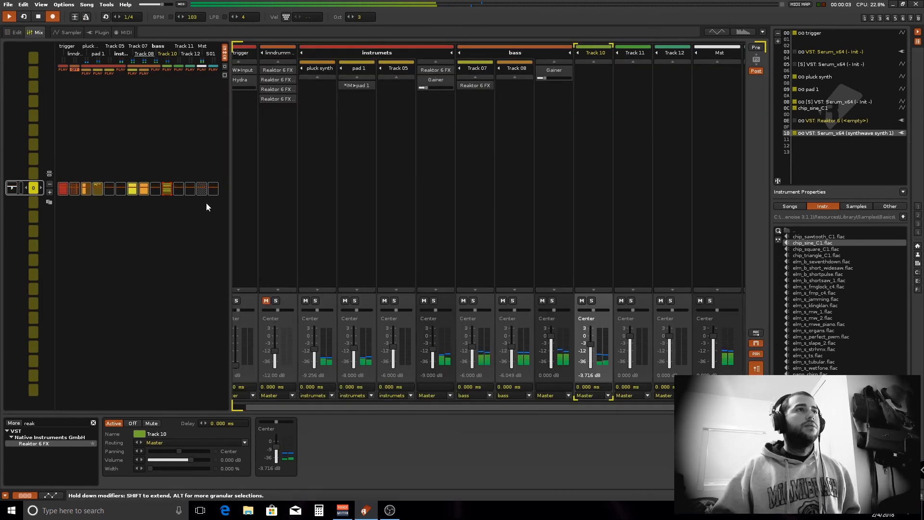
click(266, 301)
key(space)
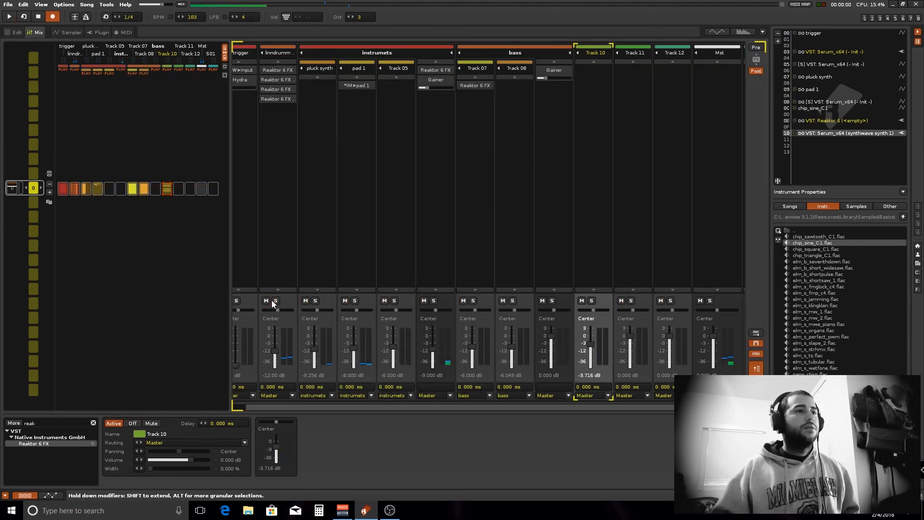
key(space)
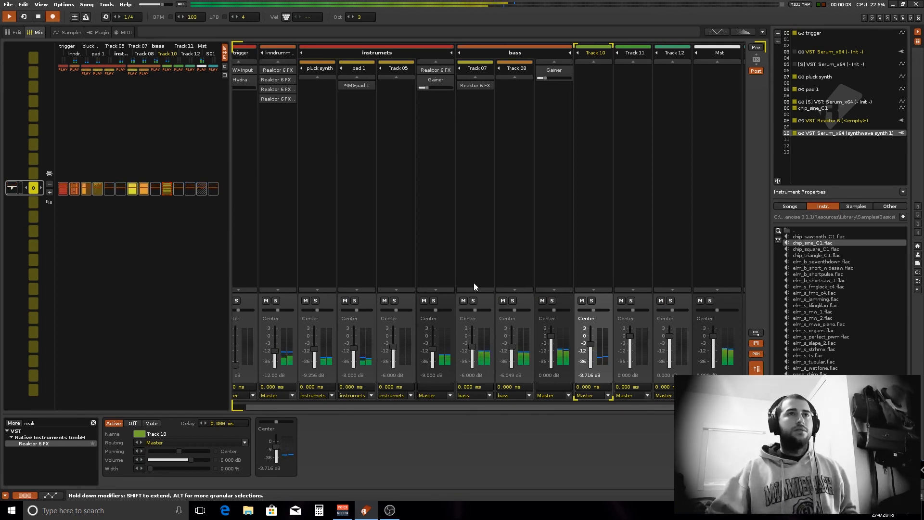
Set Track 10's volume to -6 dB in the mixer and stop playback
double_click(586, 375)
text(-6)
key(Return)
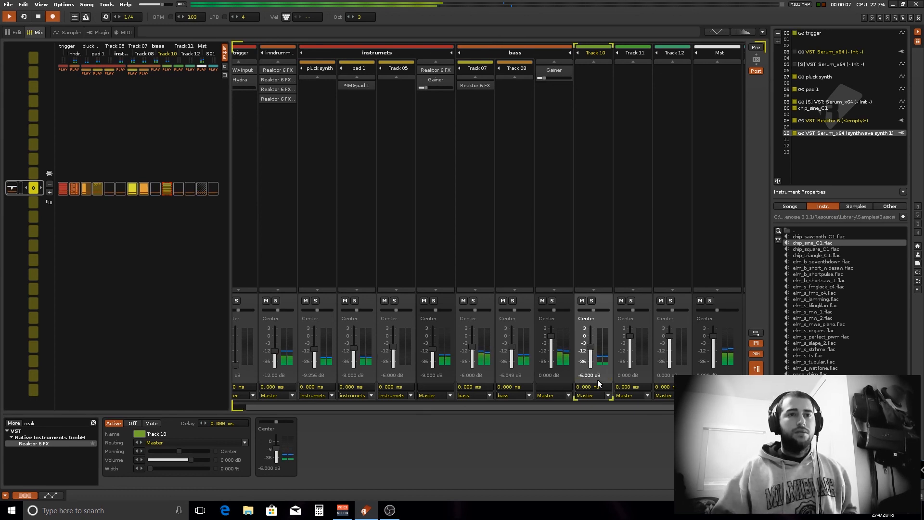
key(space)
Try the synthwave synth 2 preset in the lead Serum, return to synthwave synth 1 and set OSC A's octave to 0
double_click(824, 131)
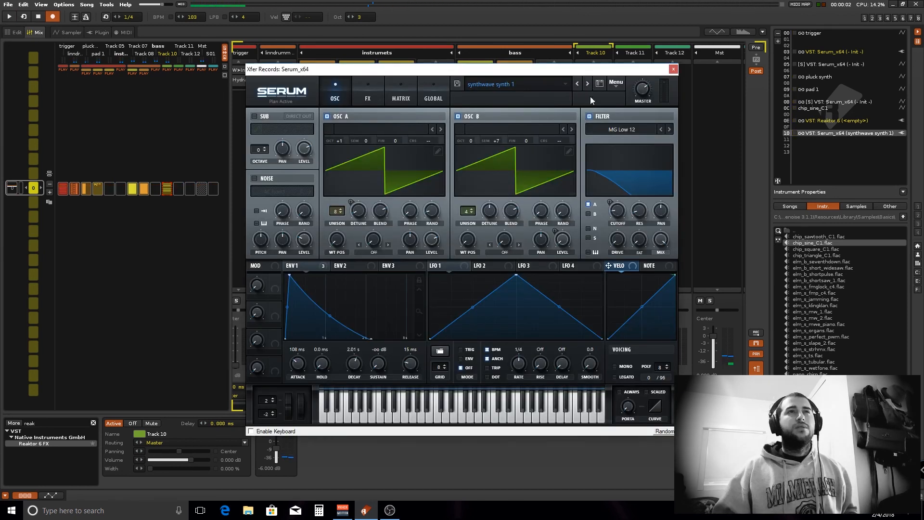
click(588, 84)
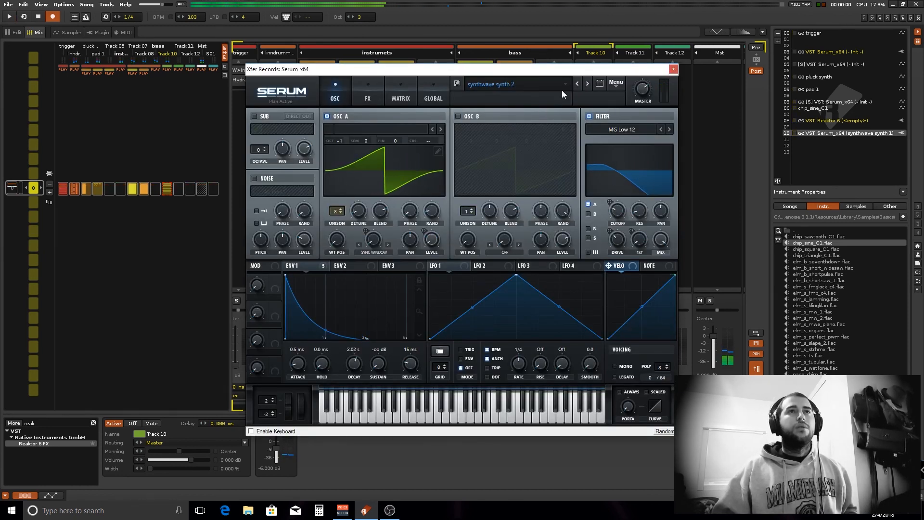
click(578, 83)
key(space)
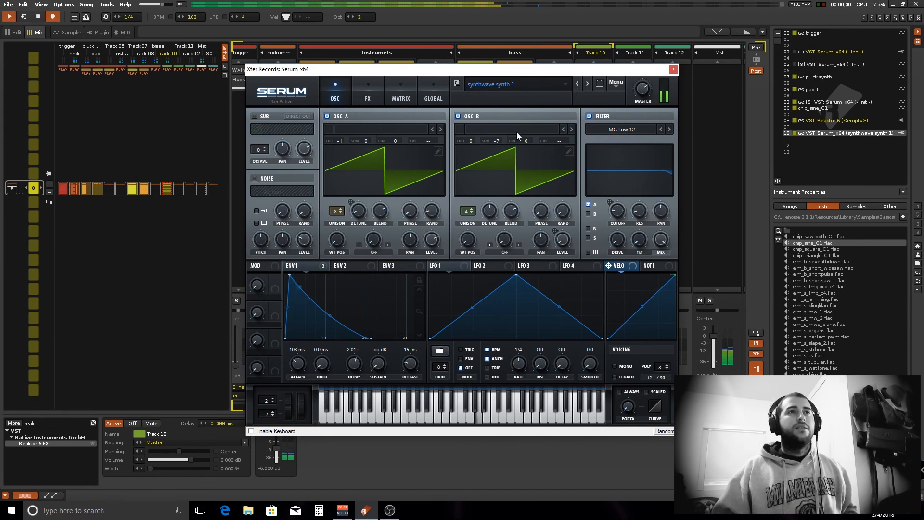
drag(340, 142, 337, 146)
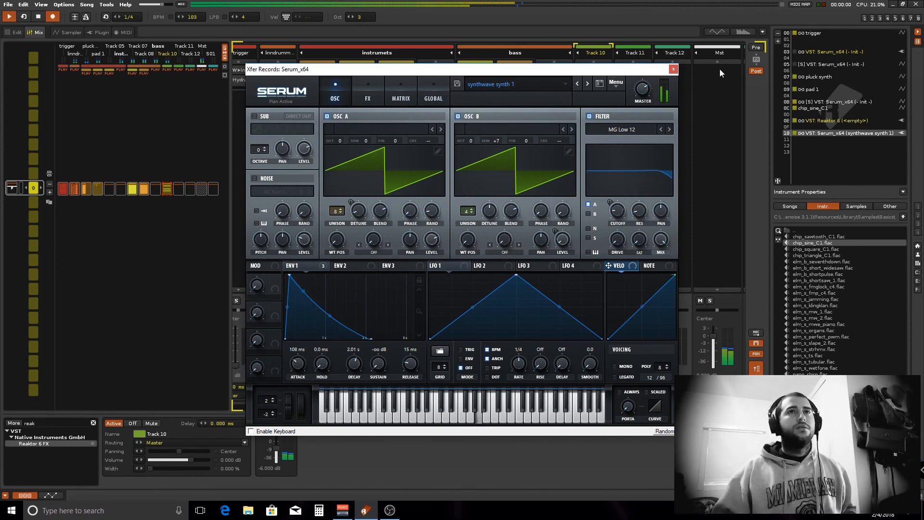
click(673, 68)
Set Track 10's volume to -8 dB in the mixer
click(589, 376)
text(-8)
key(Return)
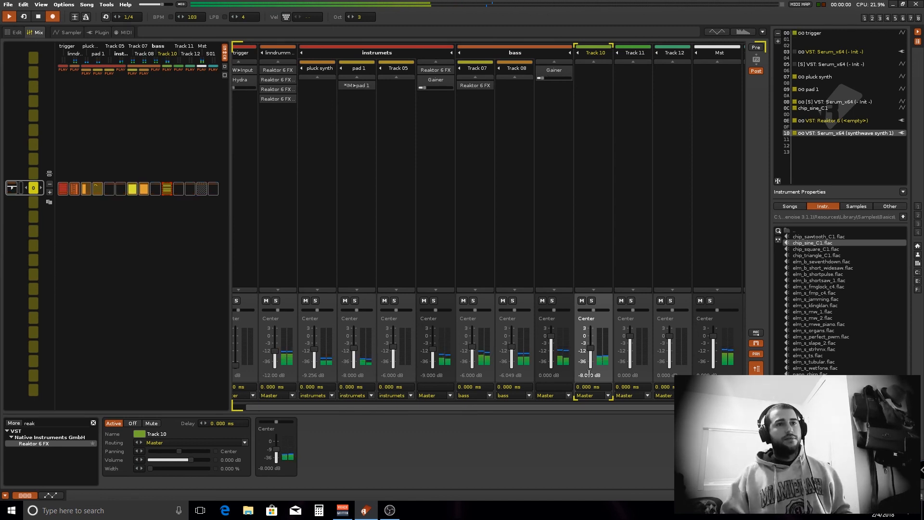
Stop and restart playback to listen through the complete mix with drums, bass, pad and lead
key(space)
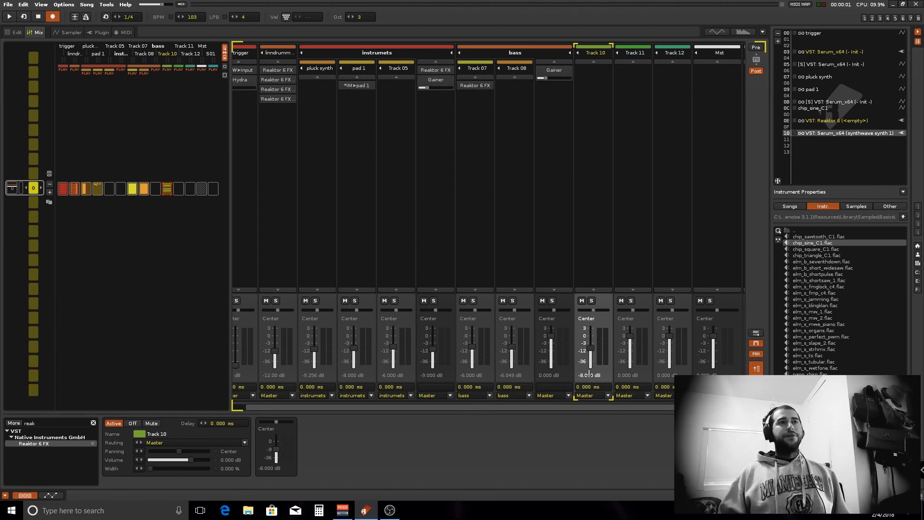
key(space)
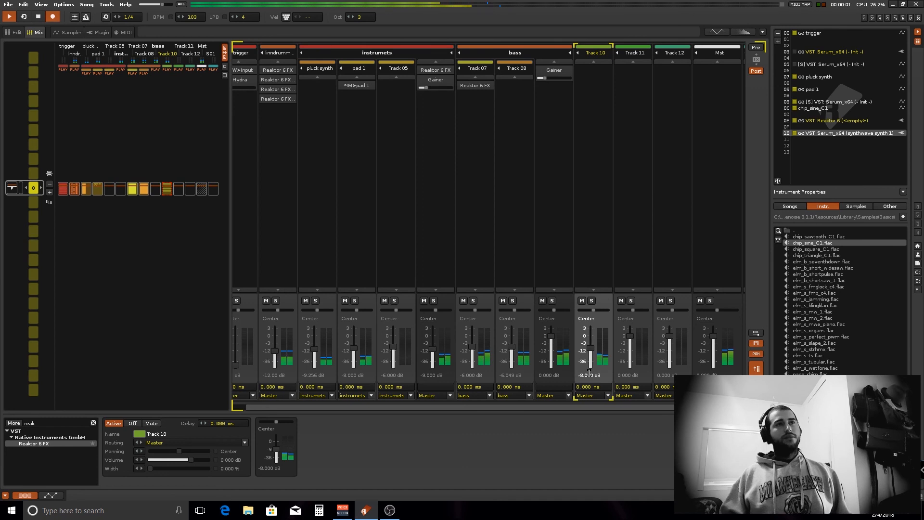
key(space)
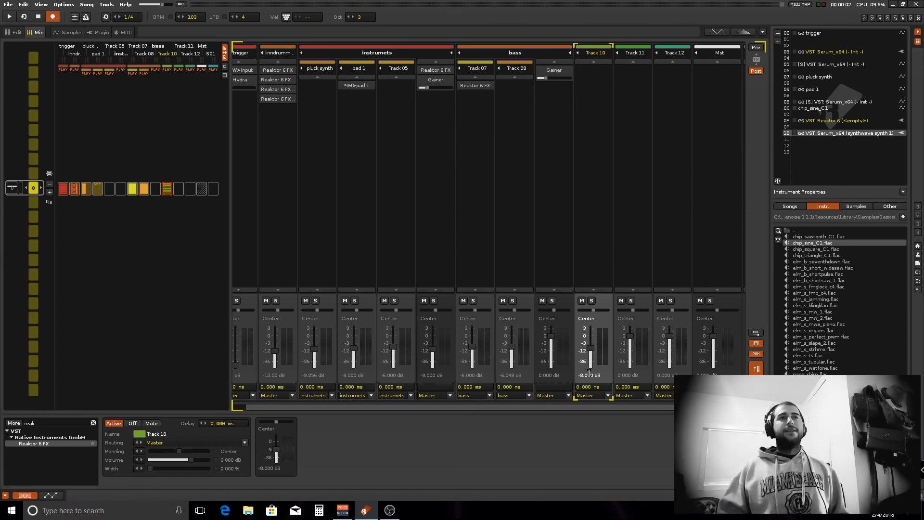
key(space)
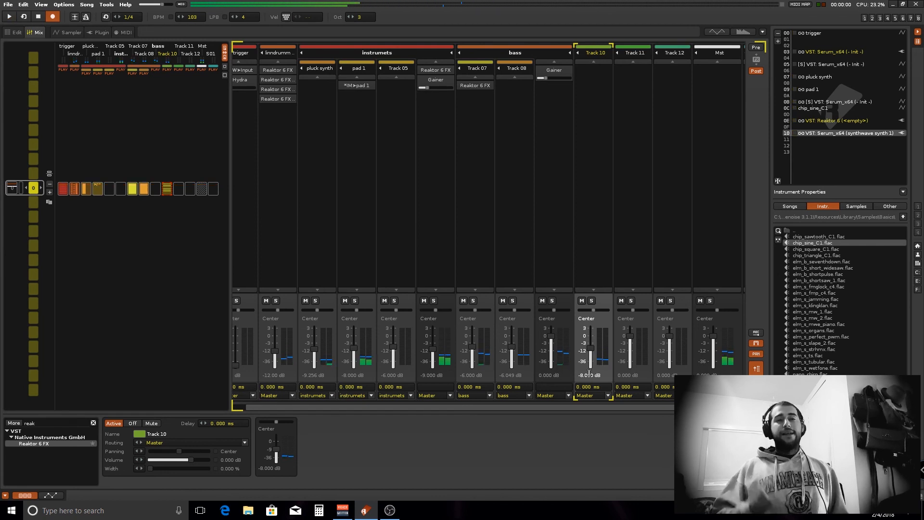